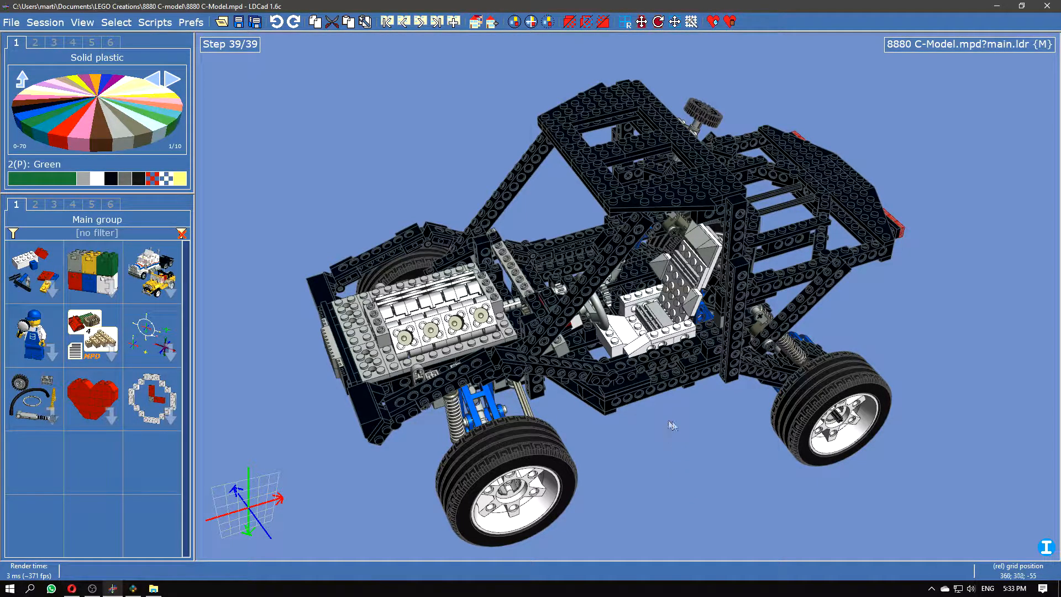
left_click(134, 589)
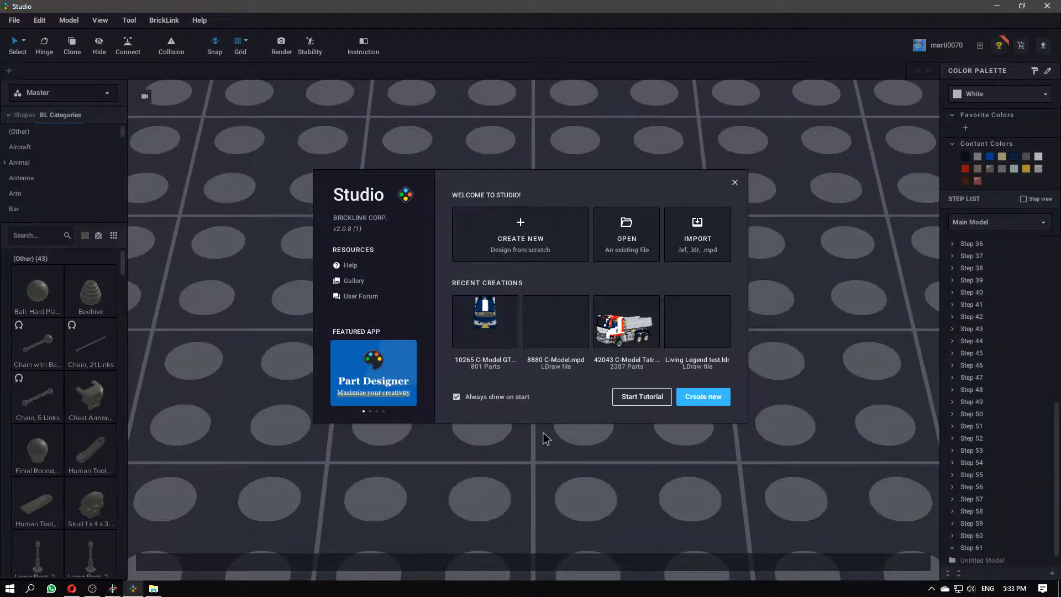
key("alt+Tab")
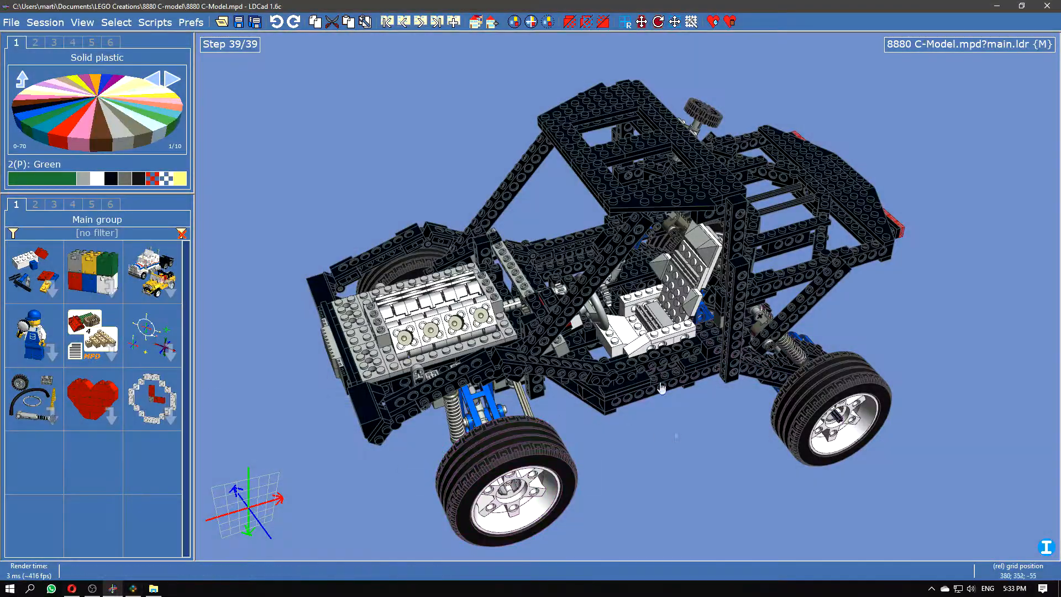
left_click_drag(486, 547, 658, 513)
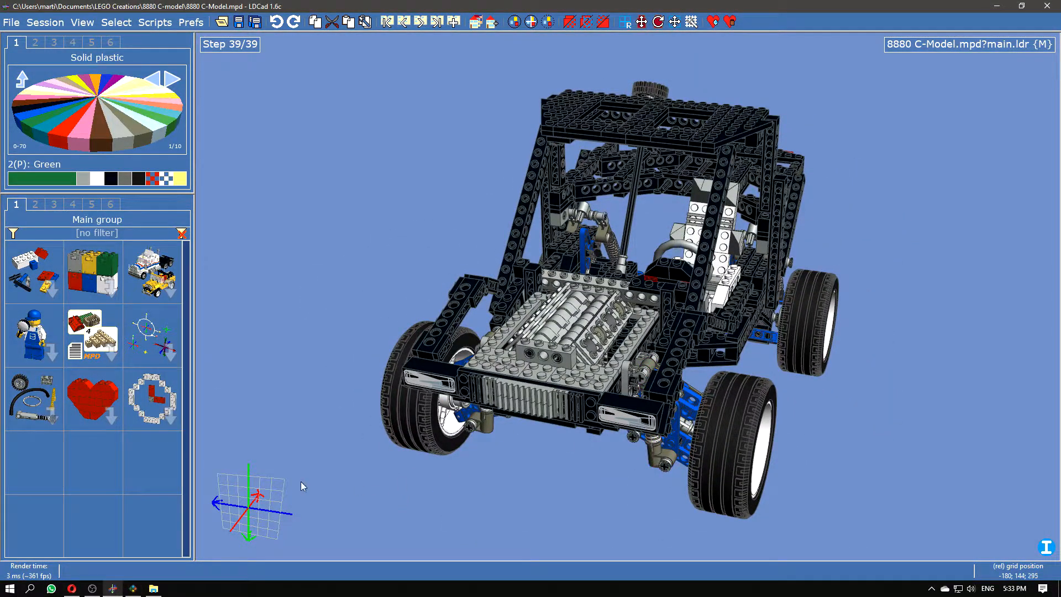
mouse_move(250, 499)
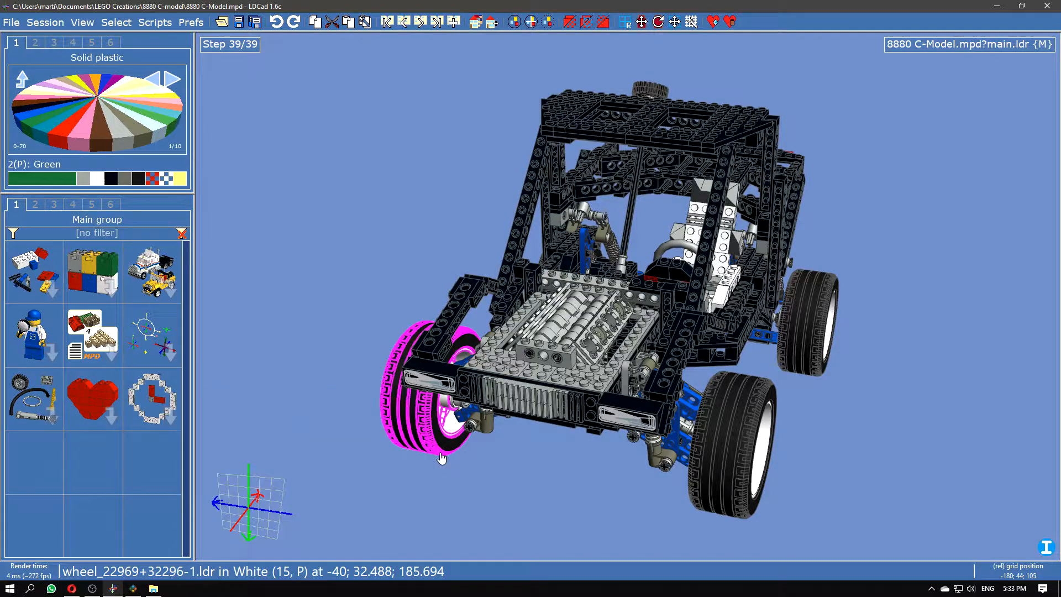
mouse_move(557, 447)
right_mouse_down()
mouse_move(457, 412)
mouse_move(553, 449)
mouse_move(473, 475)
mouse_move(530, 459)
mouse_move(511, 462)
mouse_move(538, 439)
right_mouse_up()
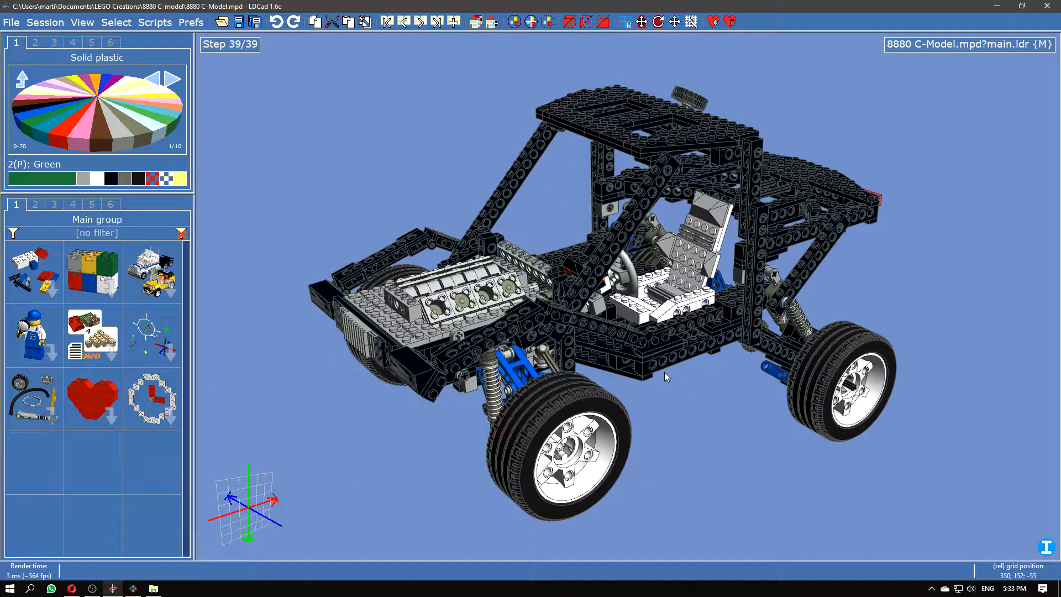
- Switch to Studio and import the LDraw model file 8880 C-Model.mpd from the 8880 C-model folder
left_click(133, 589)
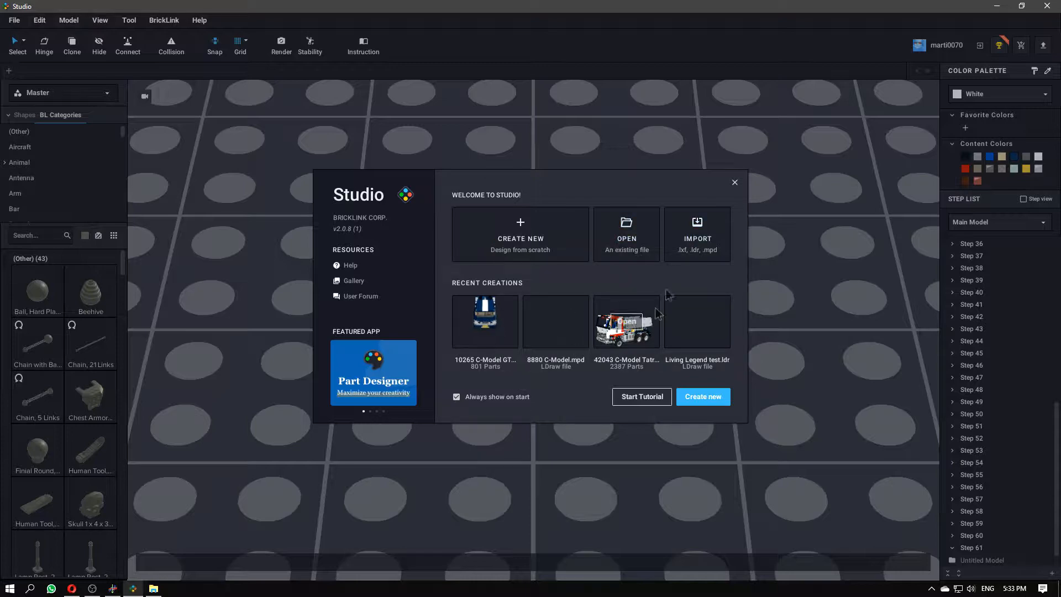
left_click(698, 239)
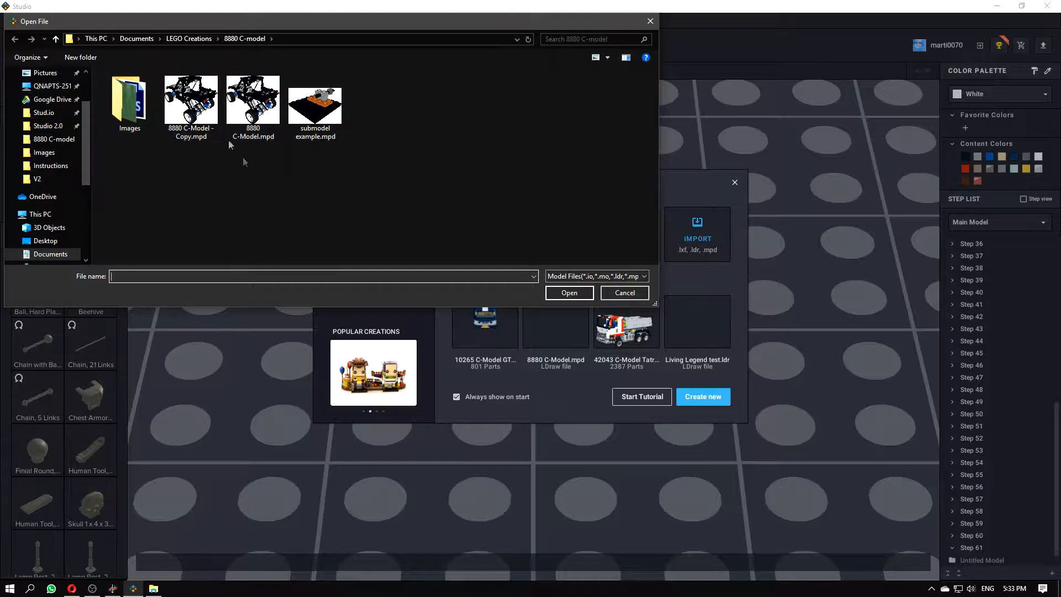
left_click(280, 119)
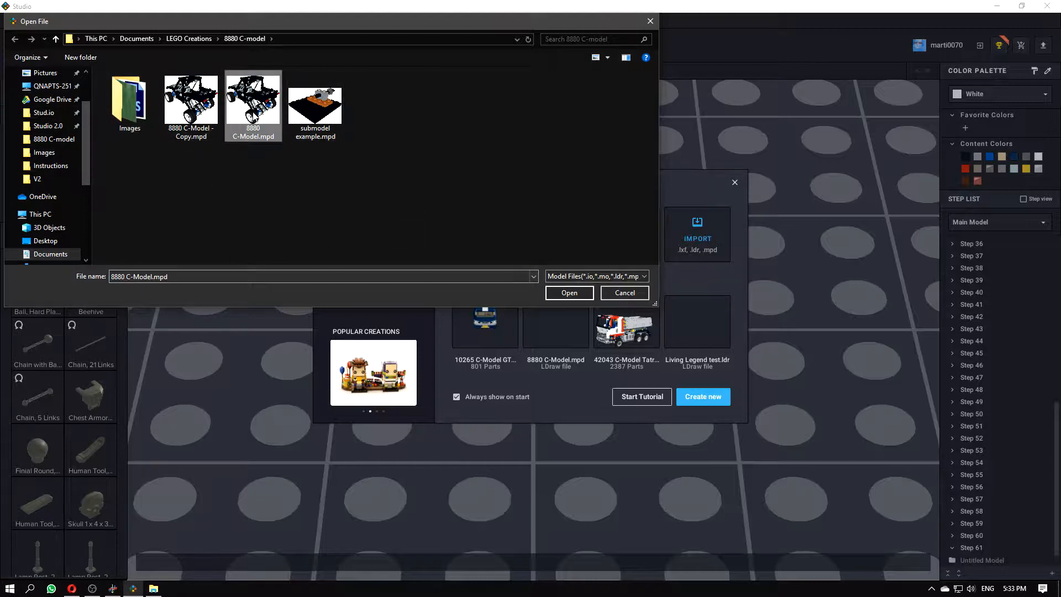
left_click(553, 292)
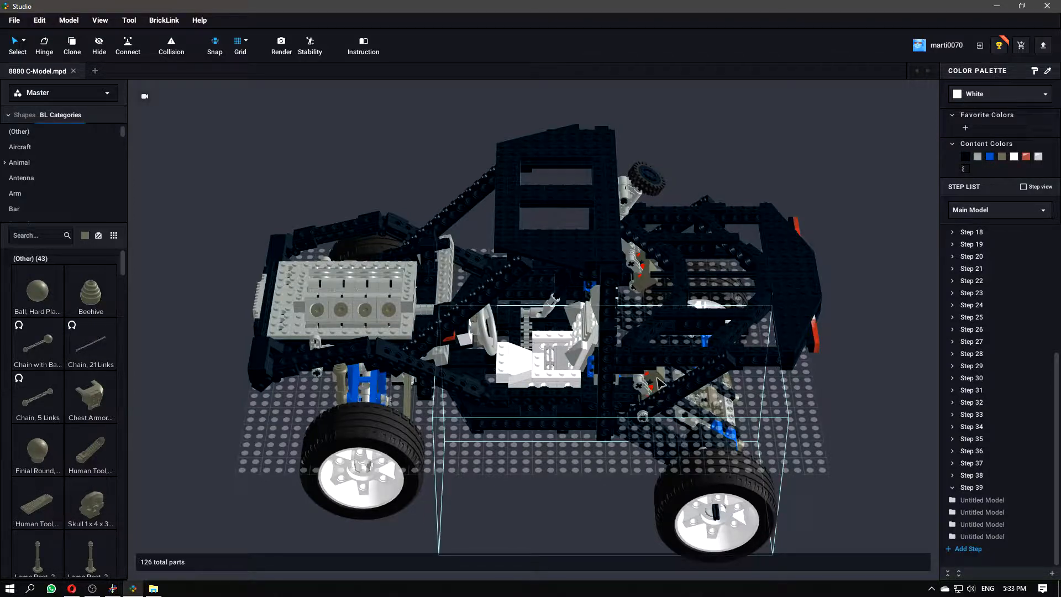
- Examine the imported buggy from several angles, including the rear axle and suspension, the seat, and the front wheels and shock absorbers
scroll(667, 387, "up", 3)
middle_click_drag(648, 518, 426, 465)
scroll(414, 347, "up", 2)
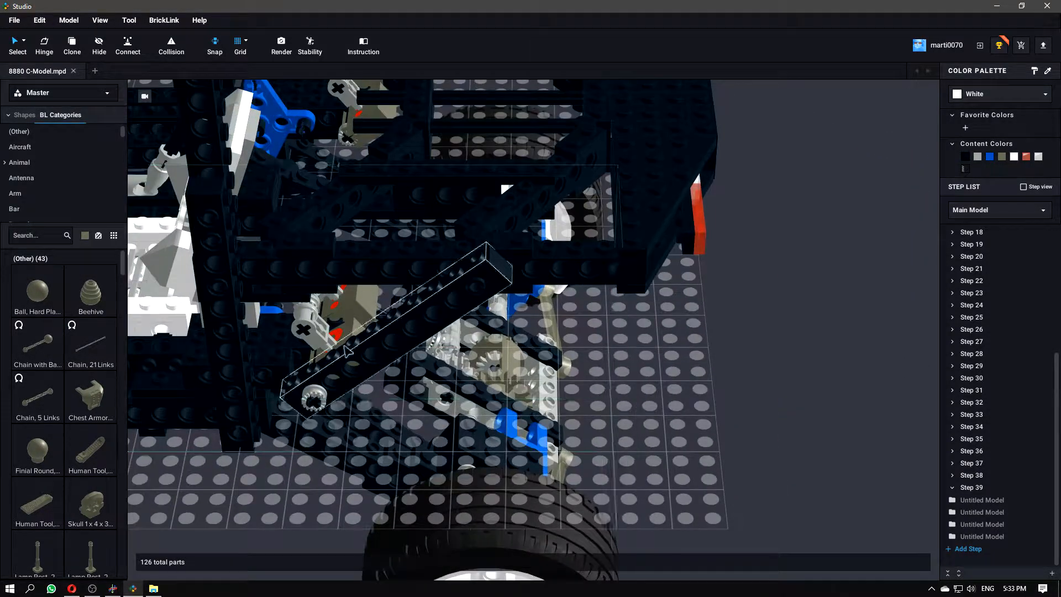
middle_click_drag(277, 542, 324, 465)
right_click_drag(352, 456, 314, 430)
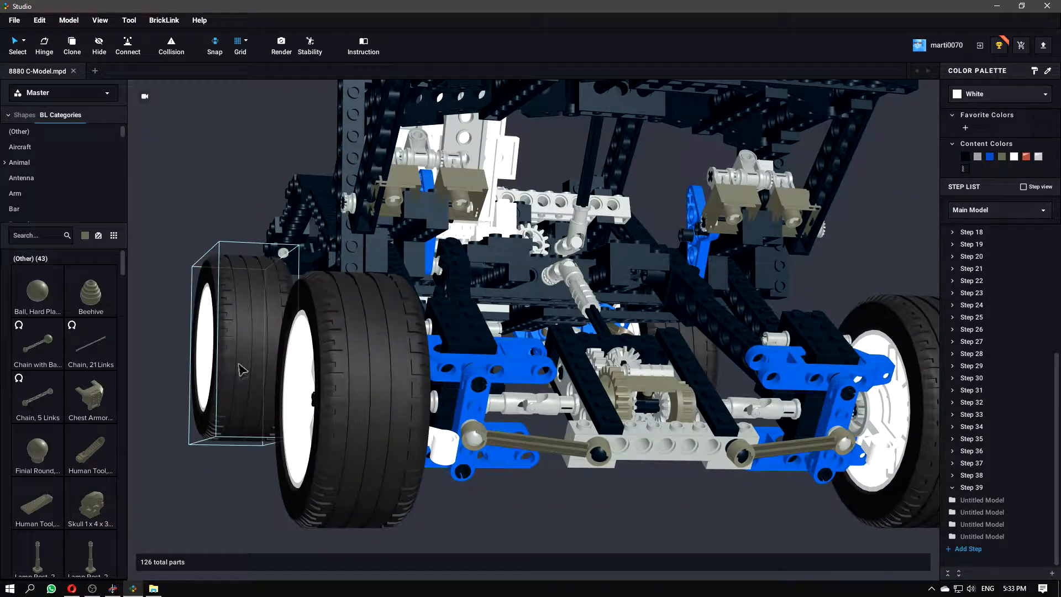
right_click_drag(237, 462, 268, 488)
scroll(322, 402, "down", 3)
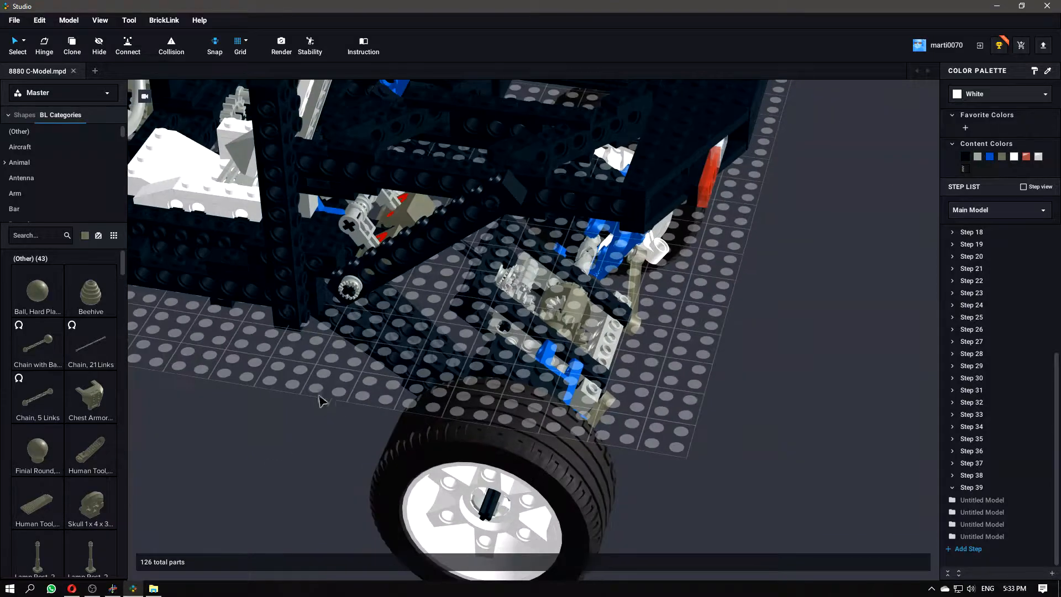
right_click_drag(311, 400, 509, 460)
right_click_drag(612, 461, 638, 456)
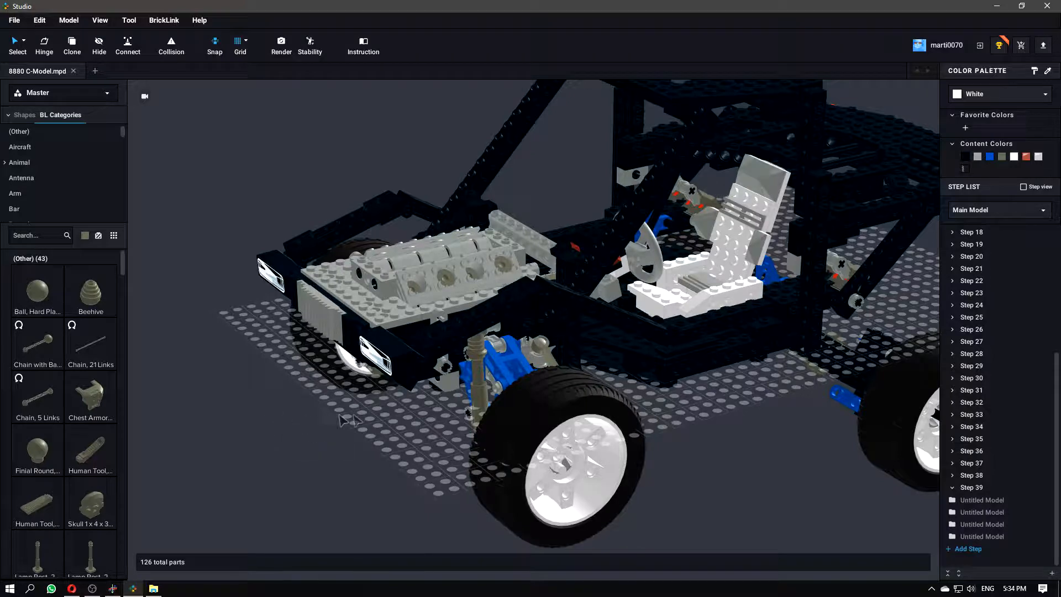
middle_click_drag(758, 429, 621, 441)
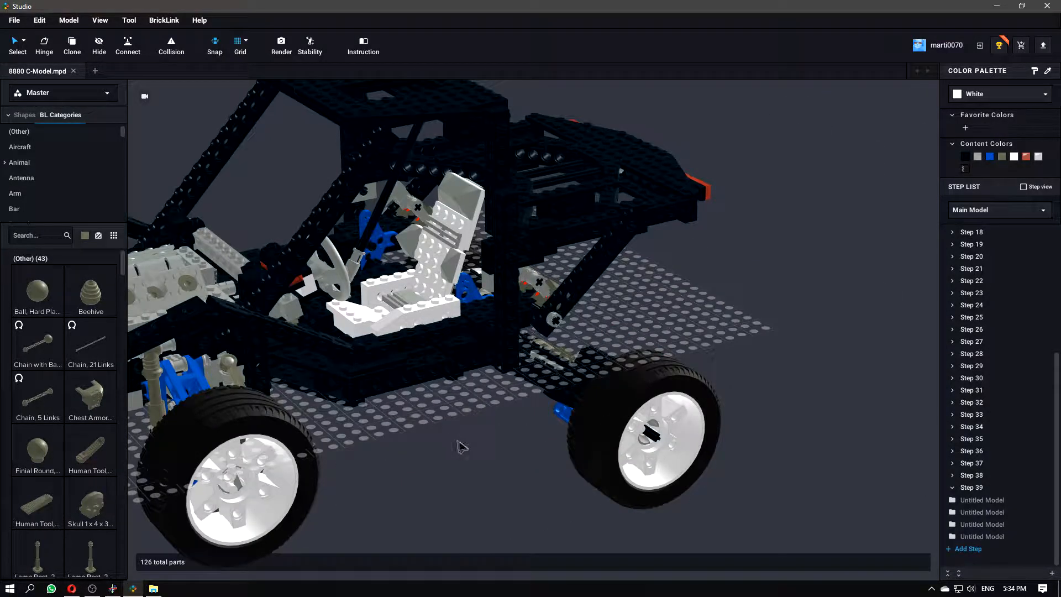
middle_click_drag(457, 443, 613, 426)
scroll(614, 426, "up", 2)
scroll(511, 360, "up", 3)
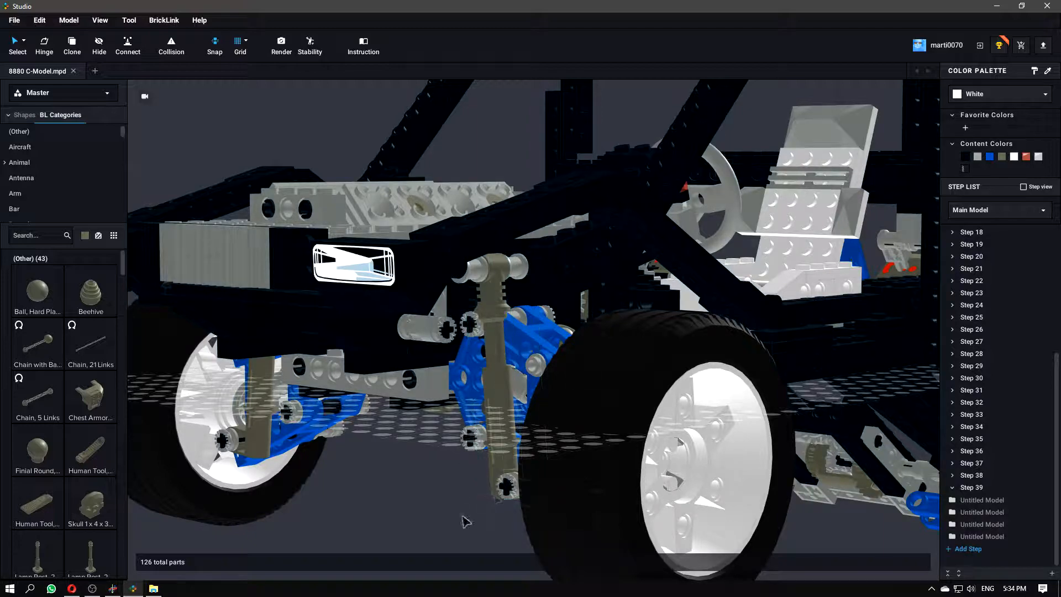
scroll(480, 503, "up", 2)
right_click_drag(479, 499, 466, 531)
scroll(483, 472, "down", 10)
right_click_drag(736, 360, 553, 486)
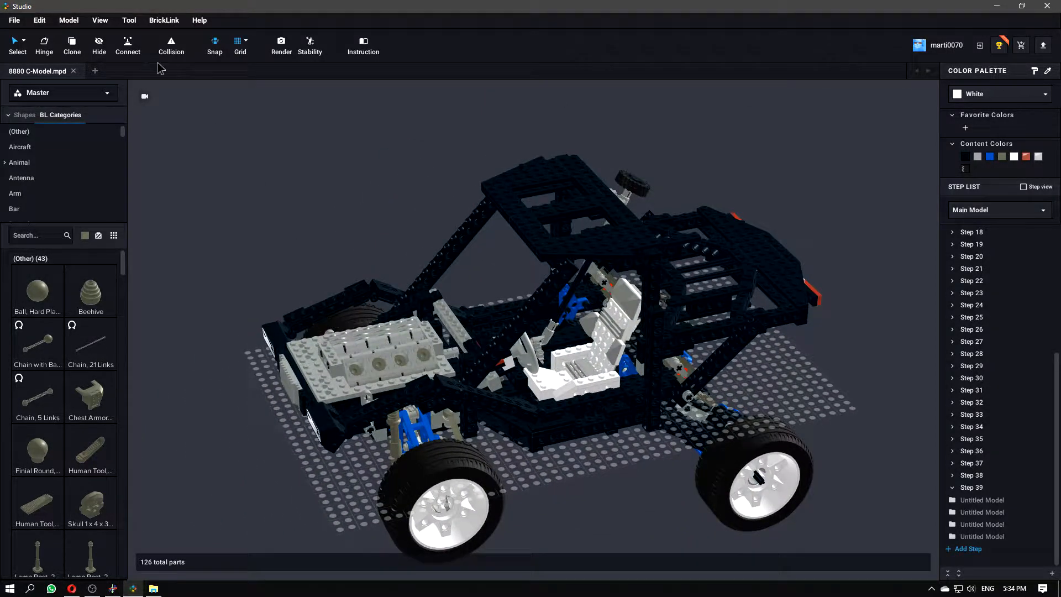
- Open the model information with the parts list of main.ldr and move the dialog higher over the model
left_click(68, 24)
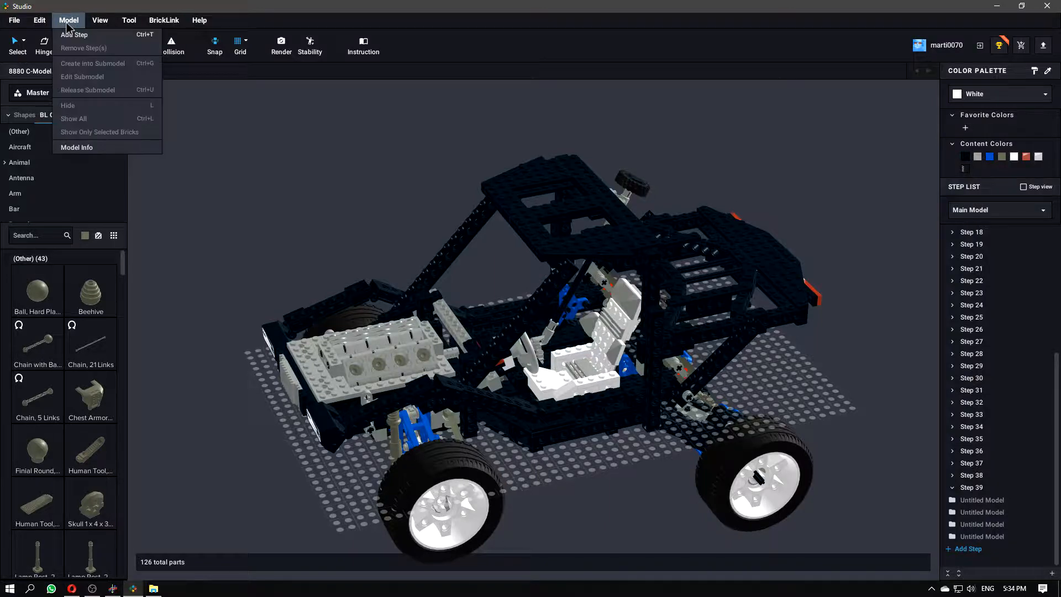
left_click(81, 148)
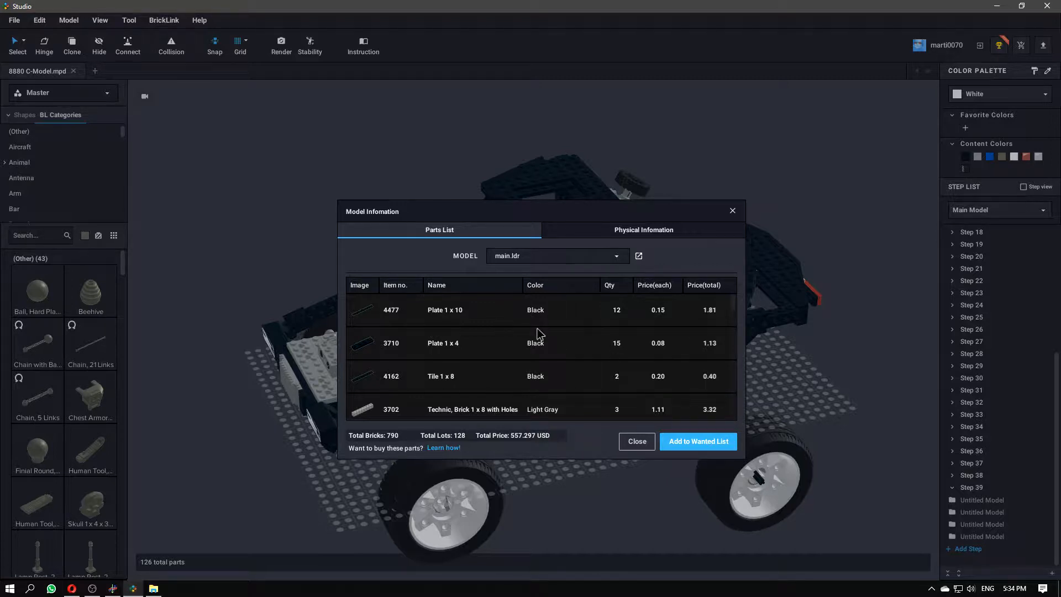
left_click_drag(554, 213, 562, 167)
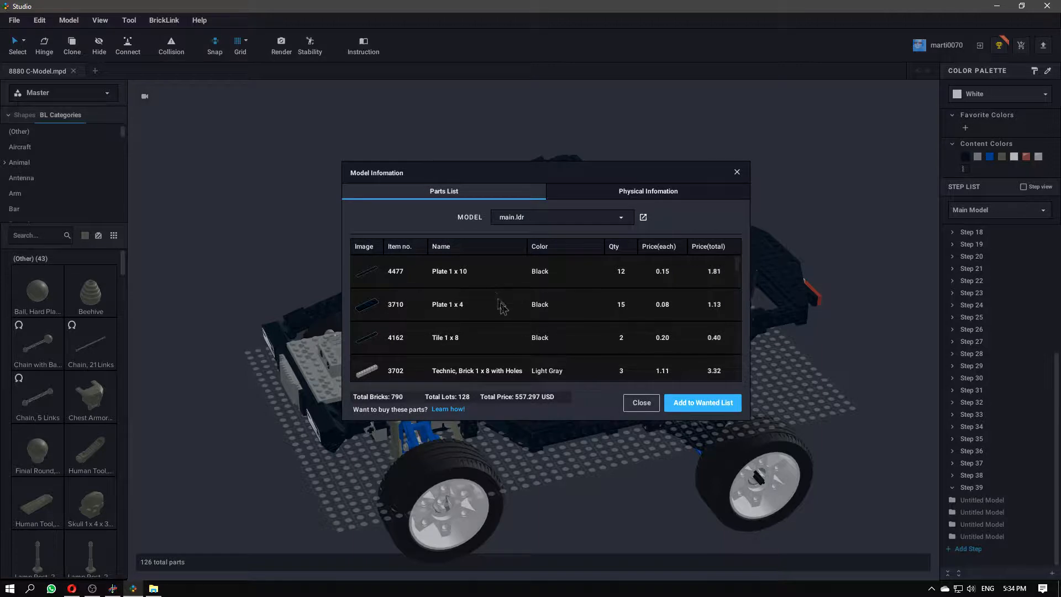
- Look through the parts list of main.ldr from its start to the Shock Absorber 9.5L cylinder and piston rod entries
scroll(547, 307, "down", 3)
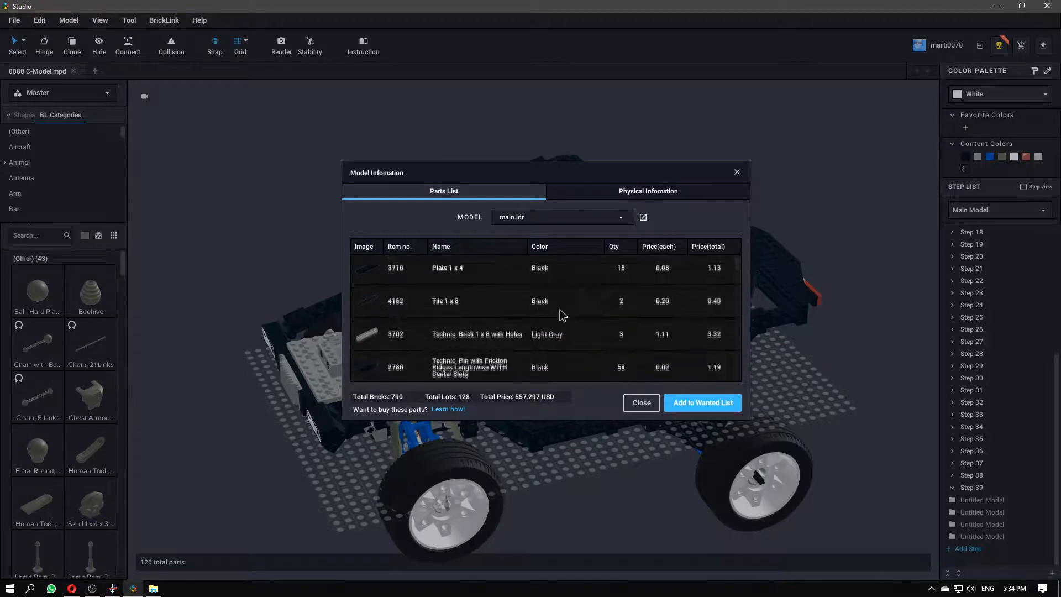
scroll(564, 315, "down", 6)
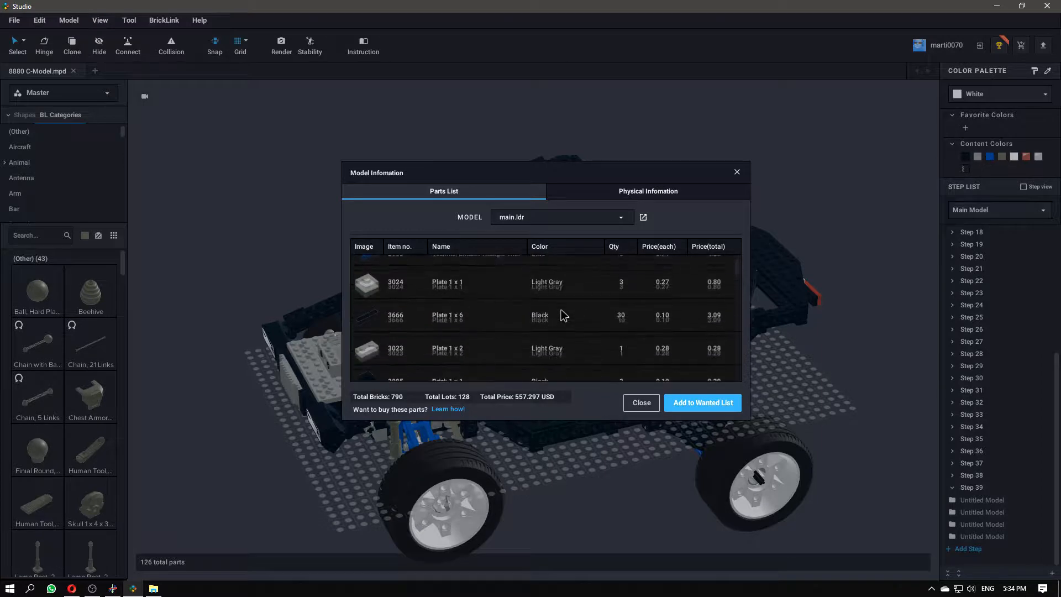
scroll(563, 315, "down", 6)
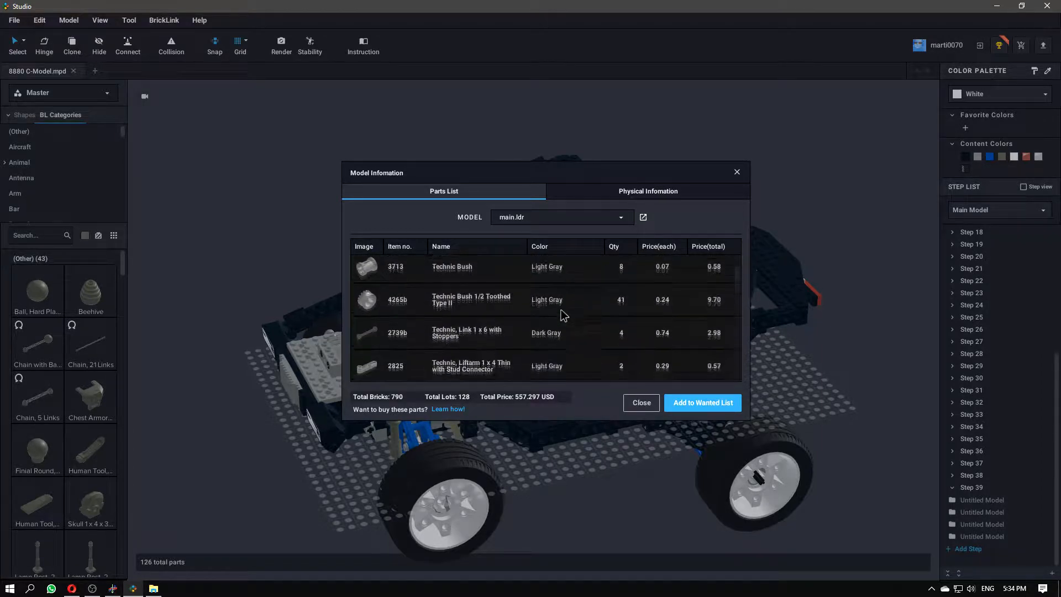
scroll(563, 315, "down", 5)
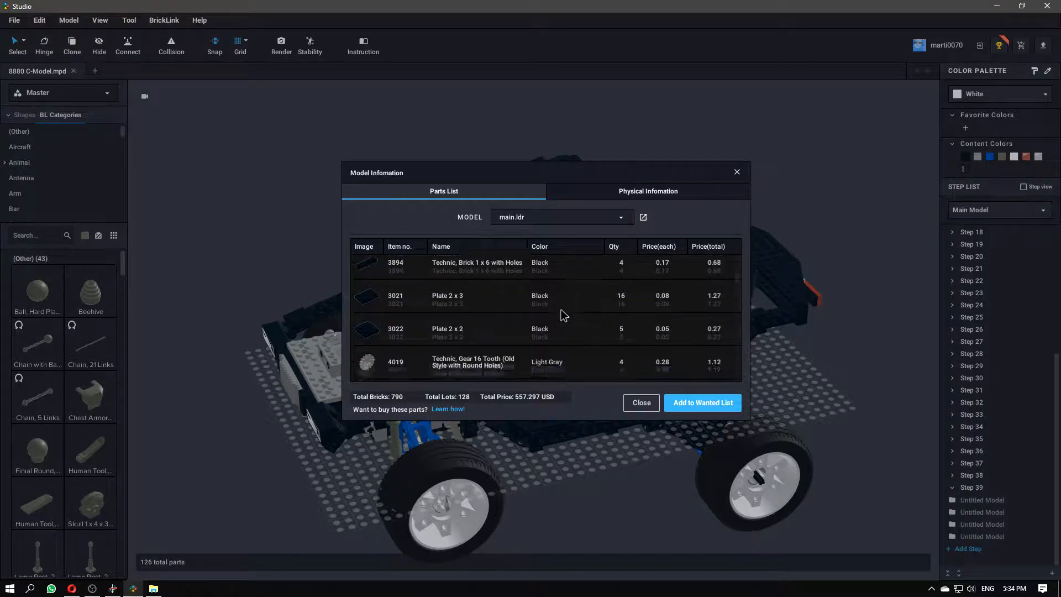
scroll(563, 315, "down", 6)
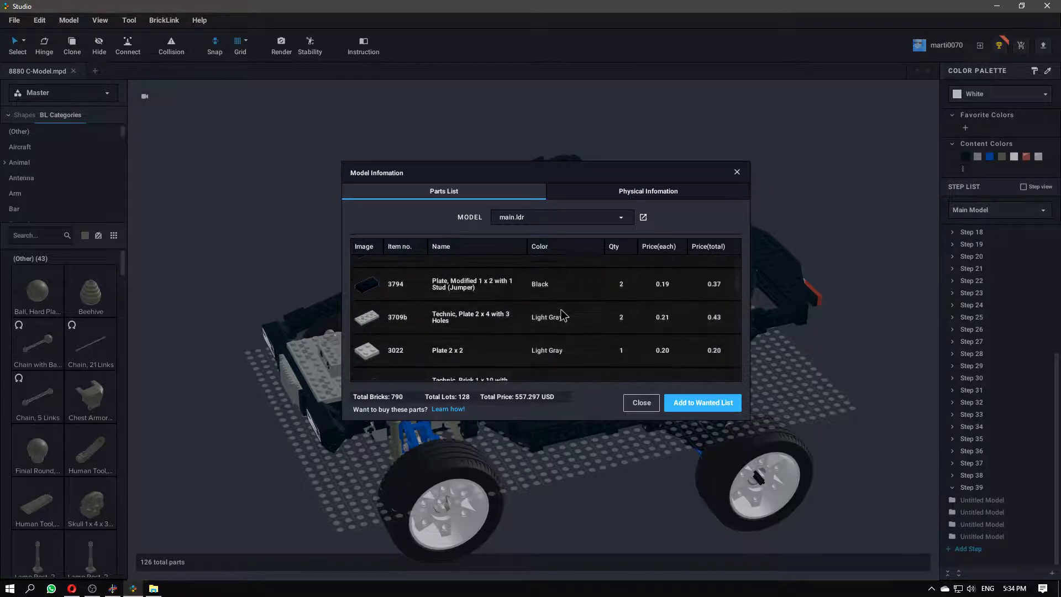
scroll(563, 315, "down", 6)
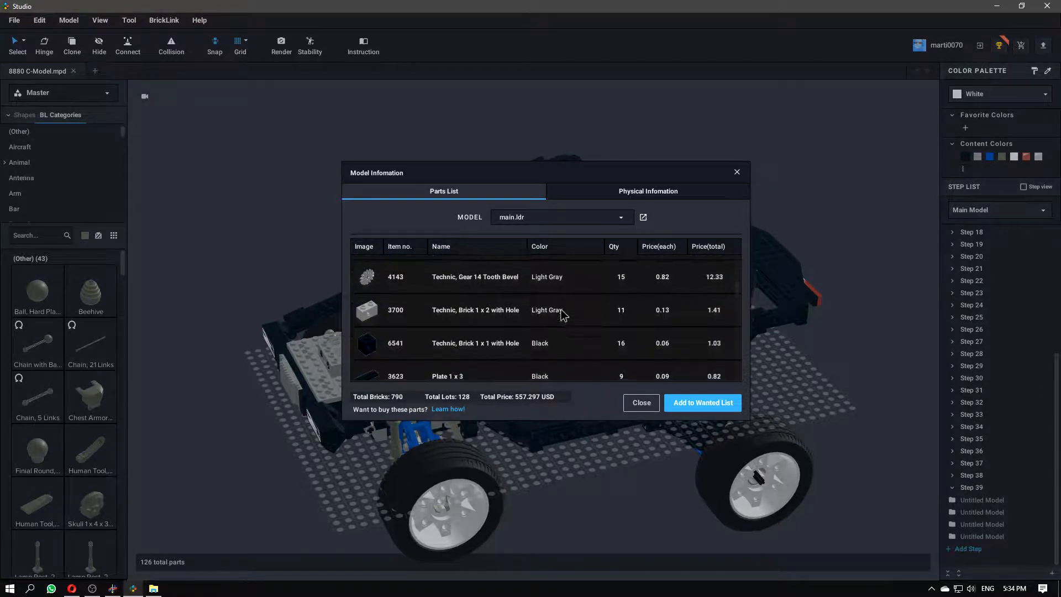
scroll(562, 315, "down", 6)
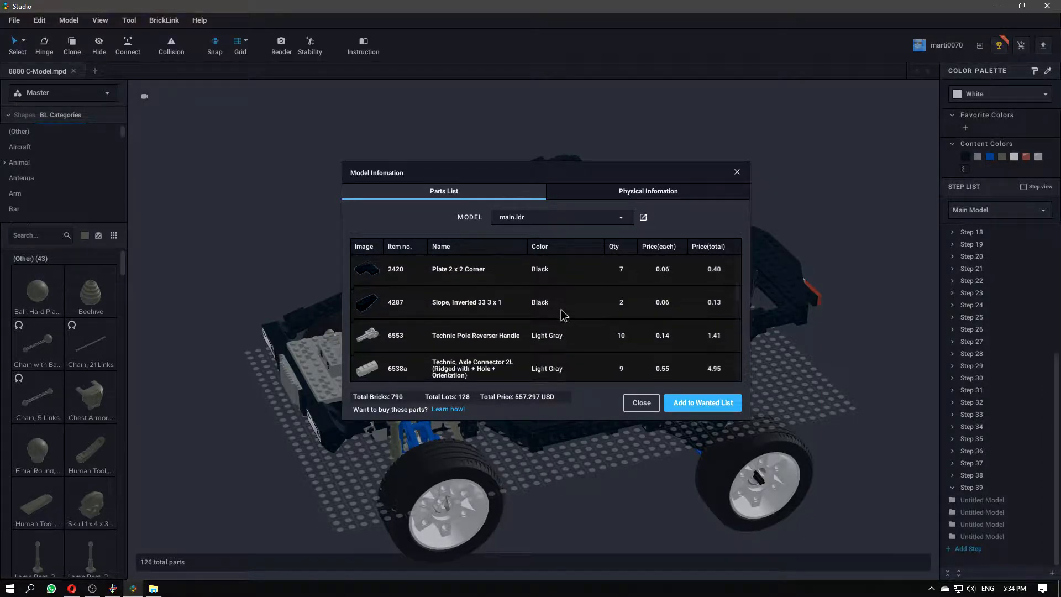
scroll(562, 315, "down", 6)
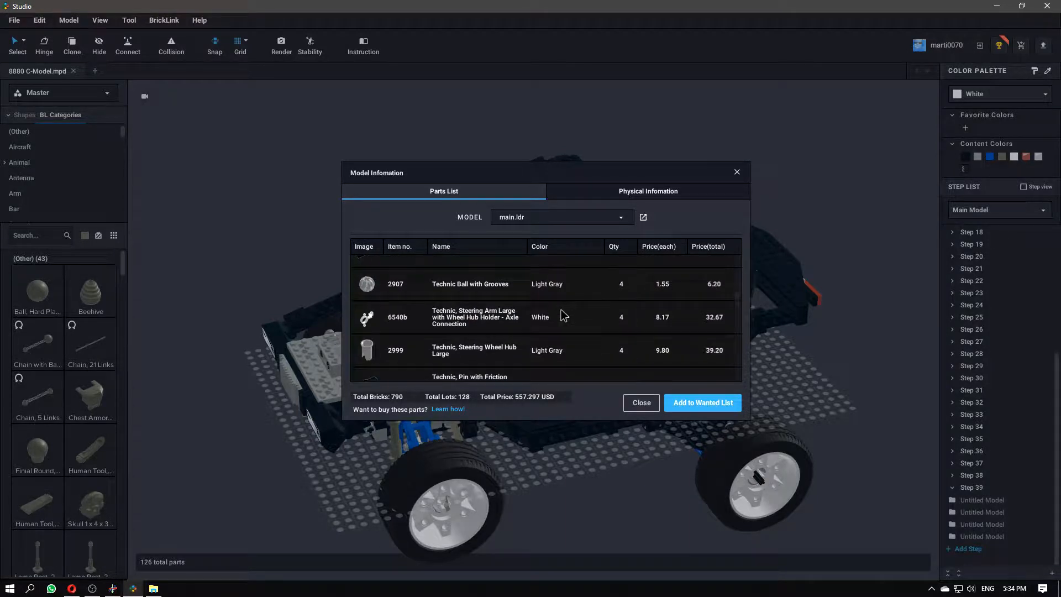
scroll(562, 315, "down", 2)
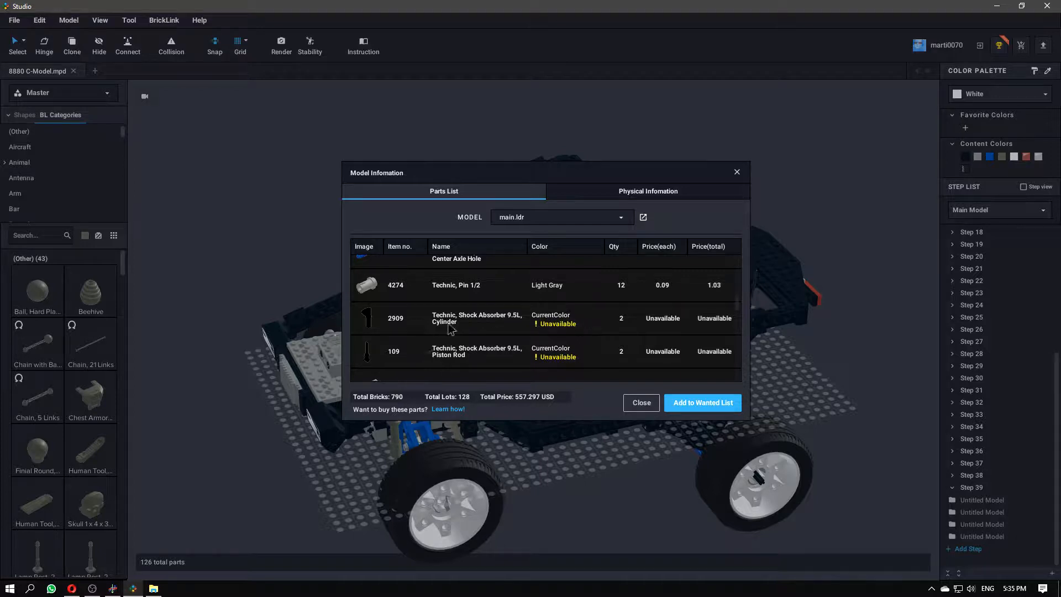
scroll(545, 332, "down", 1)
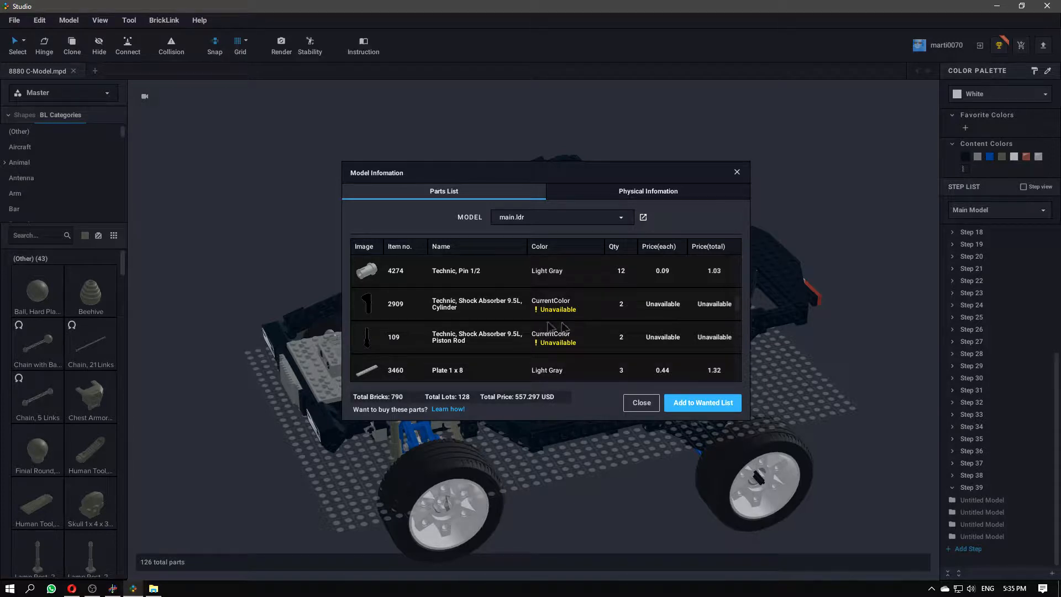
- Examine the parts list from the shock absorber entries on to the Plate 2 x 4 with Square Underside Studholes
scroll(562, 325, "down", 5)
scroll(563, 326, "down", 5)
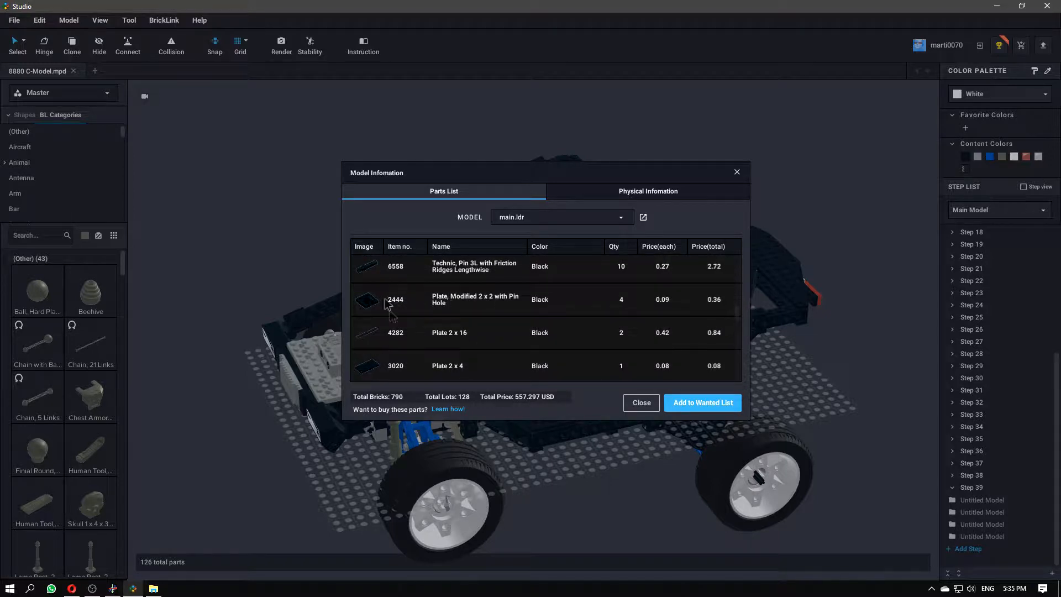
scroll(547, 321, "down", 3)
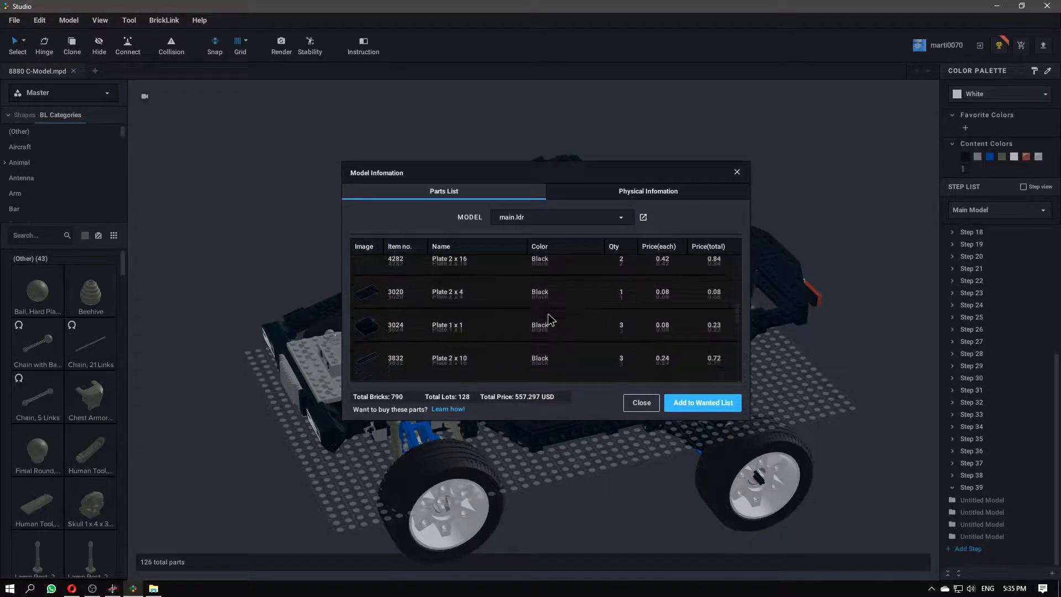
scroll(547, 320, "down", 4)
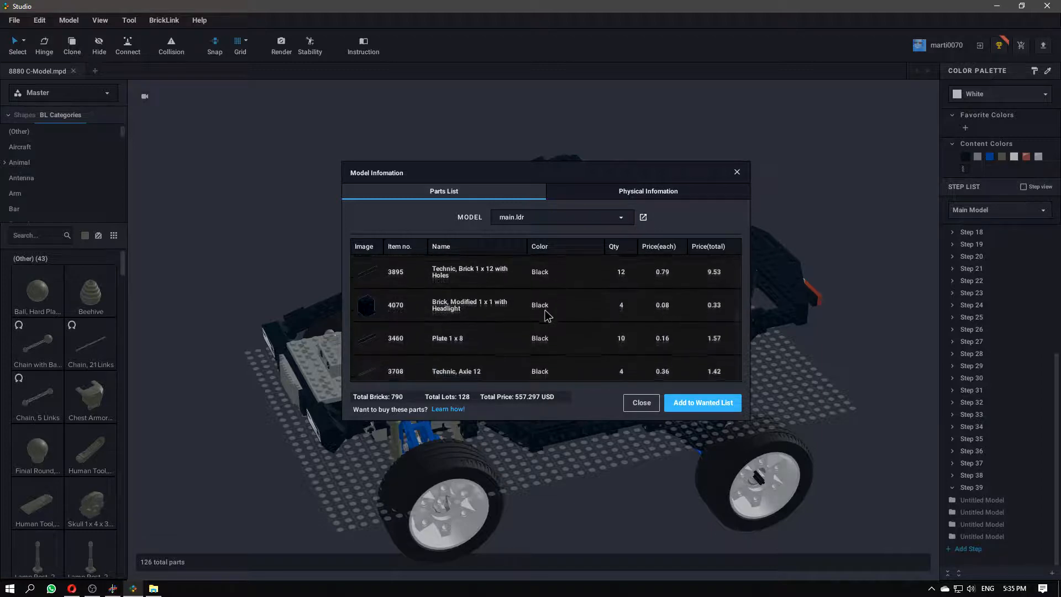
scroll(545, 312, "down", 1)
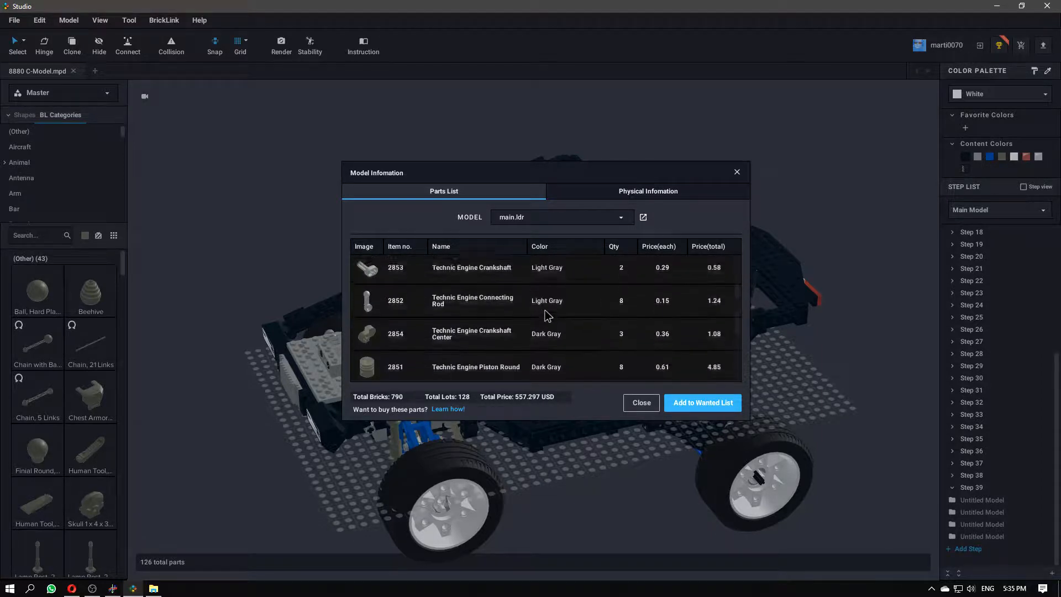
scroll(523, 329, "down", 5)
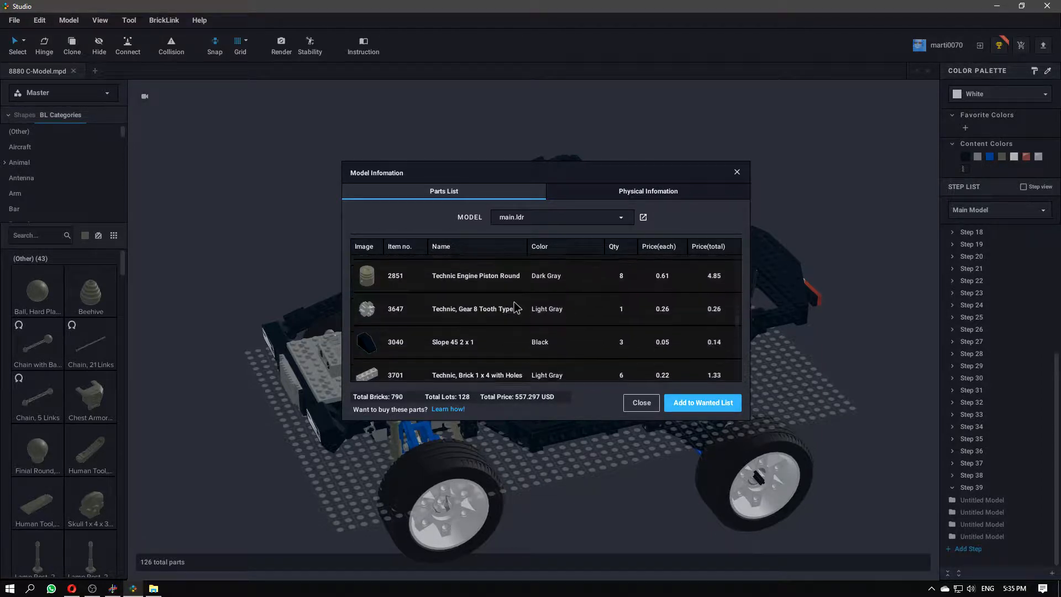
scroll(516, 307, "down", 5)
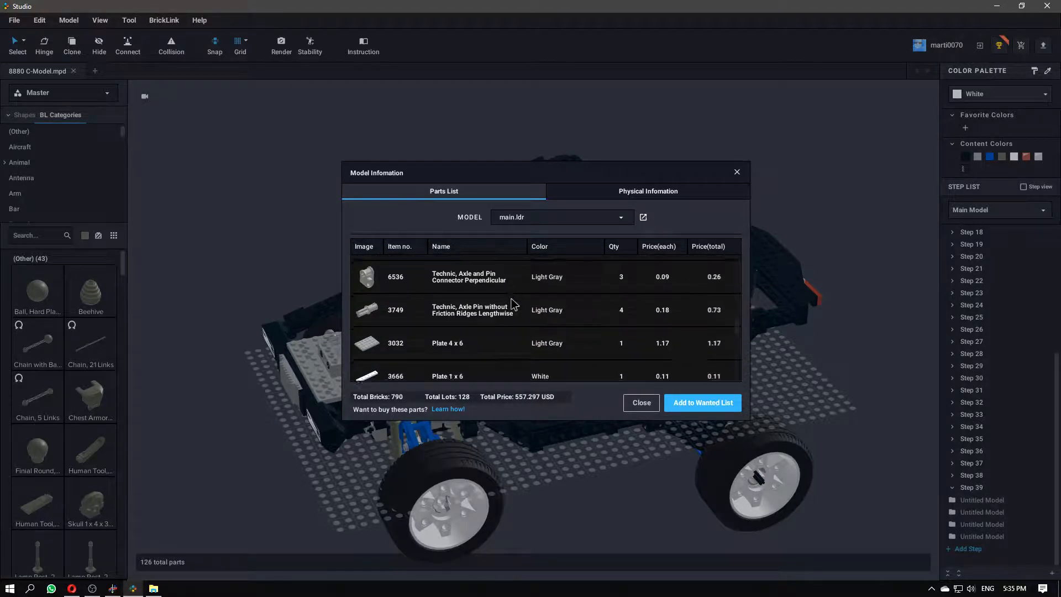
scroll(514, 304, "down", 3)
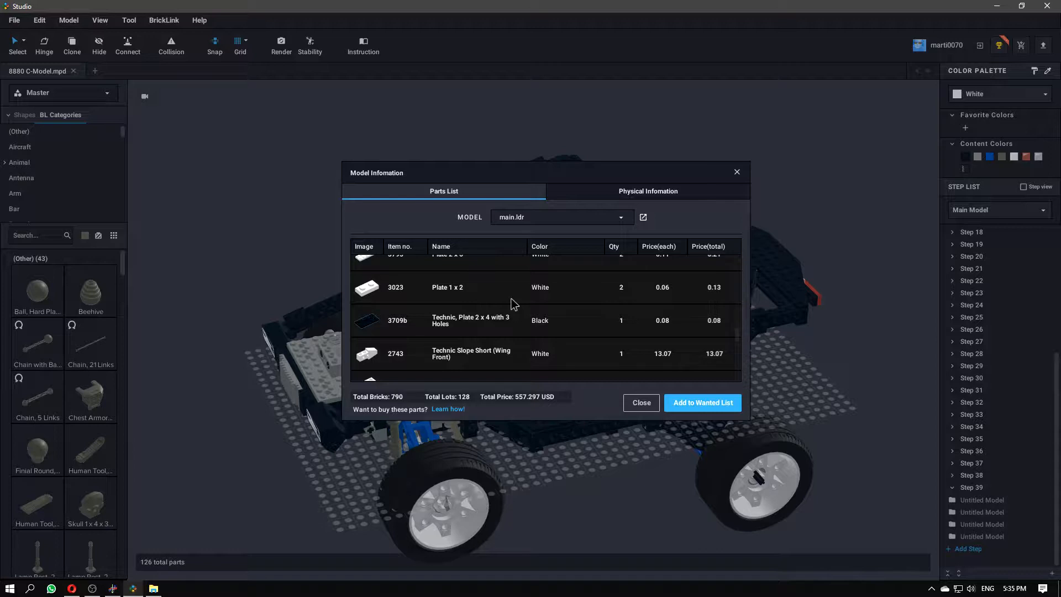
scroll(512, 299, "down", 3)
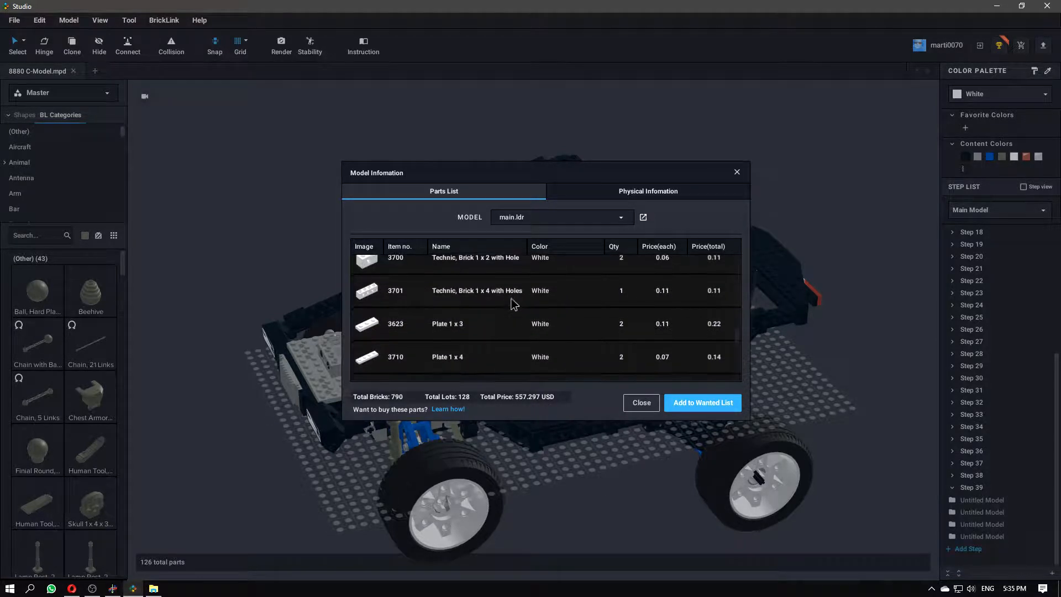
scroll(512, 302, "down", 3)
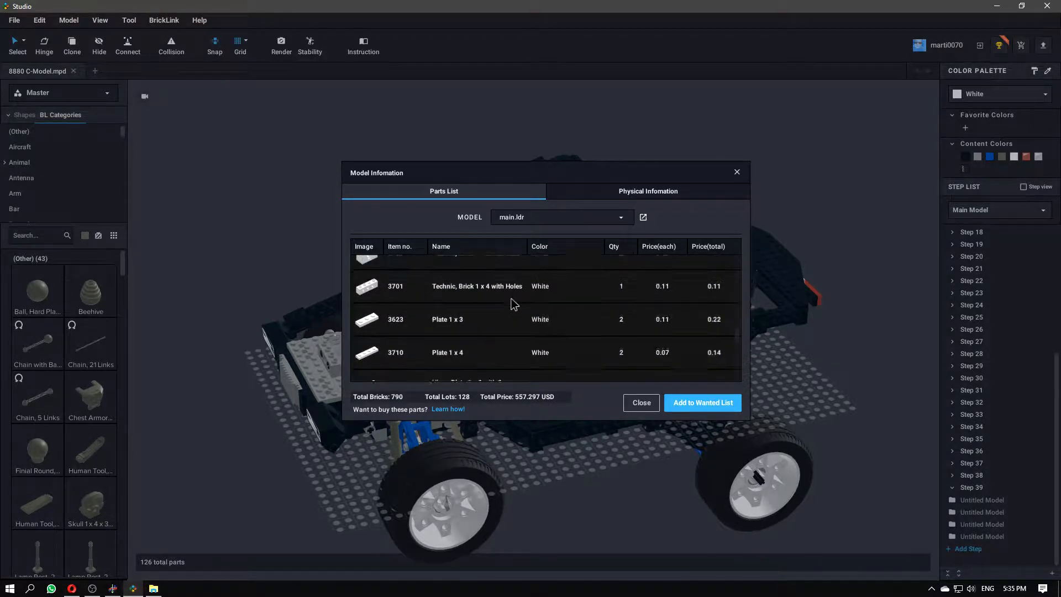
scroll(514, 304, "down", 2)
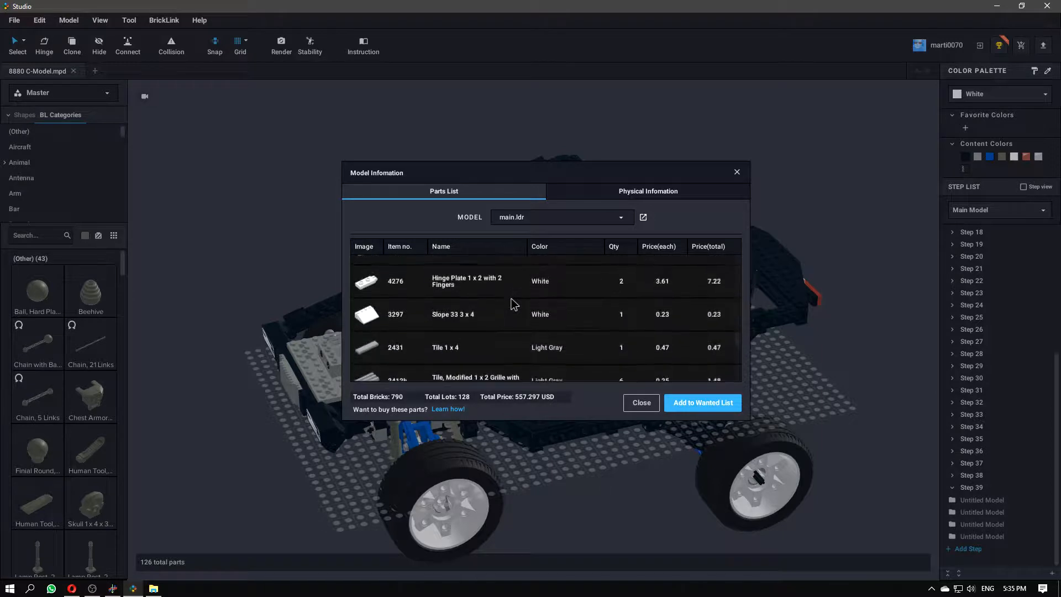
scroll(512, 303, "down", 4)
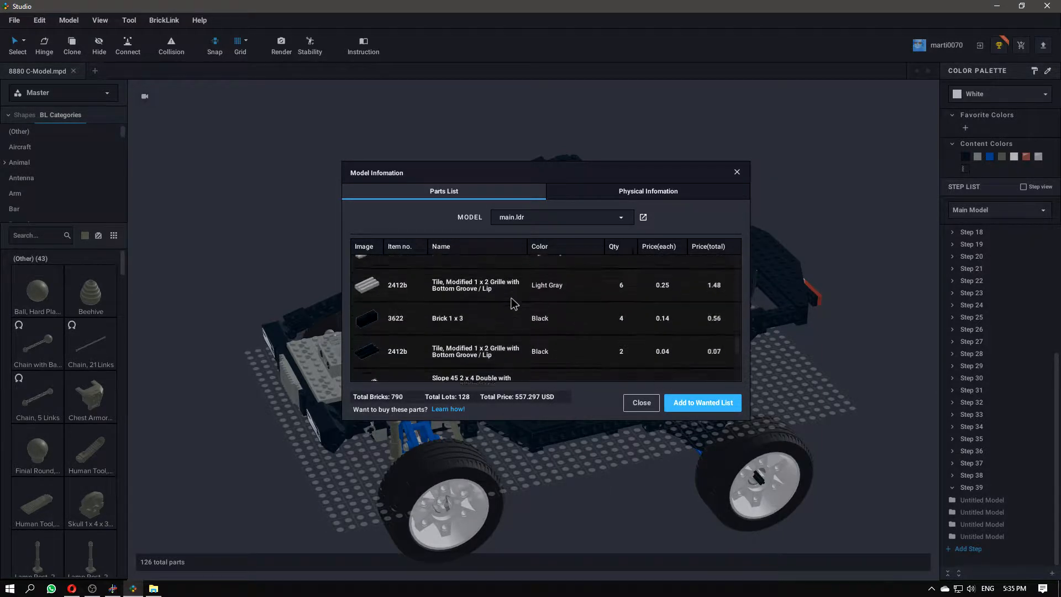
scroll(509, 293, "down", 5)
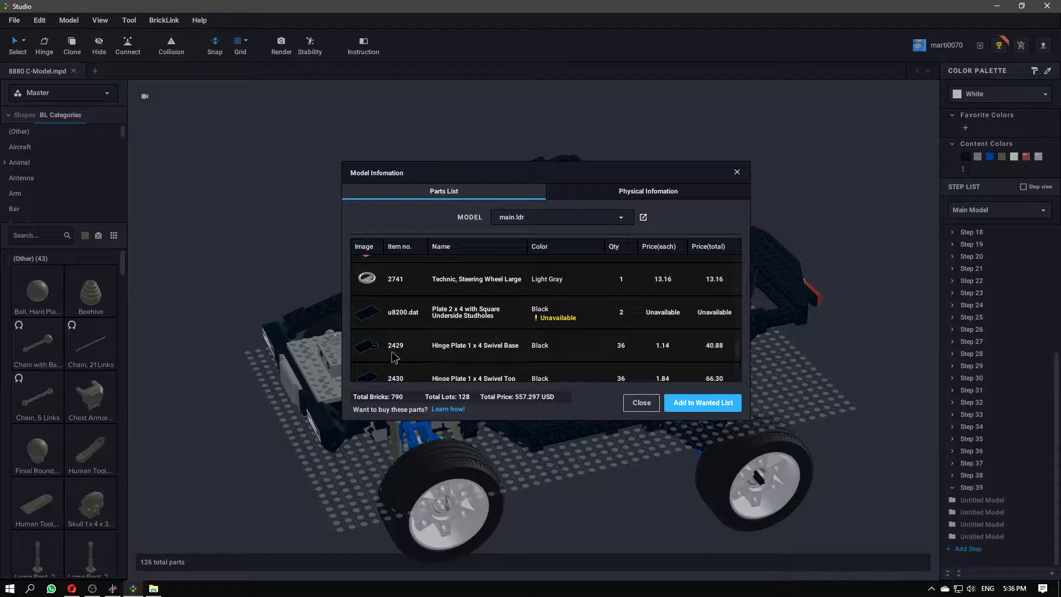
- Switch to LDCad and place a green Plate 2 x 4 from the normal plates on the buggy's front at X=-200, Y=-128, Z=-75
left_click(133, 587)
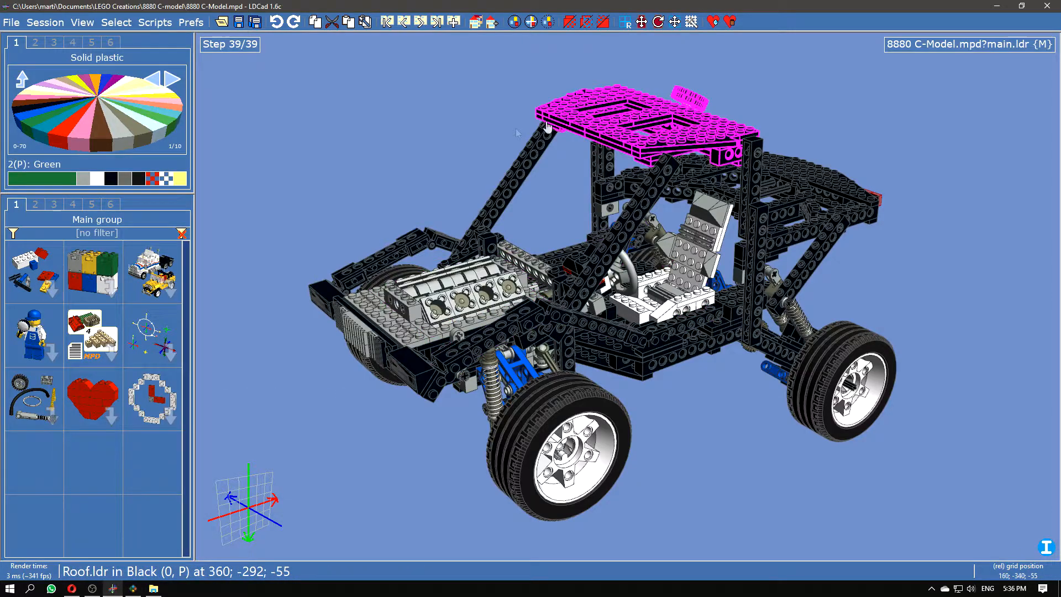
left_click(115, 284)
left_click(115, 284)
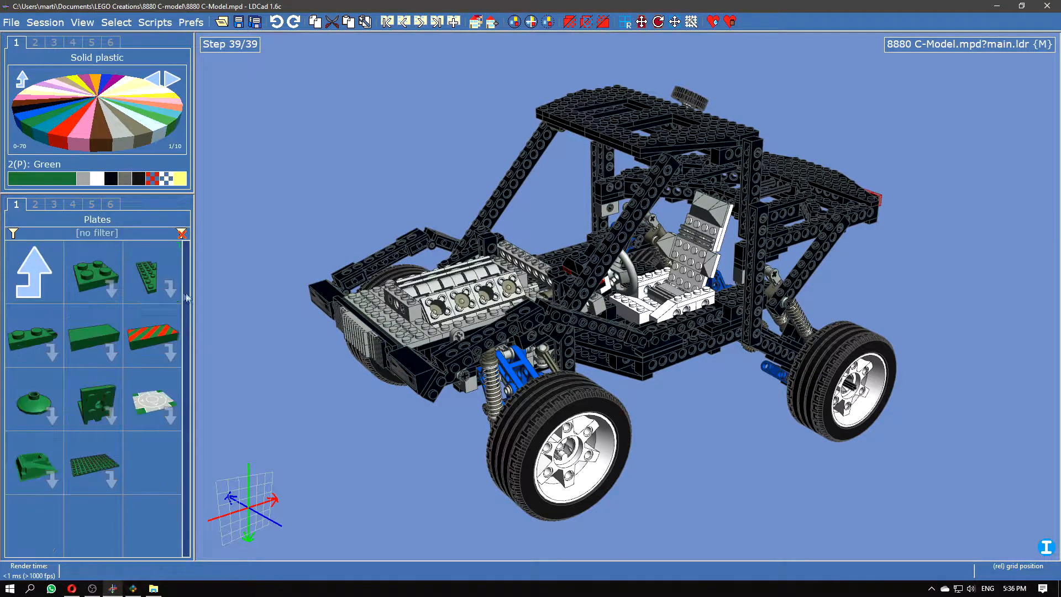
left_click(115, 284)
scroll(120, 378, "down", 5)
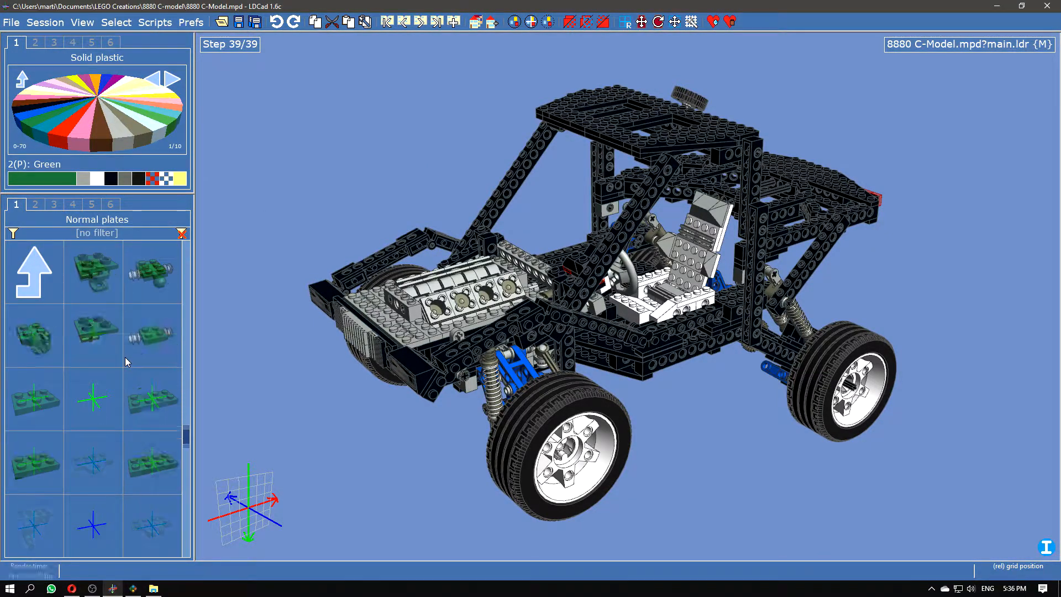
left_click_drag(161, 402, 374, 323)
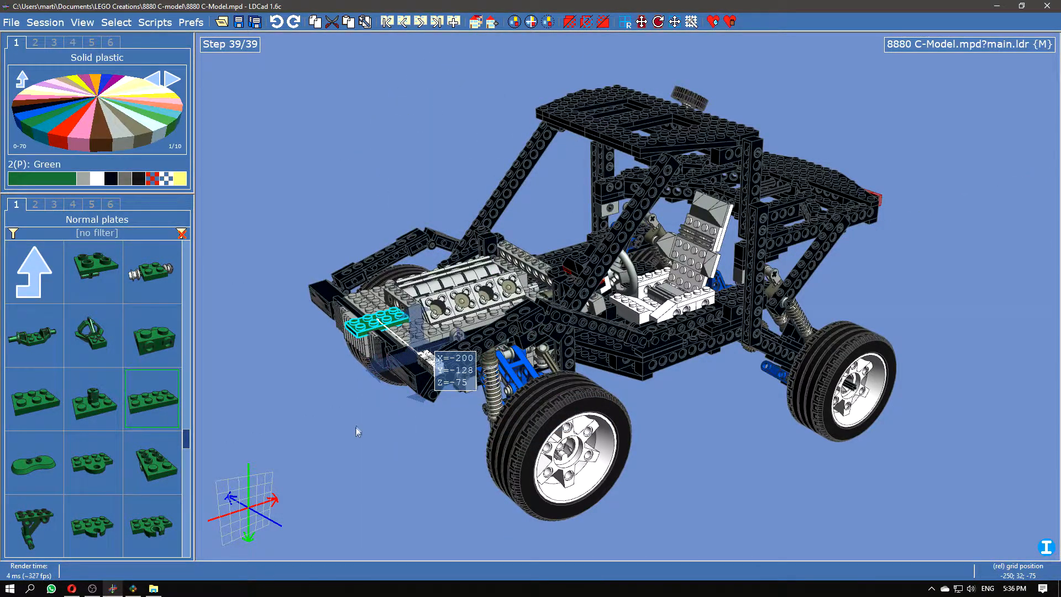
- Move the green Plate 2 x 4 clear of the buggy's front to X=-290, with the underside in view
left_click_drag(355, 432, 382, 373)
scroll(491, 61, "up", 7)
scroll(516, 153, "down", 10)
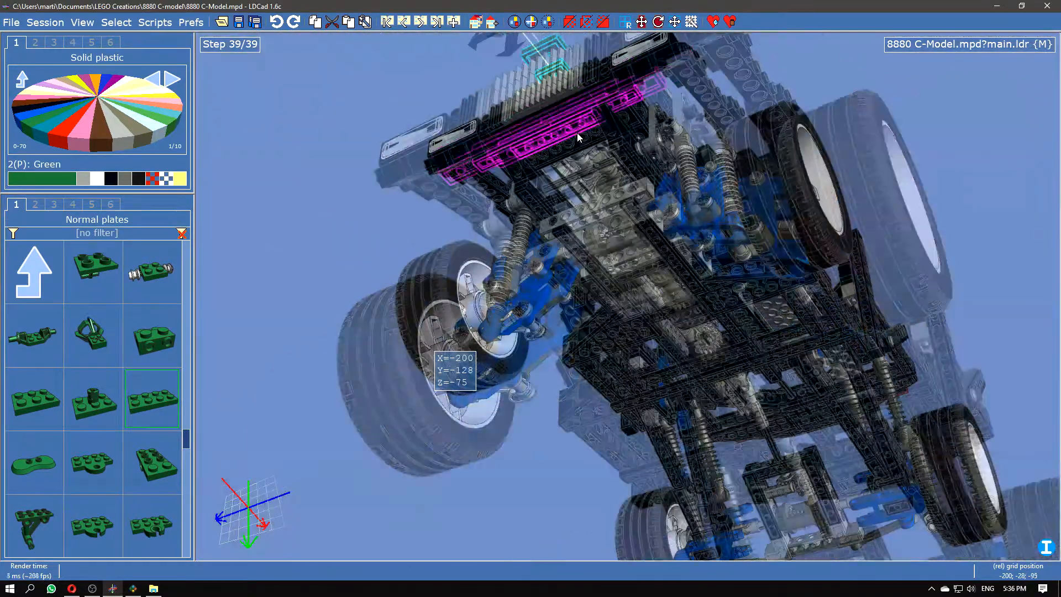
left_click_drag(456, 73, 447, 173)
left_click_drag(538, 178, 504, 134)
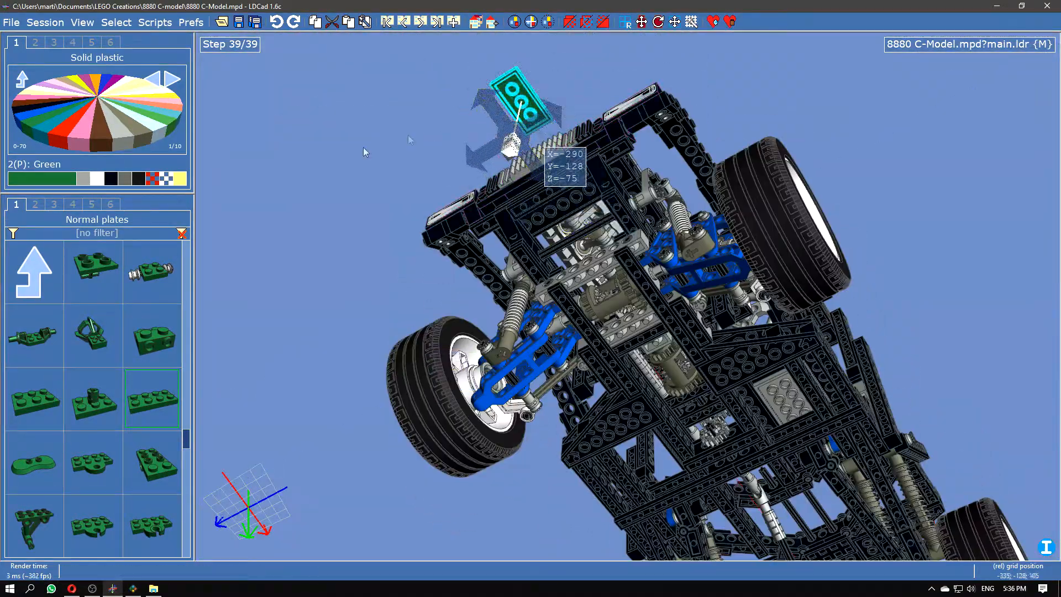
- Place a second green 2 x 4 plate with a slotted underside beside the first one for comparison
scroll(498, 105, "up", 5)
right_click_drag(463, 165, 381, 274)
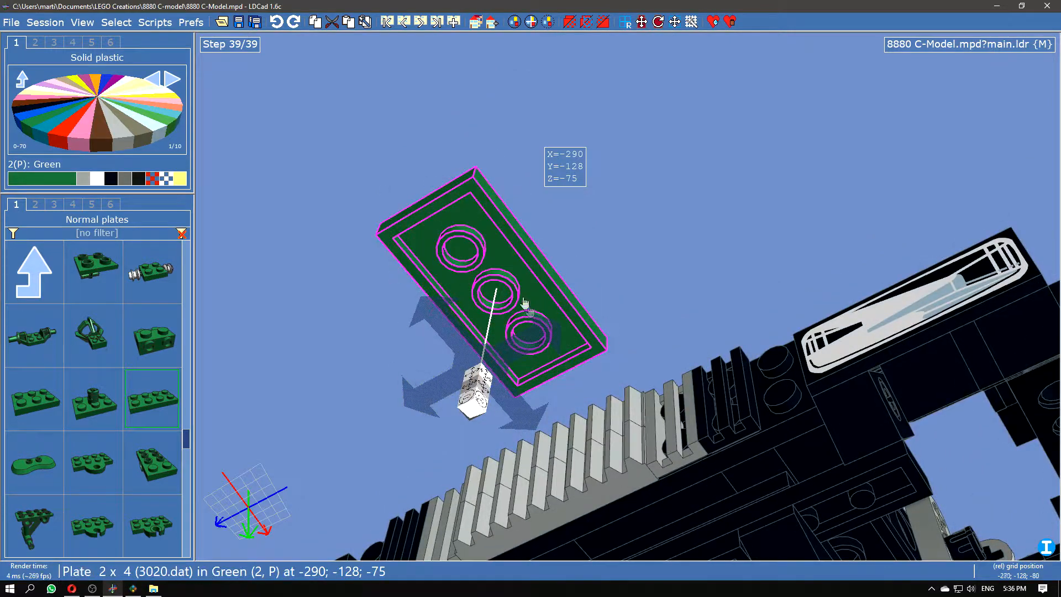
scroll(139, 387, "down", 3)
left_click_drag(83, 417, 370, 233)
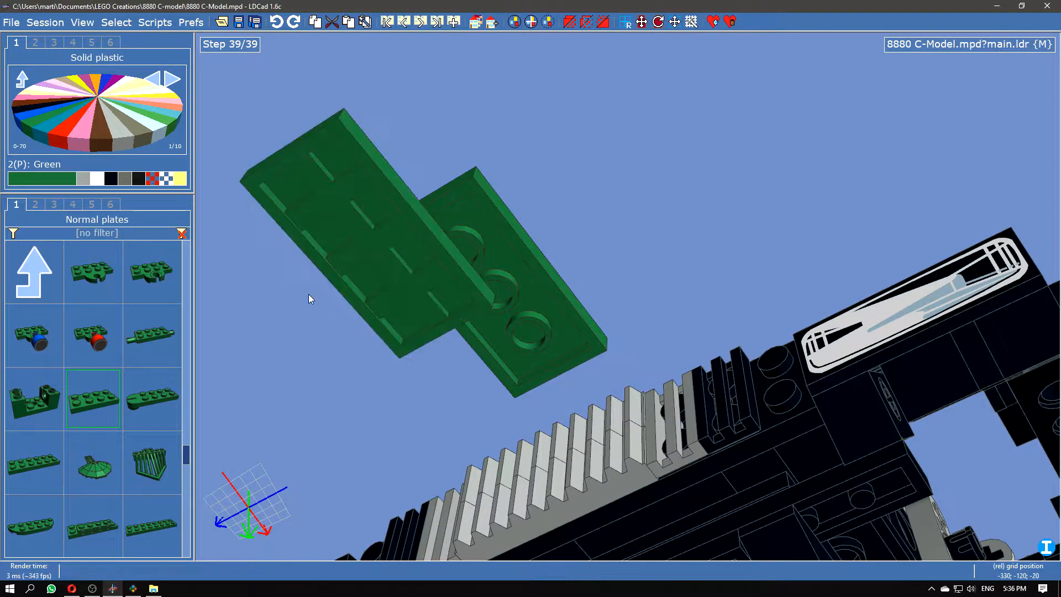
- Delete both green 2 x 4 comparison plates from in front of the buggy
mouse_move(455, 124)
left_mouse_down()
mouse_move(455, 147)
mouse_move(456, 105)
mouse_move(454, 118)
left_mouse_up()
key("Delete")
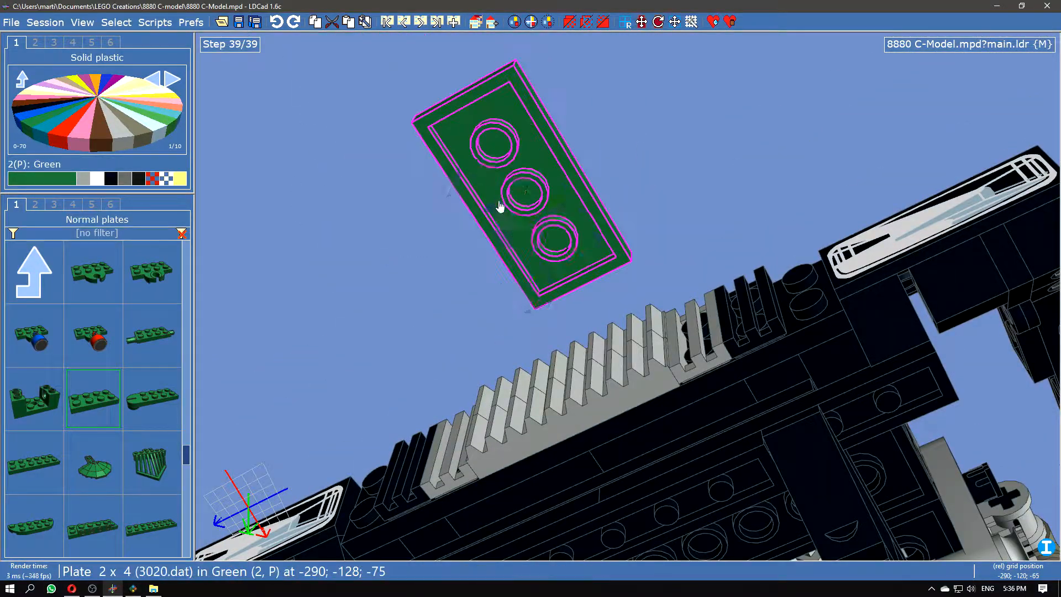
left_click(499, 209)
key("Delete")
scroll(614, 215, "down", 6)
left_click_drag(706, 195, 701, 337)
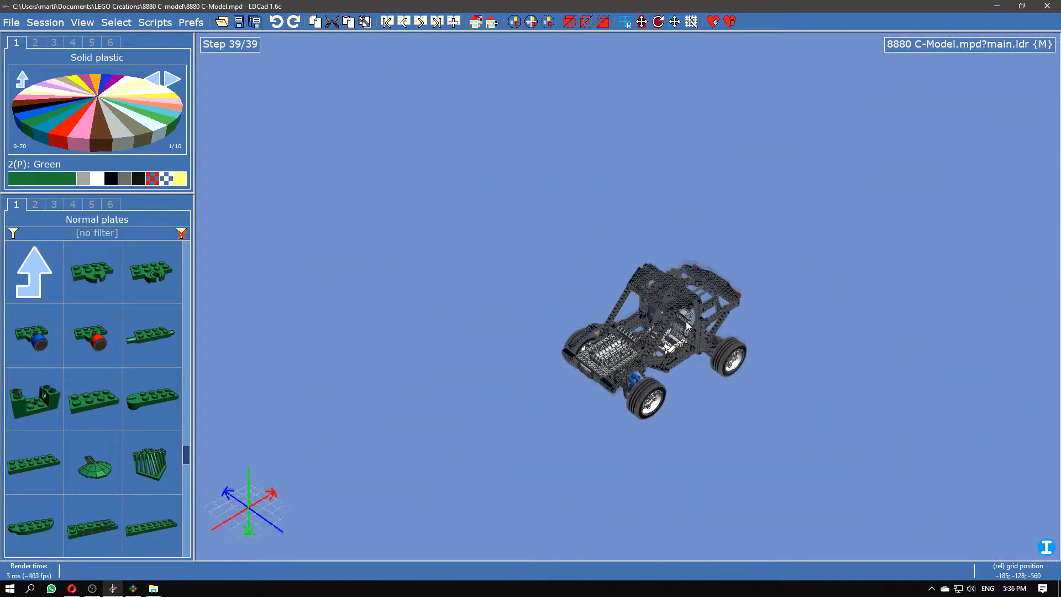
scroll(697, 343, "up", 6)
left_click_drag(686, 387, 657, 402)
- Switch back to Studio and check the 2 x 4 studhole plate and the Hinge Plate 1 x 4 Swivel entries in the parts list
mouse_move(223, 495)
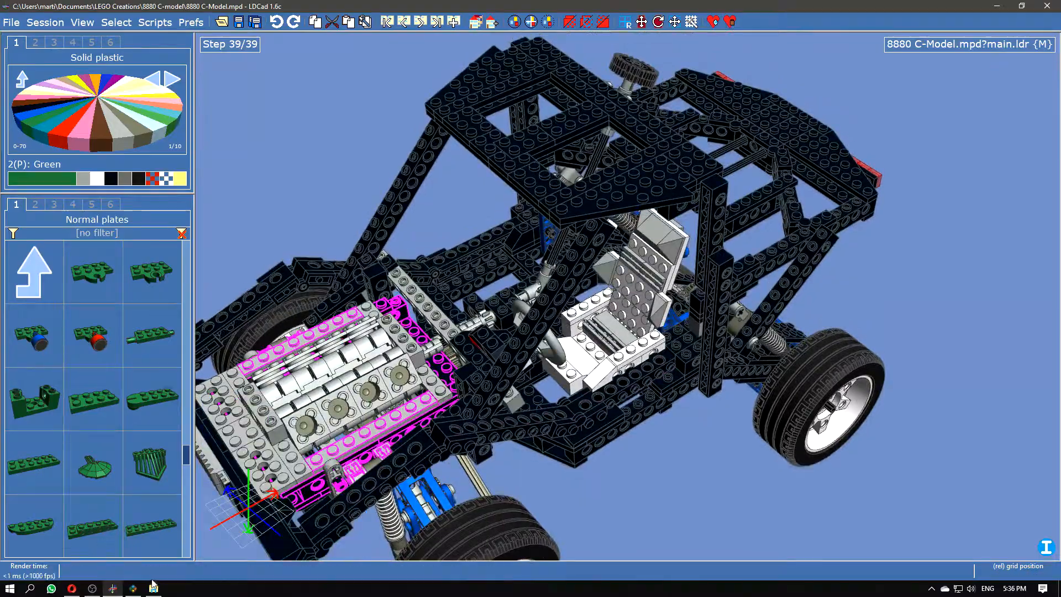
left_click(132, 588)
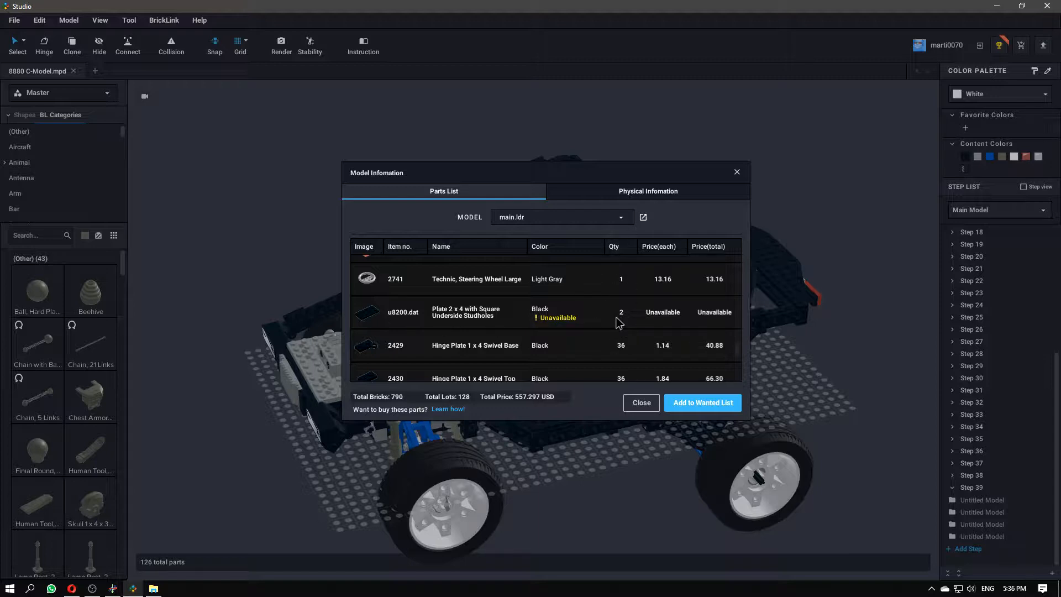
scroll(586, 320, "down", 1)
scroll(589, 308, "down", 1)
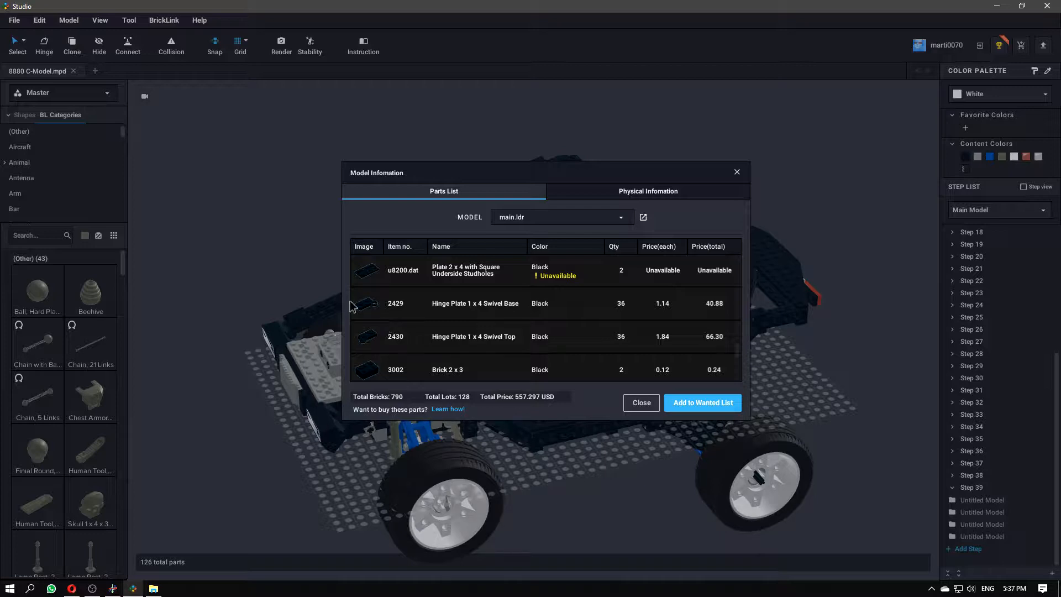
- Examine the parts list from the swivel hinge plates through Universal Joint 3L Center to the stud4, box5, box4 and sticker entries
scroll(584, 328, "down", 10)
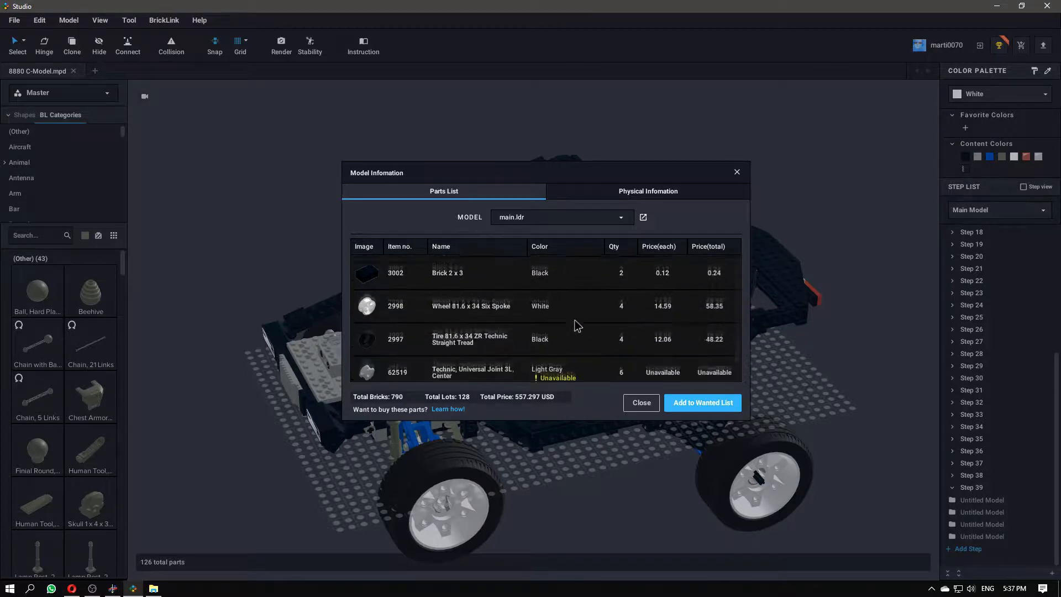
scroll(583, 326, "down", 1)
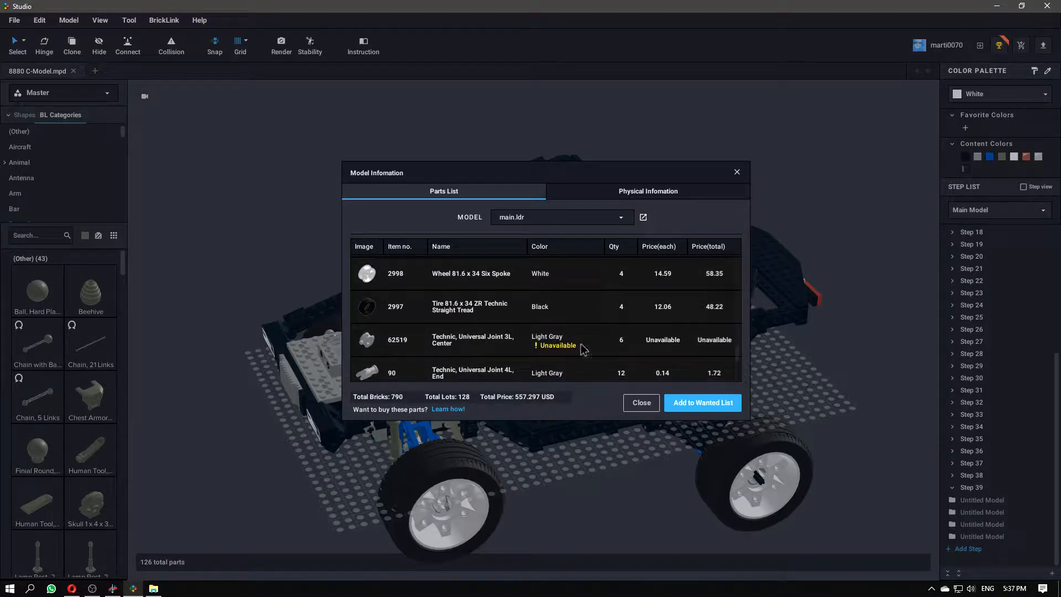
scroll(389, 343, "down", 1)
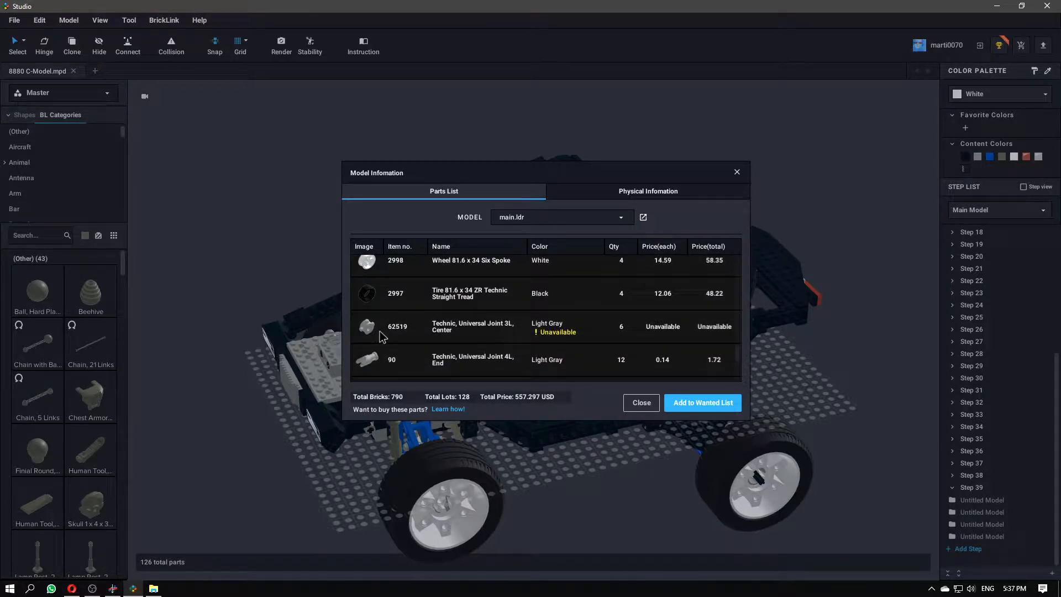
scroll(476, 331, "down", 3)
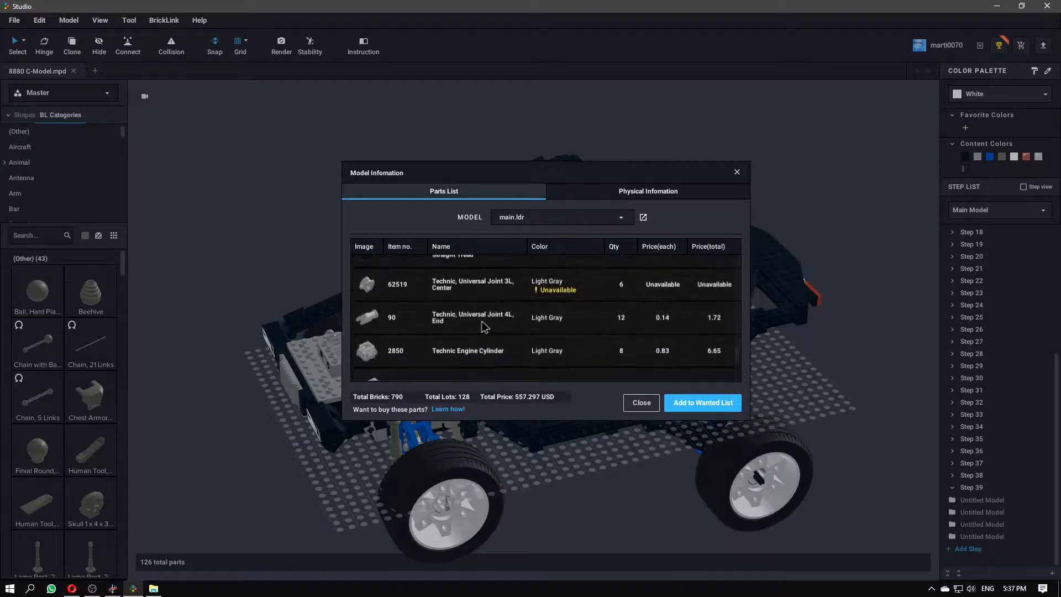
scroll(570, 328, "down", 5)
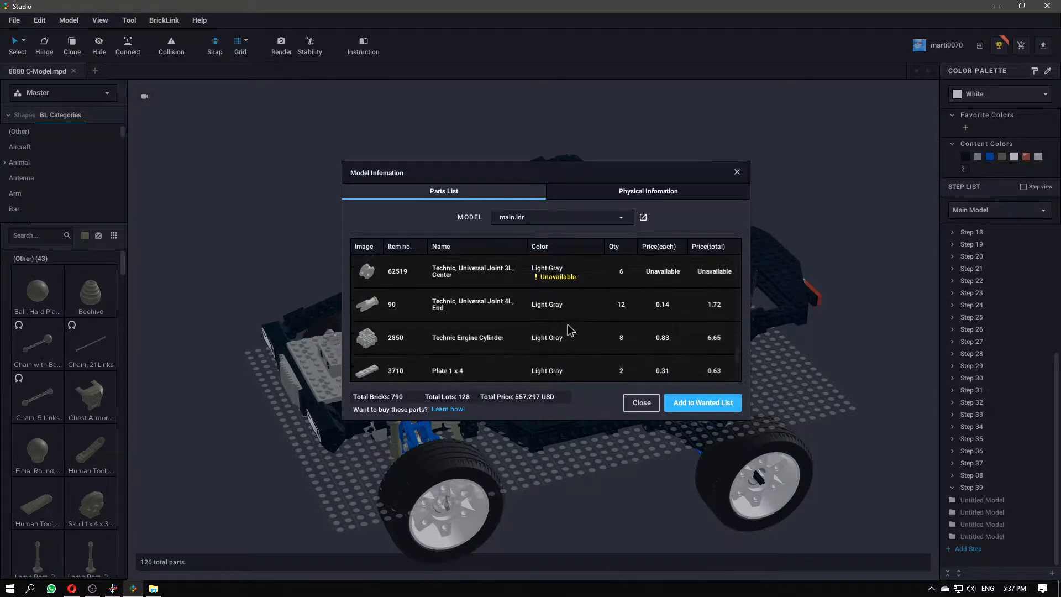
scroll(570, 330, "down", 5)
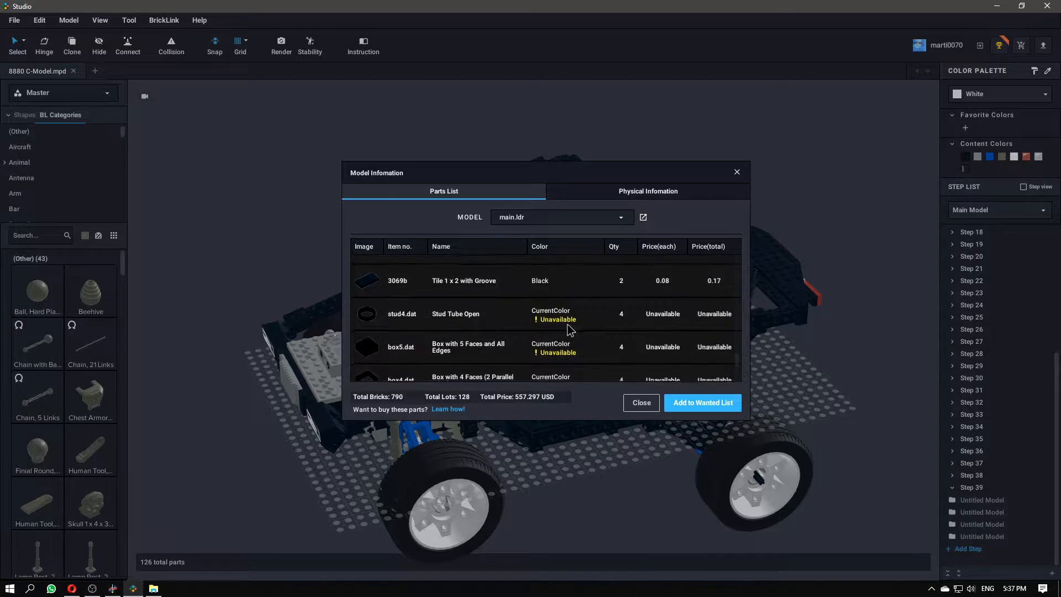
scroll(425, 293, "down", 1)
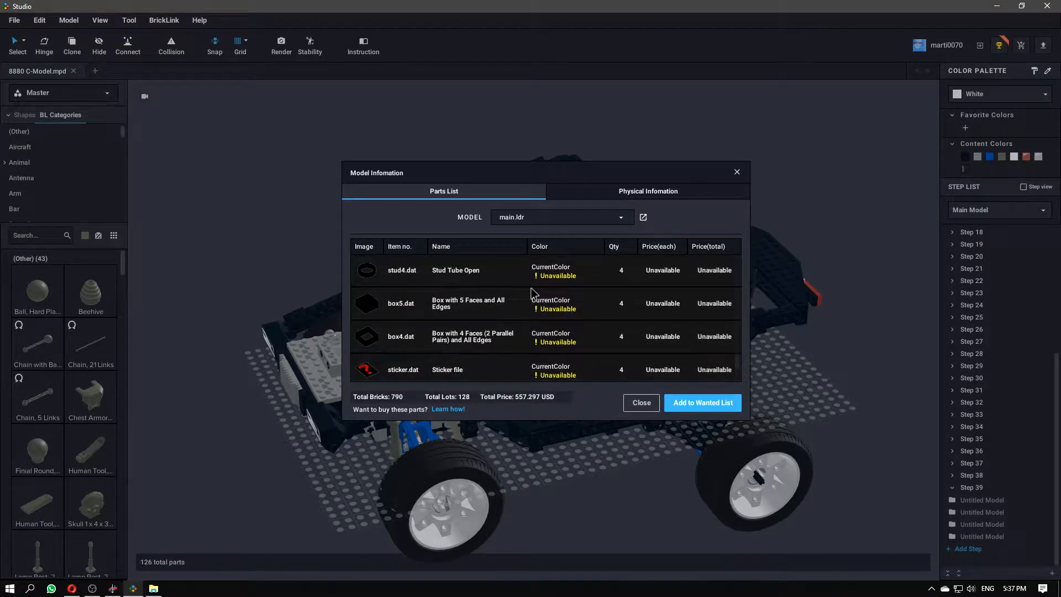
left_click_drag(586, 176, 391, 167)
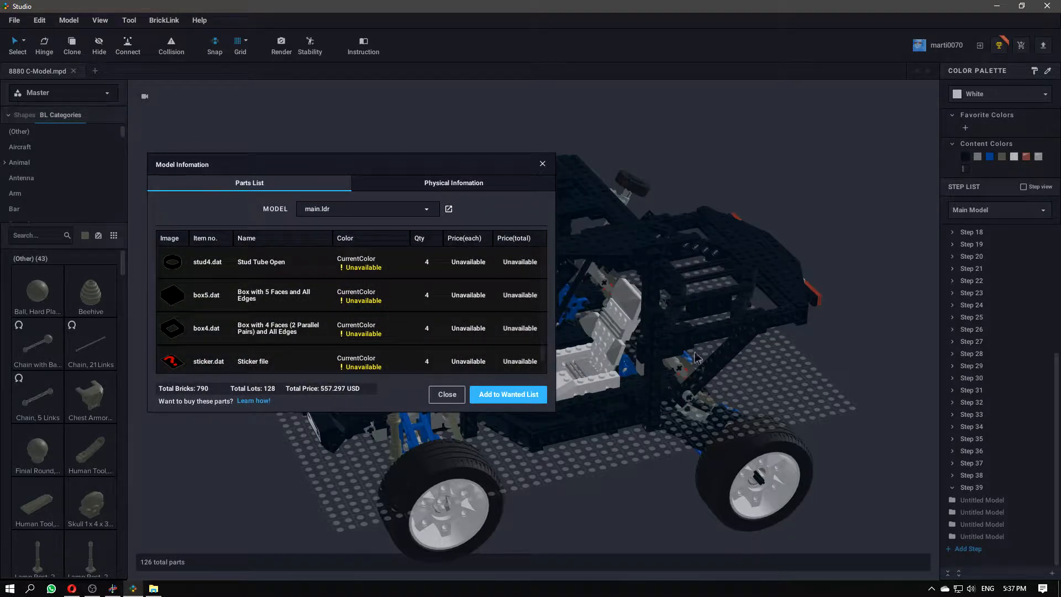
left_click_drag(400, 165, 508, 164)
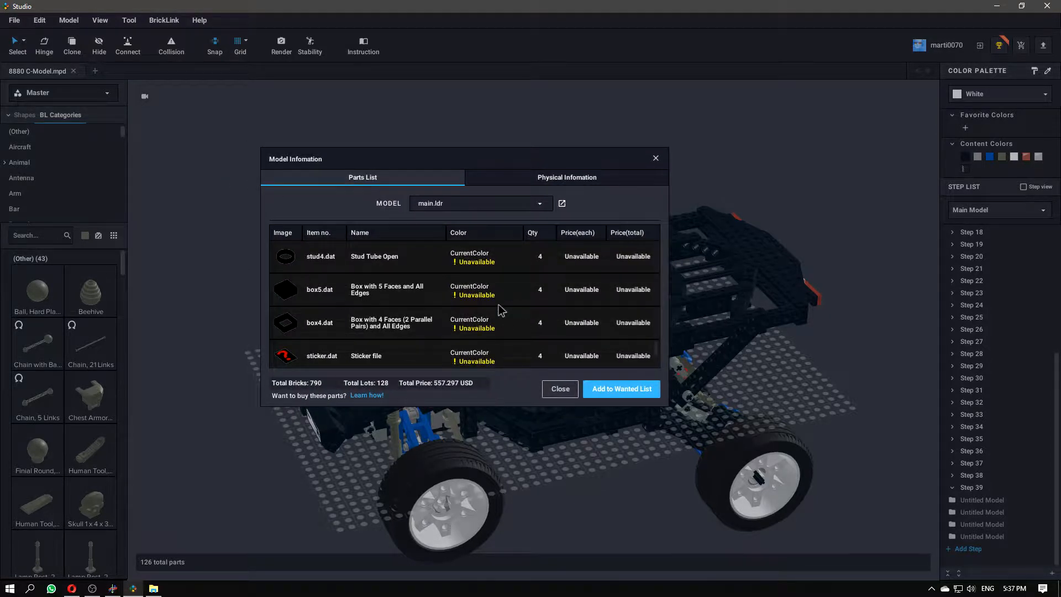
- Check the rest of the parts list down to its end, including item 709, Plate, Modified 4 x 6 with Hole
scroll(515, 298, "down", 3)
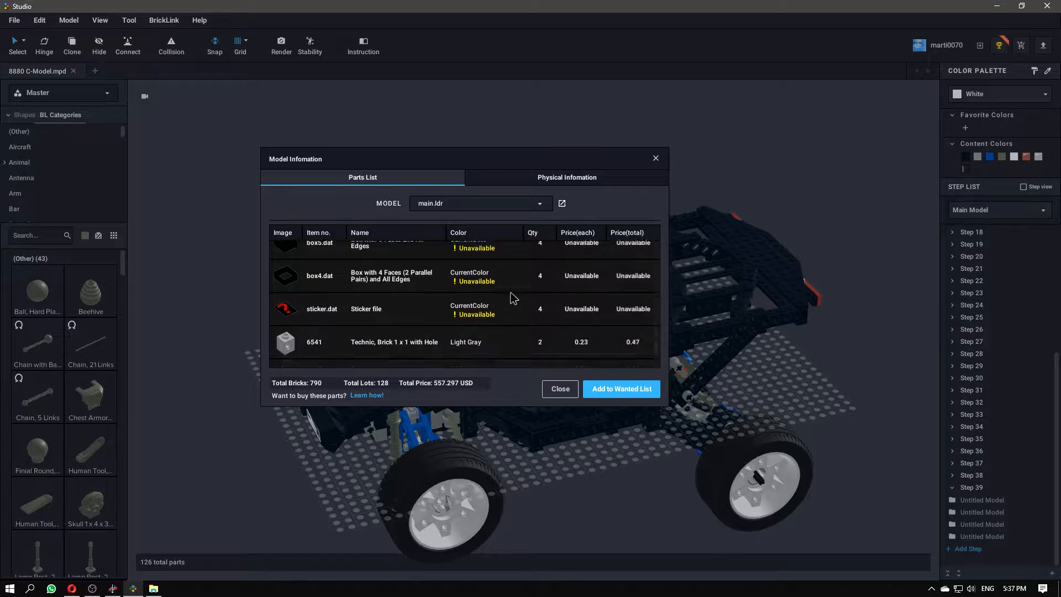
scroll(512, 297, "down", 4)
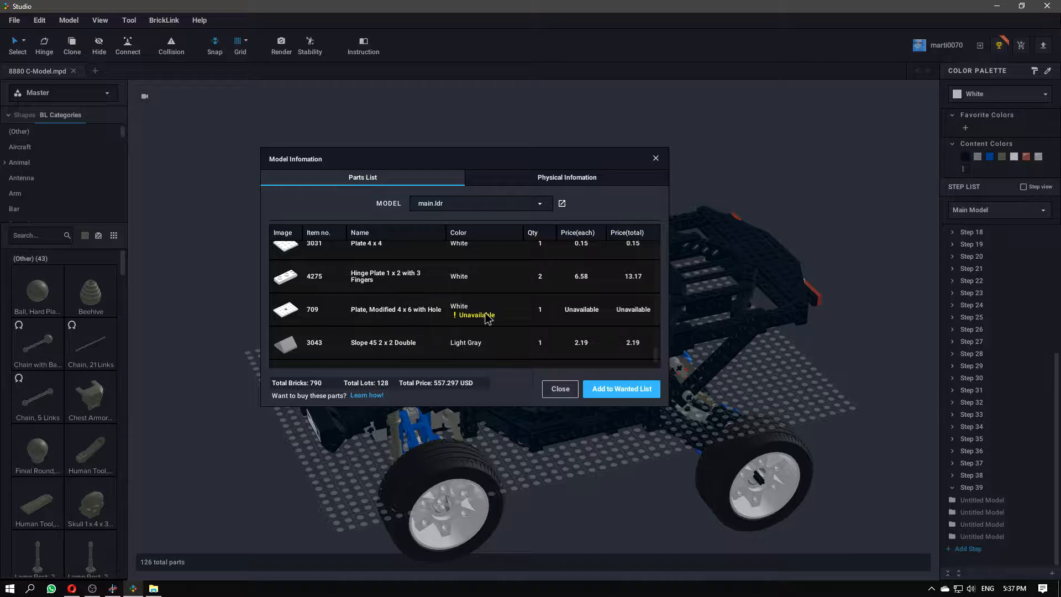
left_click_drag(504, 161, 478, 163)
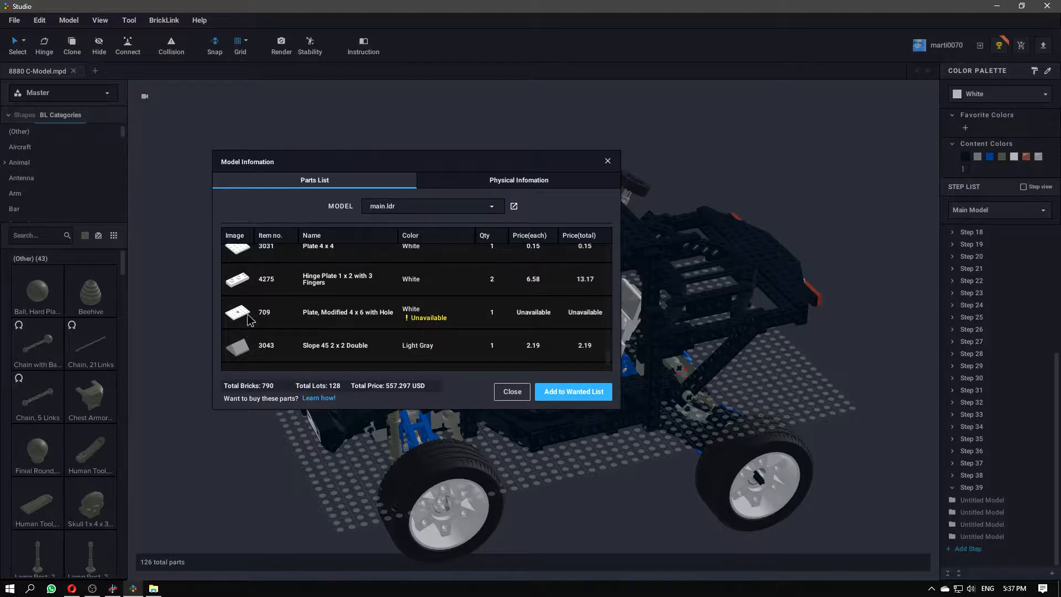
scroll(432, 305, "down", 1)
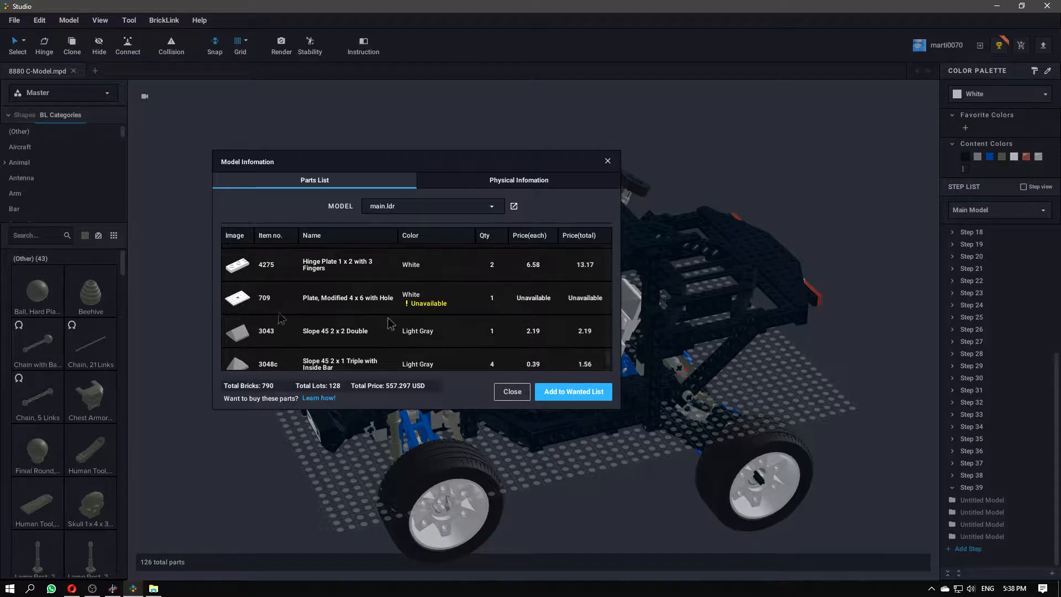
scroll(474, 310, "down", 5)
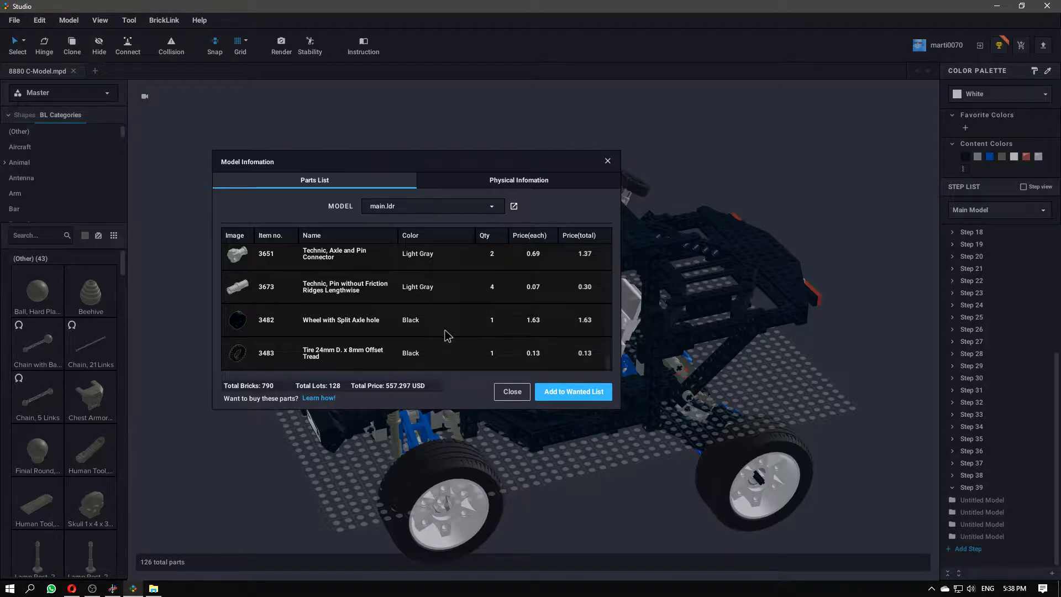
- Recheck the unavailable entries back up to Plate 2 x 4 with Square Underside Studholes and close the model information
scroll(476, 351, "up", 3)
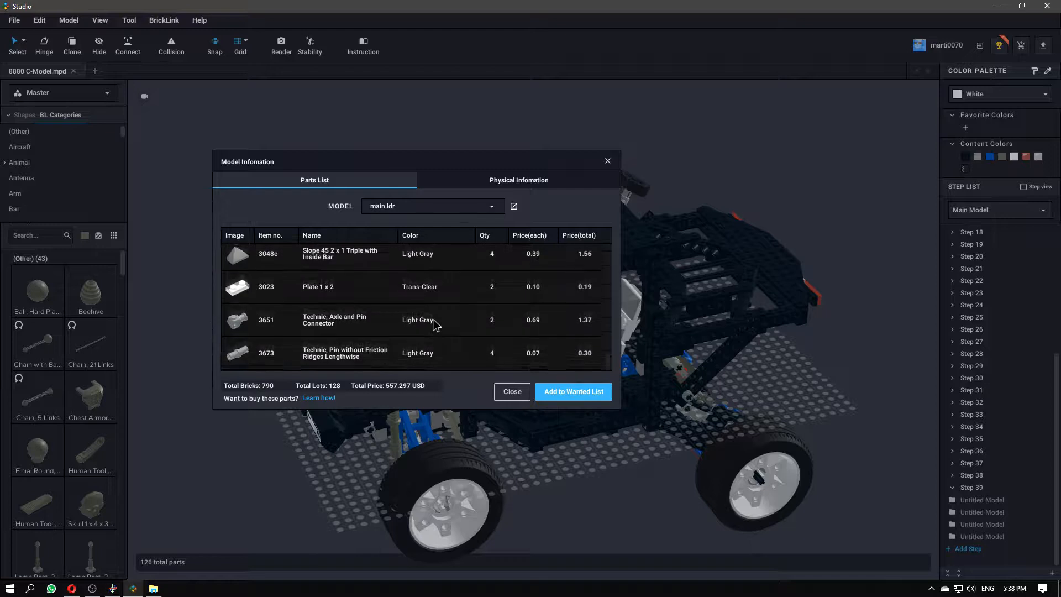
scroll(446, 316, "up", 2)
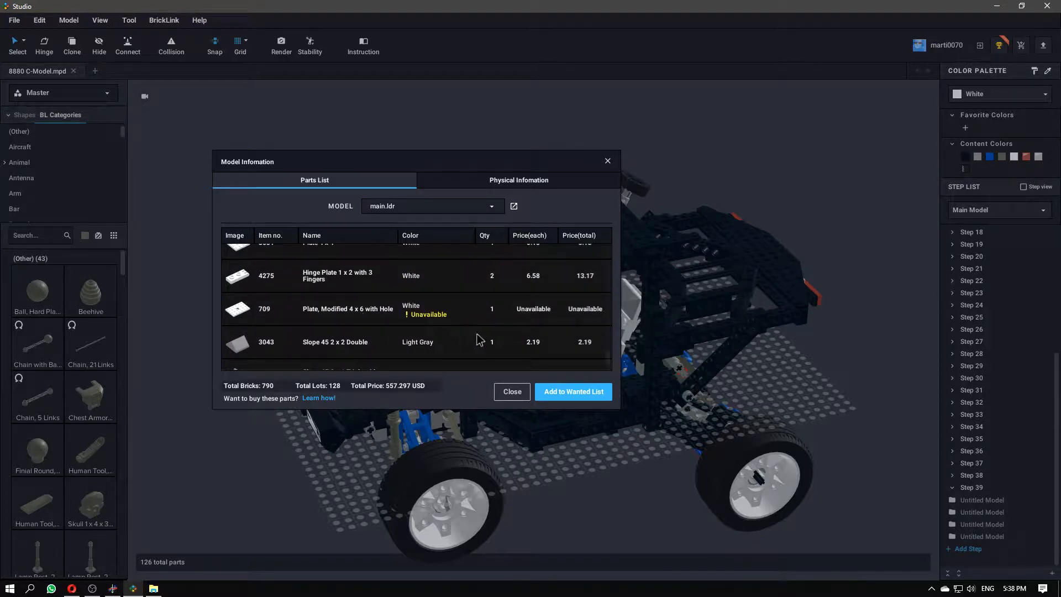
scroll(476, 343, "up", 10)
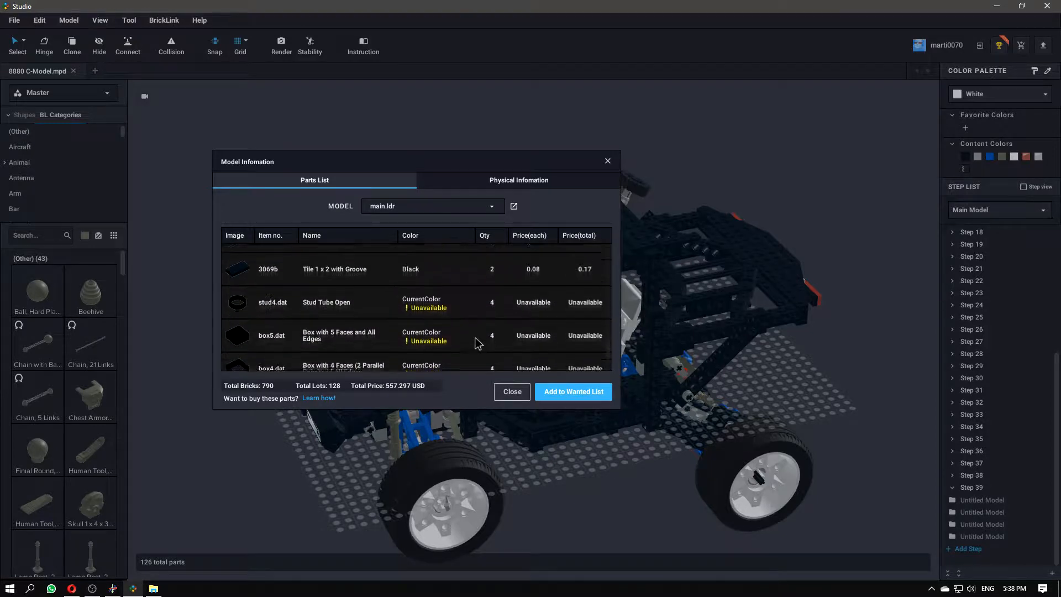
scroll(477, 343, "up", 10)
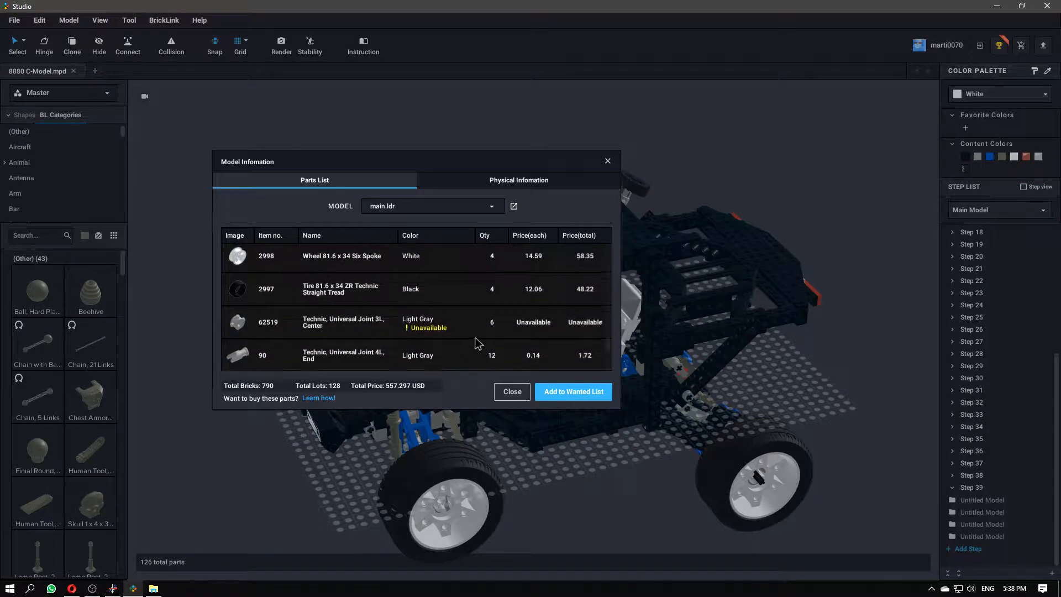
scroll(478, 343, "up", 8)
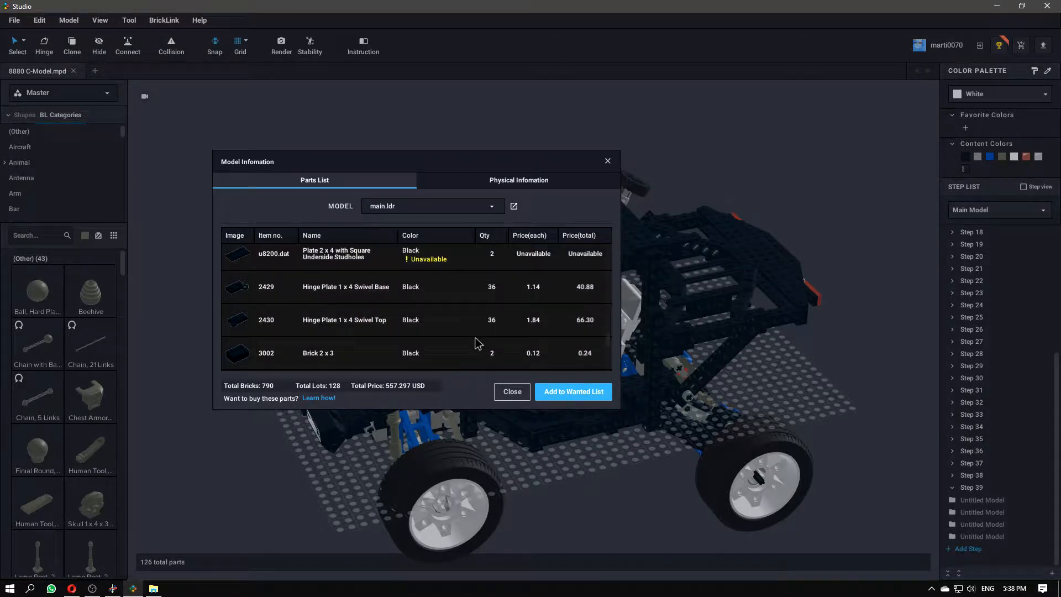
scroll(479, 343, "up", 1)
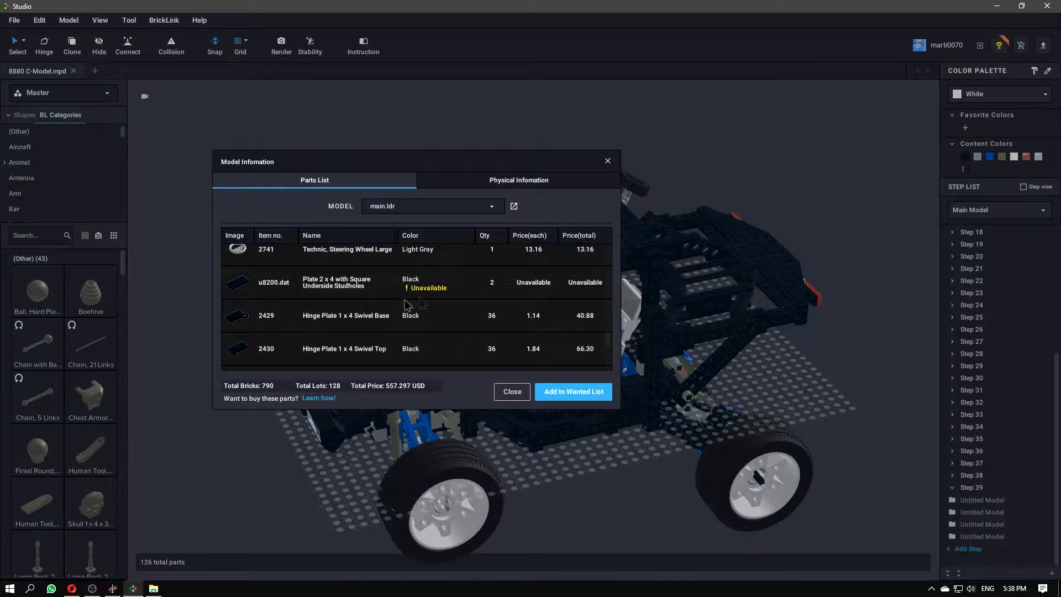
scroll(405, 305, "up", 2)
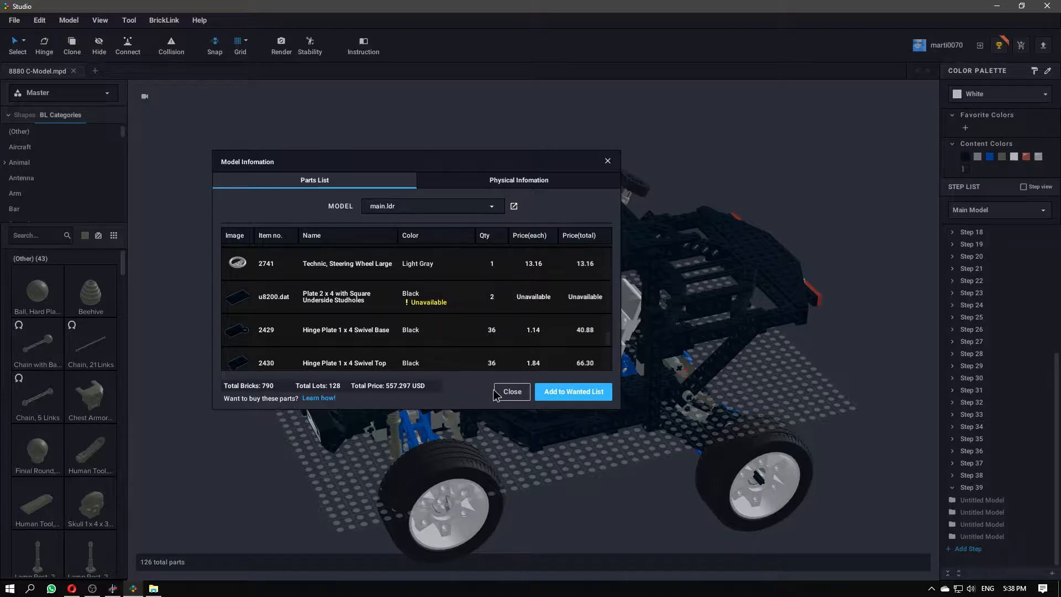
left_click(508, 392)
- Switch to LDCad and open the Cussion.ldr submodel nested inside the buggy's Seat.ldr, selecting its white 4 x 6 plate
left_click(118, 592)
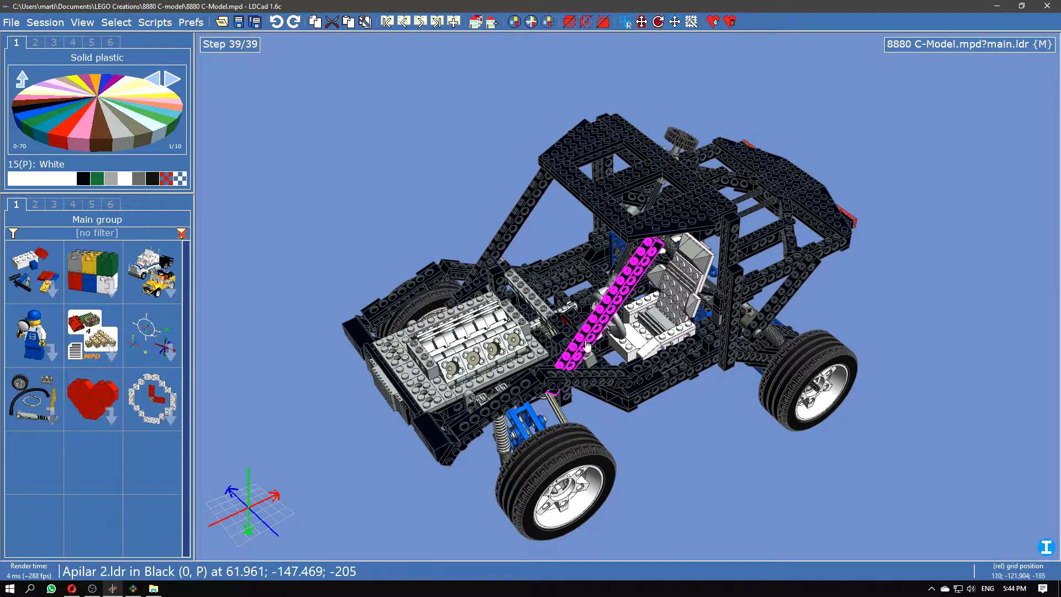
double_click(680, 313)
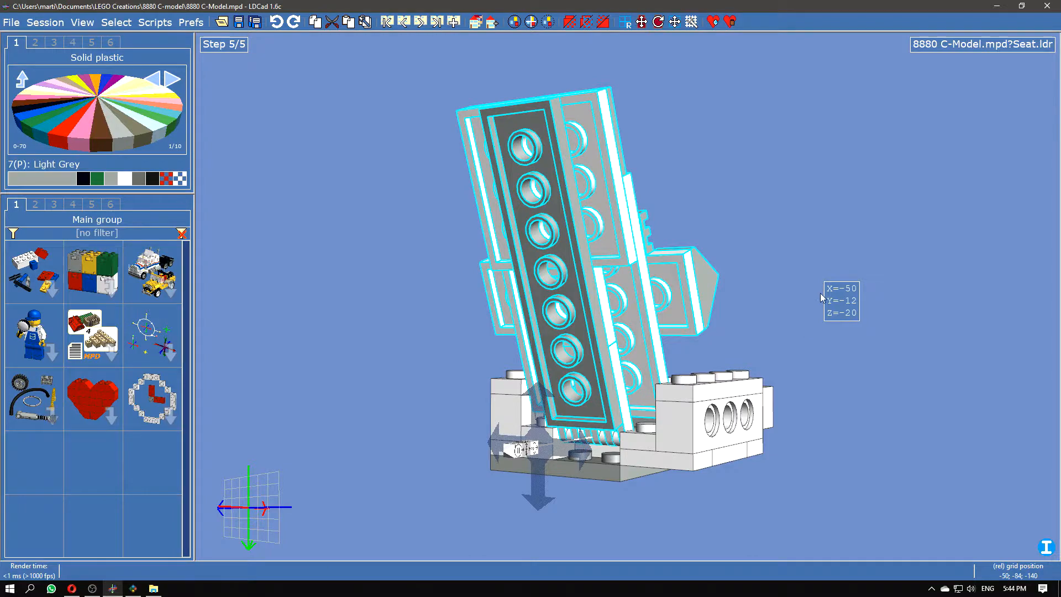
left_click_drag(822, 298, 729, 346)
left_click_drag(465, 433, 559, 376)
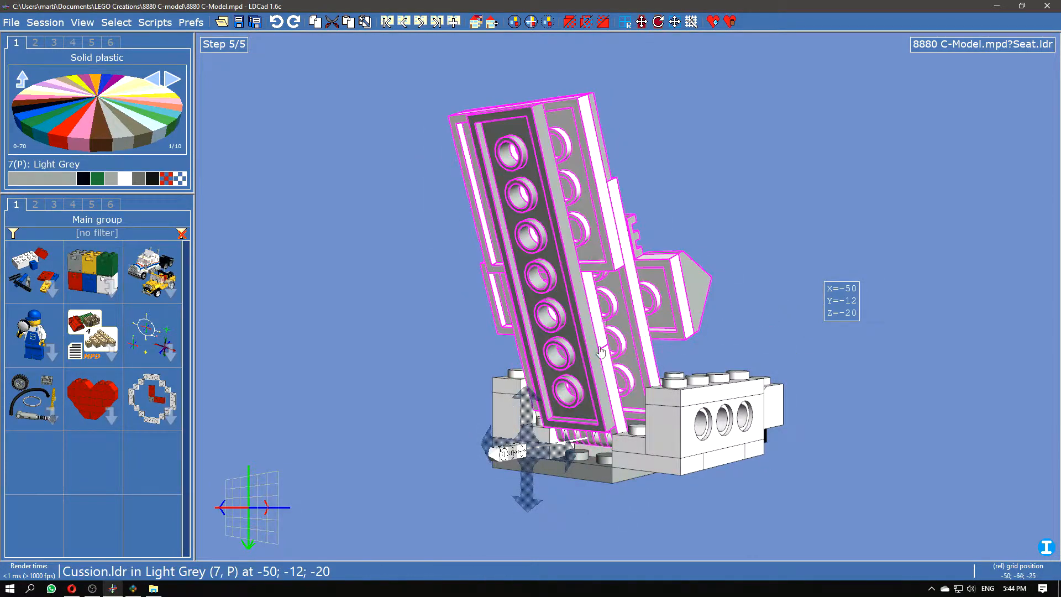
double_click(583, 428)
left_click(581, 424)
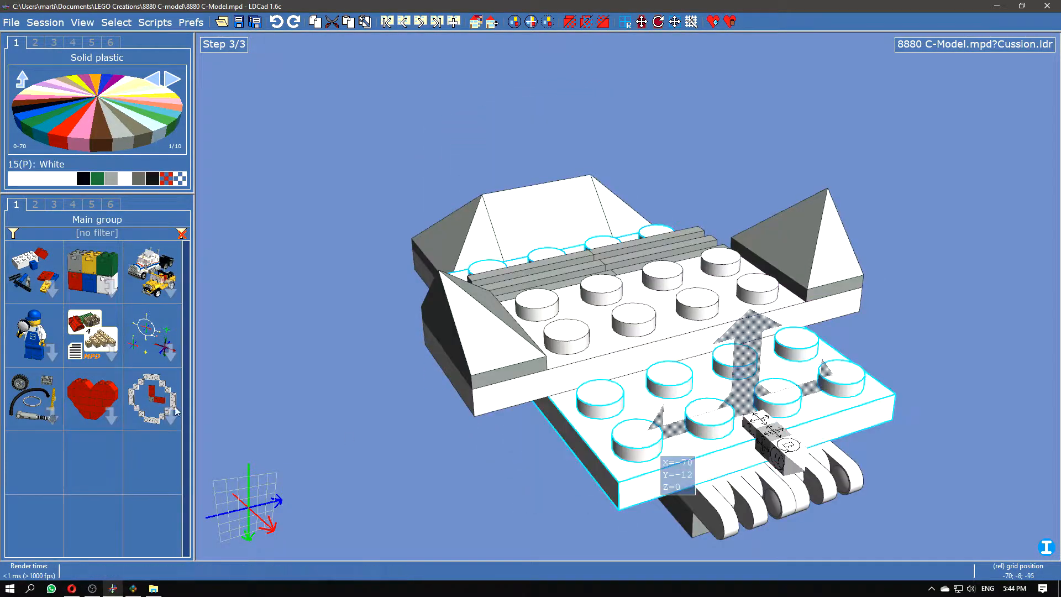
- Raise the white 4 x 6 plate with hole above the cushion to Y=-56
left_click_drag(746, 333, 769, 182)
left_click_drag(827, 157, 857, 197)
right_click_drag(954, 287, 969, 232)
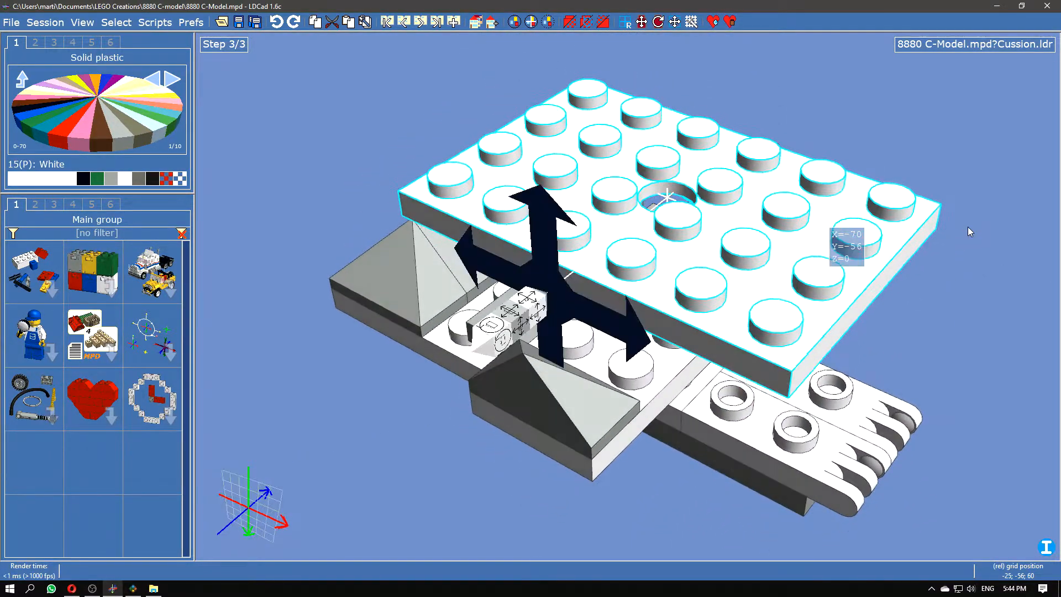
- Replace the raised 4 x 6 plate with hole by the normal Plate 4 x 6 (3032.dat) in white
left_click(631, 282)
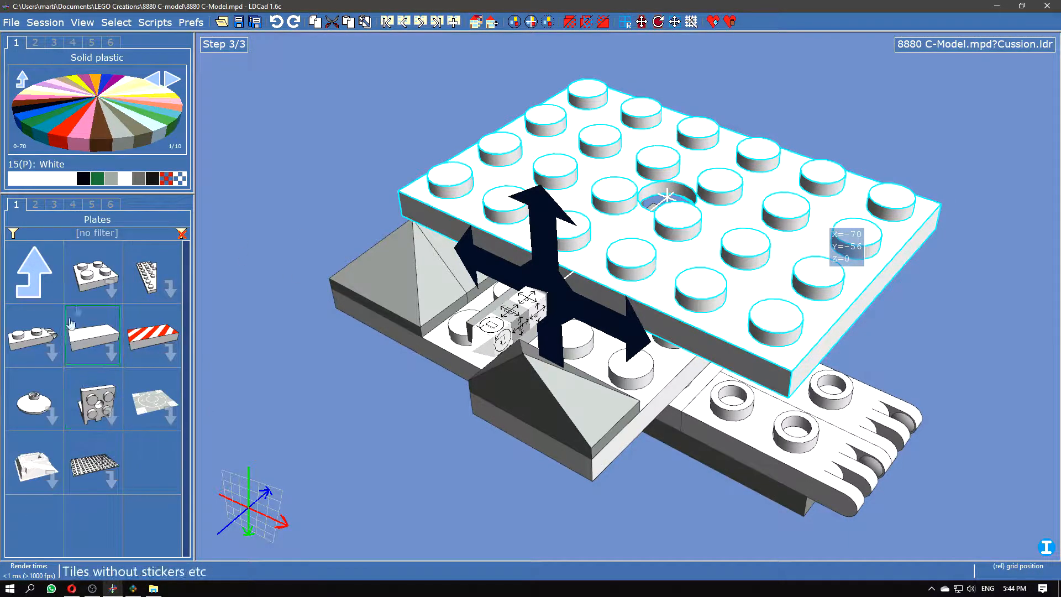
left_click(91, 280)
scroll(74, 399, "down", 5)
scroll(76, 401, "down", 6)
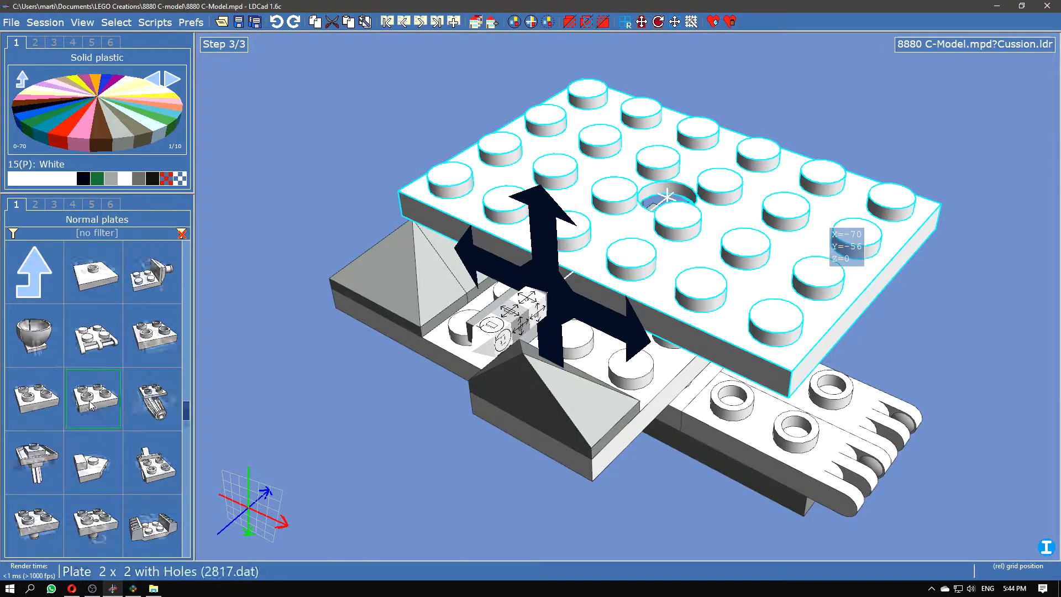
scroll(112, 400, "down", 8)
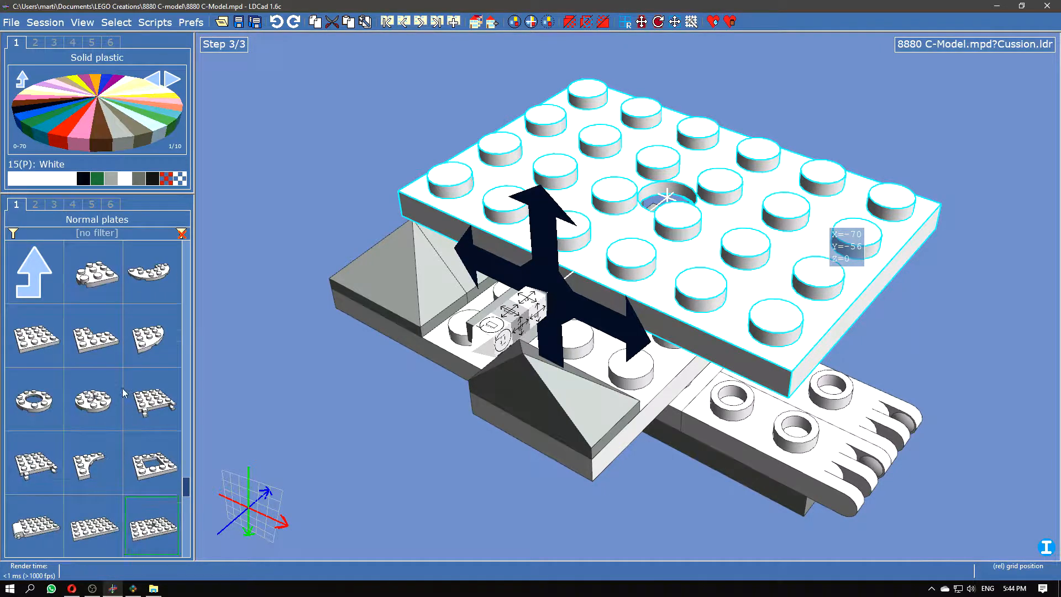
left_click(93, 279)
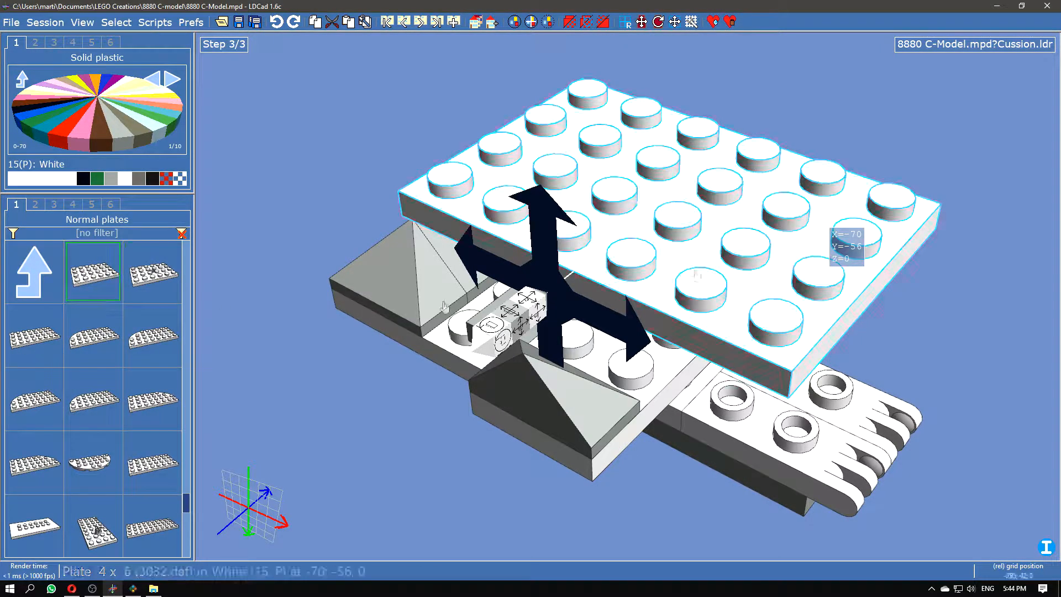
- Lower the white Plate 4 x 6 back into the cushion at Y=-12 and check its fit from several angles
left_click_drag(907, 329, 881, 315)
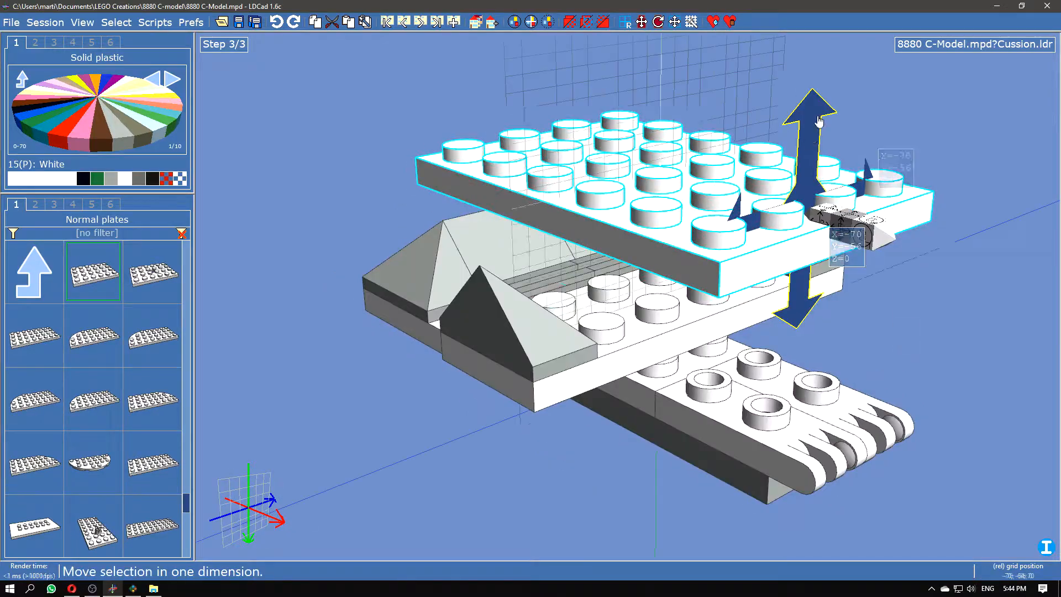
left_click_drag(815, 117, 816, 226)
key("Escape")
left_click_drag(566, 450, 618, 510)
right_click_drag(630, 449, 623, 497)
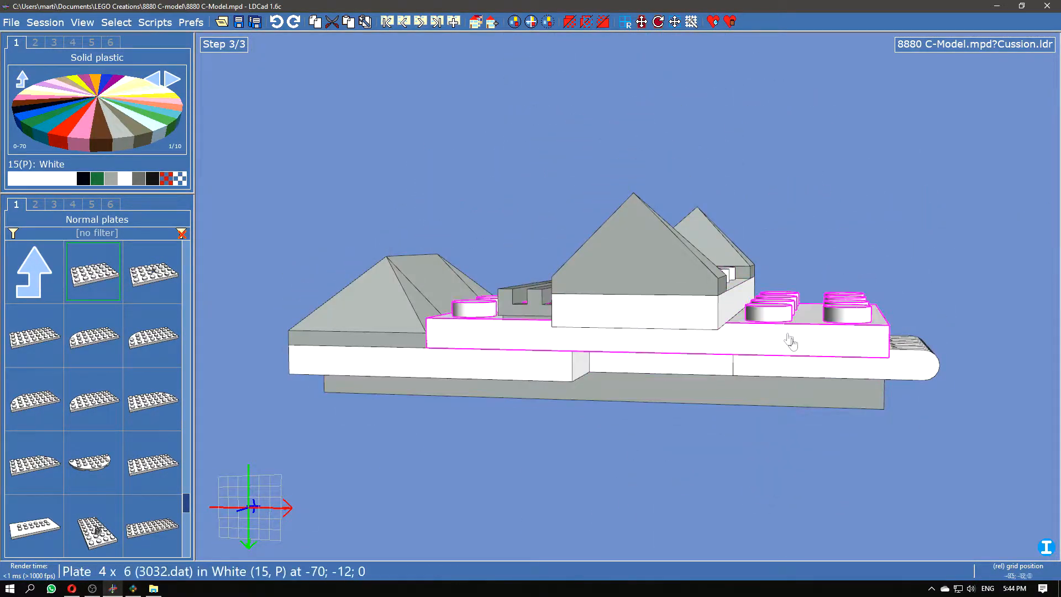
right_click_drag(793, 173, 736, 239)
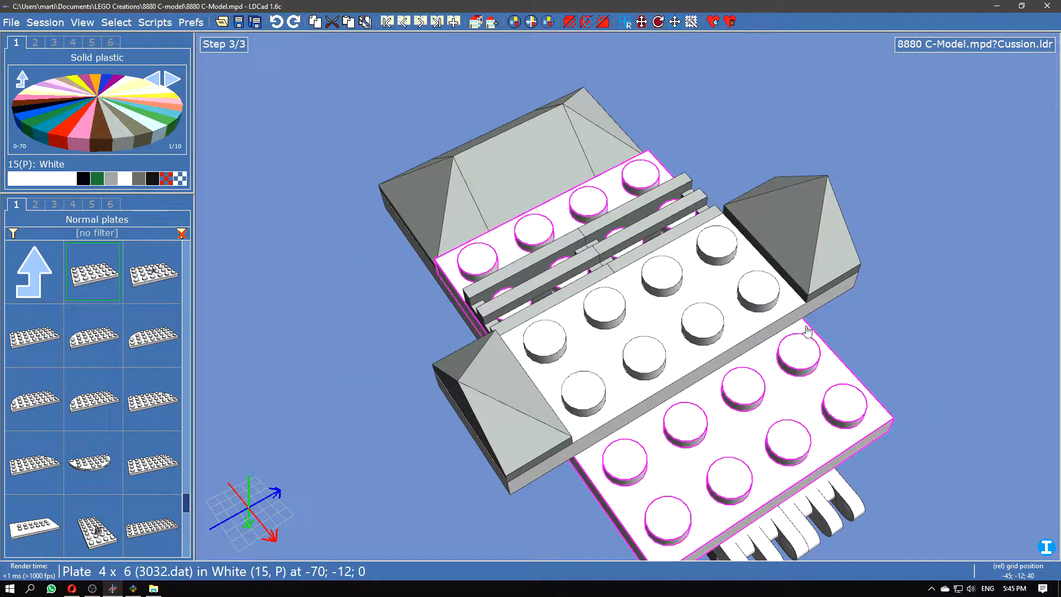
- Leave the Cussion and Seat submodels and return to the complete buggy in main.ldr
key("Escape")
key("Escape")
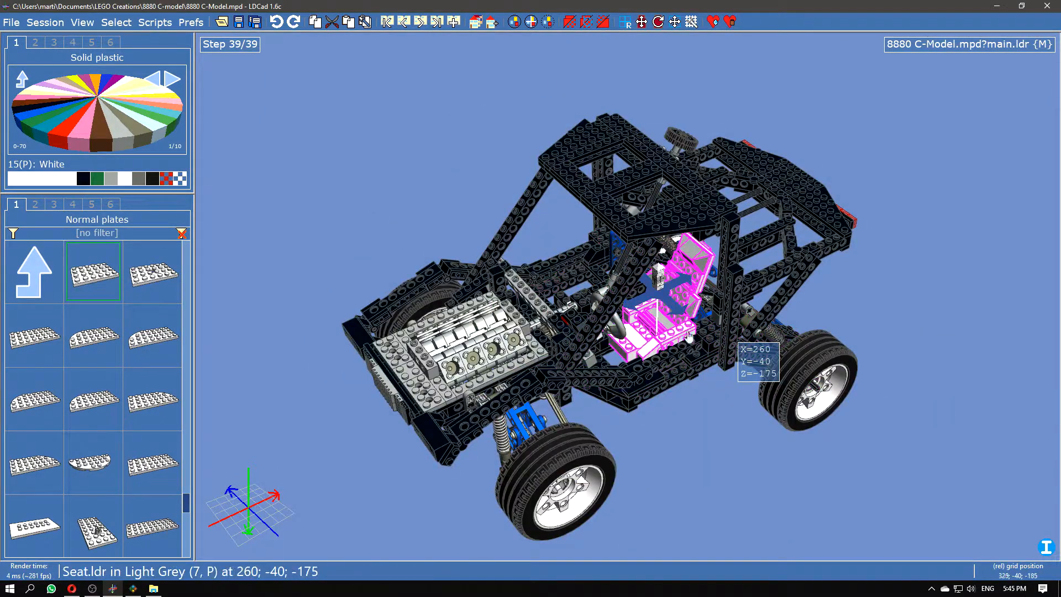
middle_click_drag(691, 441, 727, 422)
scroll(99, 285, "up", 4)
scroll(136, 359, "up", 5)
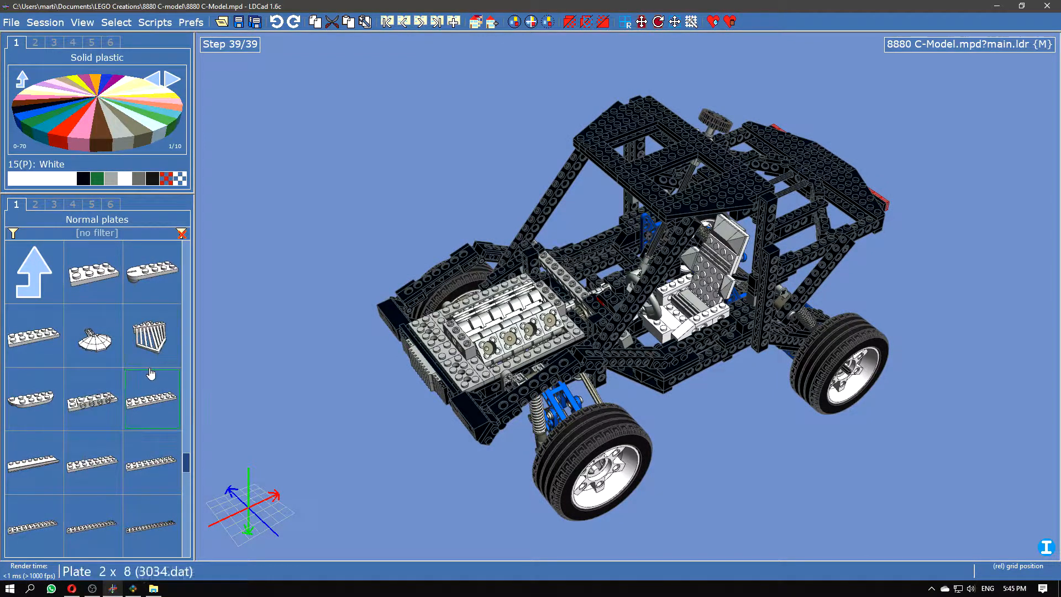
- Place a black Plate 2 x 4 with Square Underside Studholes (u8200.dat) loose in front of the buggy and switch to Nested mode
scroll(105, 345, "up", 1)
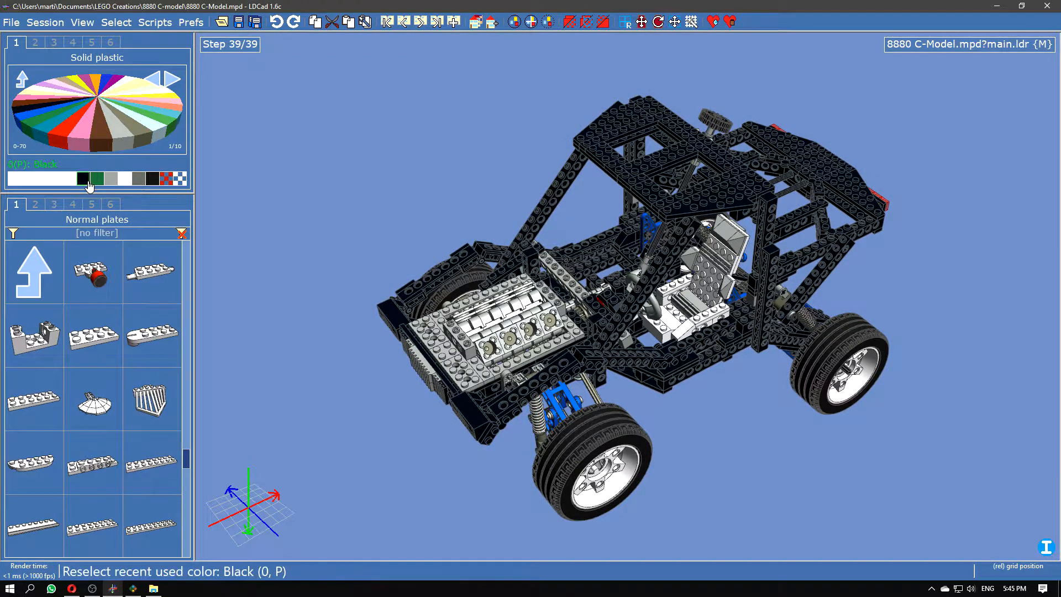
left_click(83, 178)
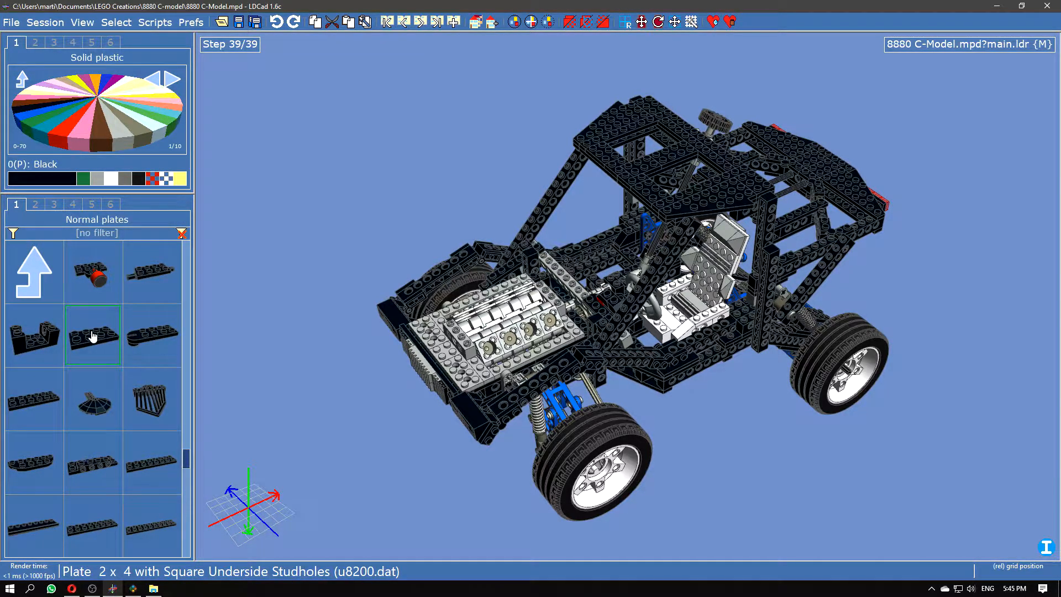
left_click_drag(93, 334, 377, 415)
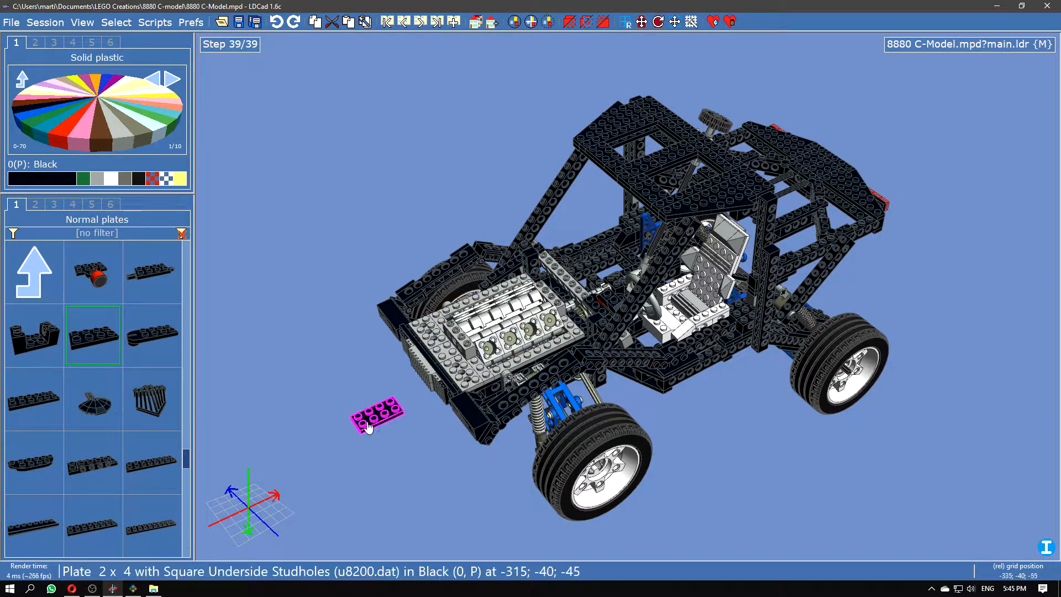
mouse_move(1003, 47)
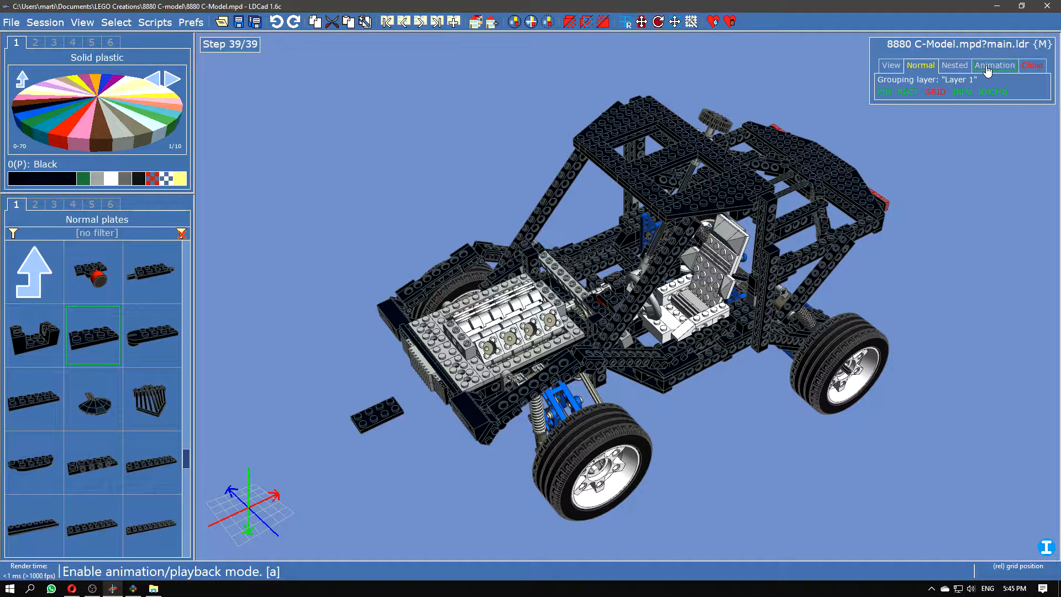
left_click(960, 67)
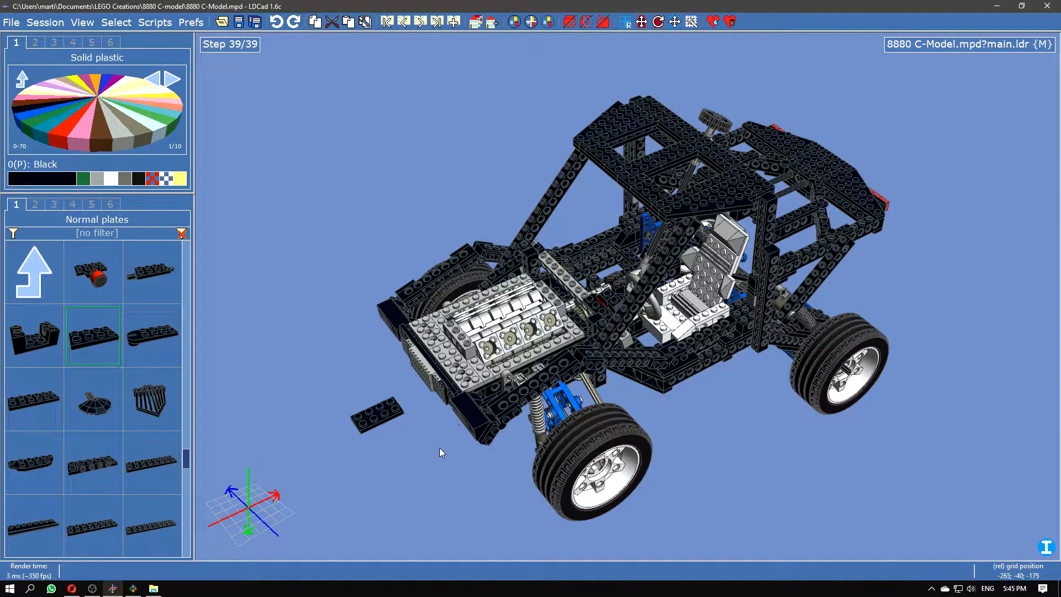
- Inspect the loose plate's underside and extend the selection to every same part in the model
left_click(380, 415)
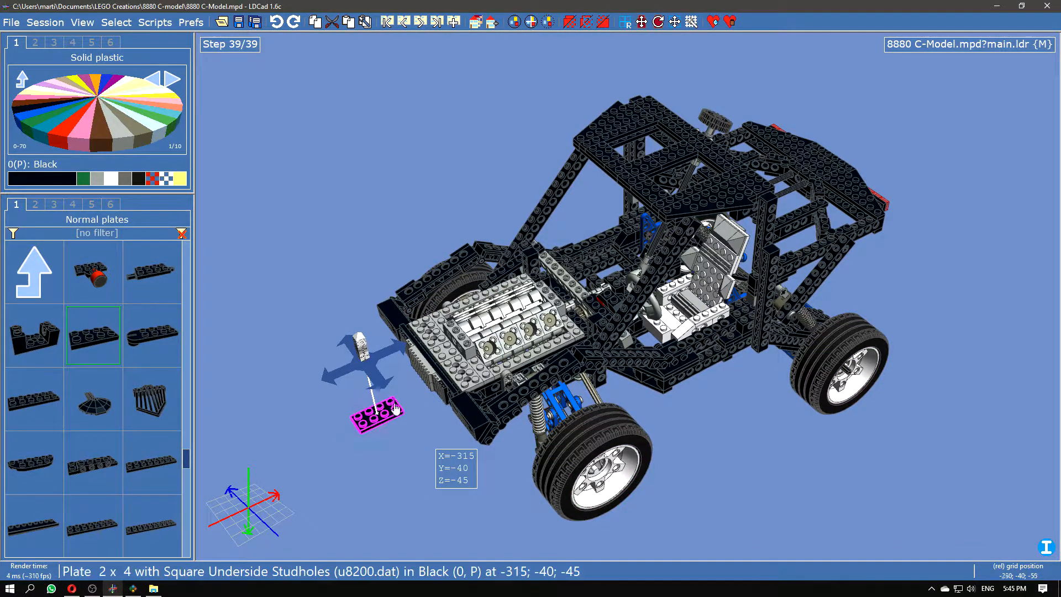
right_click_drag(372, 447, 463, 196)
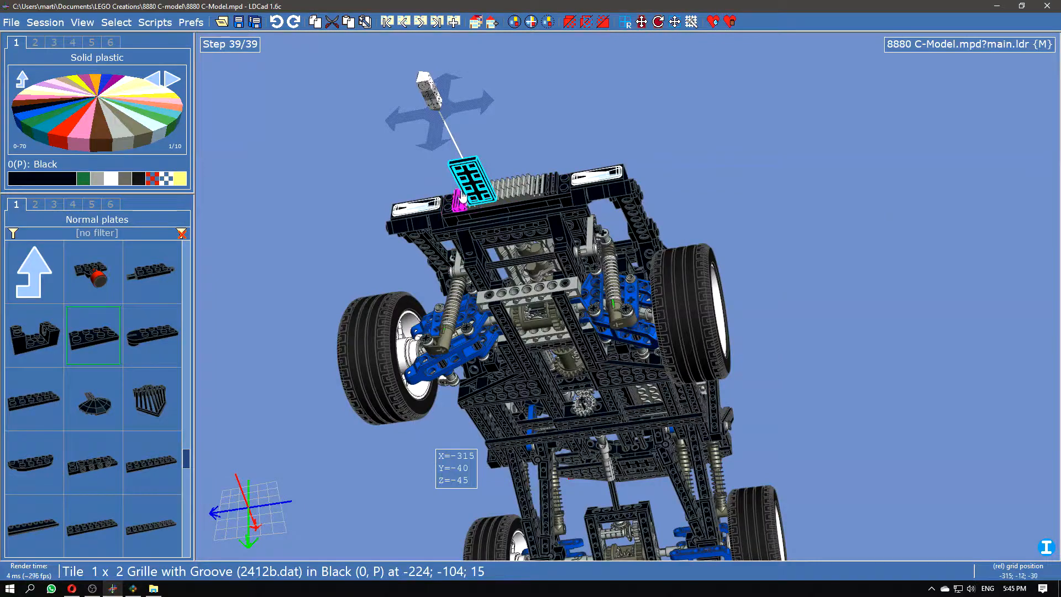
right_click_drag(506, 138, 331, 240)
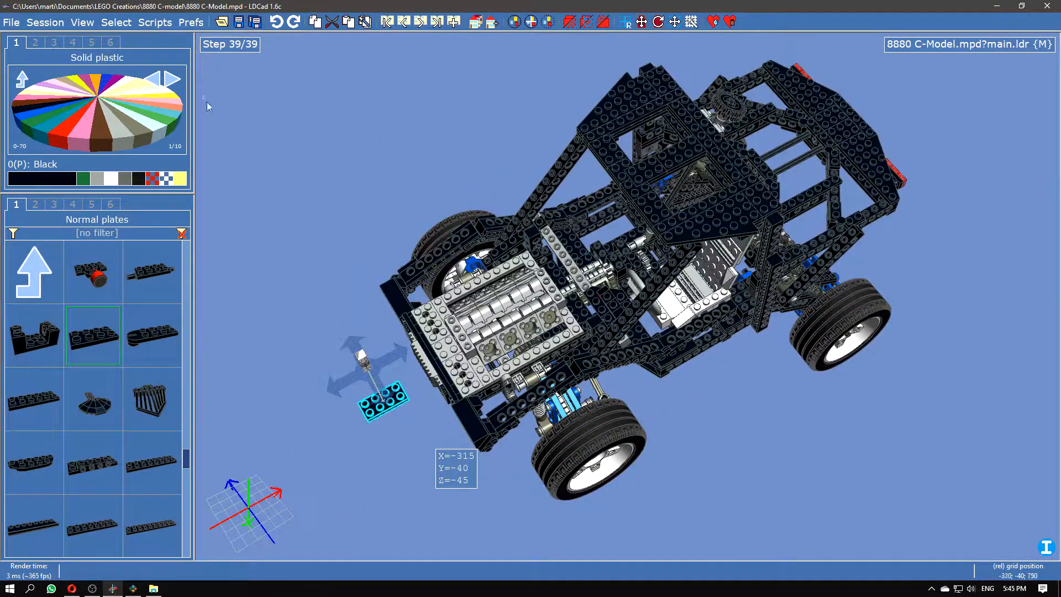
left_click(116, 27)
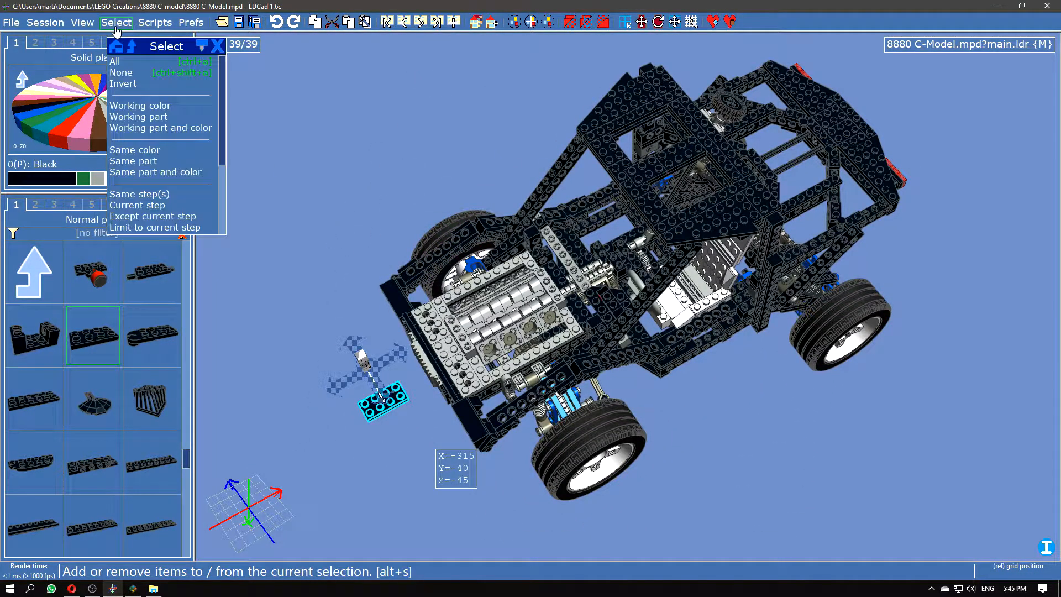
left_click(150, 161)
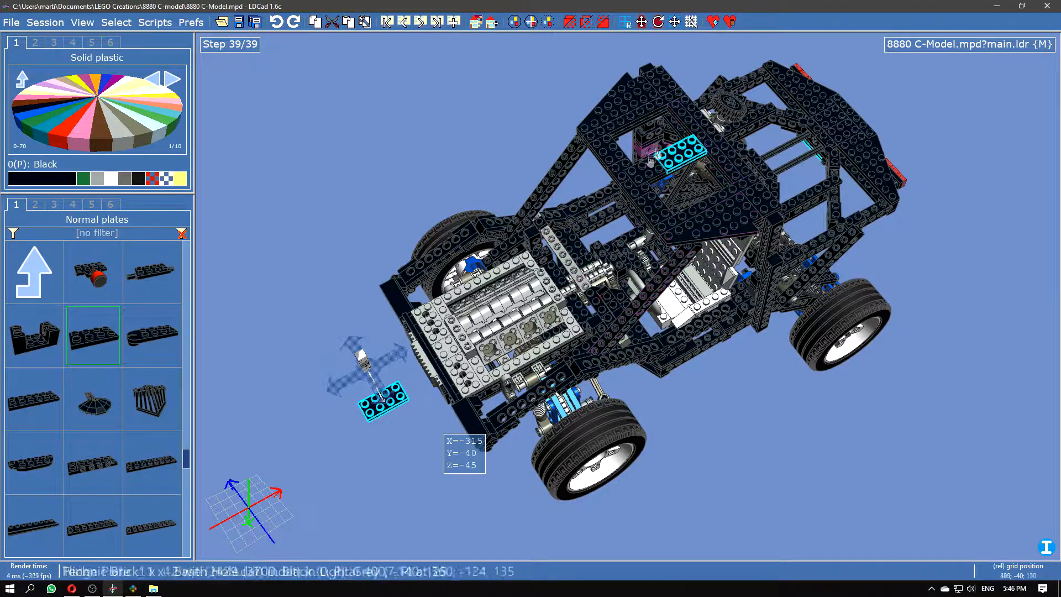
- Examine the selected plates in the roof and rear frame and replace them all with the normal black Plate 2 x 4
scroll(658, 170, "up", 5)
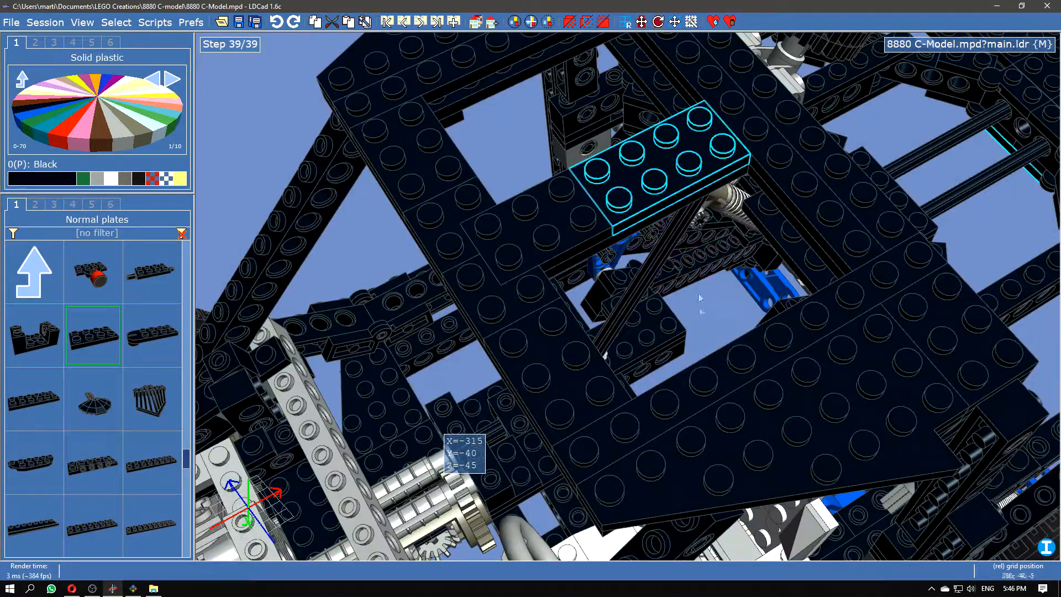
scroll(666, 230, "down", 5)
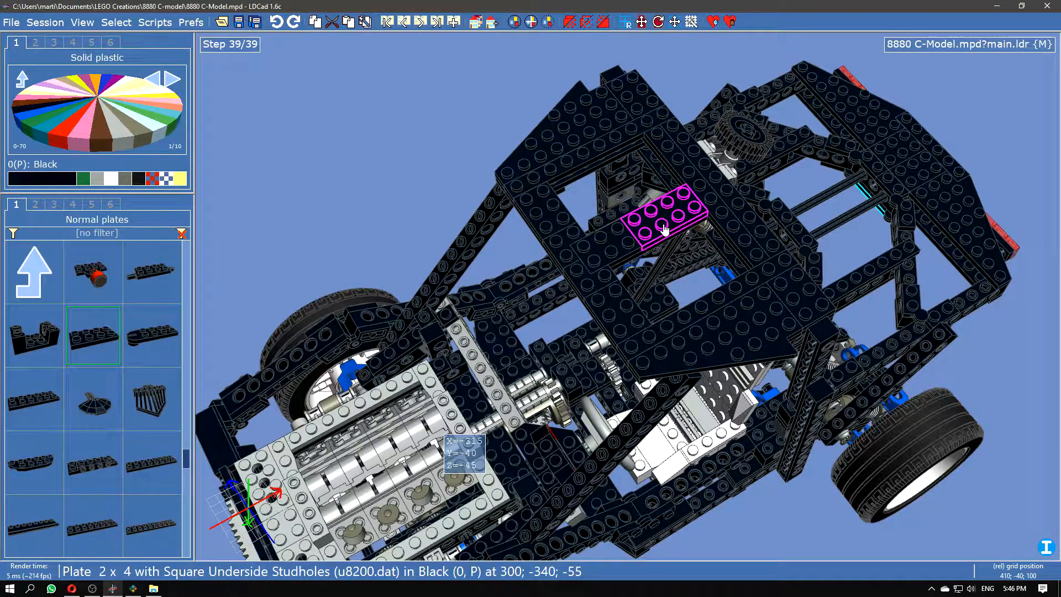
left_click_drag(789, 515, 720, 421)
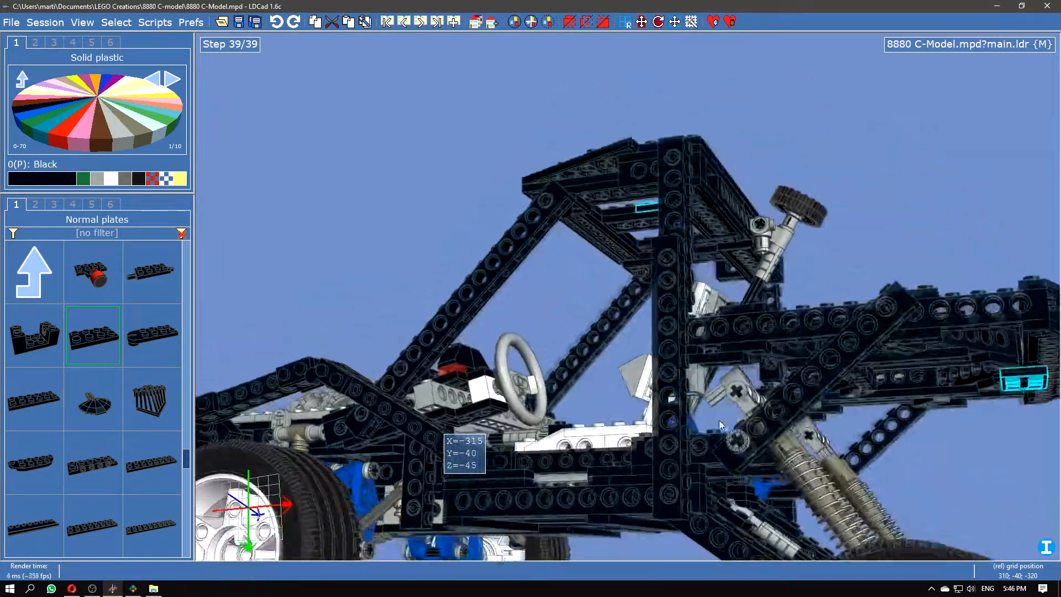
scroll(761, 420, "up", 6)
left_click_drag(854, 525, 773, 338)
scroll(774, 338, "down", 2)
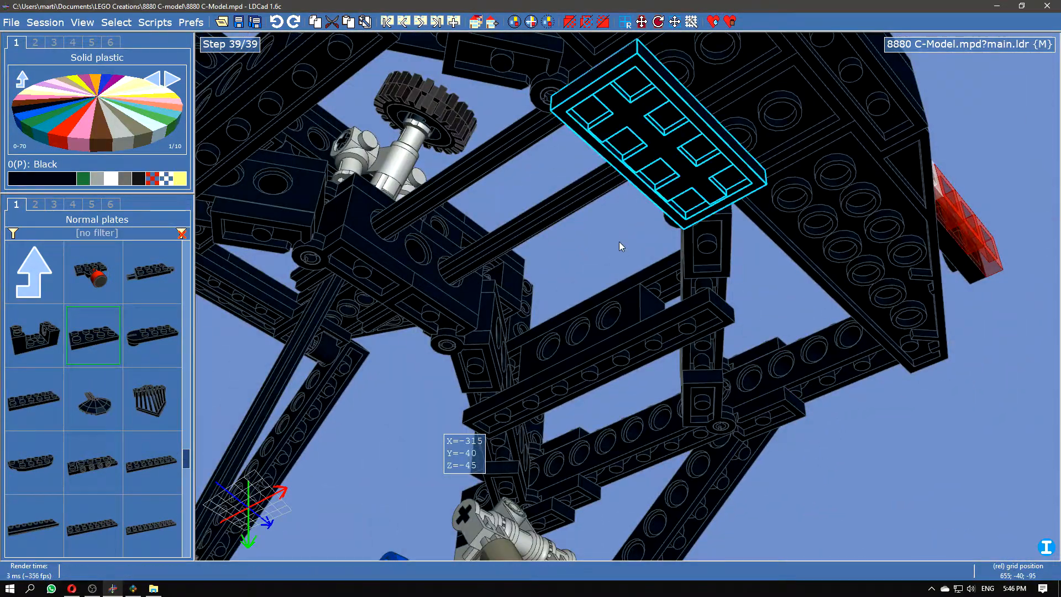
scroll(117, 383, "up", 2)
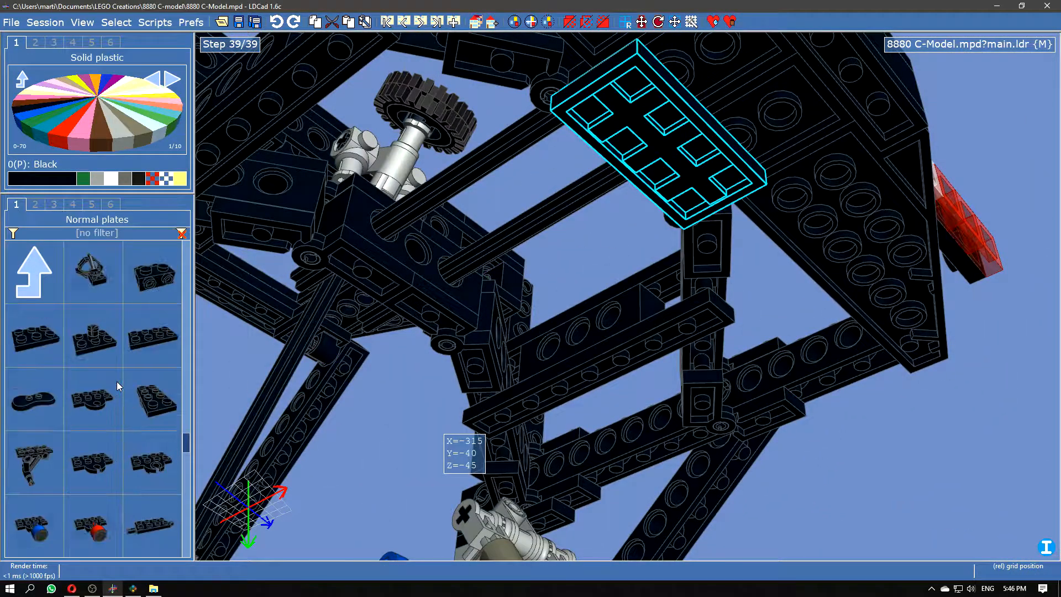
left_click(155, 335)
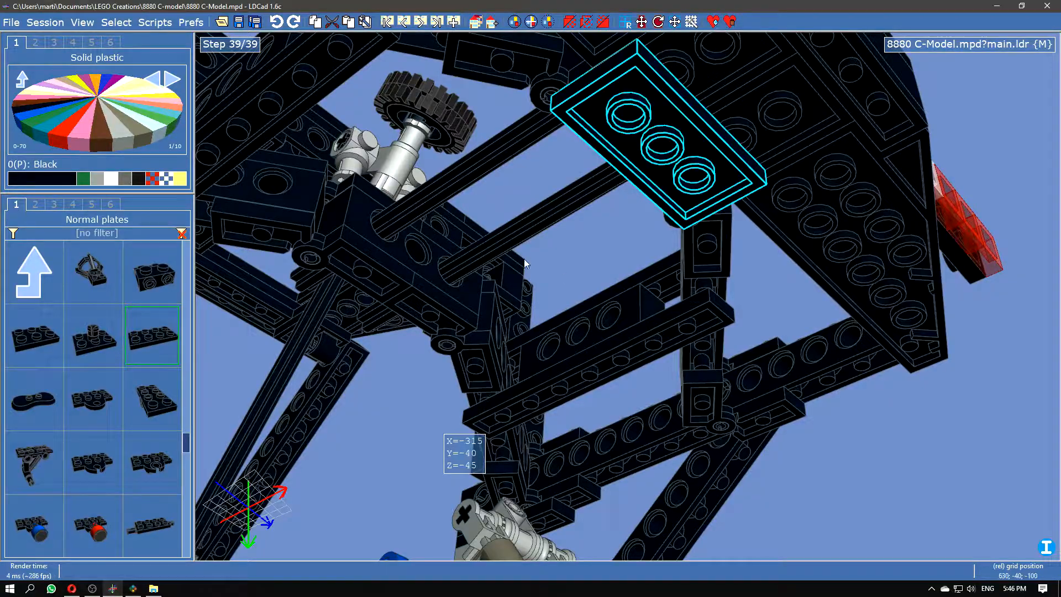
- Check the replaced roof plate from above and delete the loose black plate in front of the buggy
right_click_drag(526, 186, 625, 263)
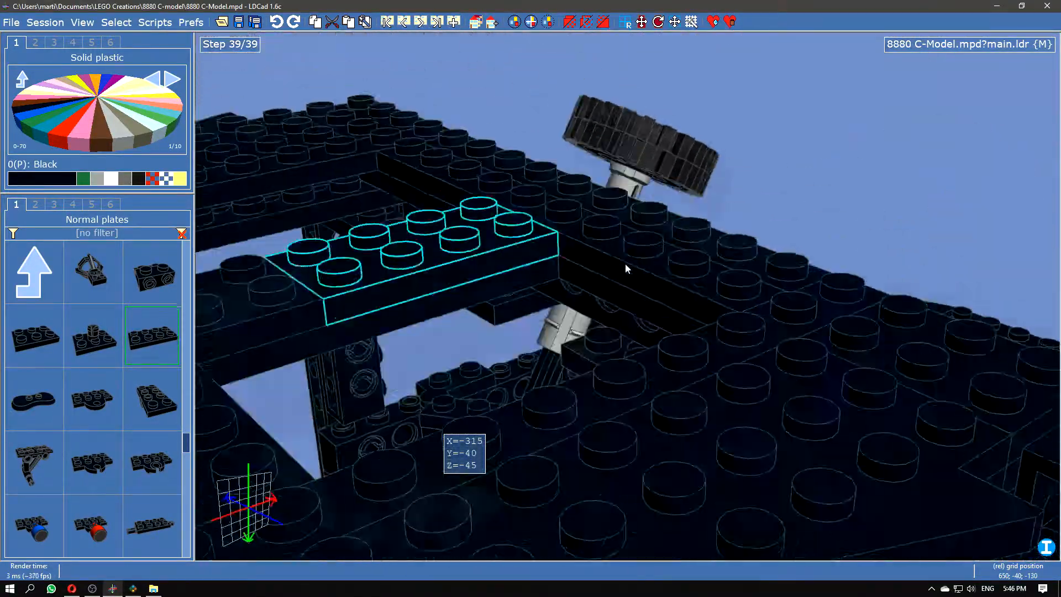
scroll(625, 263, "down", 5)
right_click_drag(601, 211, 455, 306)
middle_click_drag(255, 298, 392, 183)
left_click(474, 442)
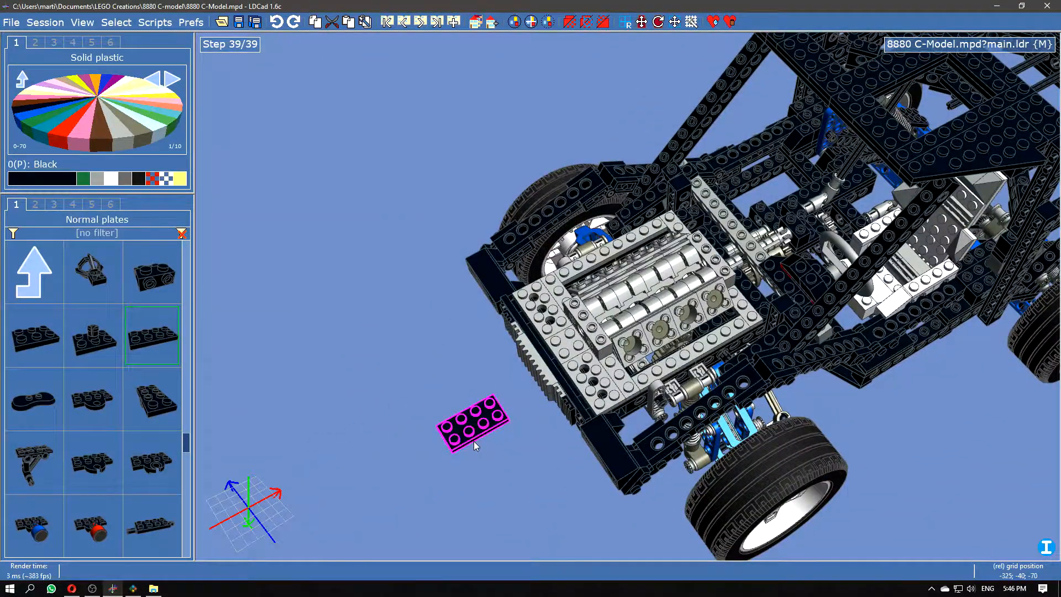
left_click(473, 440)
key("Delete")
- Check for leftover u8200.dat plates by placing a black test plate and selecting same parts, and delete the test plate
scroll(119, 416, "down", 2)
left_click_drag(99, 461, 379, 377)
left_click(121, 23)
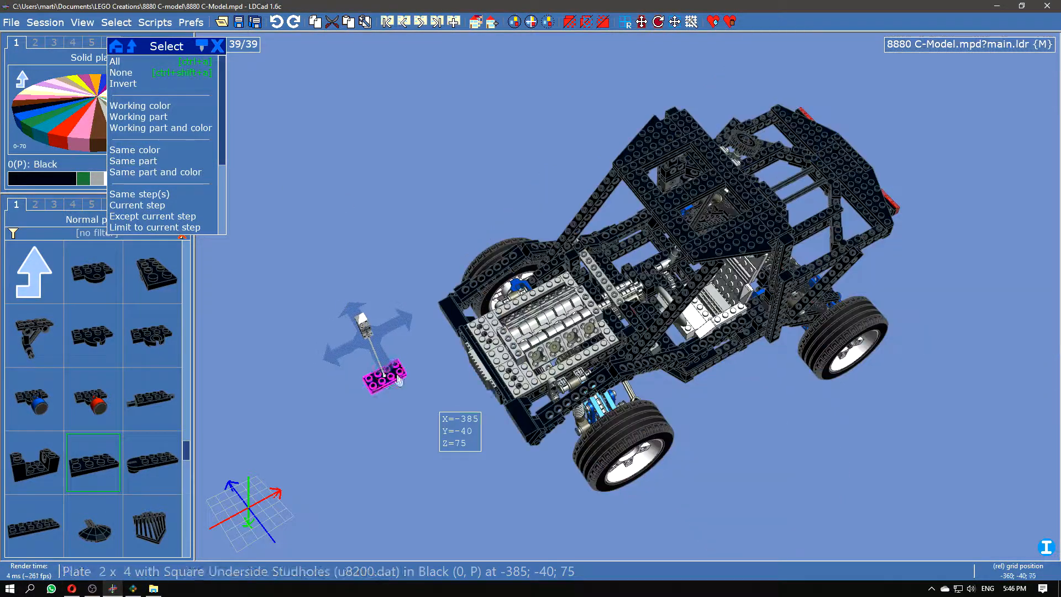
scroll(381, 370, "down", 3)
right_click_drag(652, 379, 827, 382)
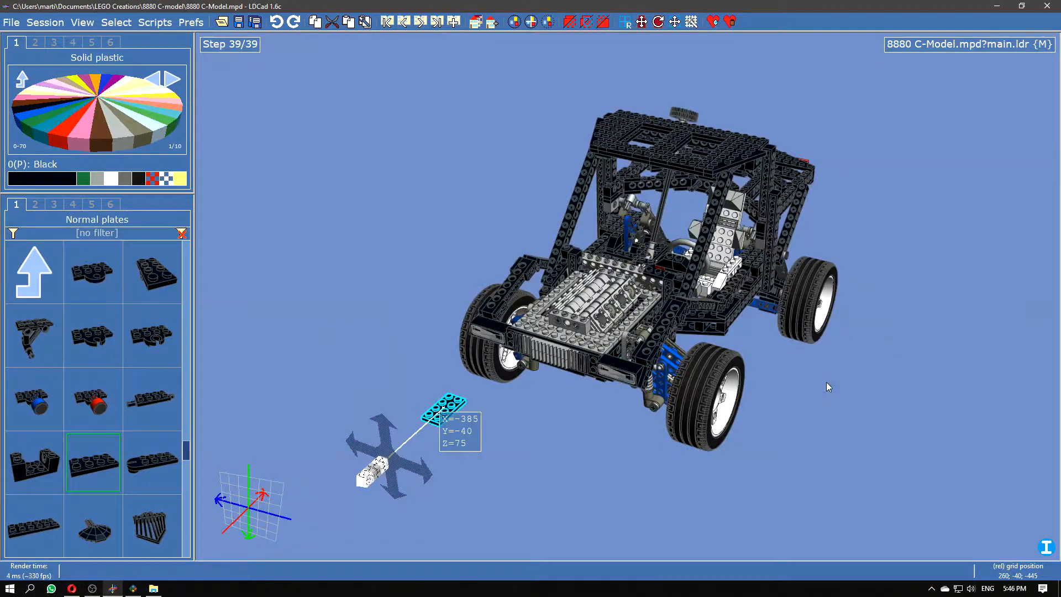
key("Delete")
right_click_drag(520, 436, 483, 449)
right_click_drag(754, 402, 674, 433)
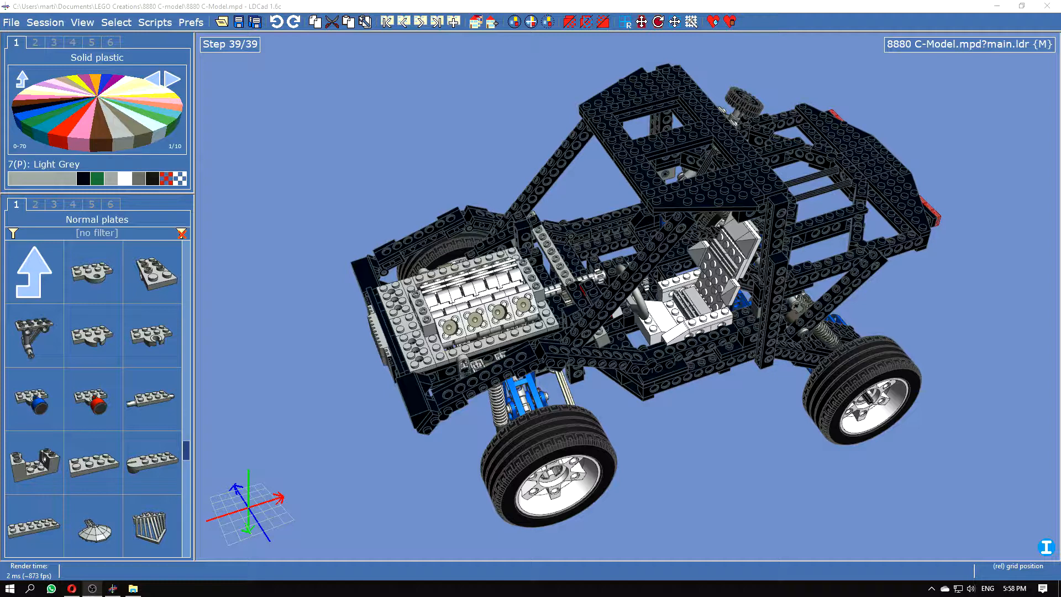
left_click(730, 458)
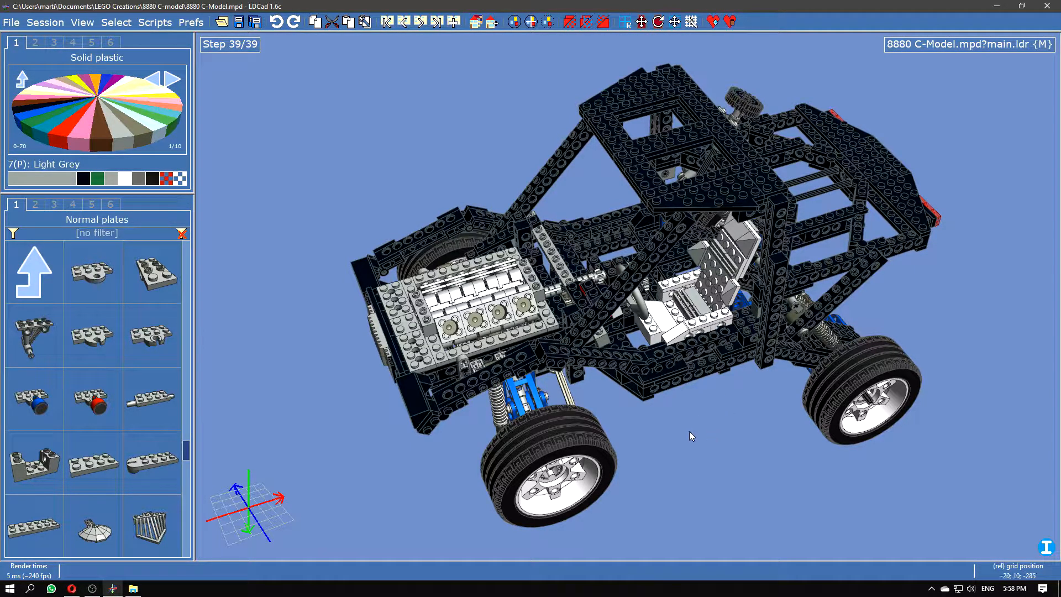
middle_click_drag(695, 423, 648, 445)
scroll(656, 432, "up", 1)
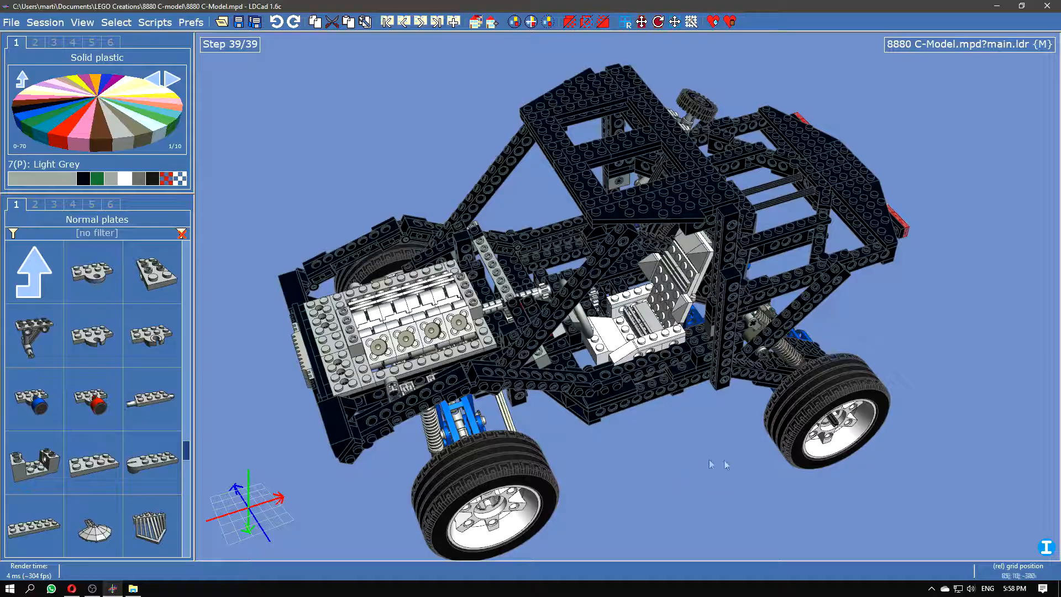
right_click_drag(645, 459, 688, 438)
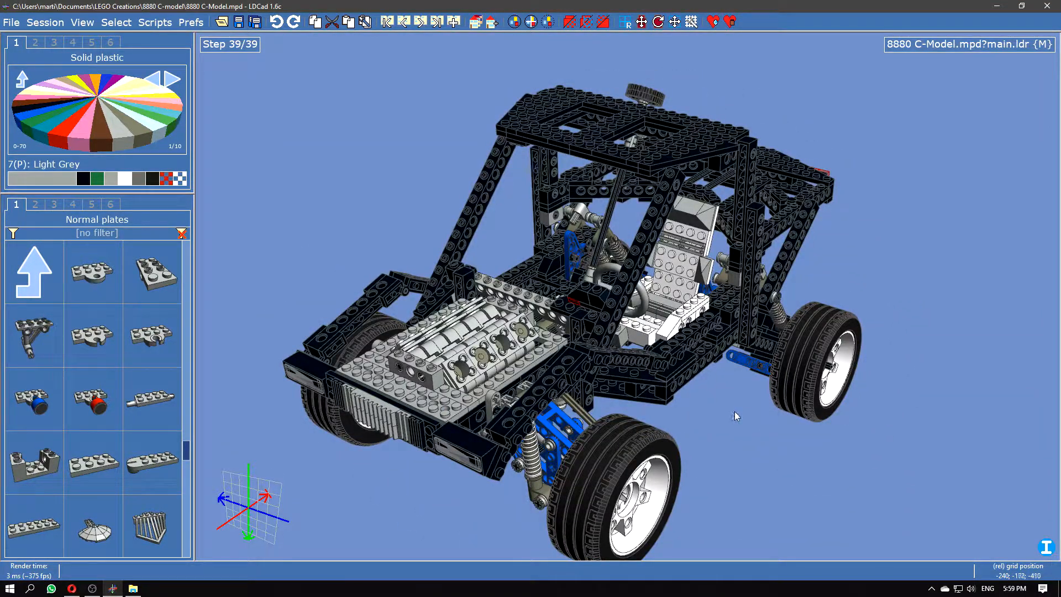
key("Home")
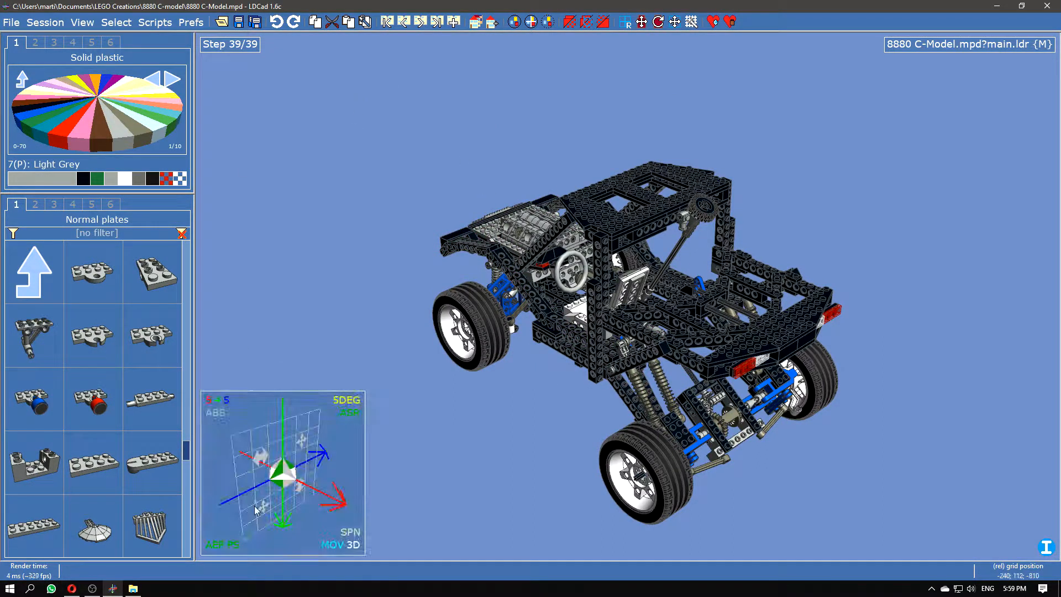
- Review the editing view options, including the Step rotations setting, and close them without changes
left_click(89, 22)
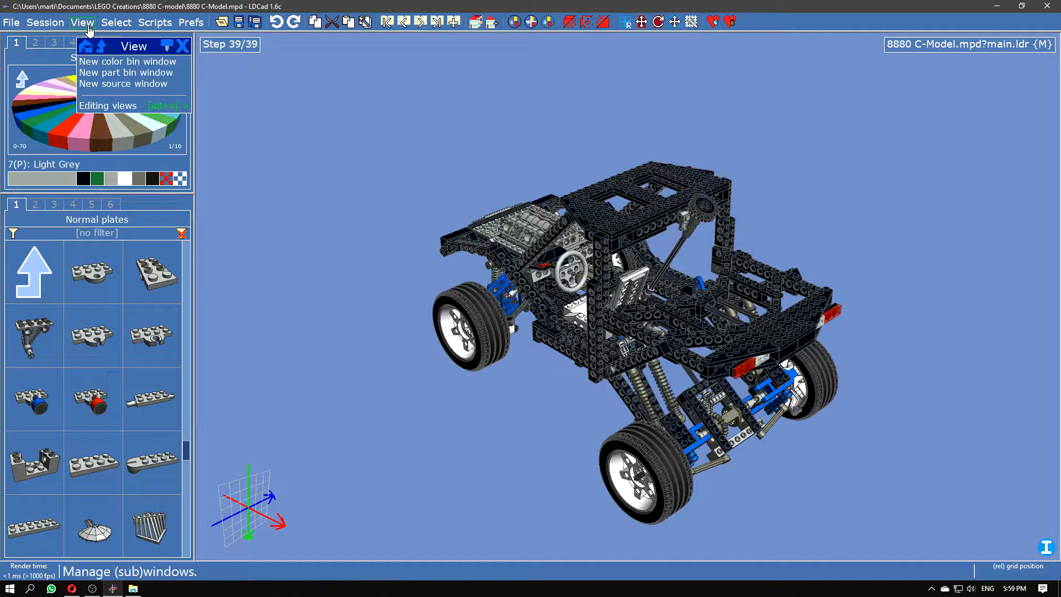
left_click(125, 105)
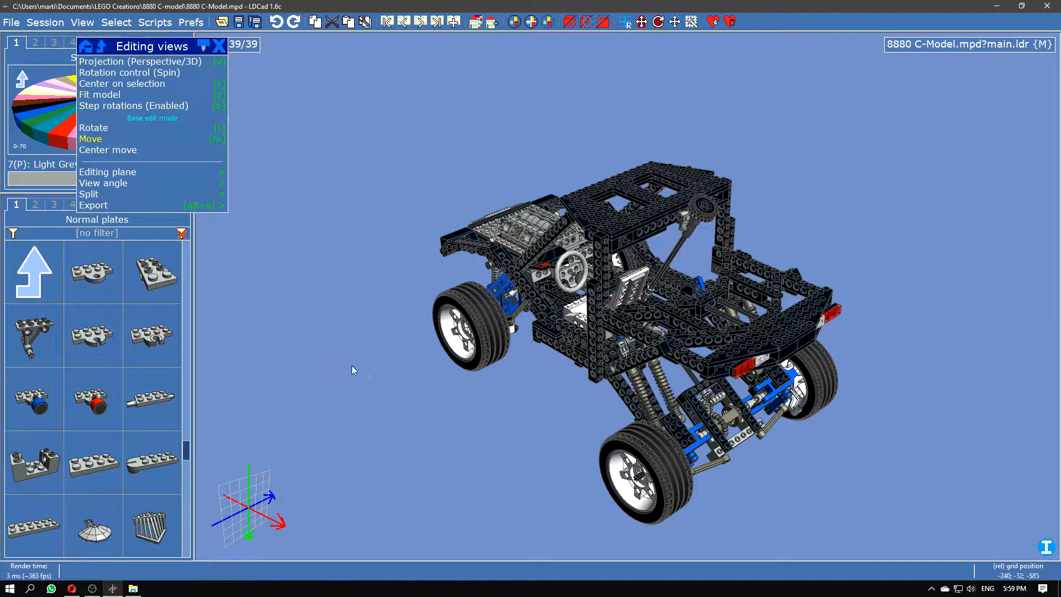
left_click(451, 409)
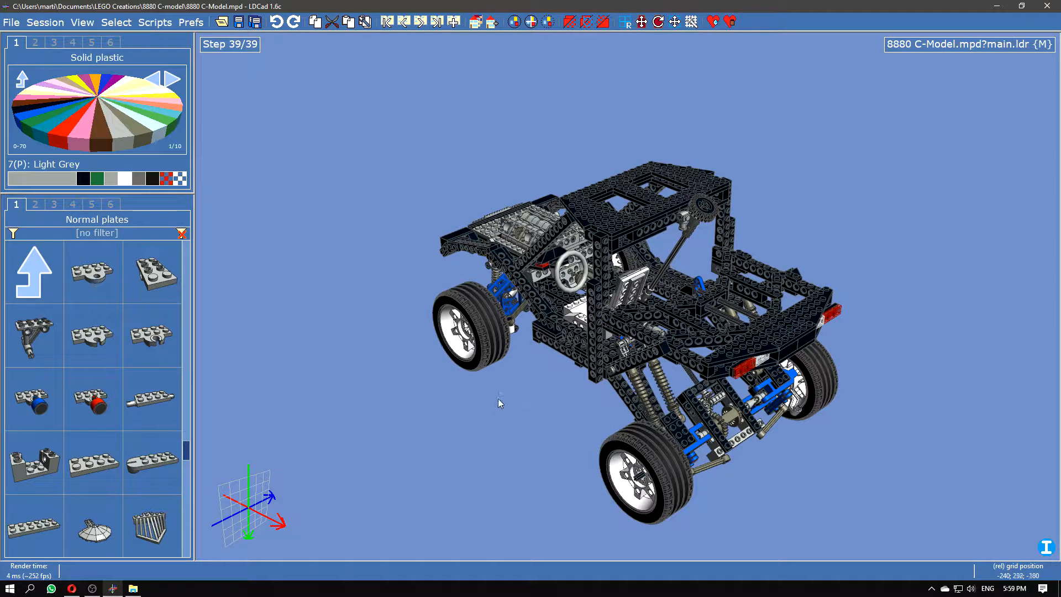
- Rotate the complete buggy, go back to building step 38 and return to step 39 to examine how the view behaves
left_click_drag(496, 394, 637, 455)
scroll(570, 279, "up", 3)
left_click_drag(723, 456, 782, 460)
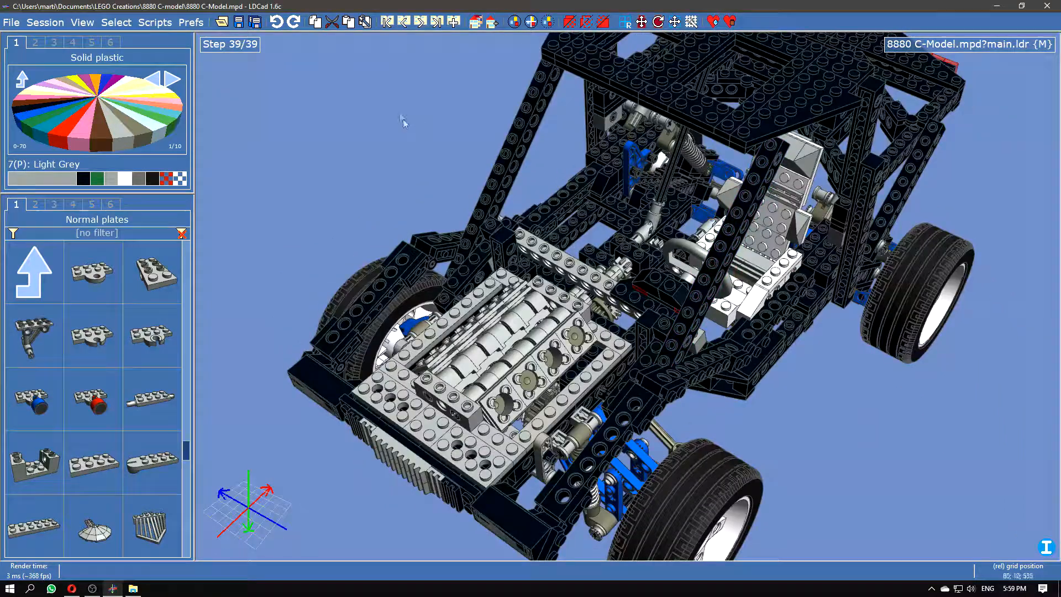
left_click(403, 23)
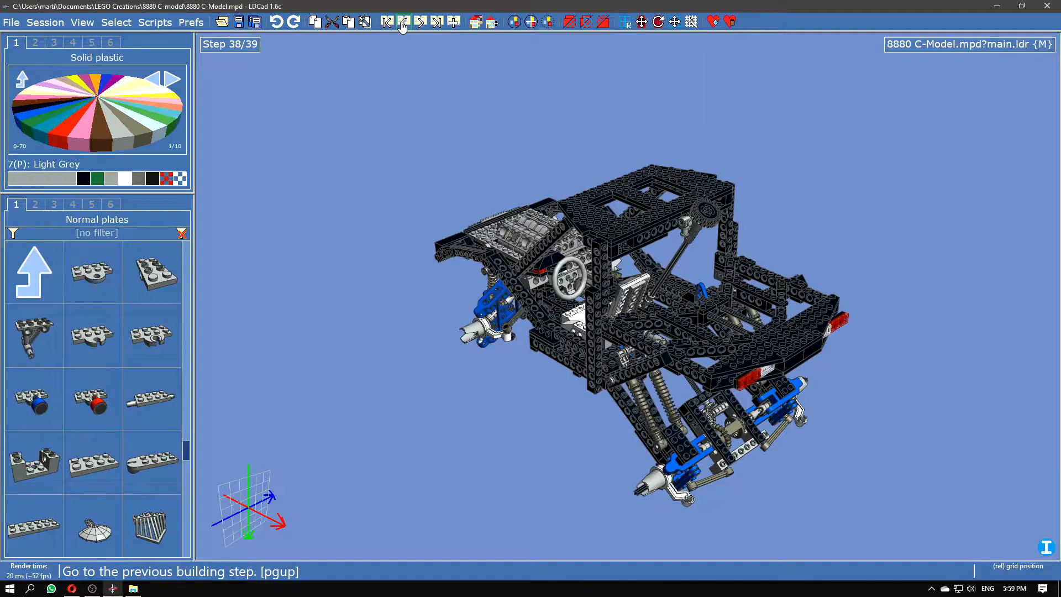
left_click(420, 23)
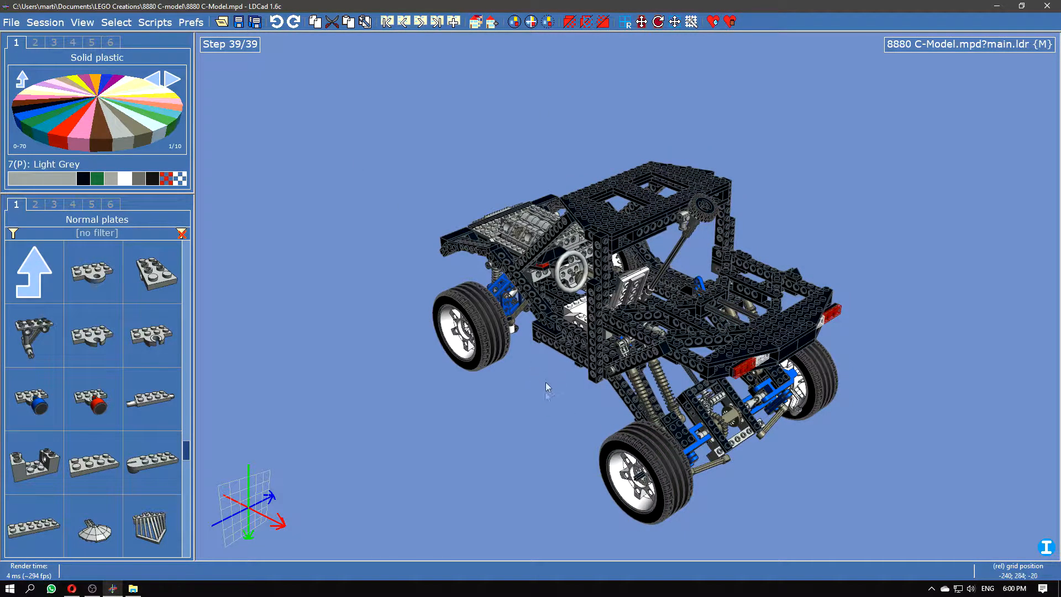
- Go to building step 1 and fill its step properties with the absolute rotation sampled from the current view
left_click(387, 22)
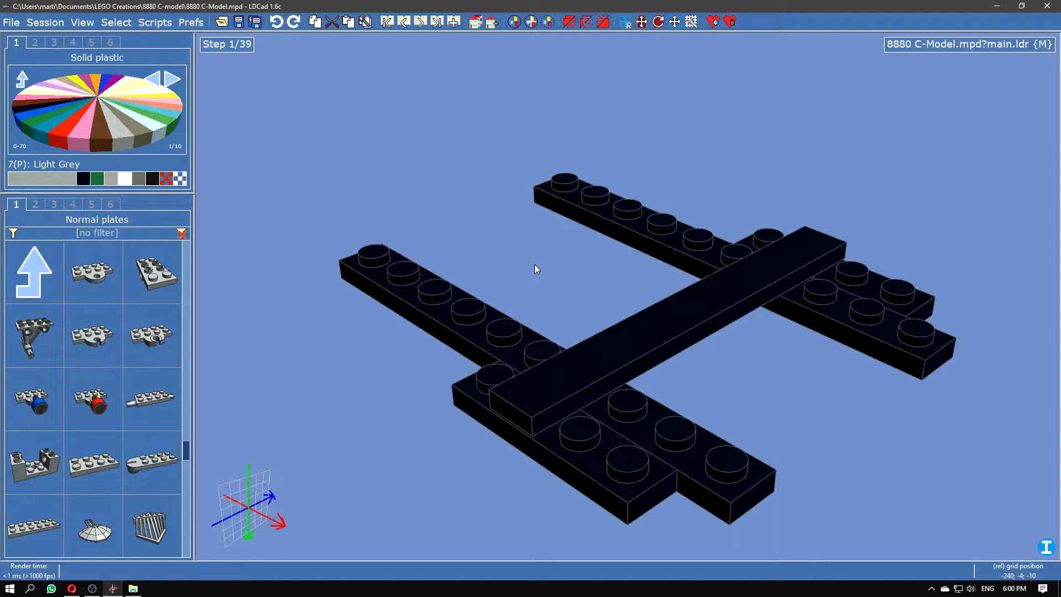
key("ctrl+r")
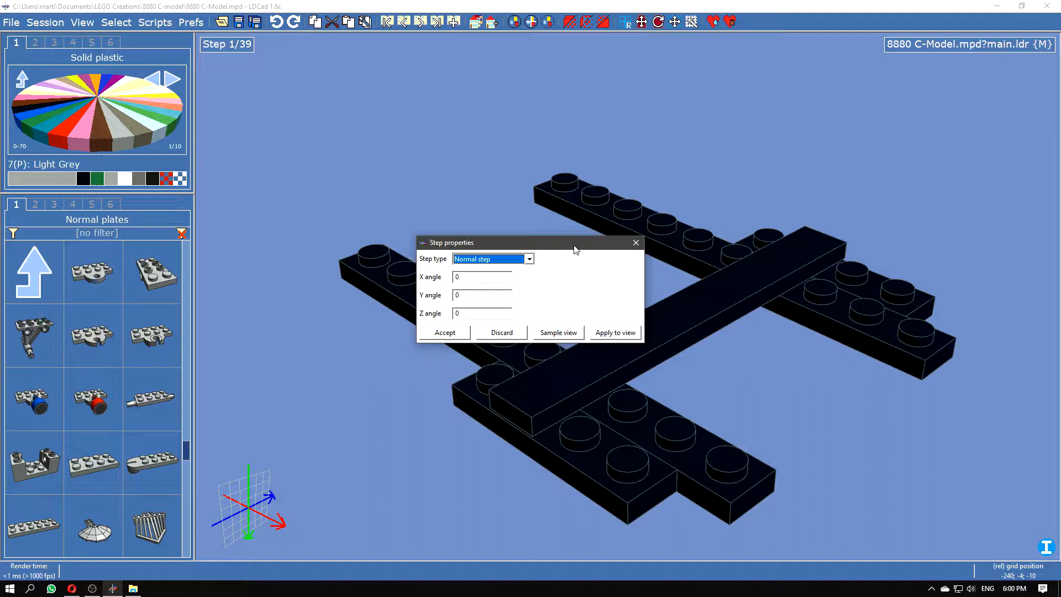
left_click_drag(574, 249, 596, 226)
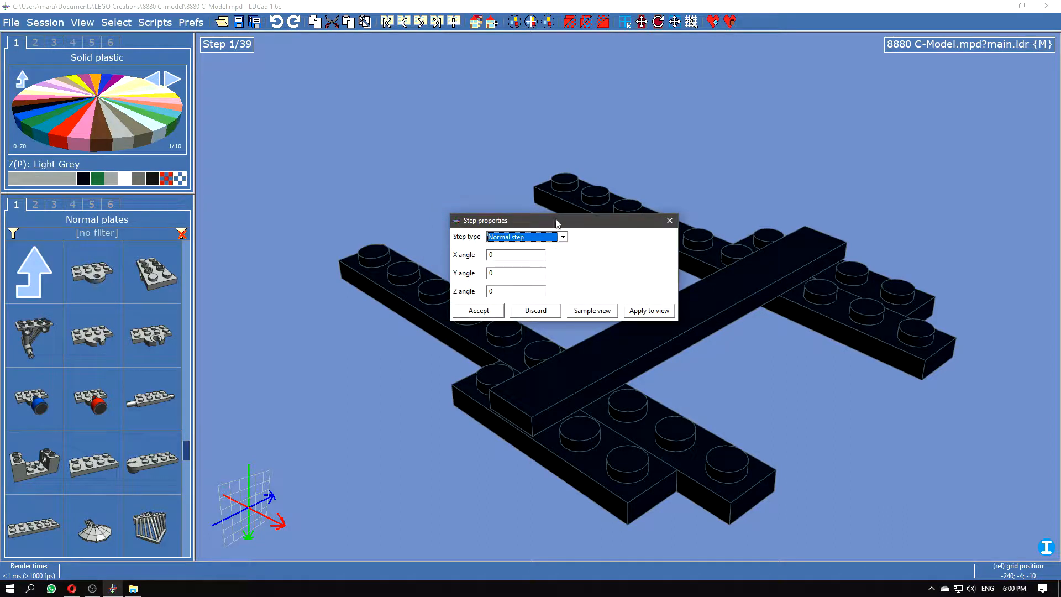
key("Tab")
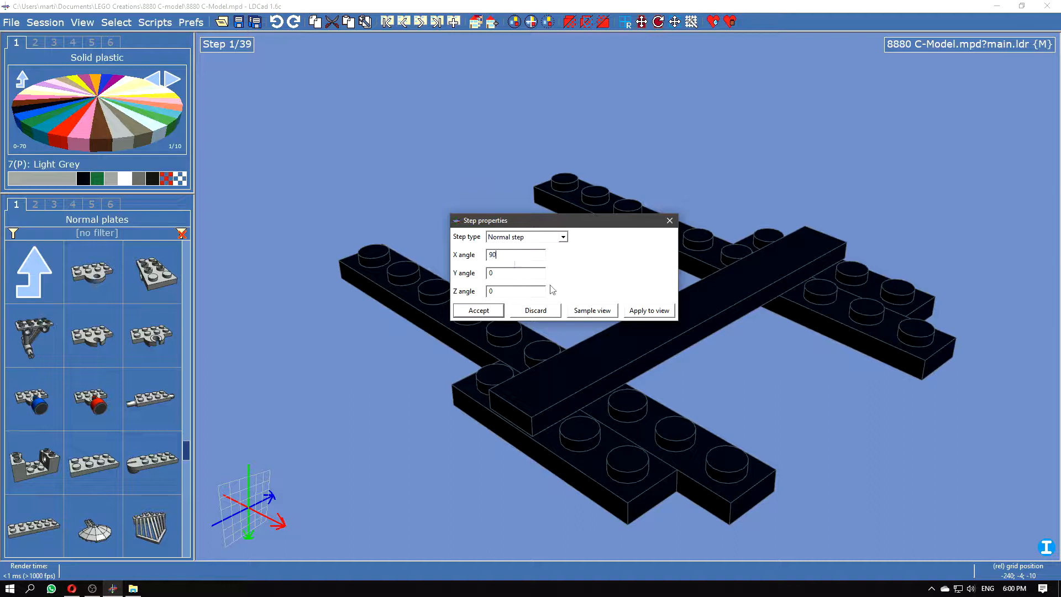
left_click(586, 310)
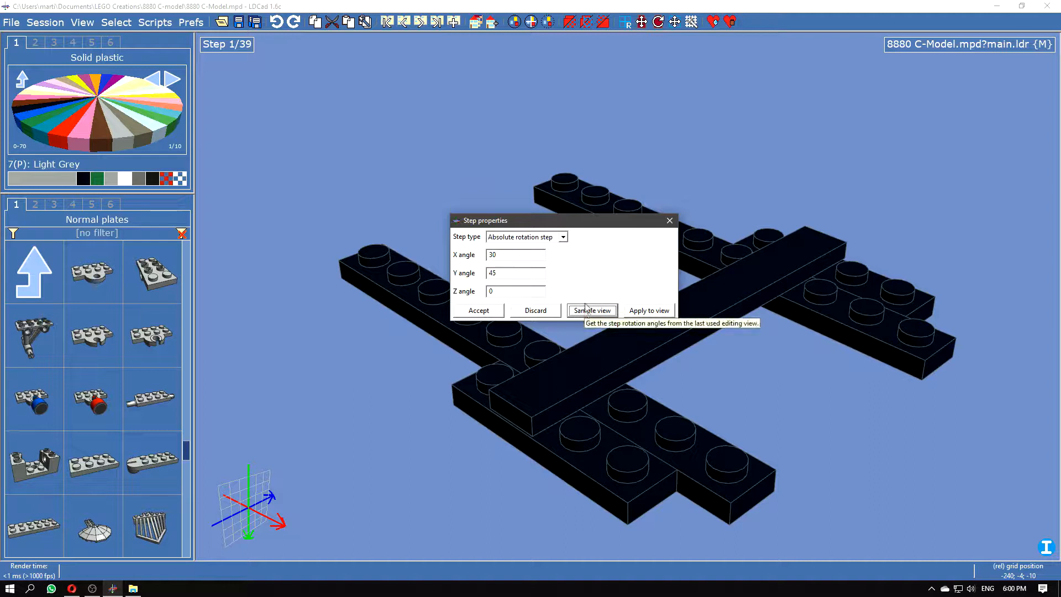
- Preview X angles of 90, 0 and 30 for the absolute rotation step in the editing view
left_click_drag(519, 256, 336, 248)
type("90")
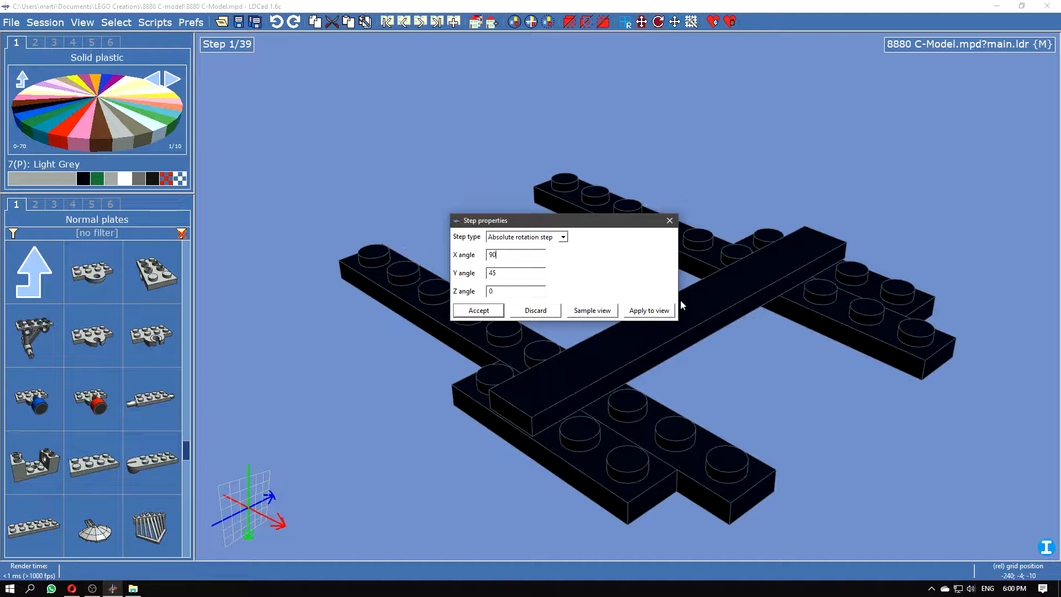
left_click(662, 312)
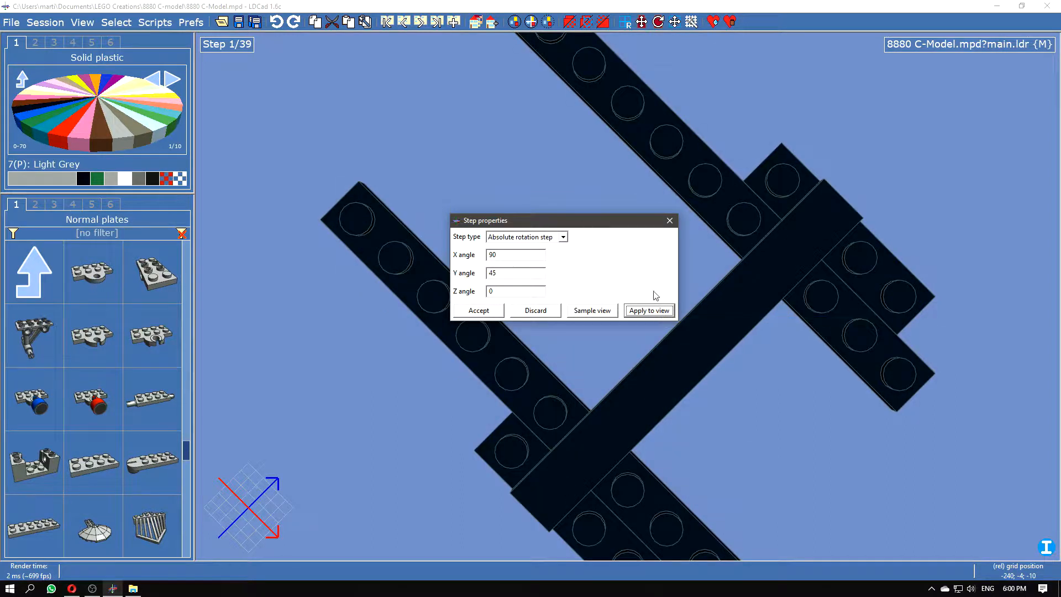
left_click_drag(530, 256, 376, 246)
type("0")
left_click(657, 311)
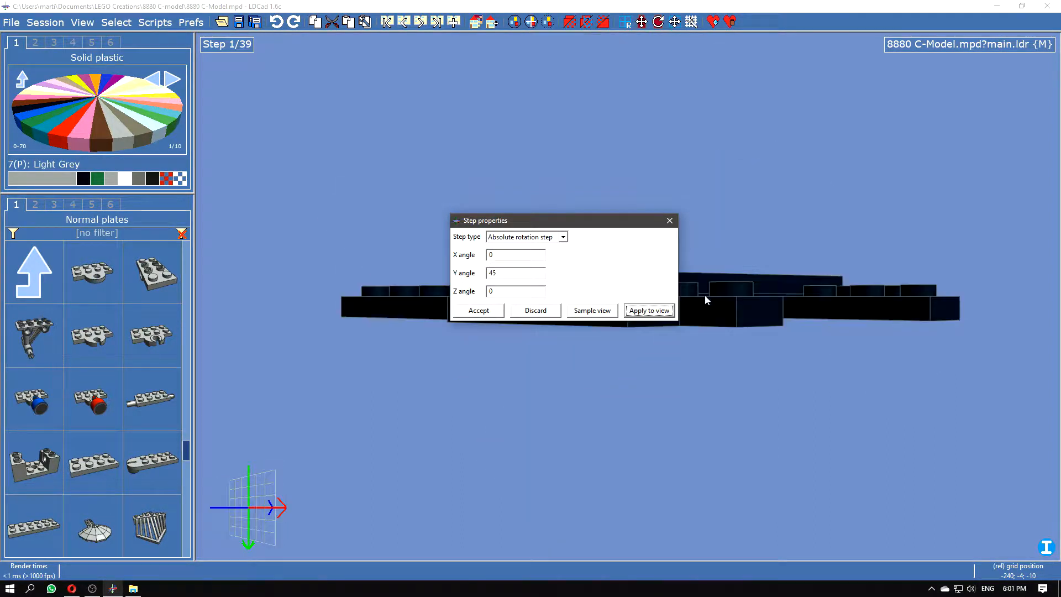
left_click_drag(532, 255, 346, 253)
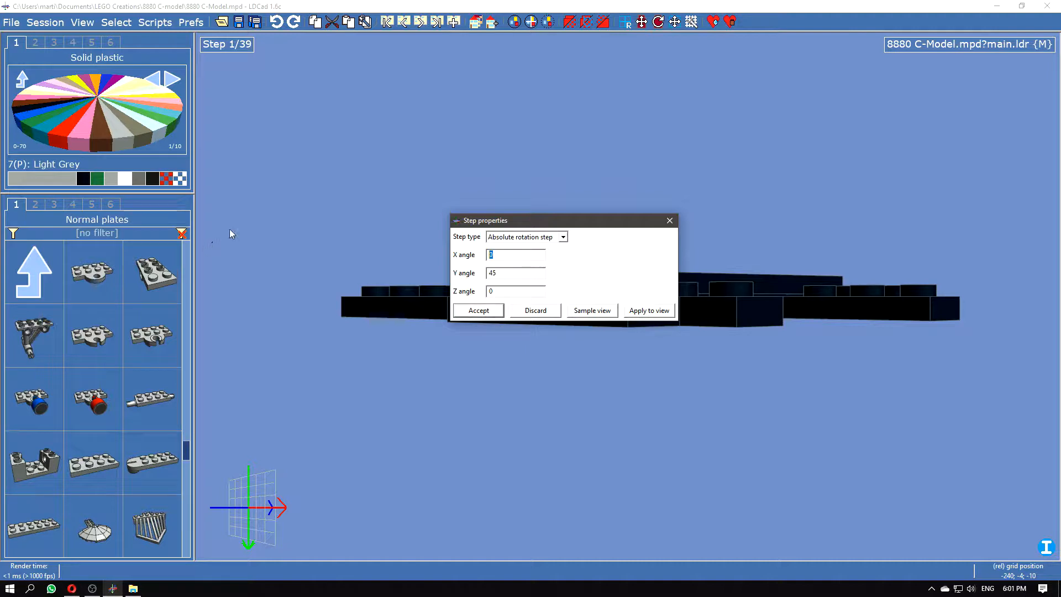
type("30")
left_click(648, 311)
left_click_drag(606, 224, 516, 191)
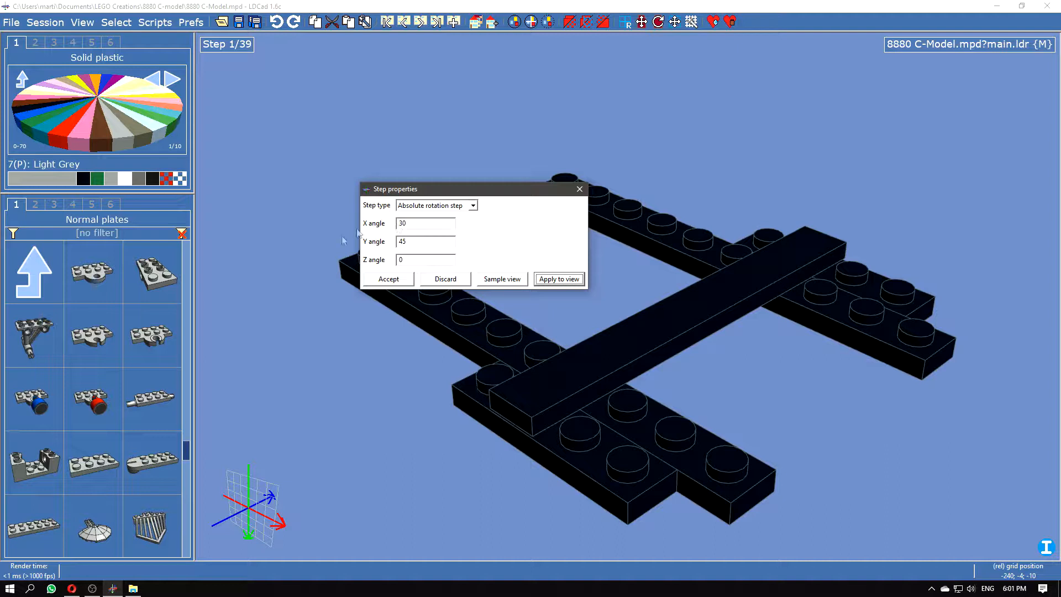
- Preview Y angles of 90, 135 and 45 in the editing view, and close the step properties without accepting
double_click(413, 242)
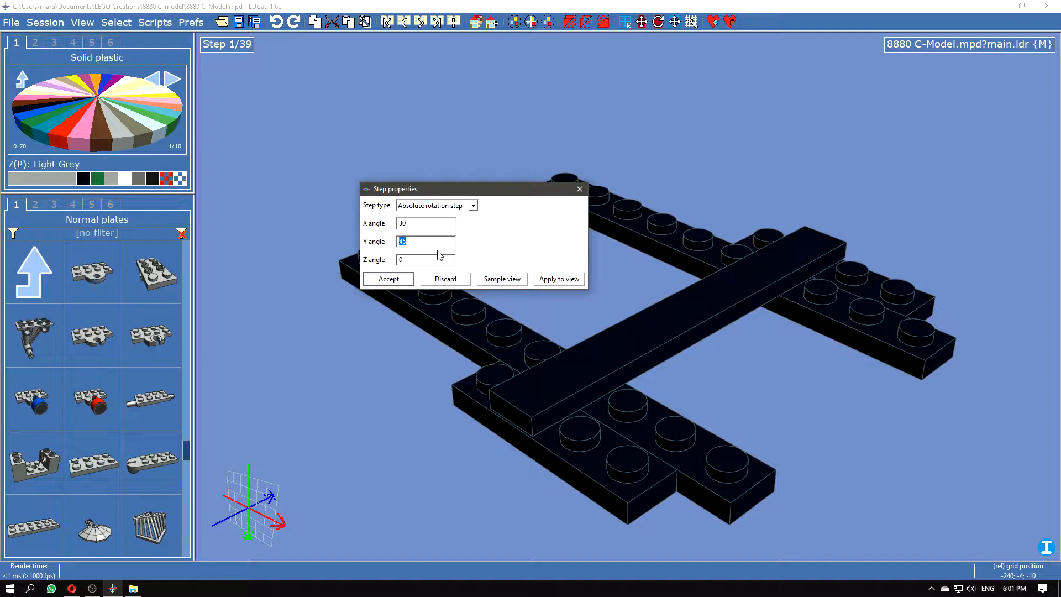
type("90")
left_click(559, 279)
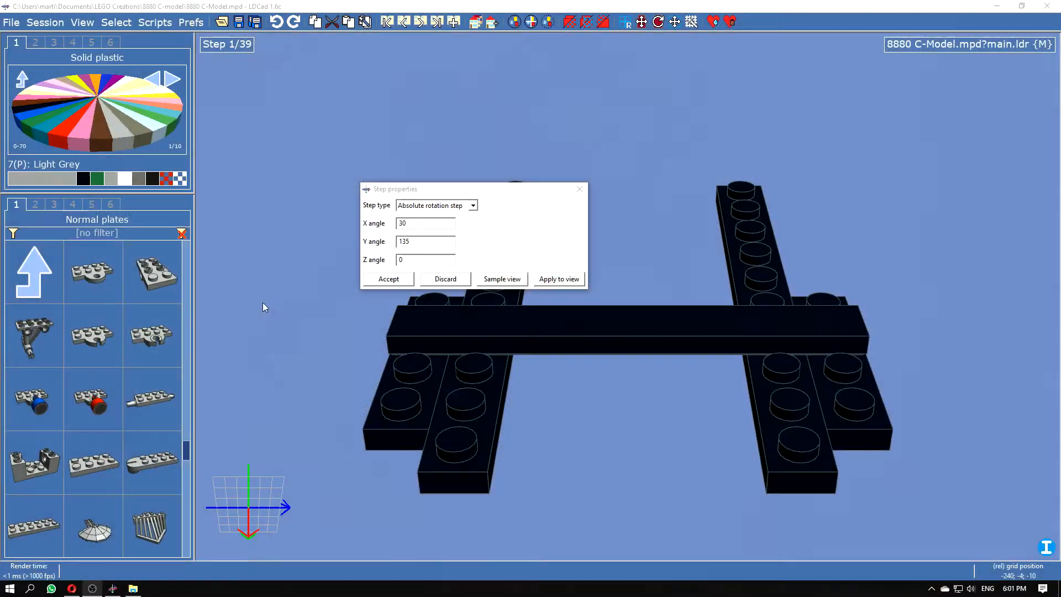
left_click(558, 279)
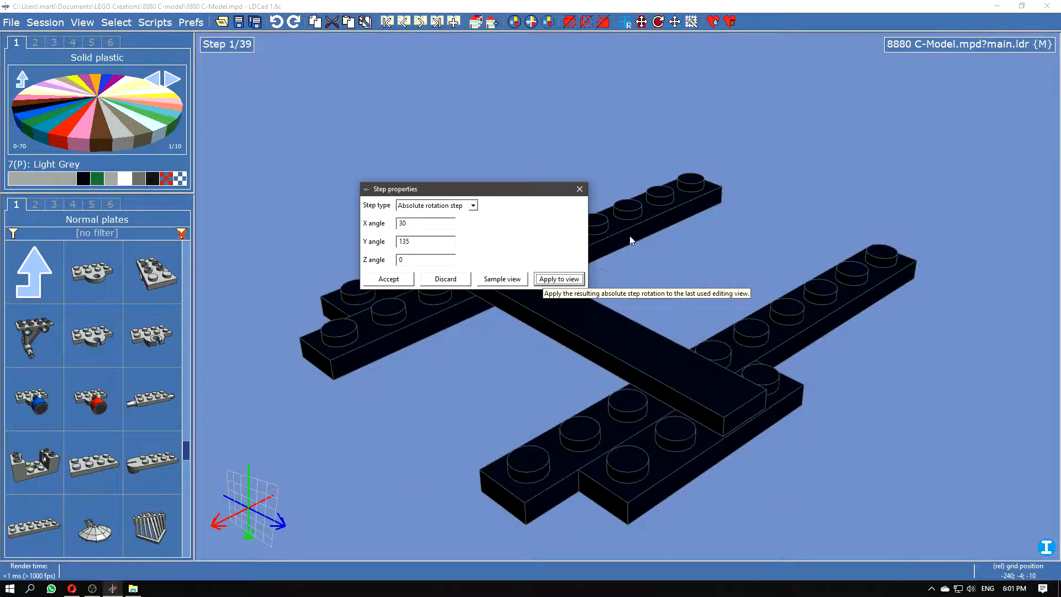
double_click(411, 244)
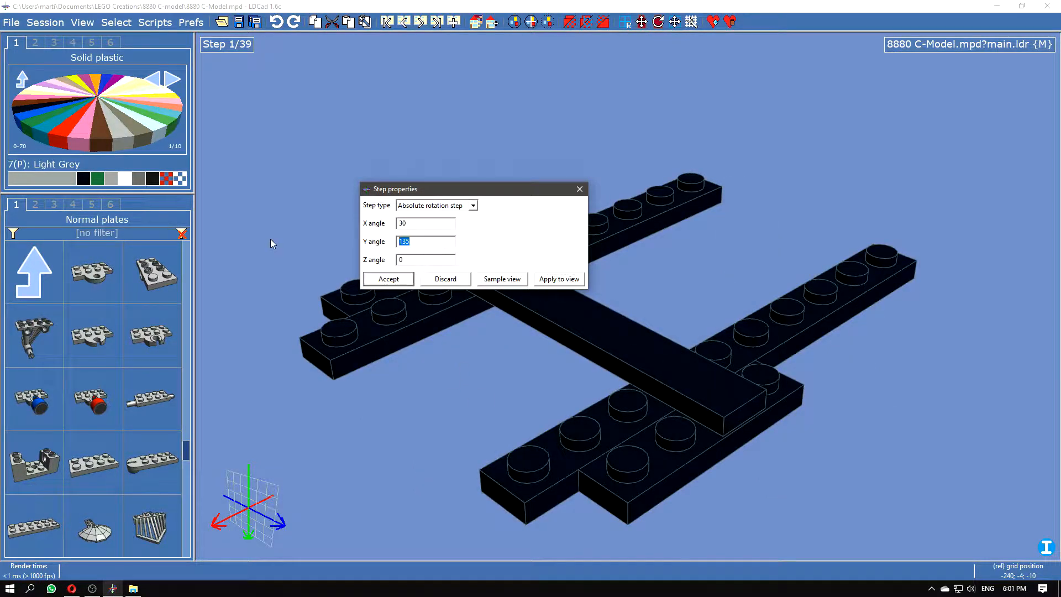
type("45")
left_click(559, 279)
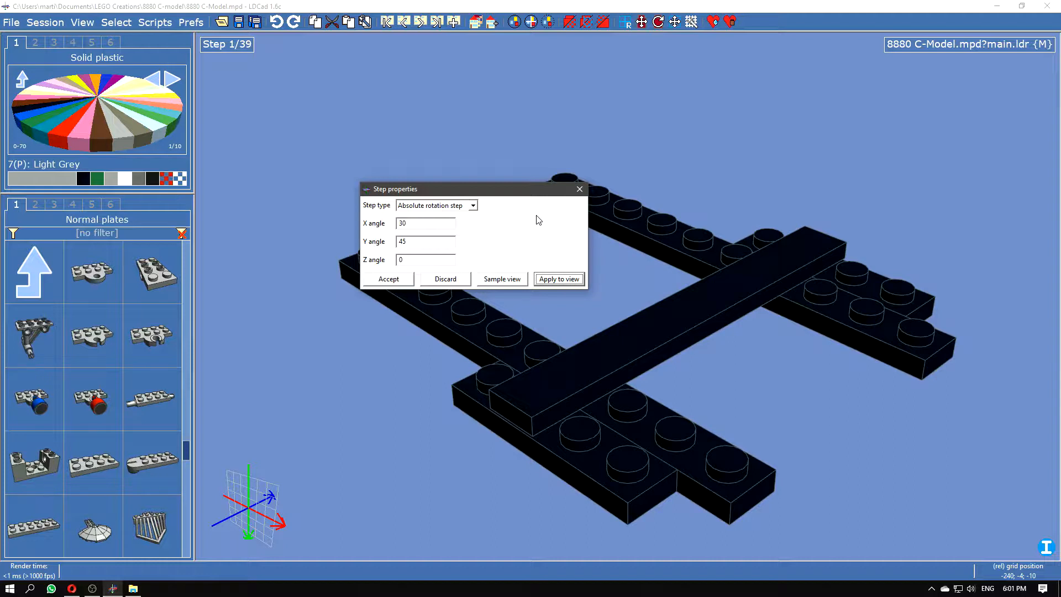
left_click(579, 189)
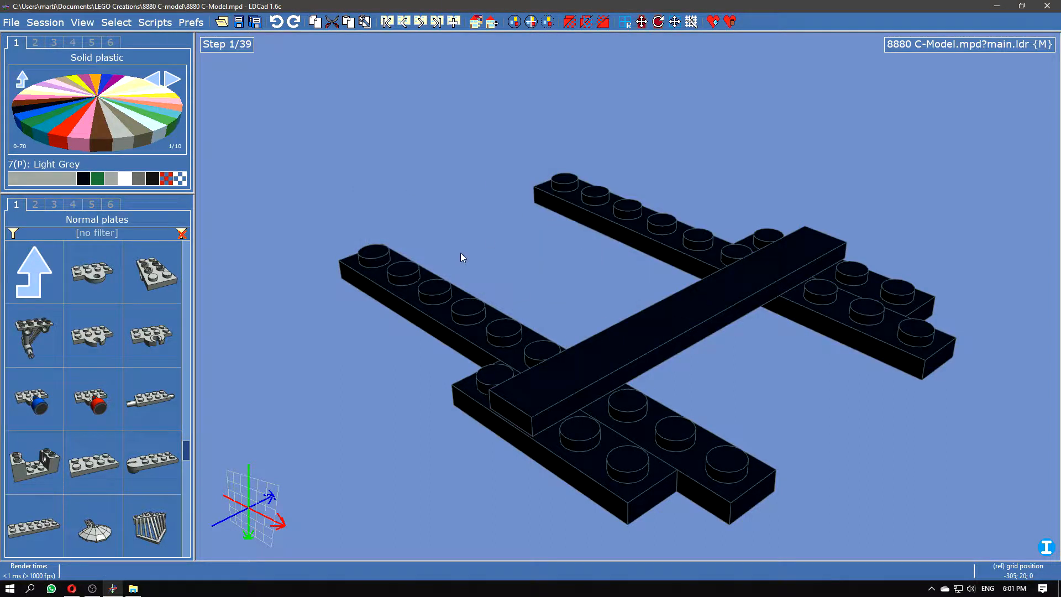
- Open the properties of building step 1 and review the available step types without changing the selection
key("s")
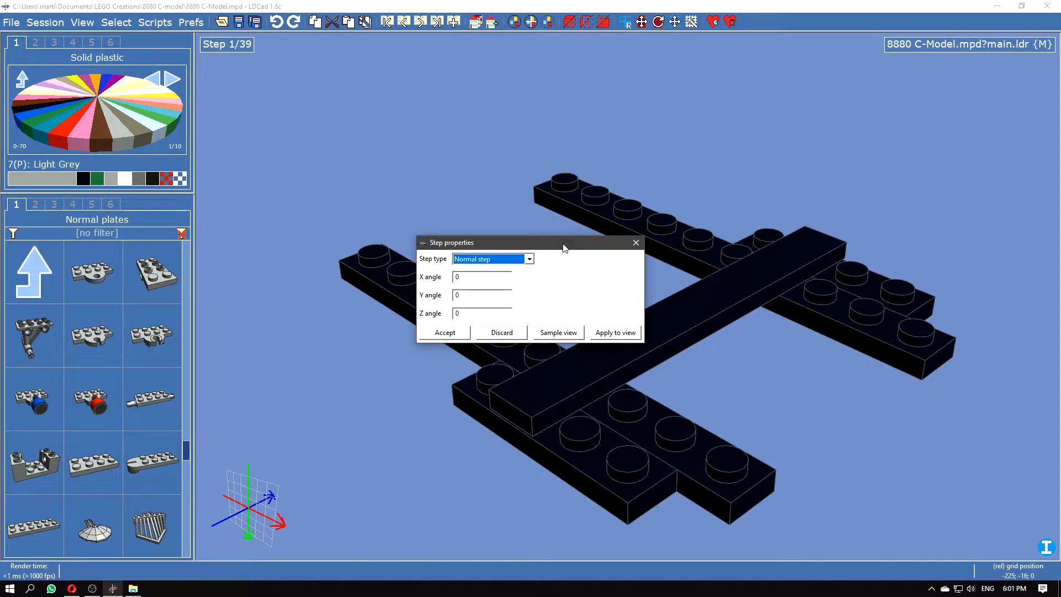
left_click_drag(564, 247, 558, 216)
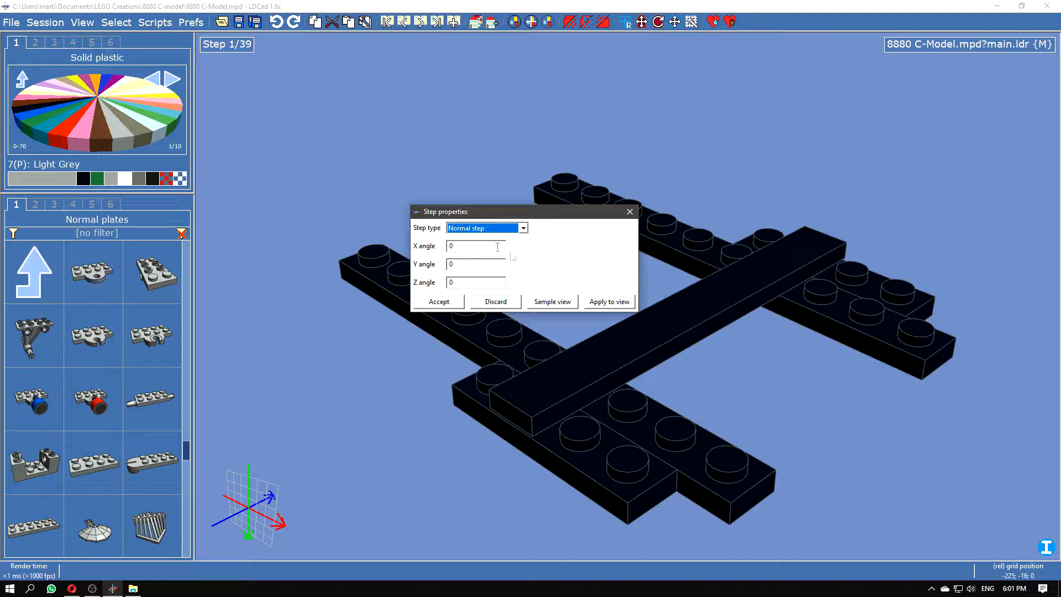
left_click_drag(545, 217, 512, 168)
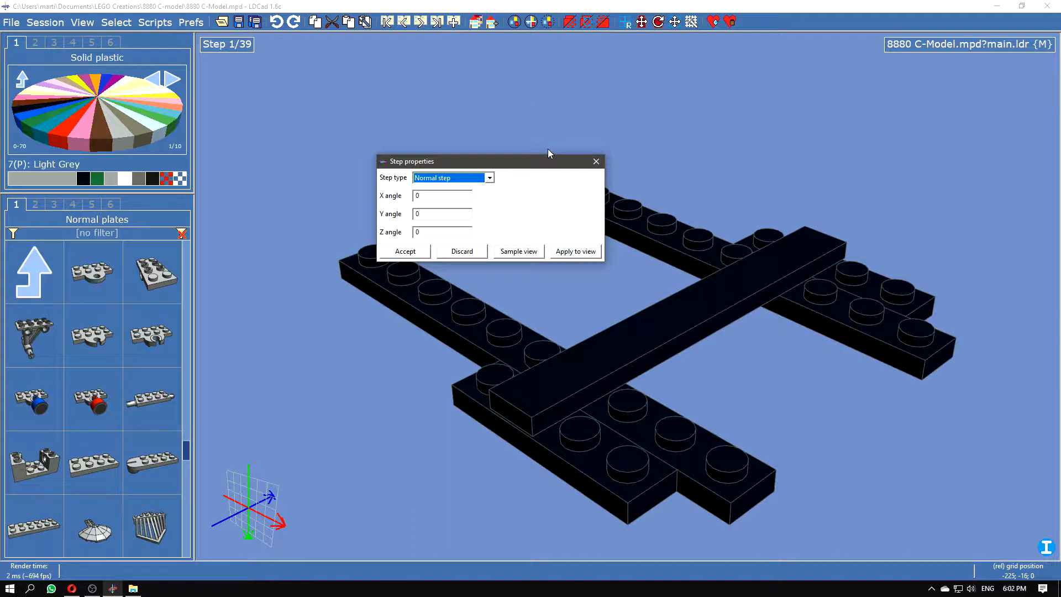
mouse_move(524, 163)
left_mouse_down()
mouse_move(593, 243)
mouse_move(527, 181)
left_mouse_up()
left_click(514, 196)
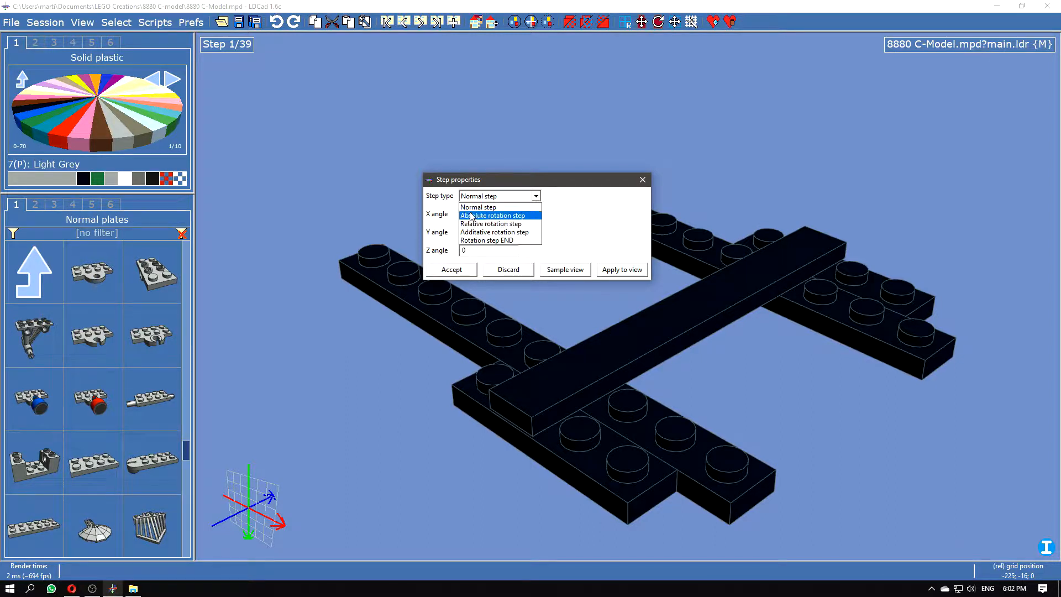
left_click(504, 195)
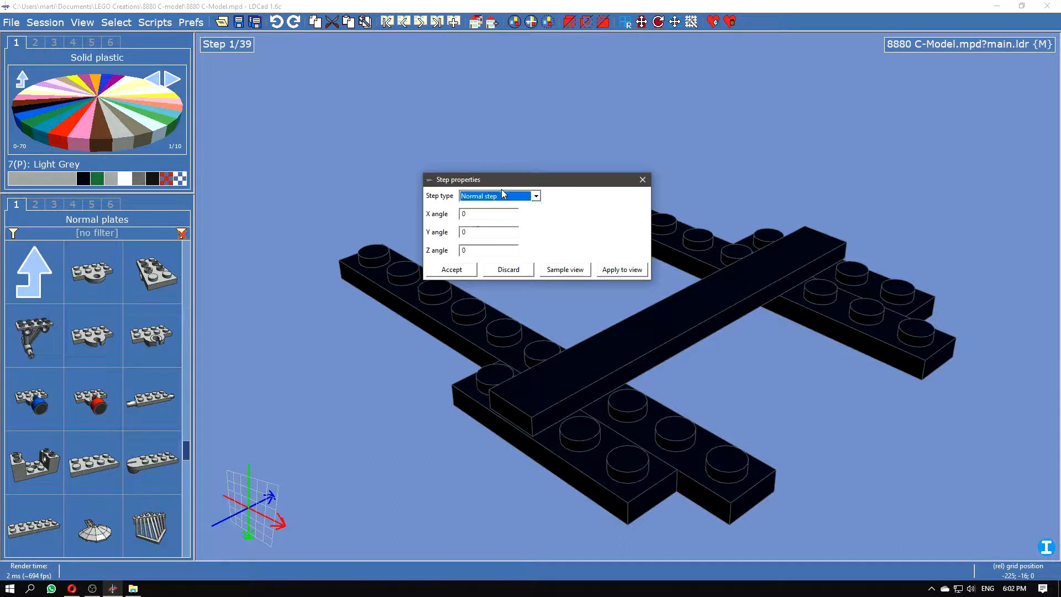
mouse_move(549, 185)
left_mouse_down()
mouse_move(549, 175)
mouse_move(551, 194)
left_mouse_up()
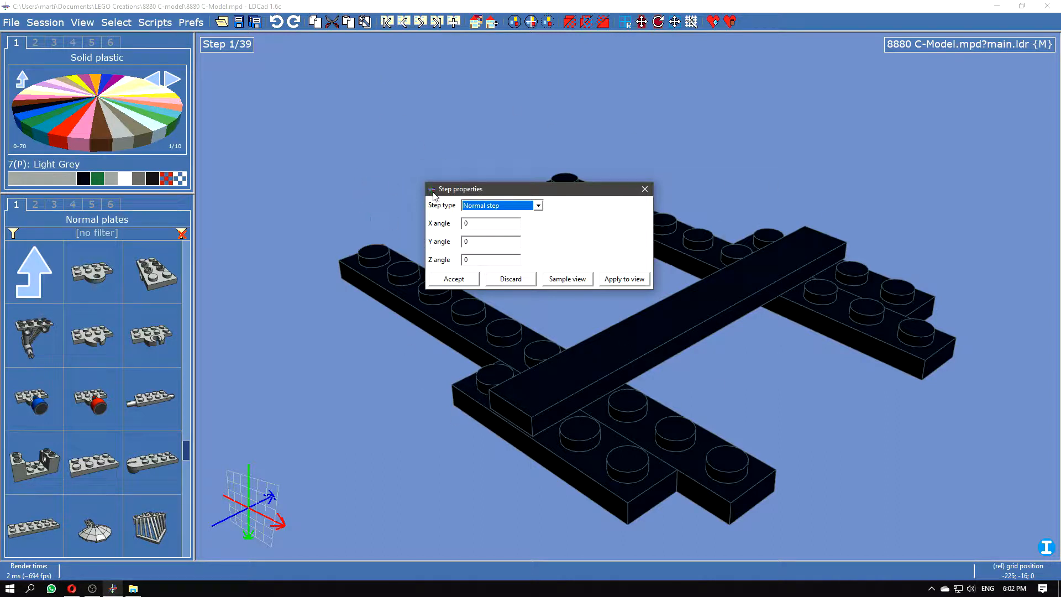
- Sample the current view's angles into the properties of building step 1 and close them without accepting
left_click(473, 226)
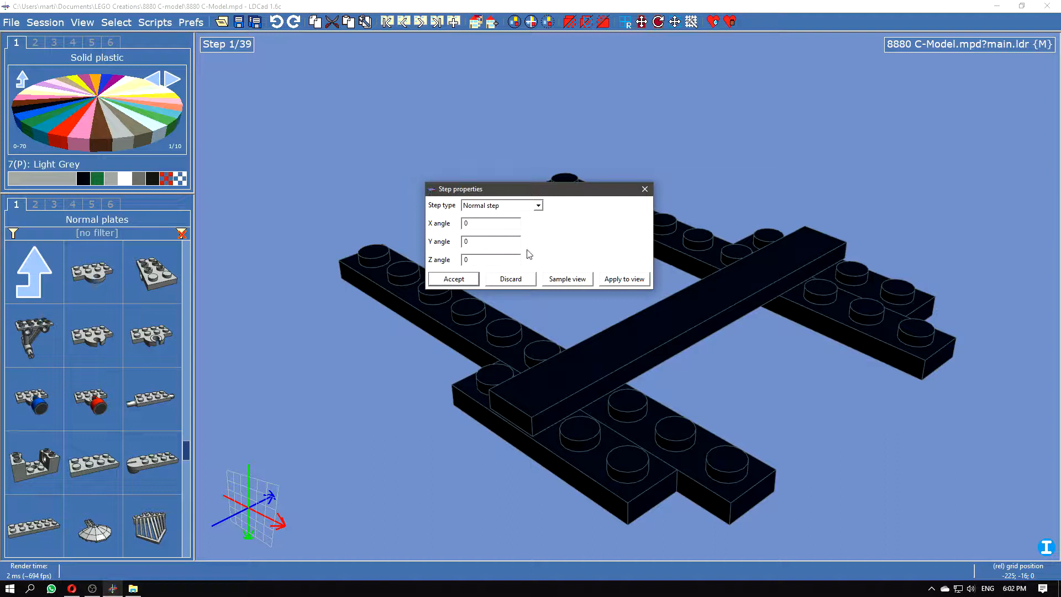
key("Tab")
left_click(569, 280)
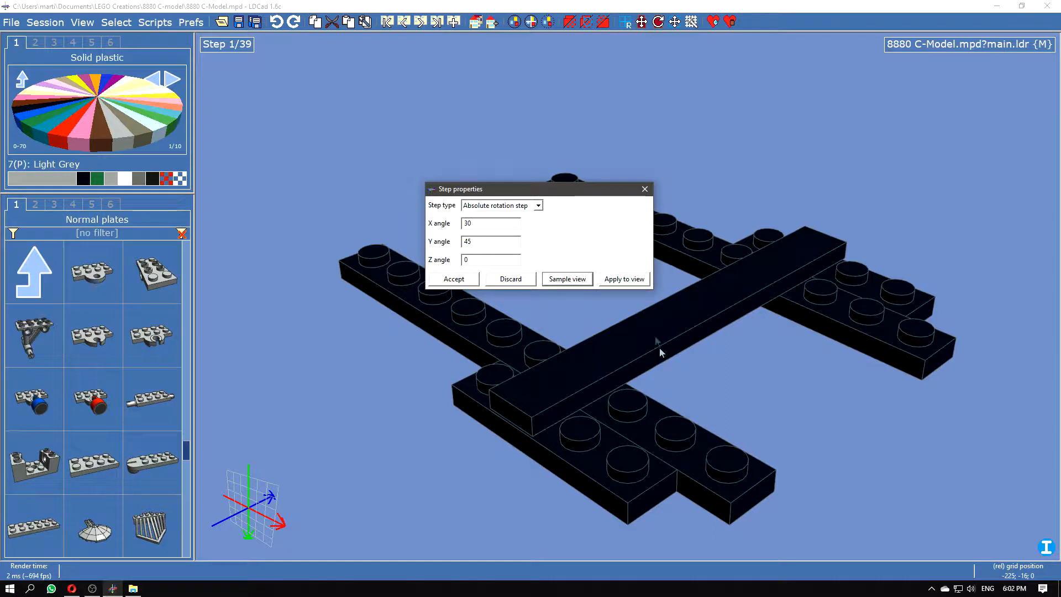
left_click(645, 189)
- Rotate the view to look more from above, sample its angles into the step properties, and close them without accepting
right_click_drag(638, 233, 602, 307)
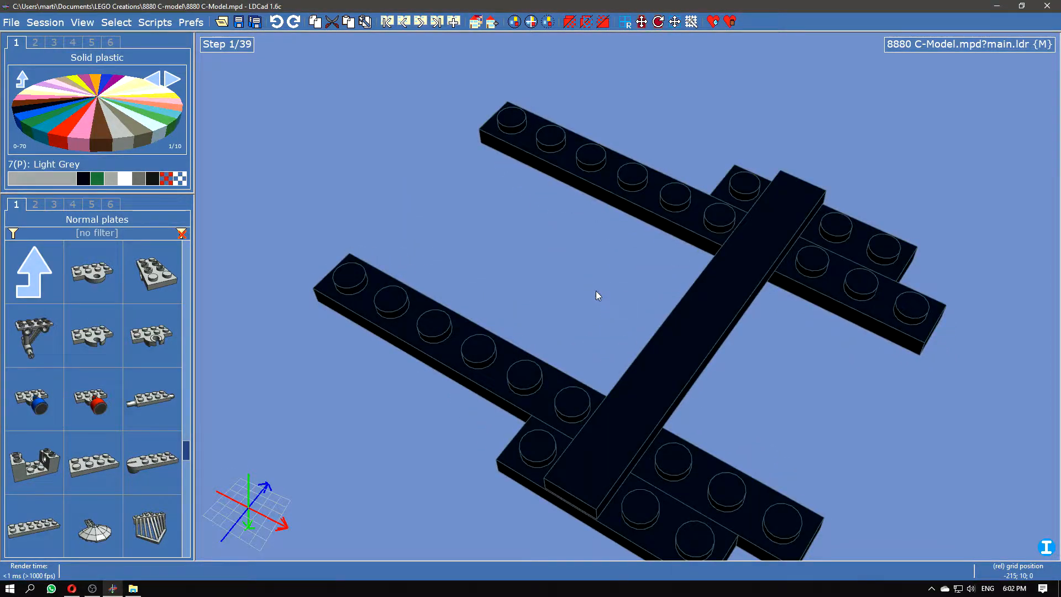
key("p")
left_click(556, 334)
left_click_drag(467, 280, 426, 281)
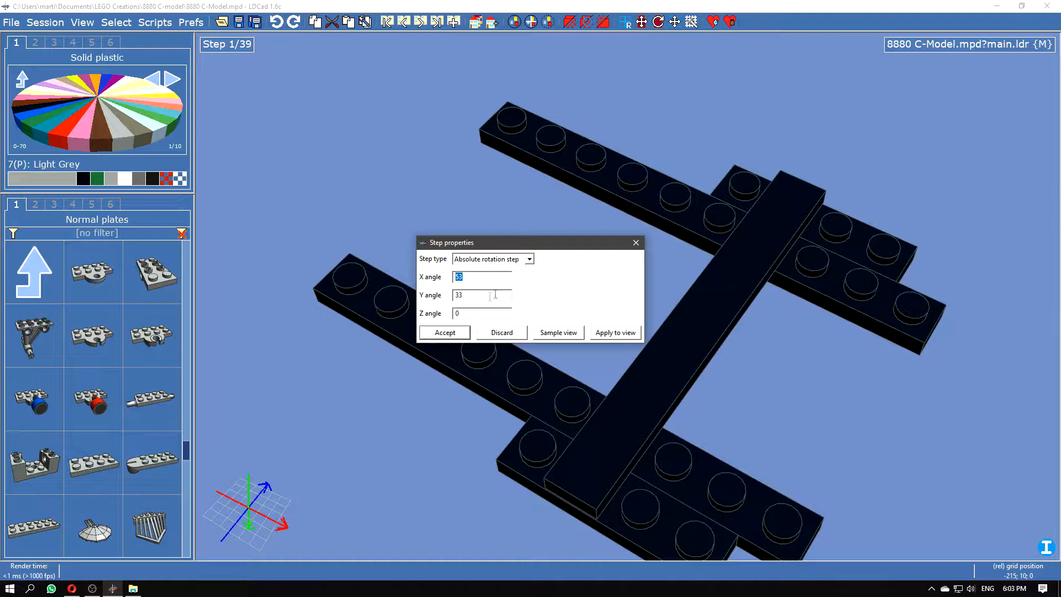
left_click(636, 242)
- Restore the standard view and make building step 1 an absolute rotation step with angles X 30, Y 45, Z 0, then check its properties
left_click(426, 22)
left_click(403, 22)
key("ctrl+r")
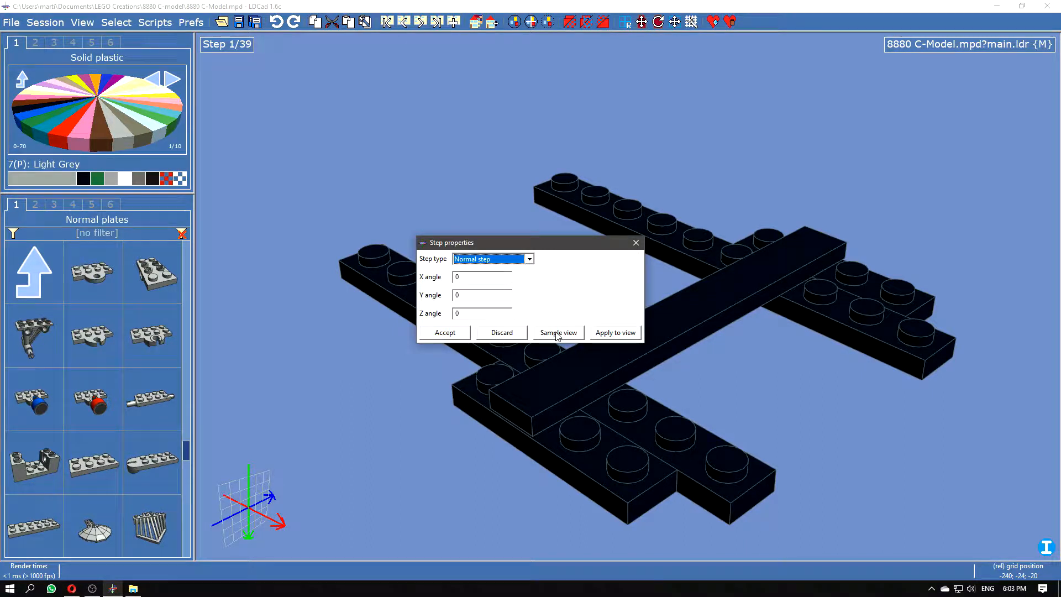
left_click(555, 333)
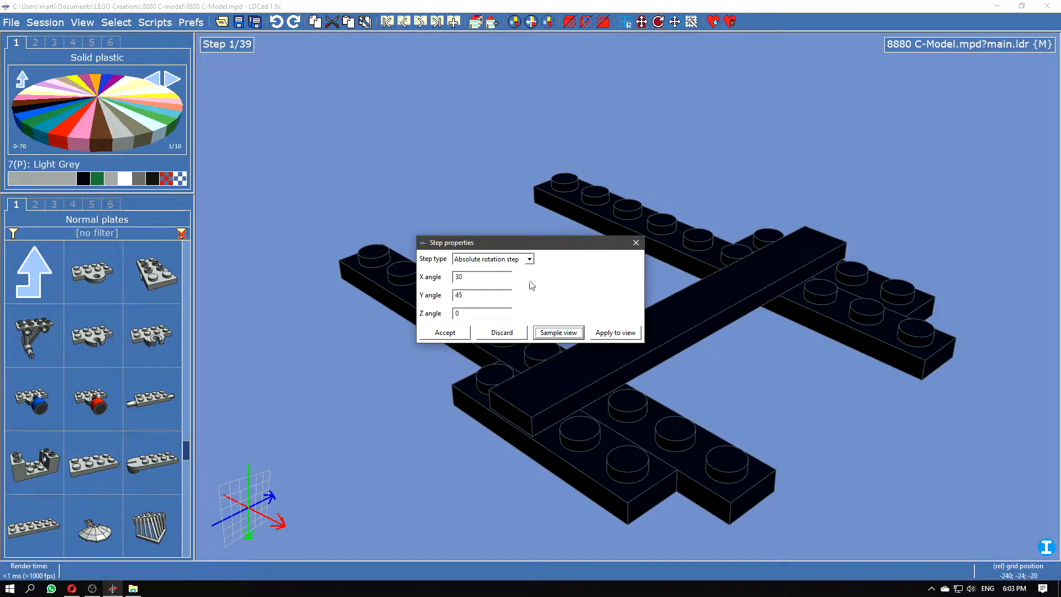
left_click(445, 334)
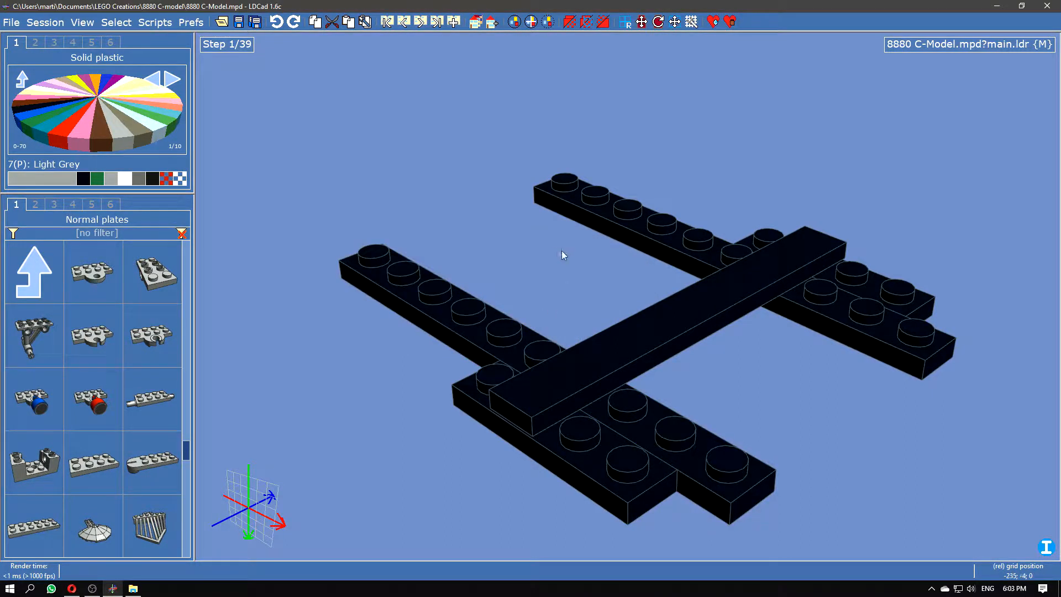
key("s")
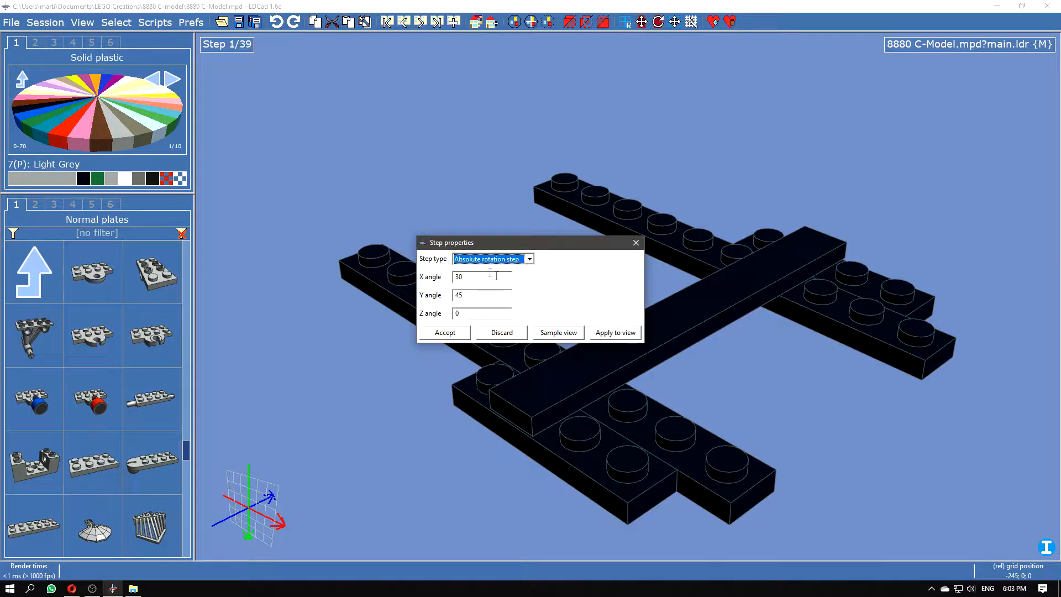
left_click(633, 244)
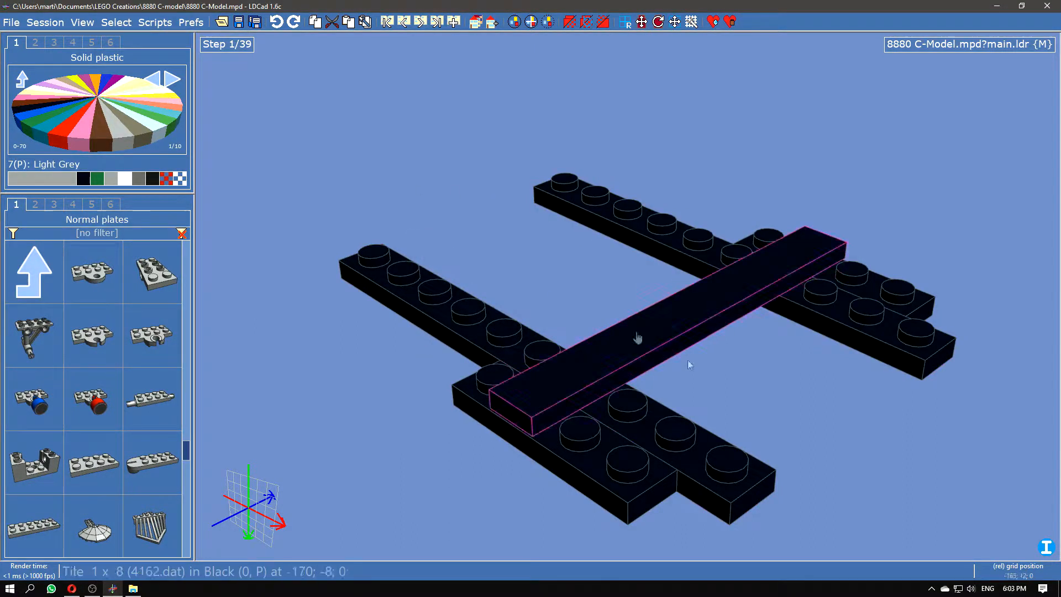
- Advance to building step 4 and select the Front Dif.ldr submodel between the light grey beams
left_click(419, 27)
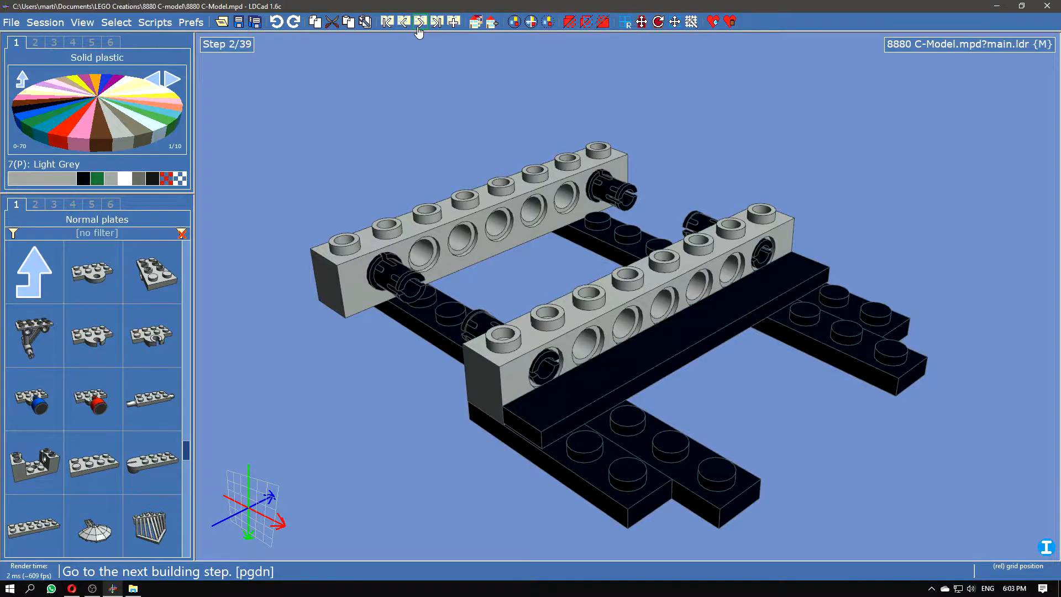
left_click(420, 23)
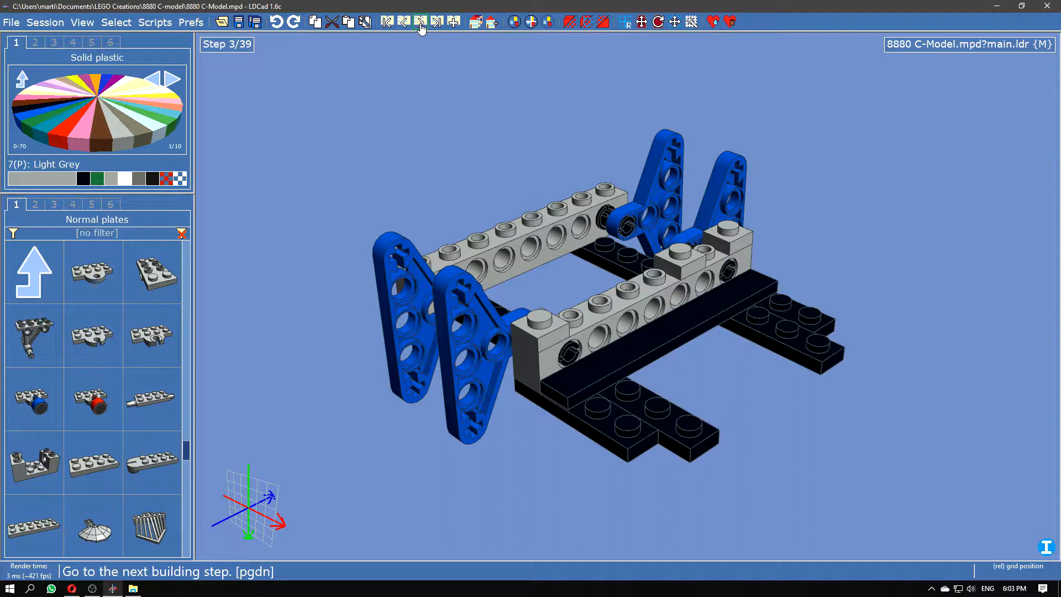
left_click(420, 23)
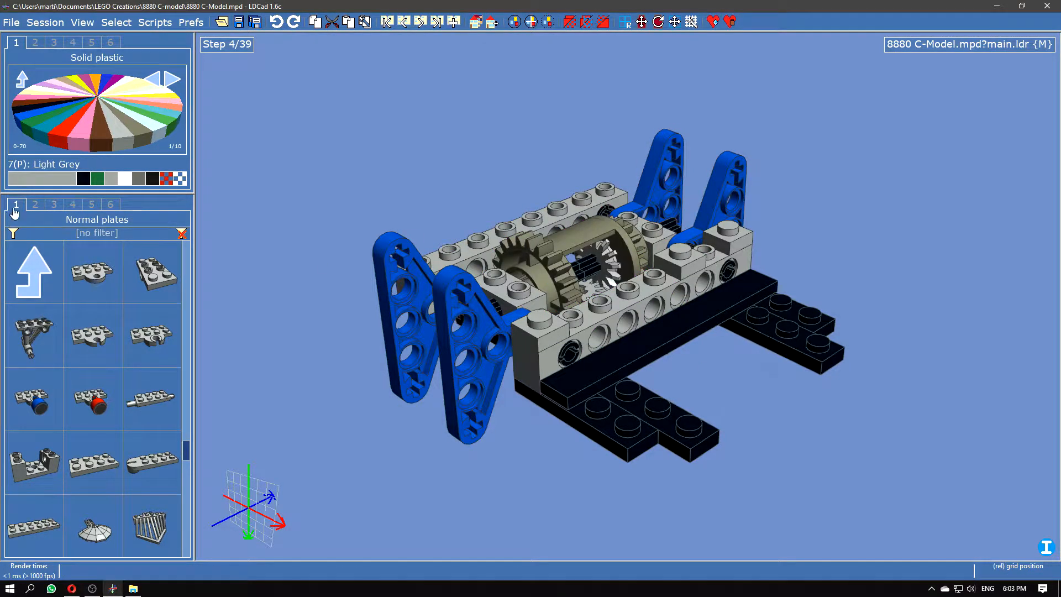
left_click(529, 270)
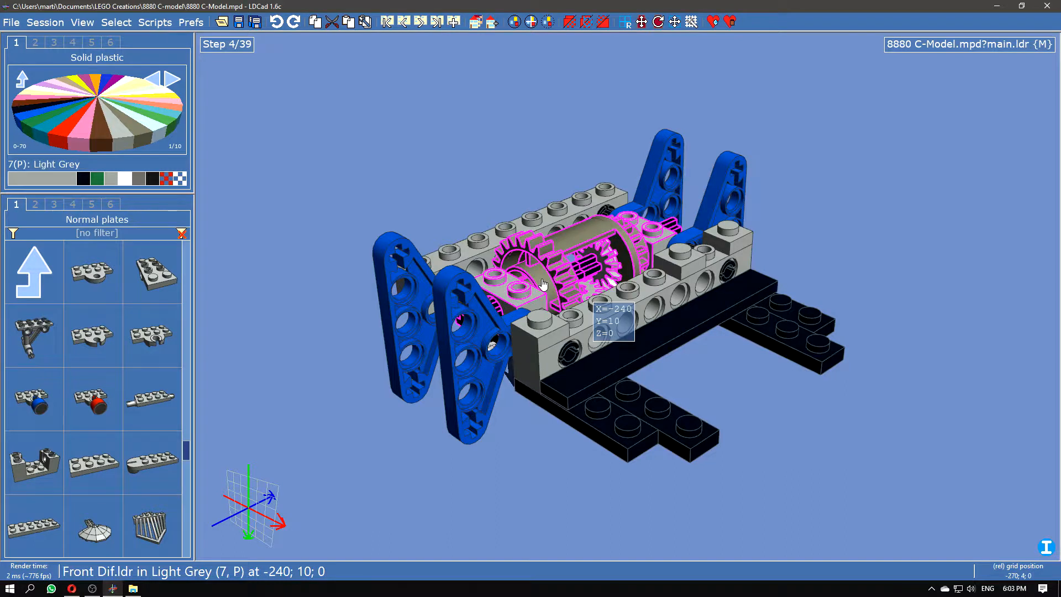
- Open the Front Dif.ldr submodel, advance to its building step 2 and try to edit that step's properties
double_click(543, 283)
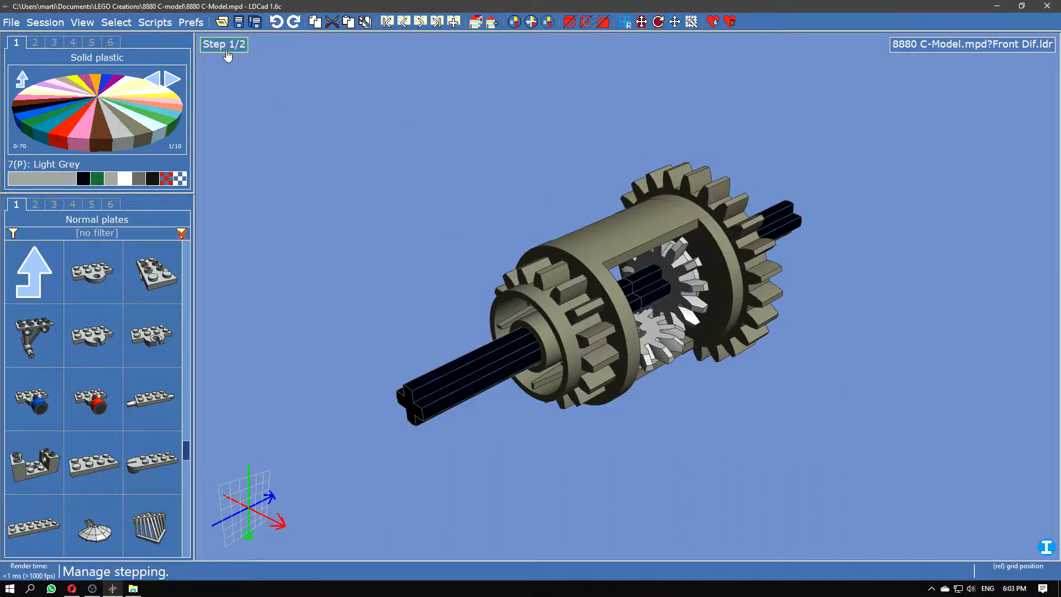
left_click(417, 24)
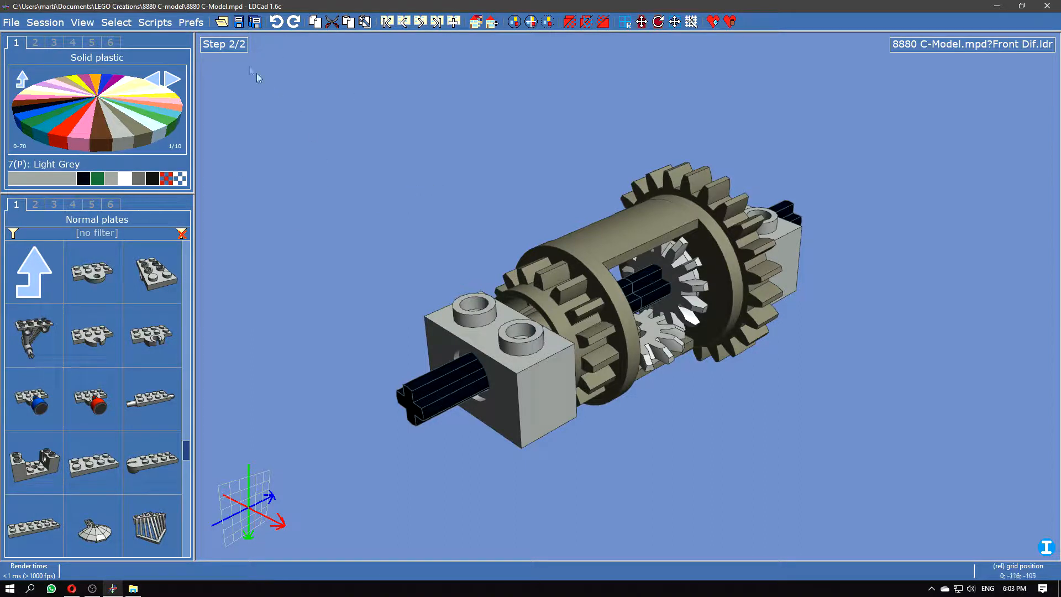
left_click(224, 46)
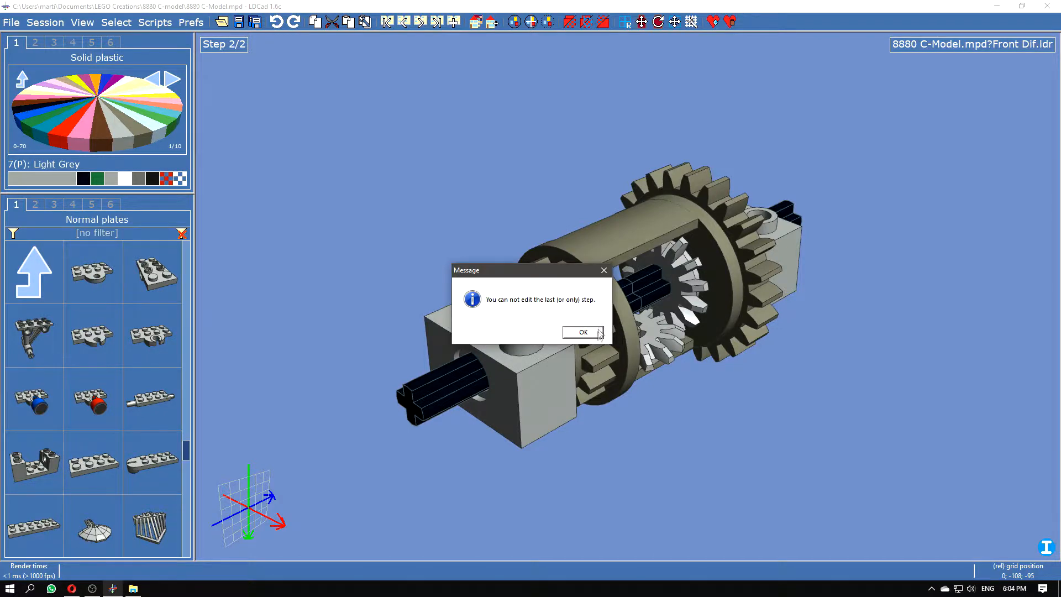
key("Return")
- Make the submodel's building step 1 an absolute rotation step with angles X 30, Y 90, Z 0, and preview it in the view
left_click(404, 22)
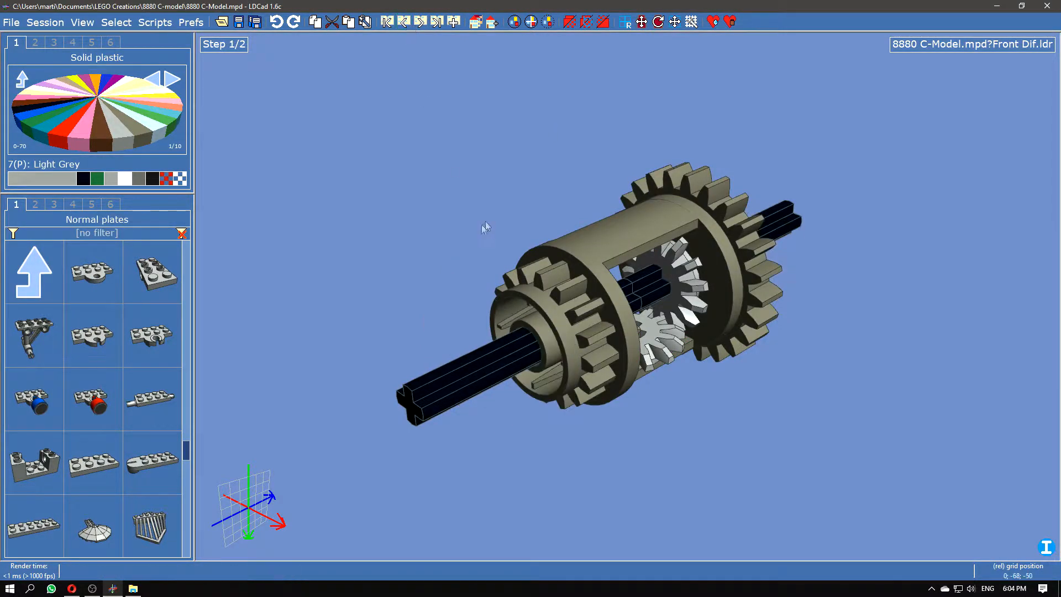
key("ctrl+r")
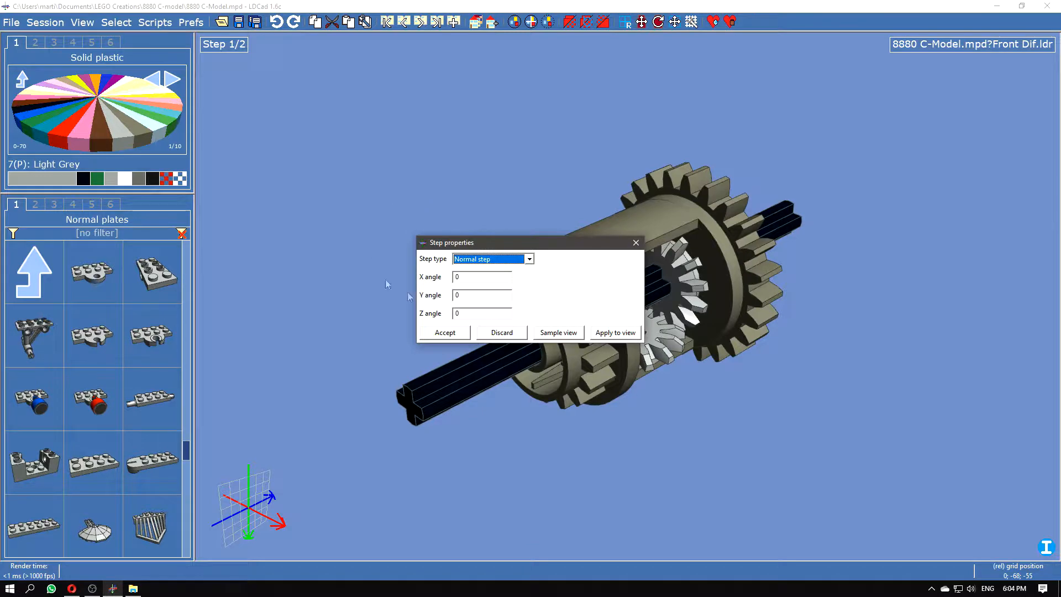
left_click(560, 333)
left_click_drag(574, 246, 472, 158)
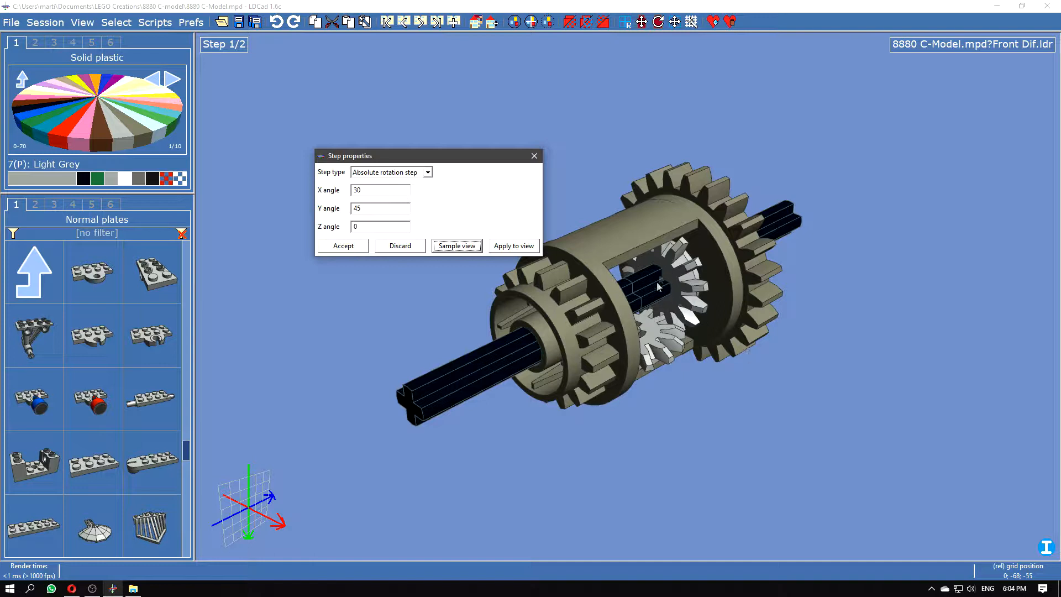
left_click(391, 209)
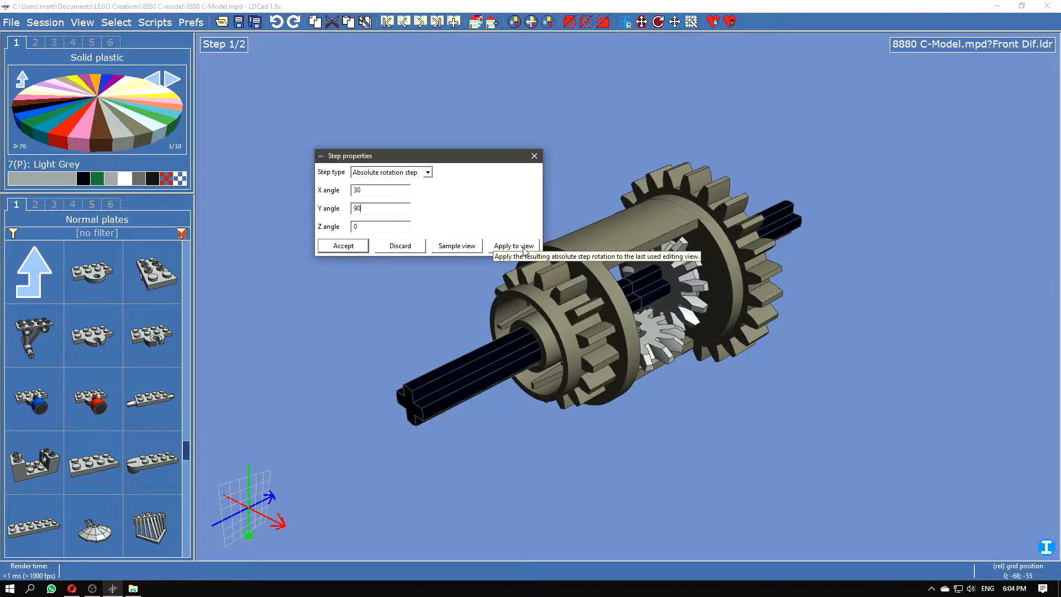
type("90")
left_click(524, 247)
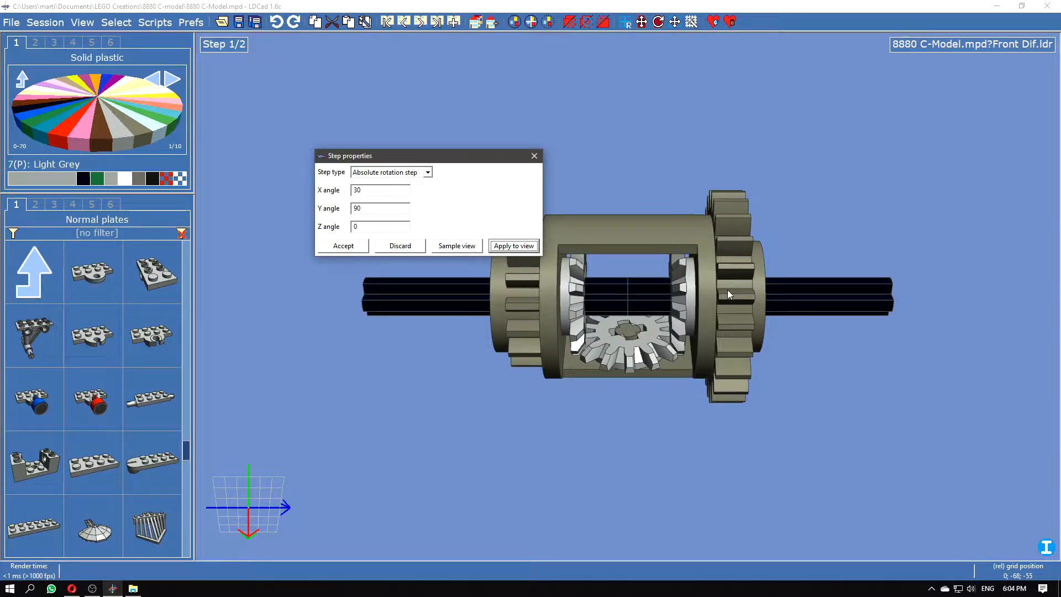
left_click_drag(465, 155, 560, 91)
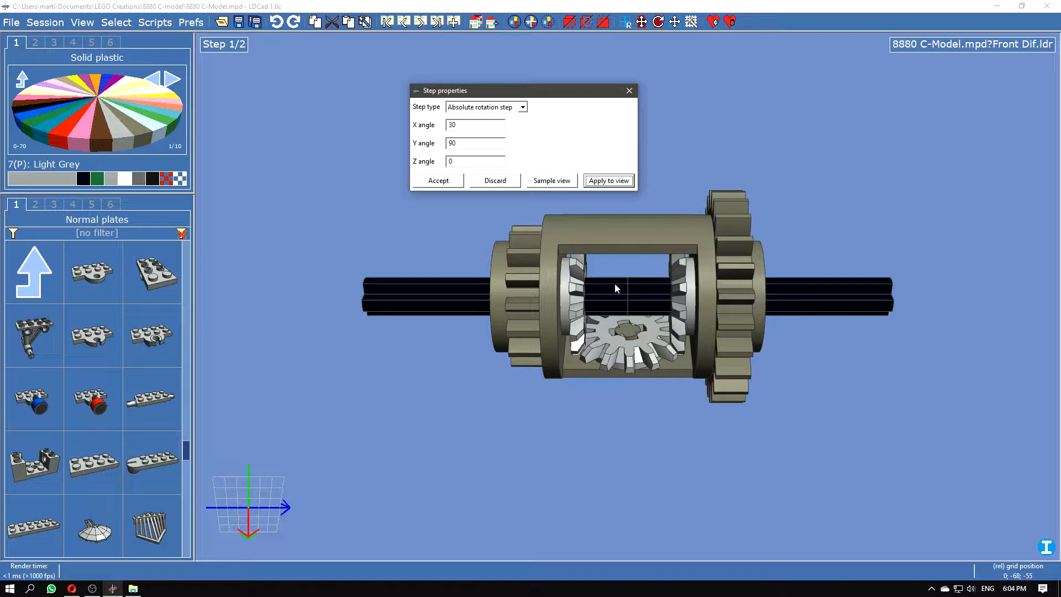
- Set the rotation step's Y angle to -90, apply it to the view, accept it and check the submodel's building step 2
left_click(473, 143)
type("-")
left_click(625, 186)
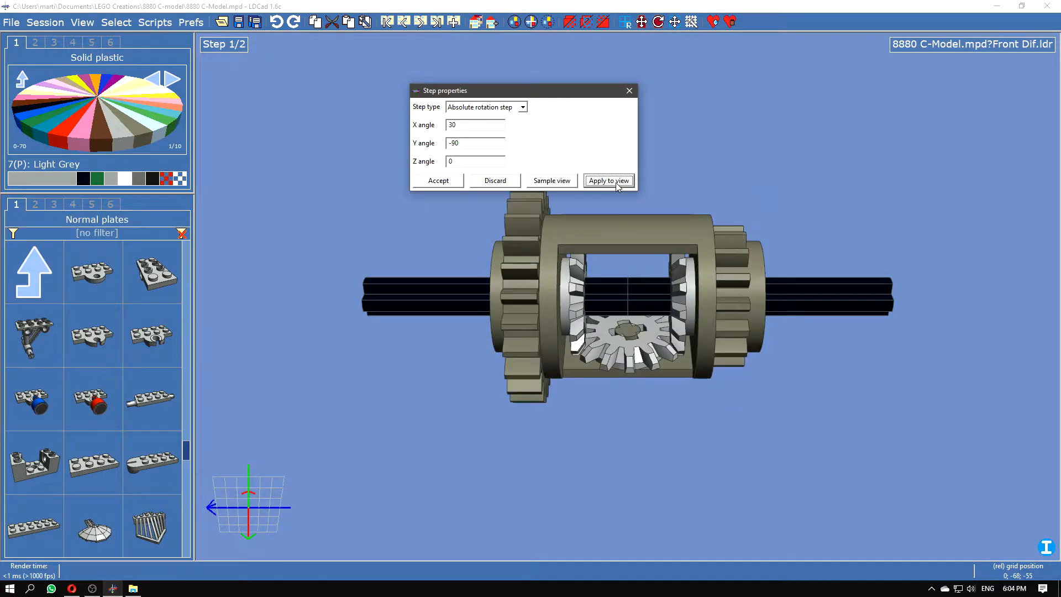
left_click(445, 182)
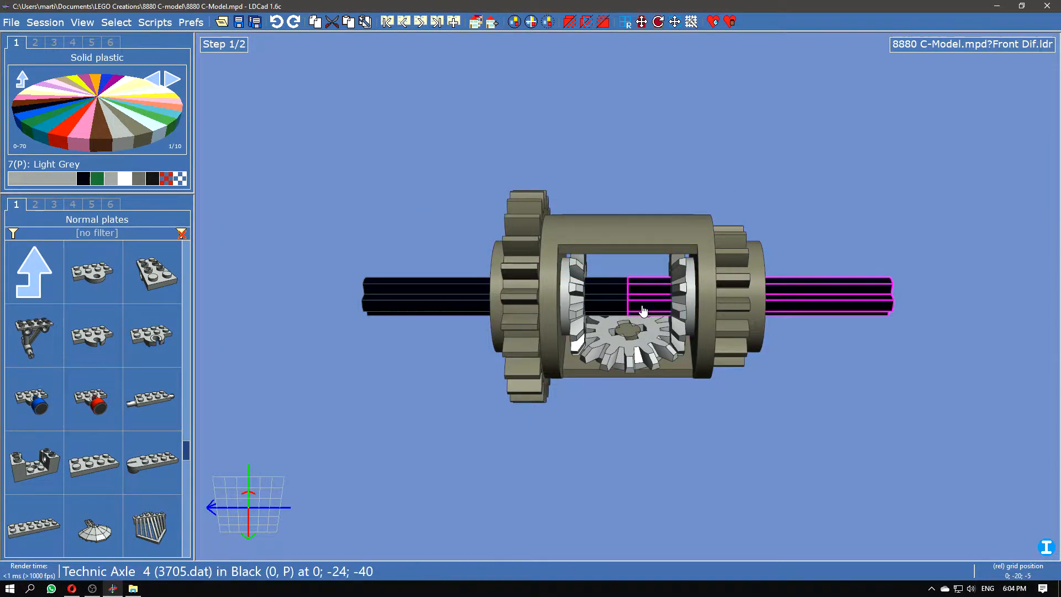
left_click(422, 25)
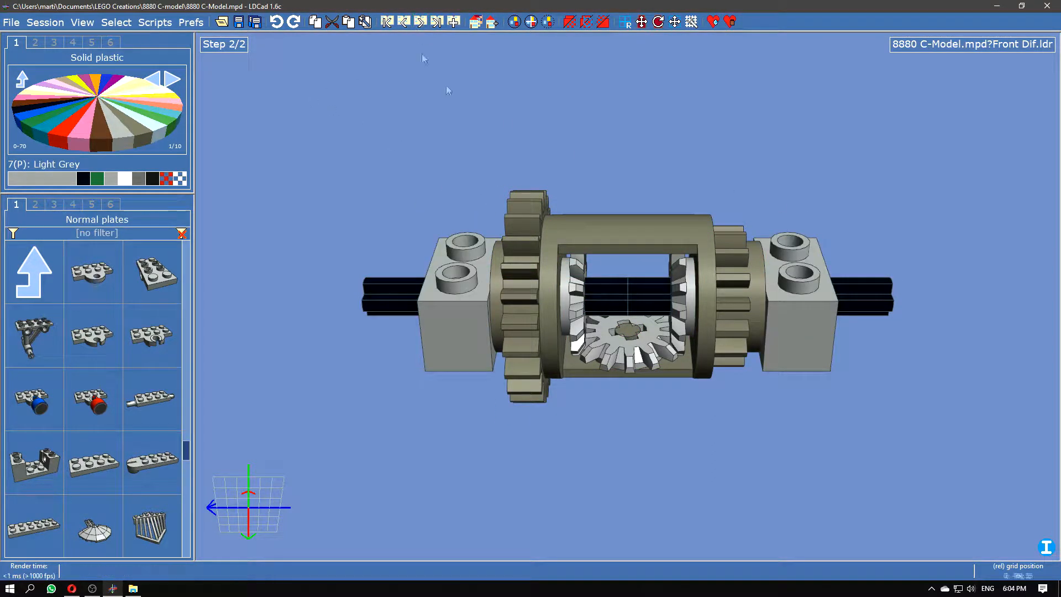
left_click(404, 21)
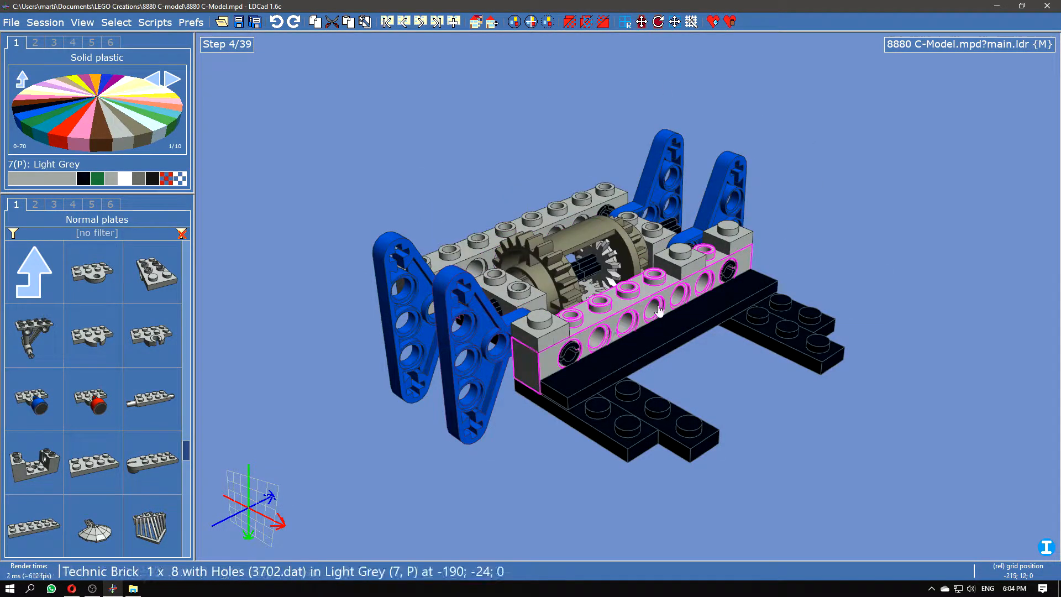
- Step through building steps 5 and 6 of the main model, comparing them and ending on step 6
left_click(421, 24)
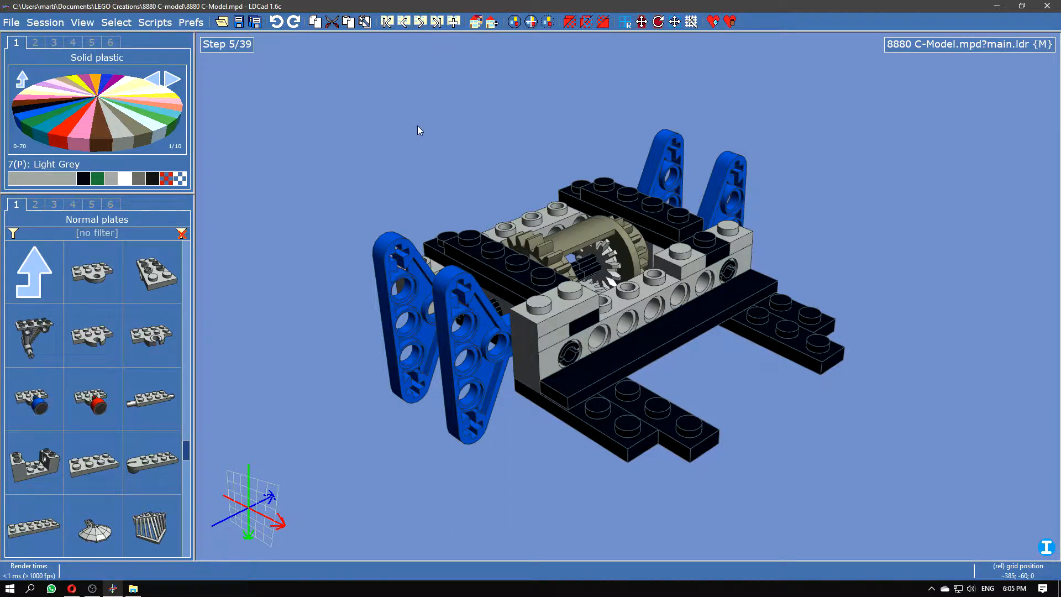
left_click(420, 23)
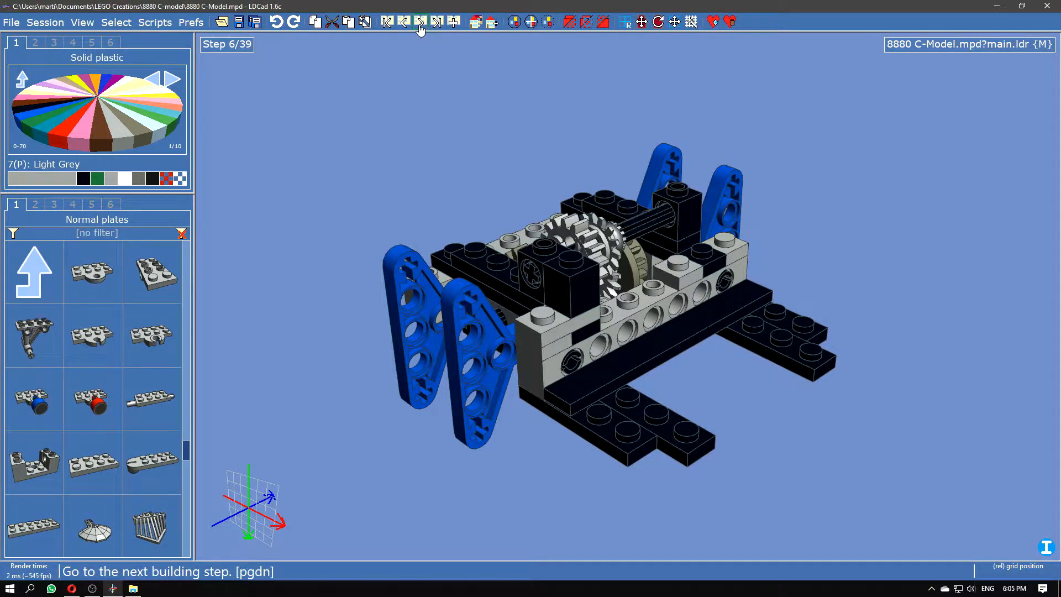
left_click(403, 22)
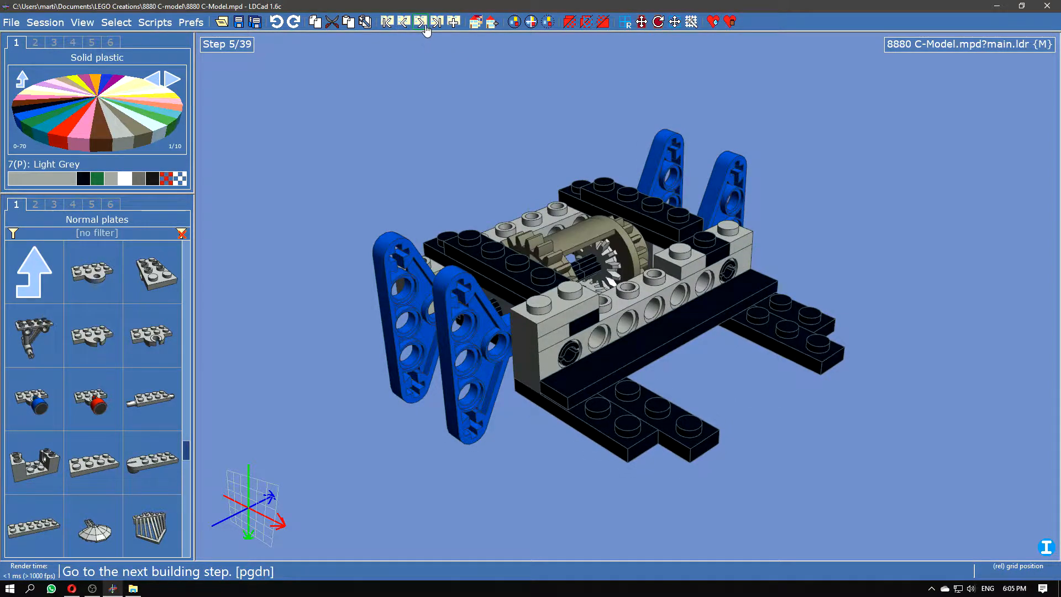
left_click(420, 22)
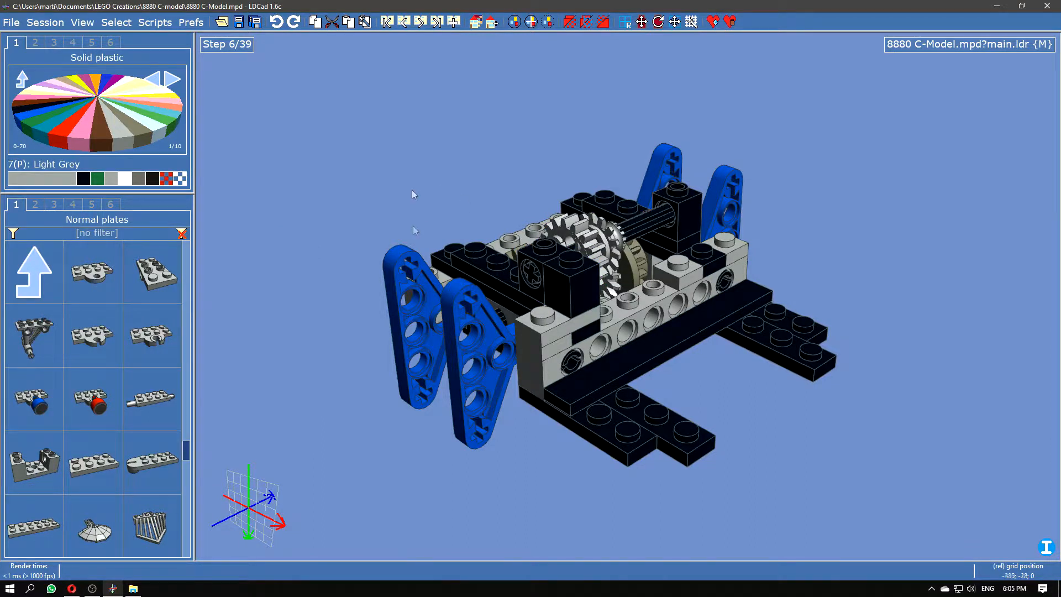
- Browse the models contained in the file and open the Callout1.ldr submodel with the grey half bush
left_click(111, 206)
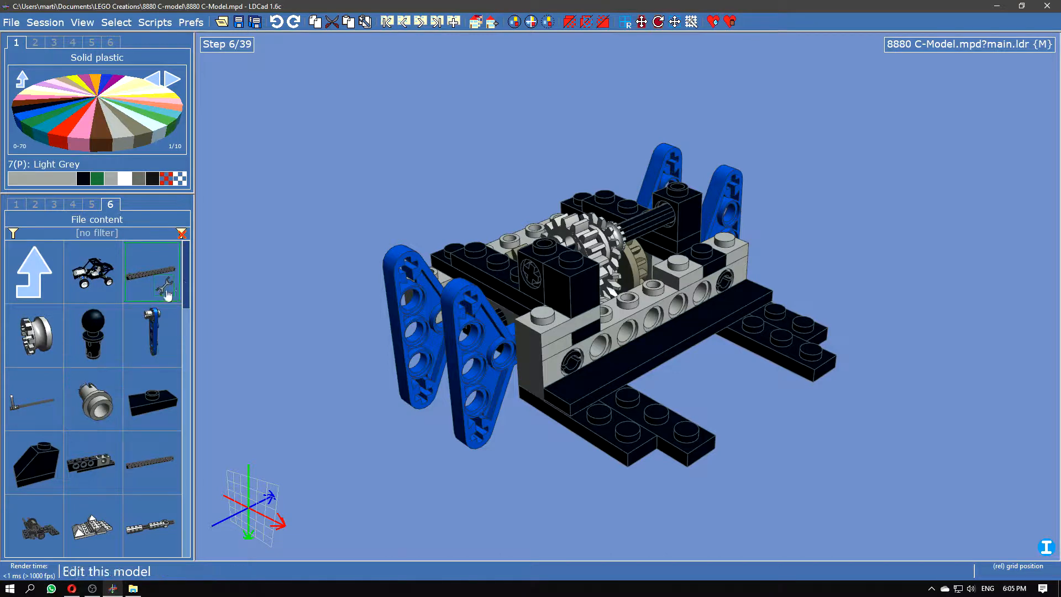
scroll(178, 380, "down", 5)
scroll(178, 380, "up", 5)
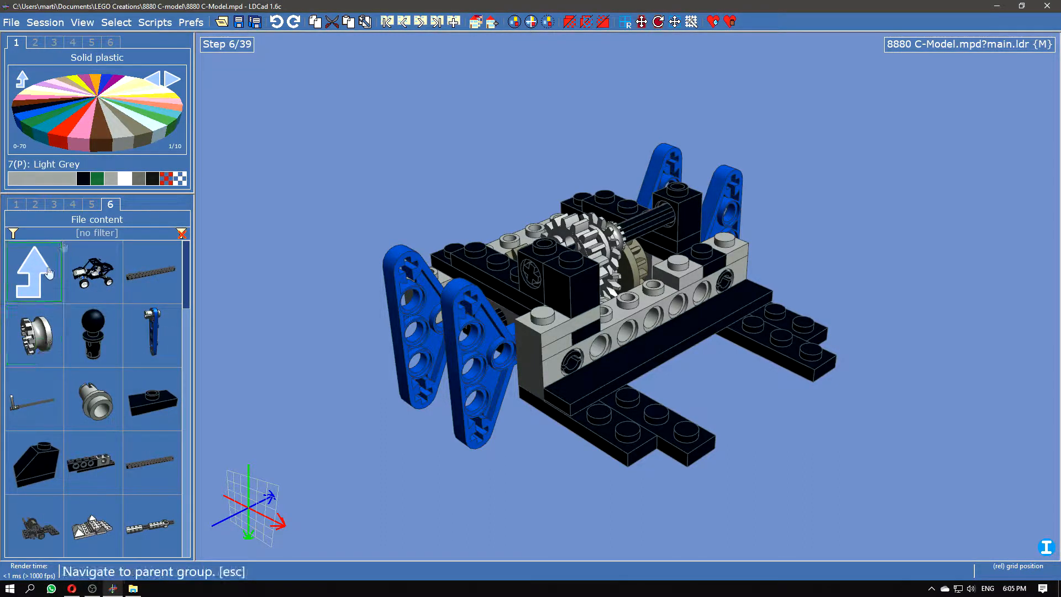
left_click(26, 332)
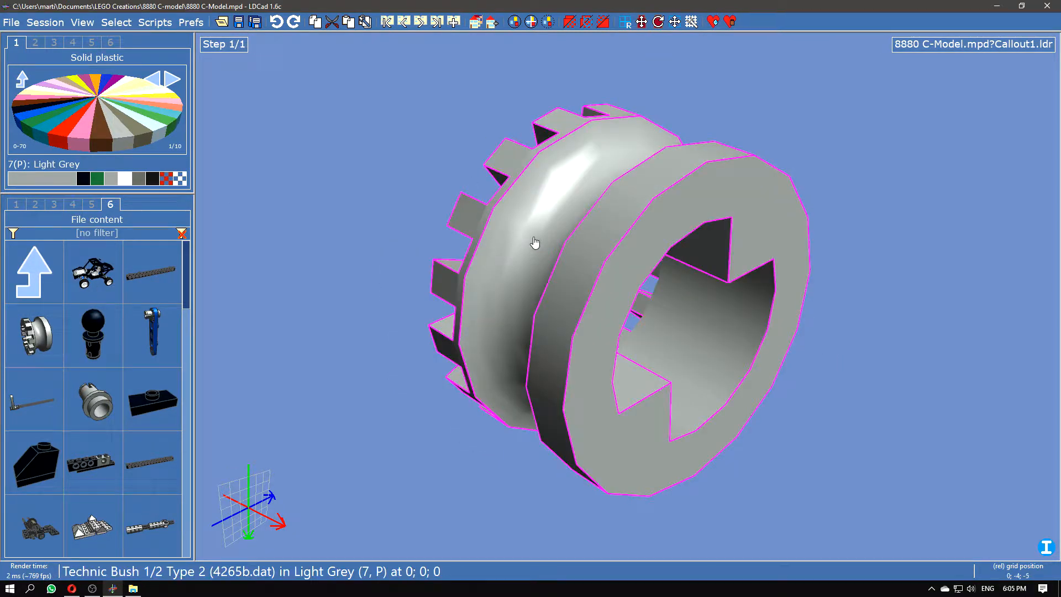
- Add a new building step to the Callout1.ldr submodel and go back to its step 1
scroll(694, 313, "down", 5)
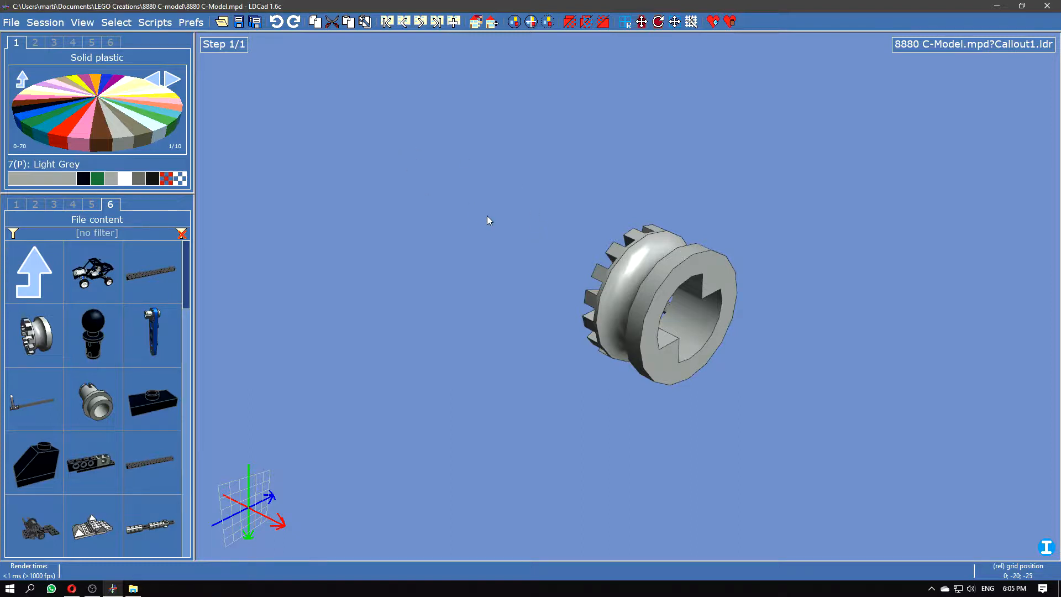
left_click(453, 21)
left_click(403, 21)
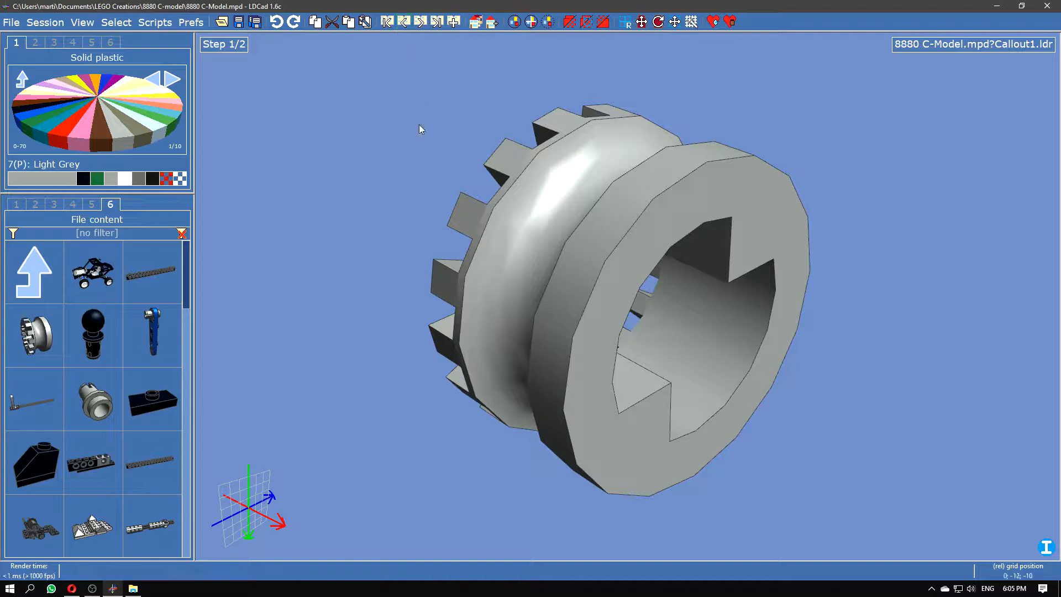
- Make step 1 of Callout1.ldr an absolute rotation step with angles X 30, Y -45, Z 0, apply it to the view and accept it
key("ctrl+r")
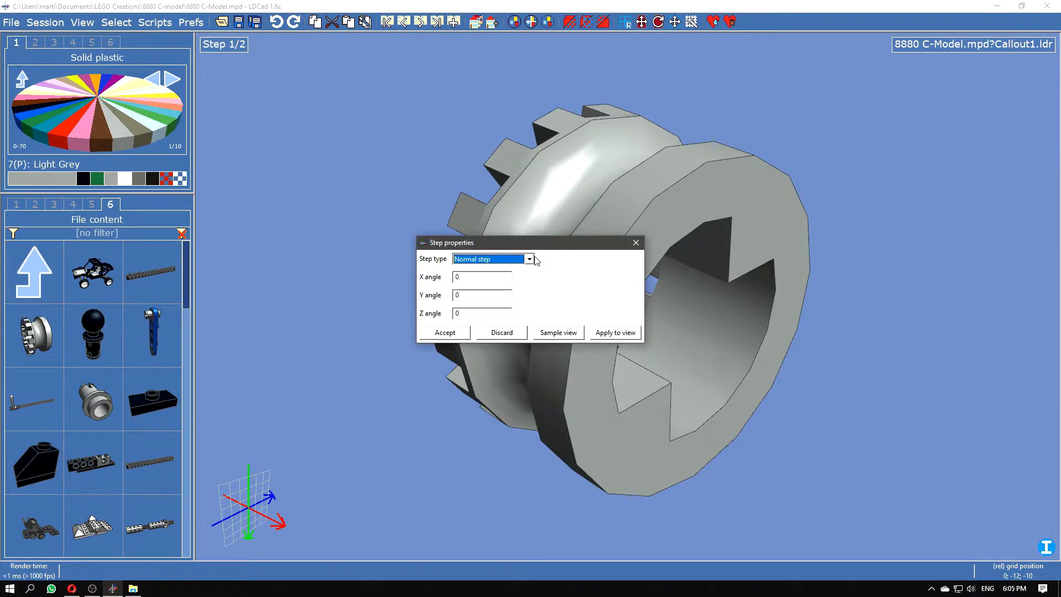
left_click(566, 333)
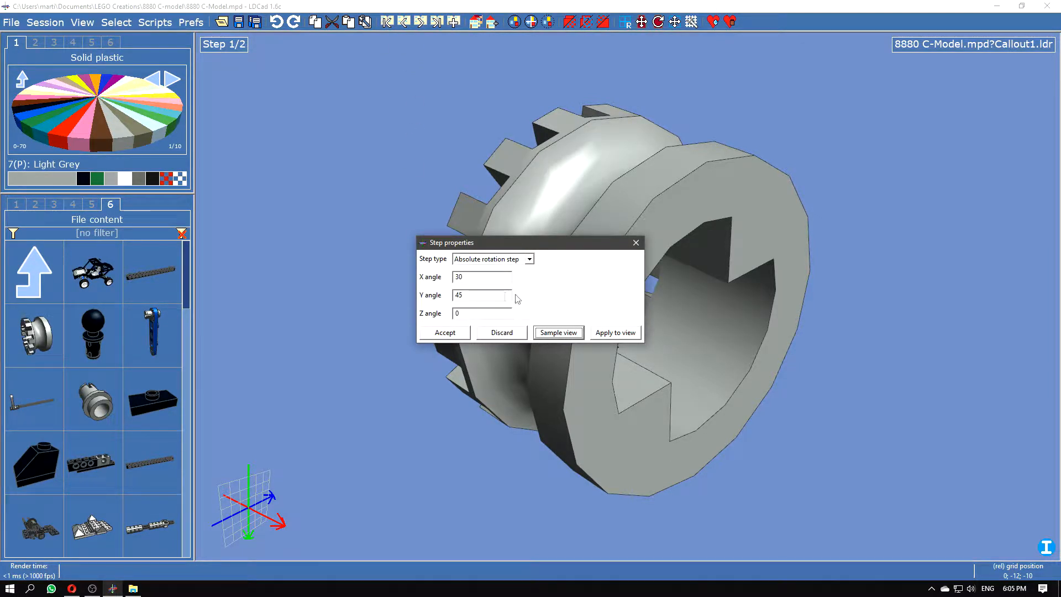
left_click(456, 295)
type("-")
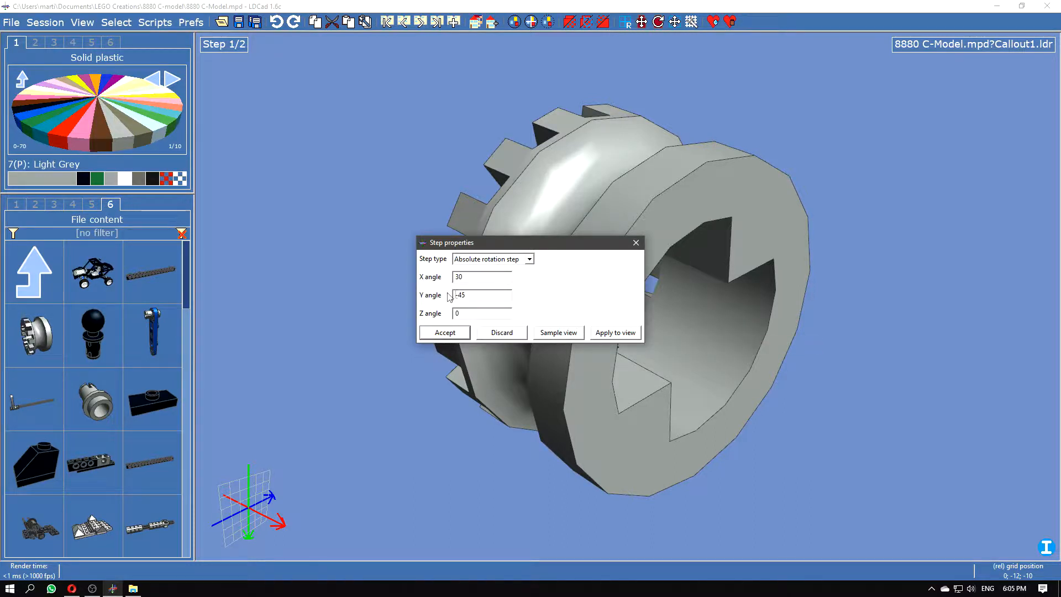
left_click(617, 333)
left_click_drag(563, 243, 430, 231)
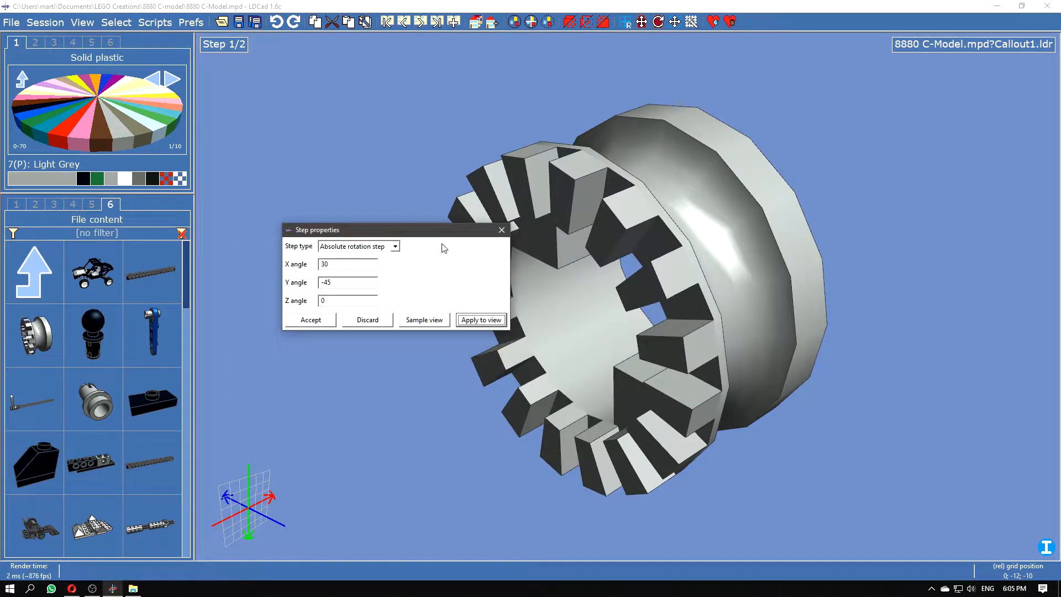
left_click(308, 320)
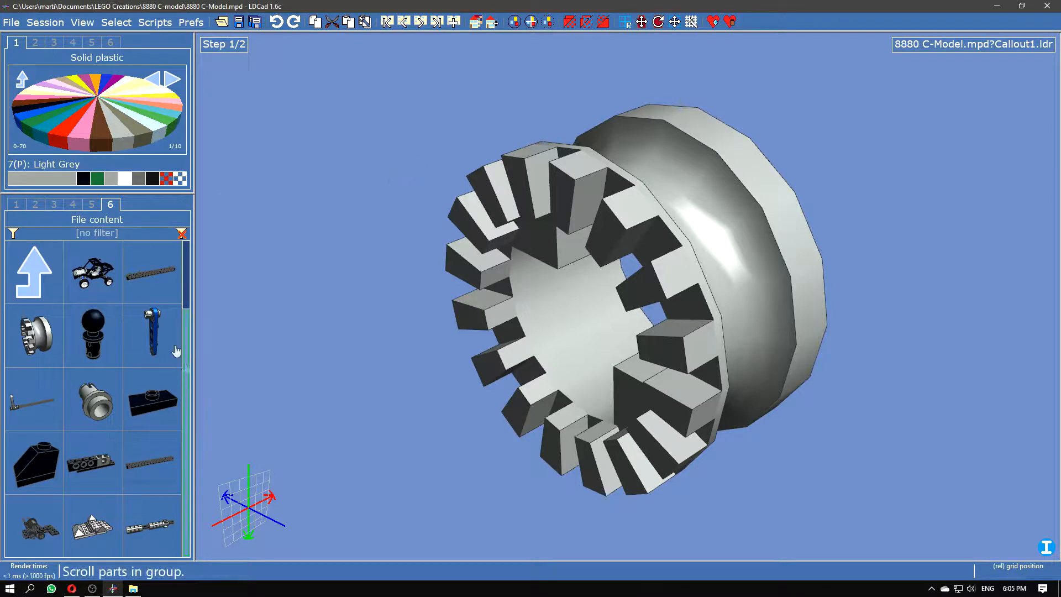
- Change the Y angle of Callout1.ldr's rotation step to -135, apply it to the view and accept it
mouse_move(184, 271)
left_mouse_down()
mouse_move(186, 301)
mouse_move(183, 270)
left_mouse_up()
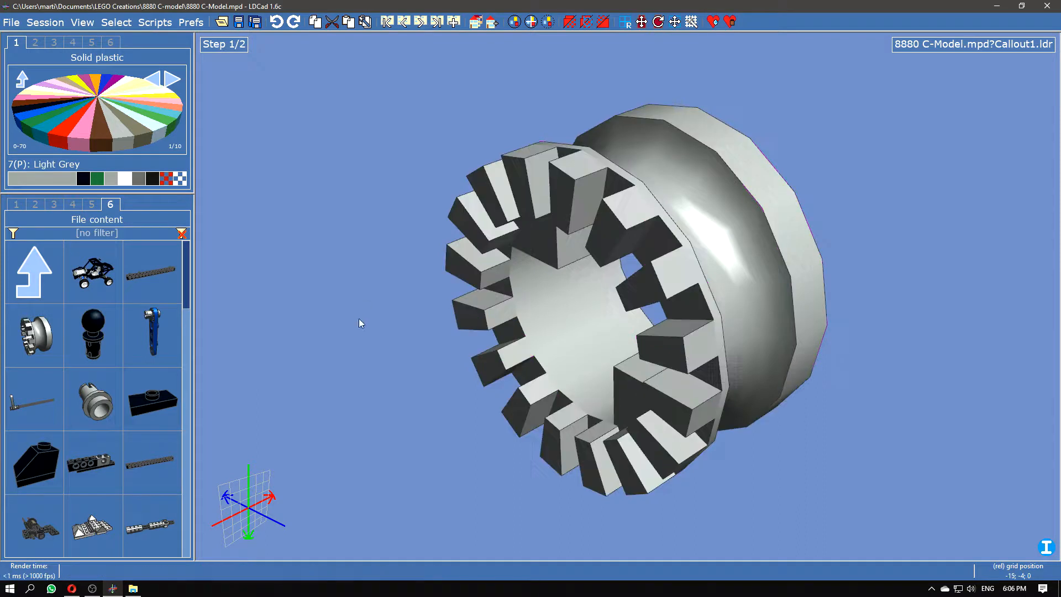
key("ctrl+r")
left_click_drag(467, 295, 459, 295)
type("1")
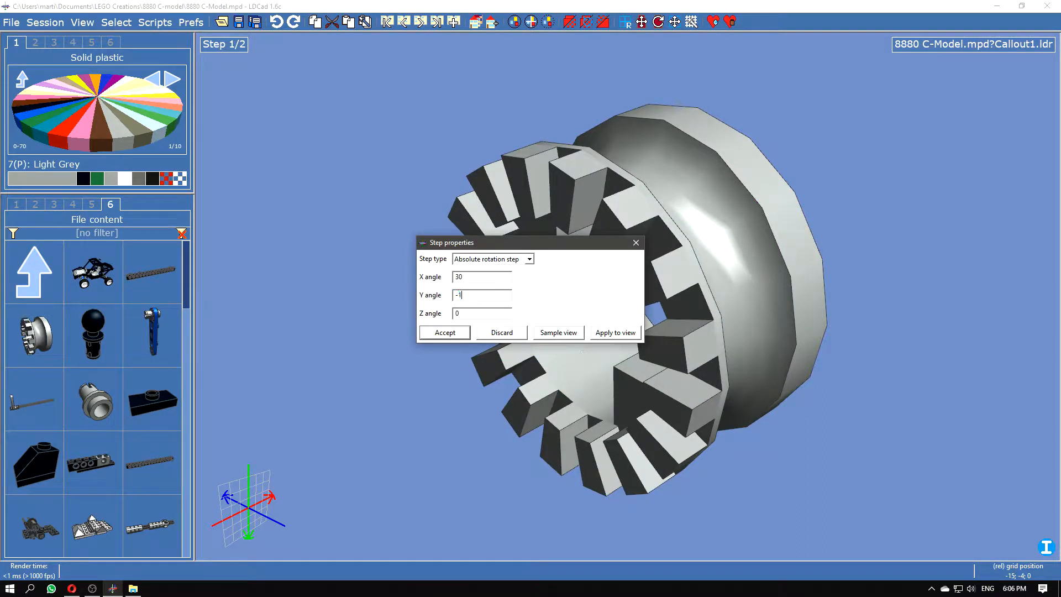
type("35")
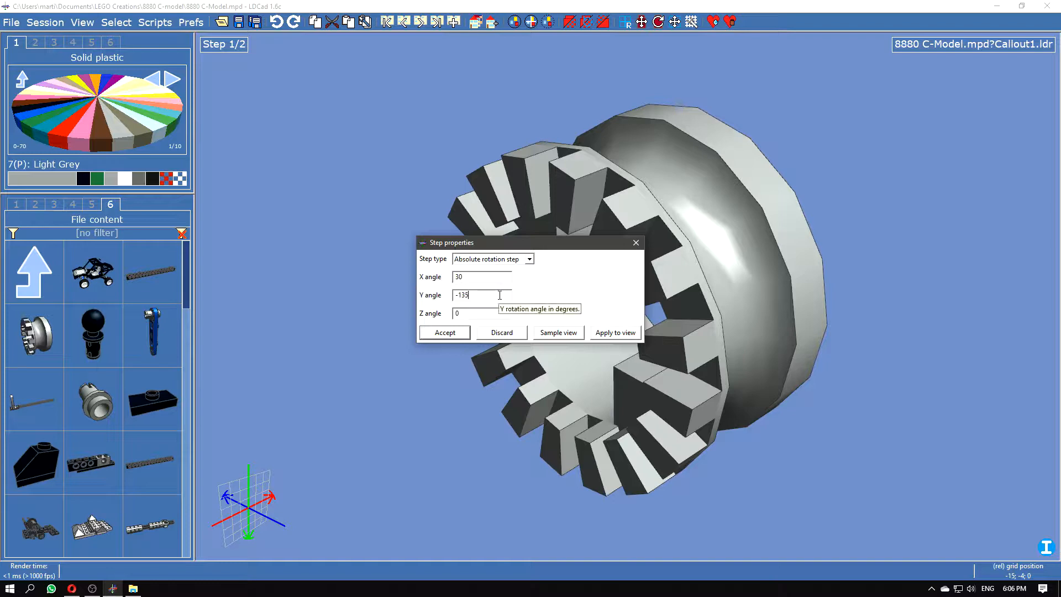
left_click(603, 334)
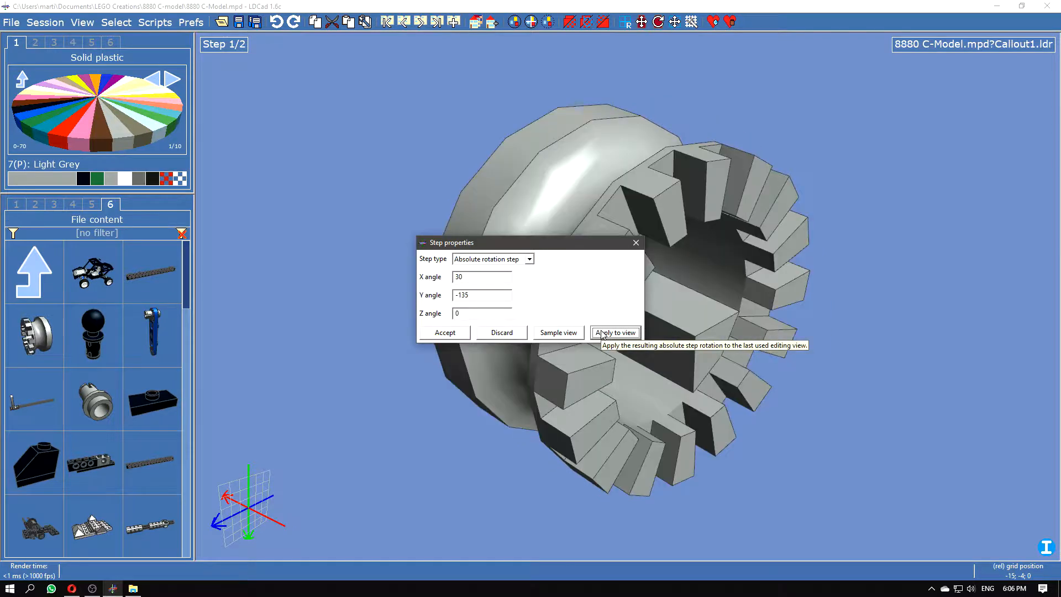
left_click(443, 332)
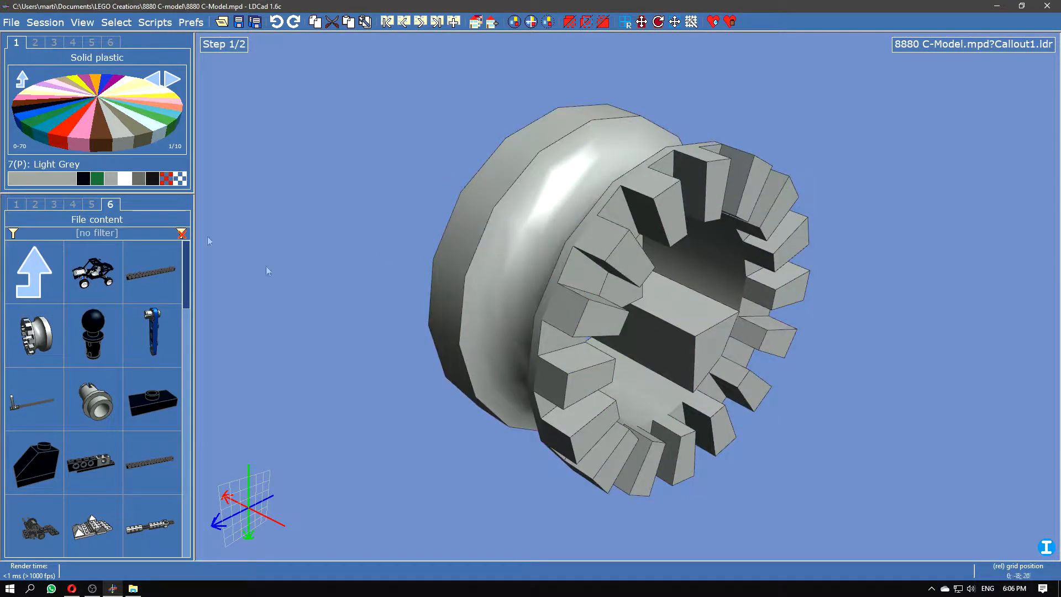
- Return to the main model at building step 6 and open the Front dif idler.ldr submodel
scroll(176, 337, "down", 5)
scroll(173, 351, "down", 3)
scroll(174, 304, "up", 10)
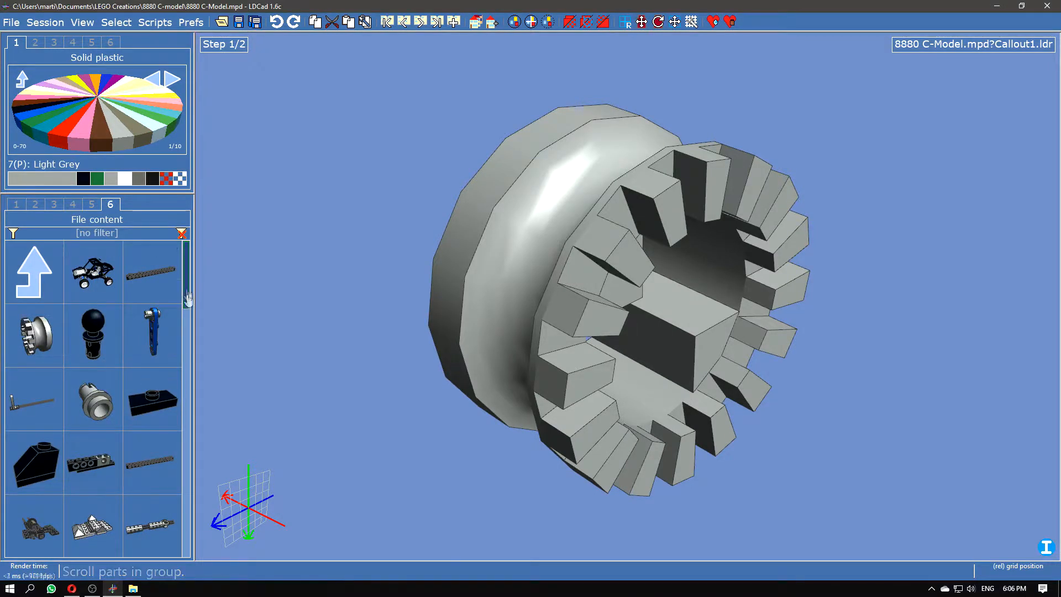
left_click(110, 288)
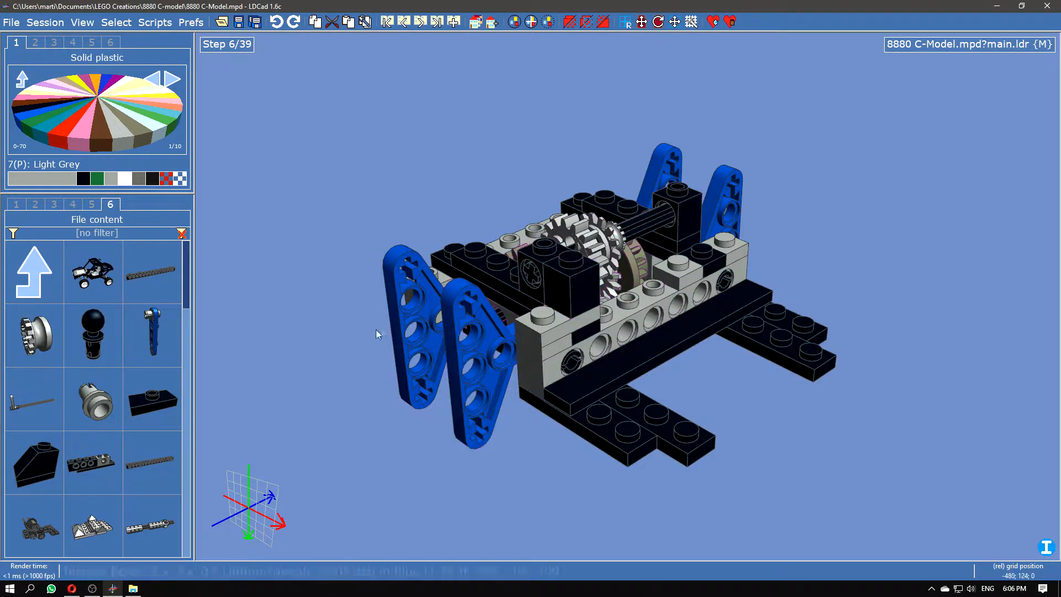
double_click(614, 251)
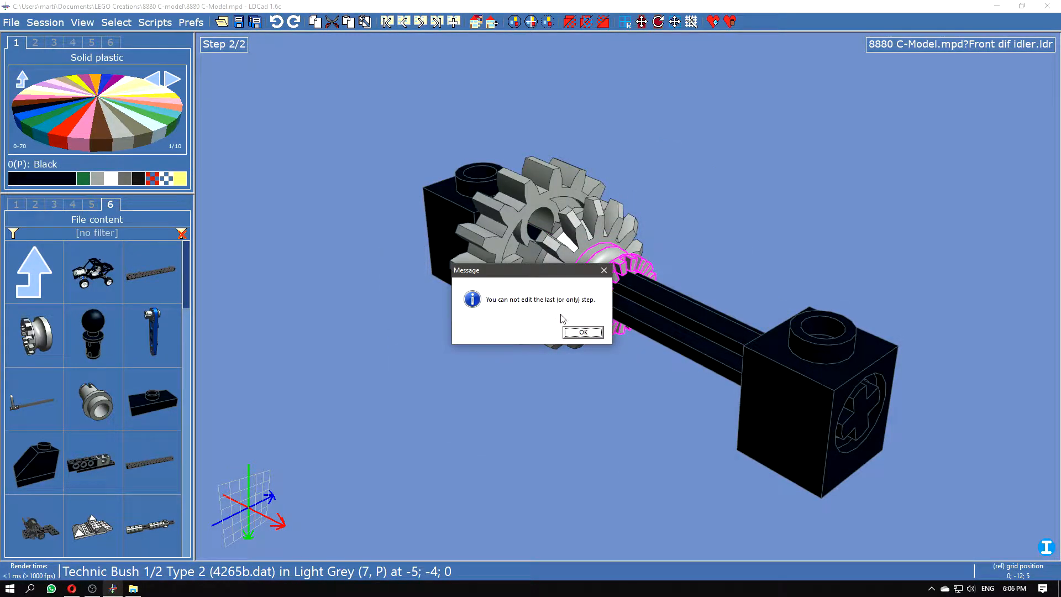
- Make step 1 of Front dif idler.ldr an absolute rotation step with angles X 30, Y 0, Z 0, apply it to the view and accept it
left_click(578, 333)
key("Page_Up")
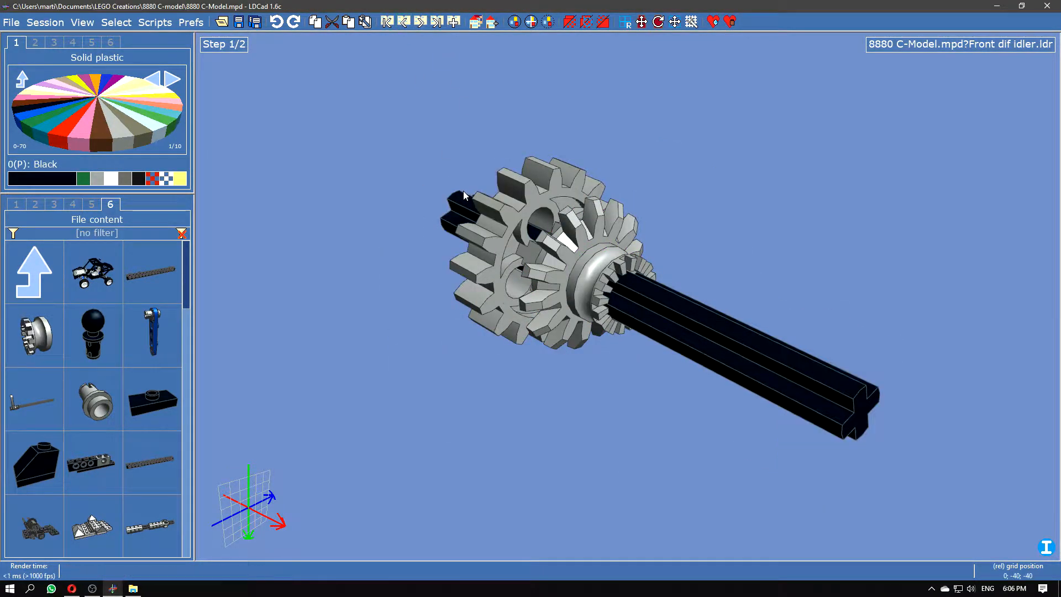
key("Return")
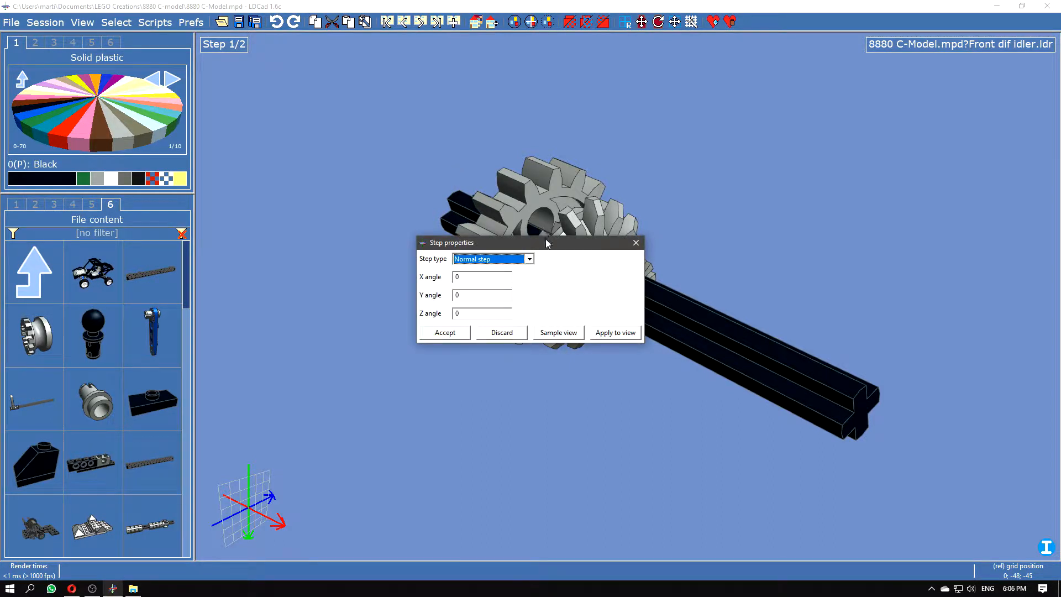
left_click(553, 333)
left_click_drag(487, 295, 312, 291)
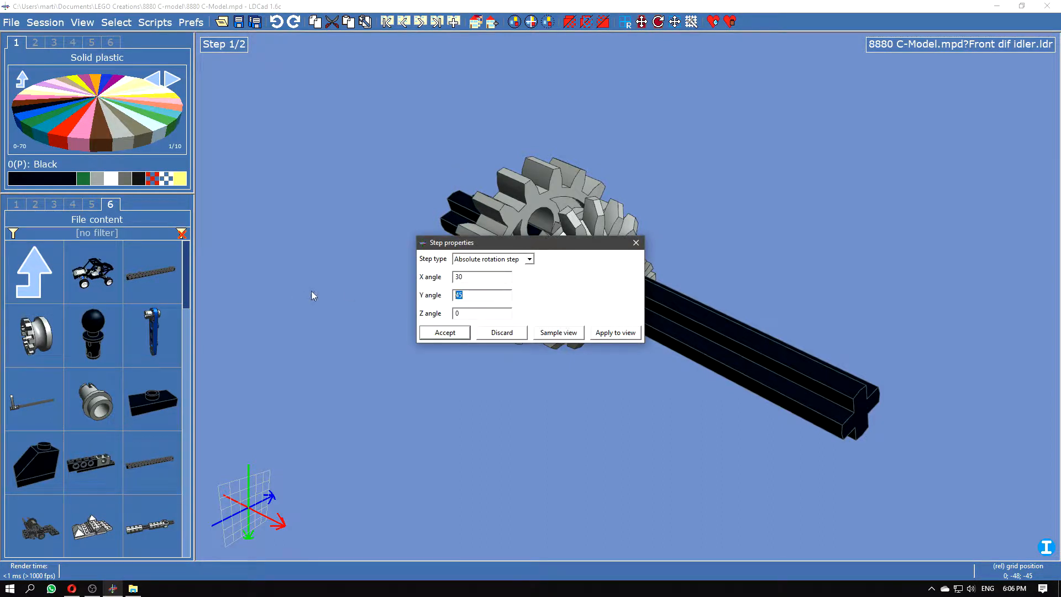
type("0")
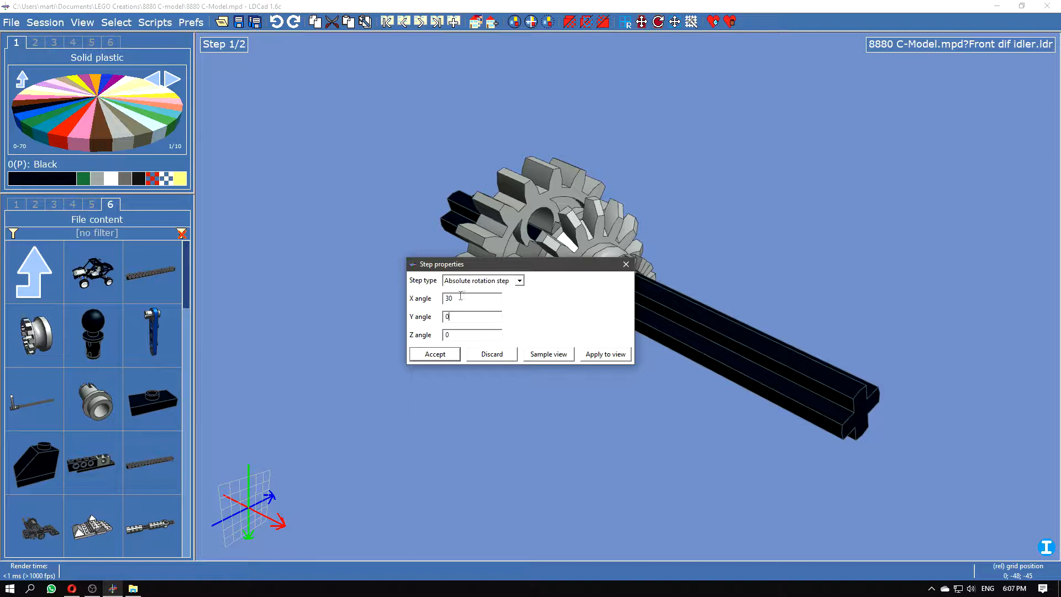
left_click(607, 357)
left_click_drag(574, 268, 704, 237)
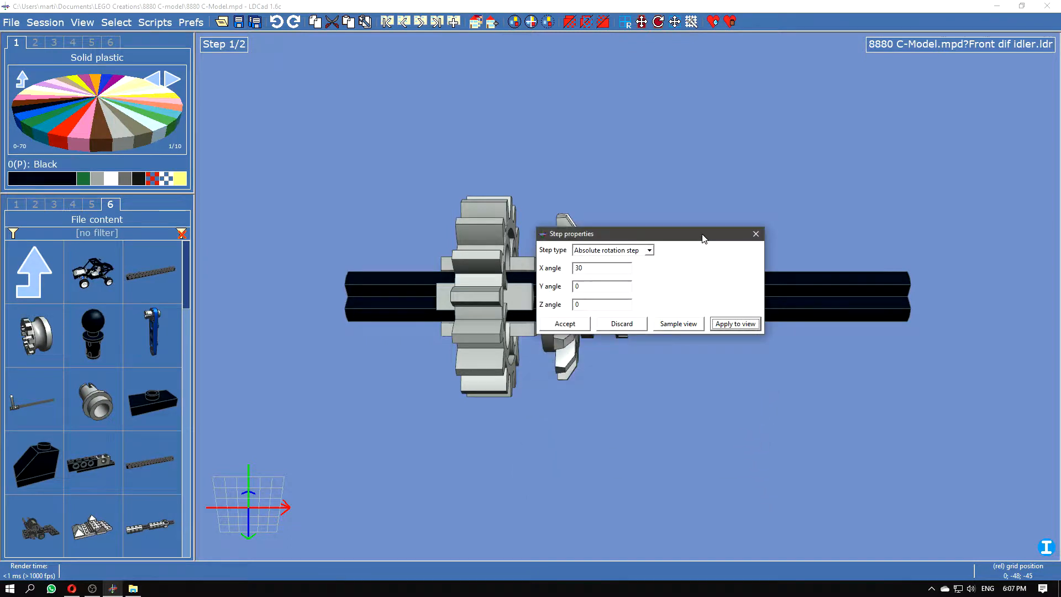
left_click(567, 324)
- Check the view of Front dif idler.ldr's two building steps and return to the main model at building step 6
left_click(420, 21)
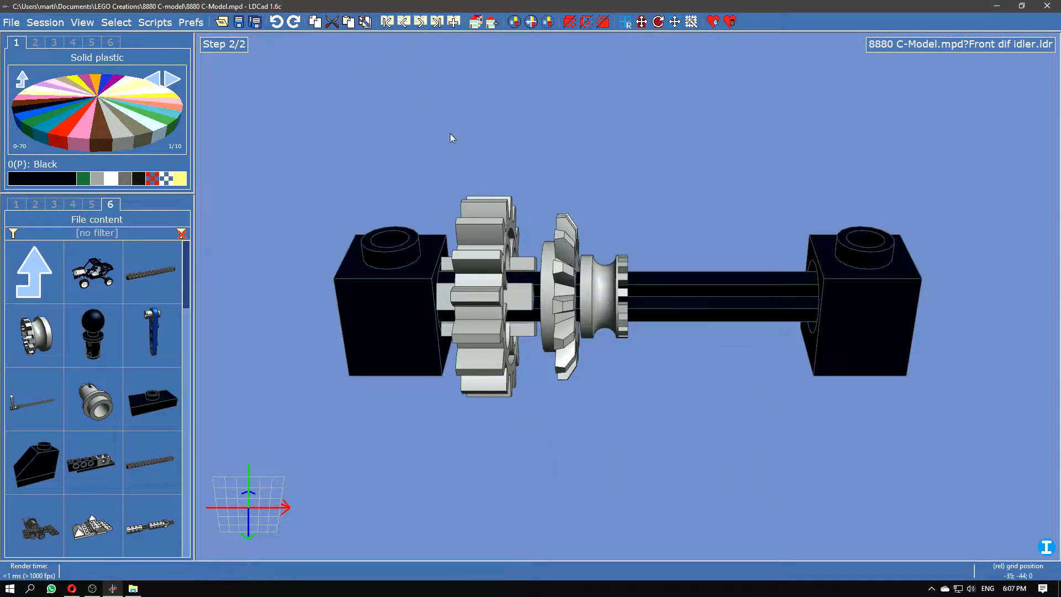
left_click(404, 22)
key("ctrl+Tab")
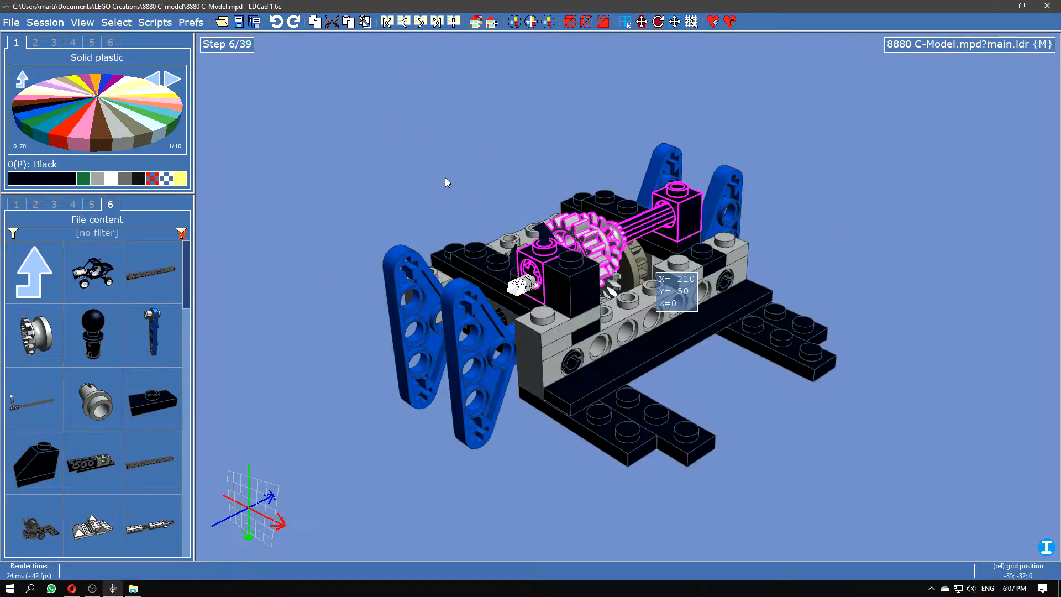
left_click(850, 243)
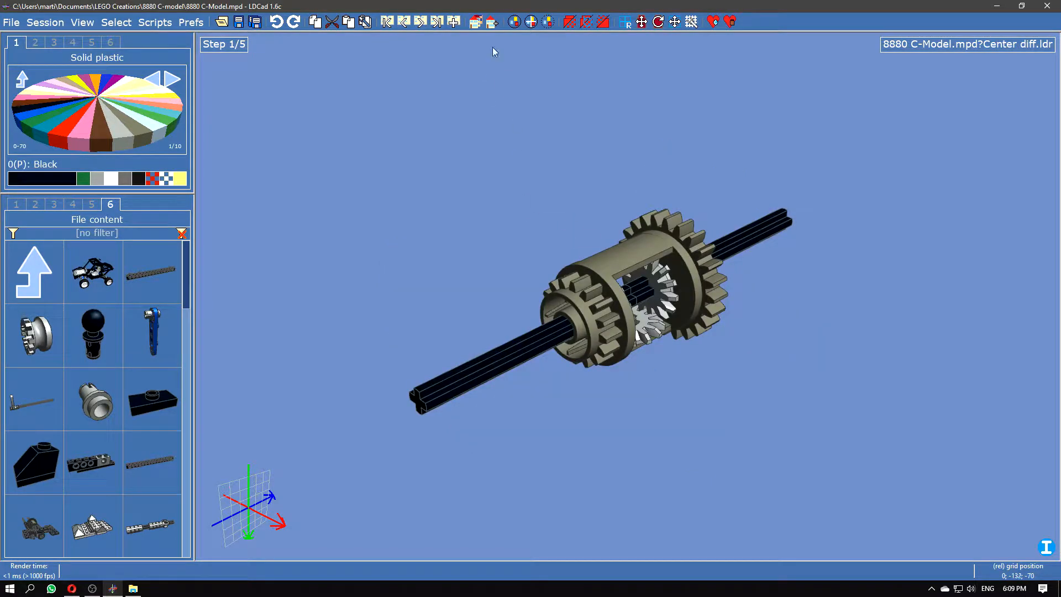
- Make step 1 of Center diff.ldr an absolute rotation step with angles X 30, Y 90, Z 0, apply it to the view and accept it
left_click(437, 22)
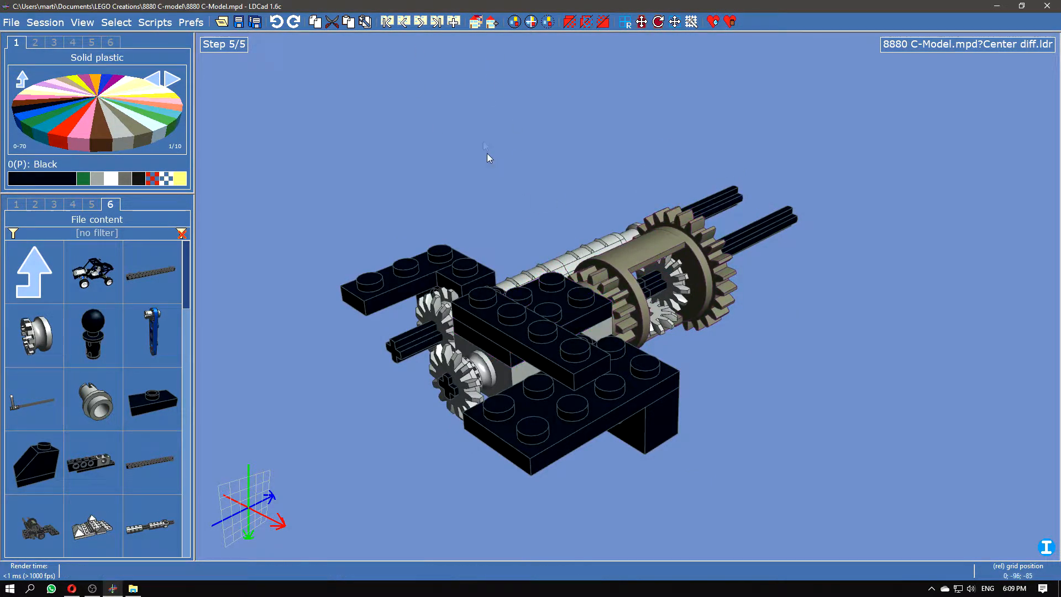
left_click(387, 22)
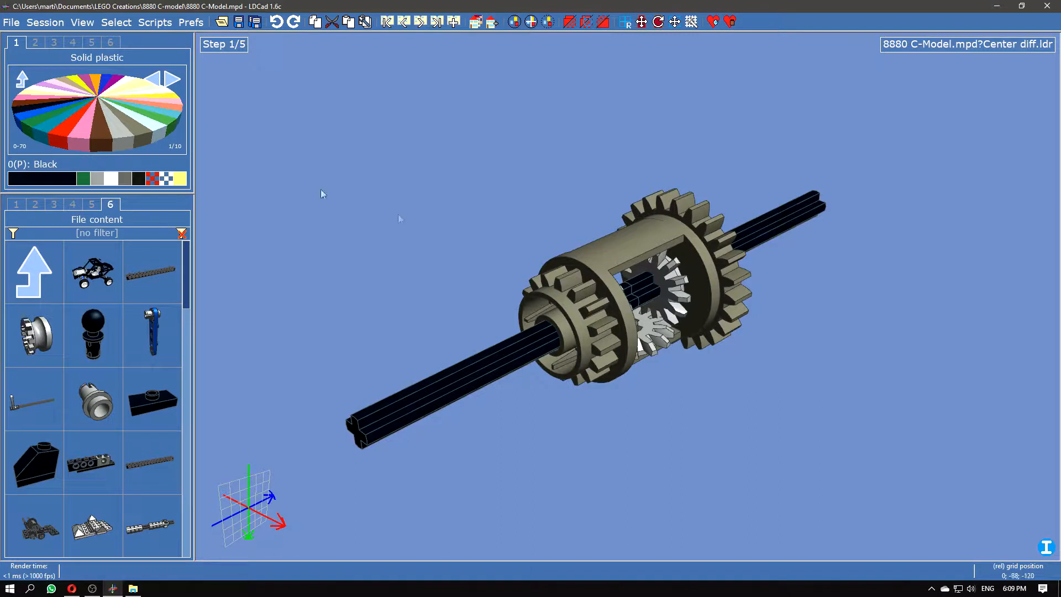
key("ctrl+r")
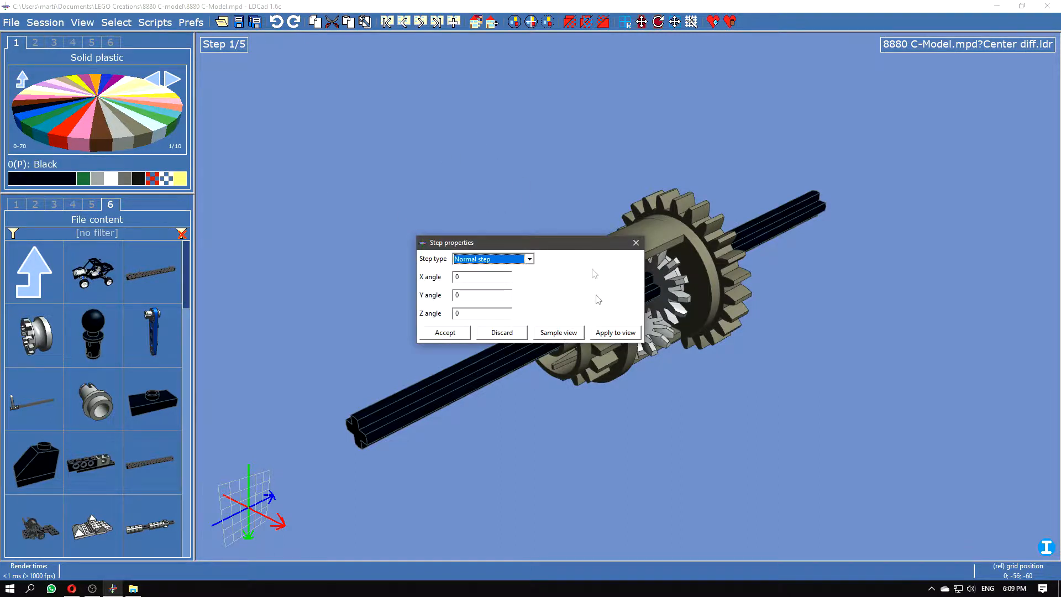
left_click_drag(581, 244, 501, 175)
left_click(478, 263)
left_click_drag(400, 225, 346, 232)
type("90")
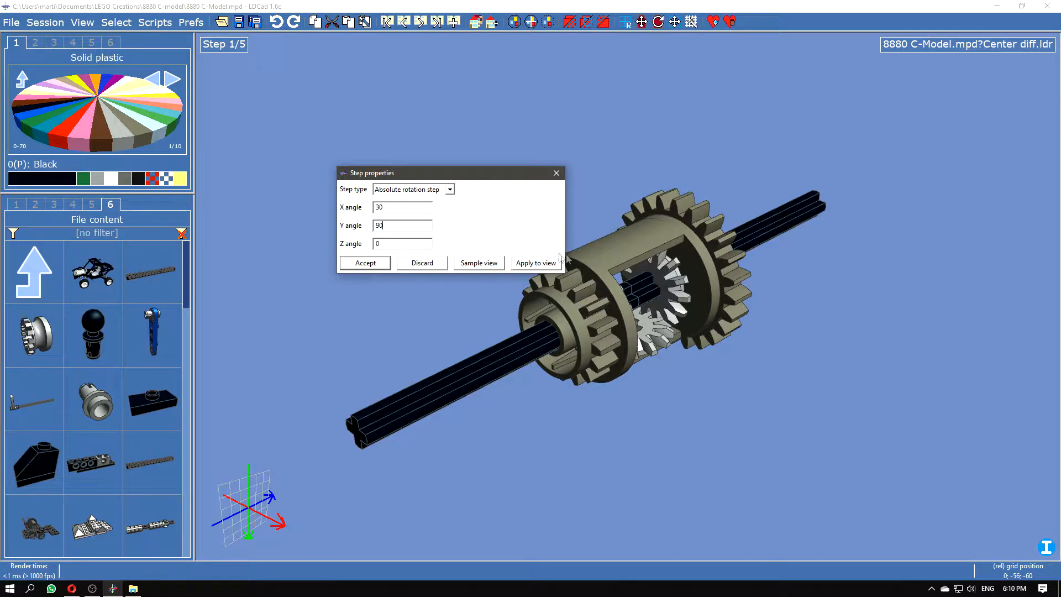
left_click(534, 263)
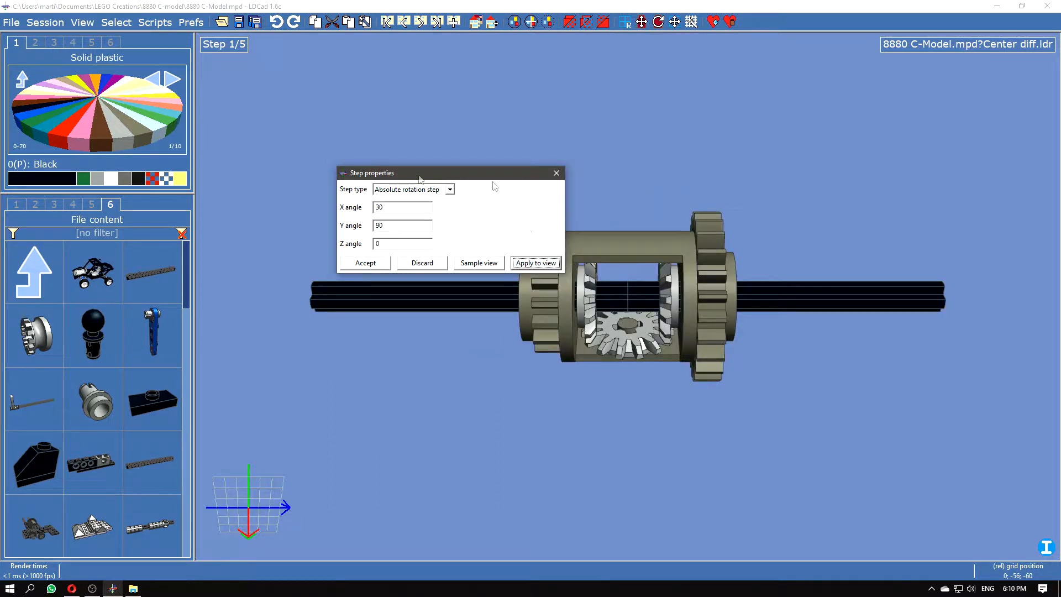
left_click(379, 262)
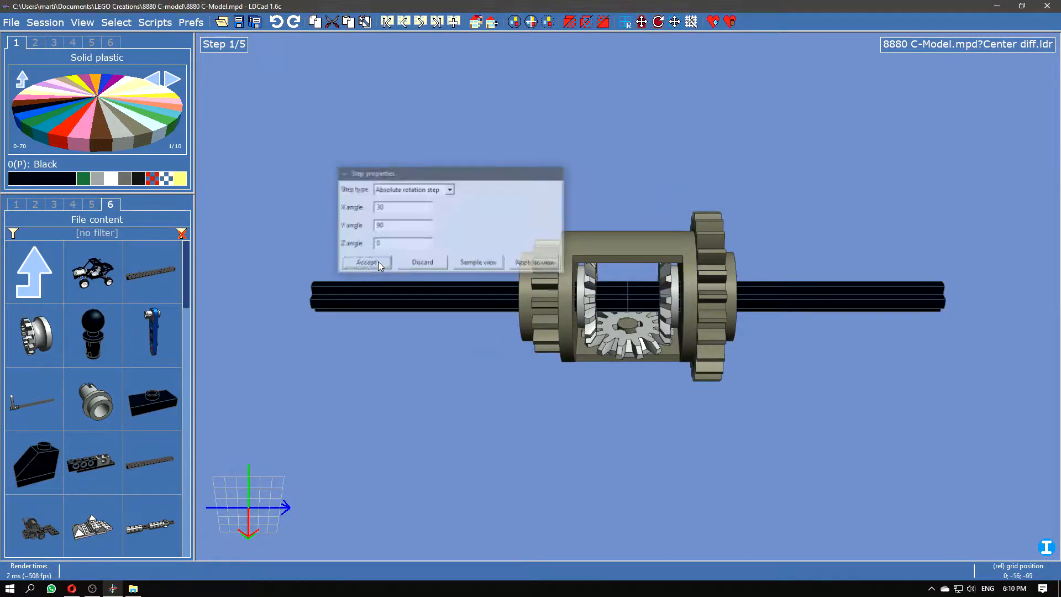
- Make step 2 of Center diff.ldr an absolute rotation step with angles X 30, Y 45, Z 0, apply it to the view and accept it
left_click(420, 24)
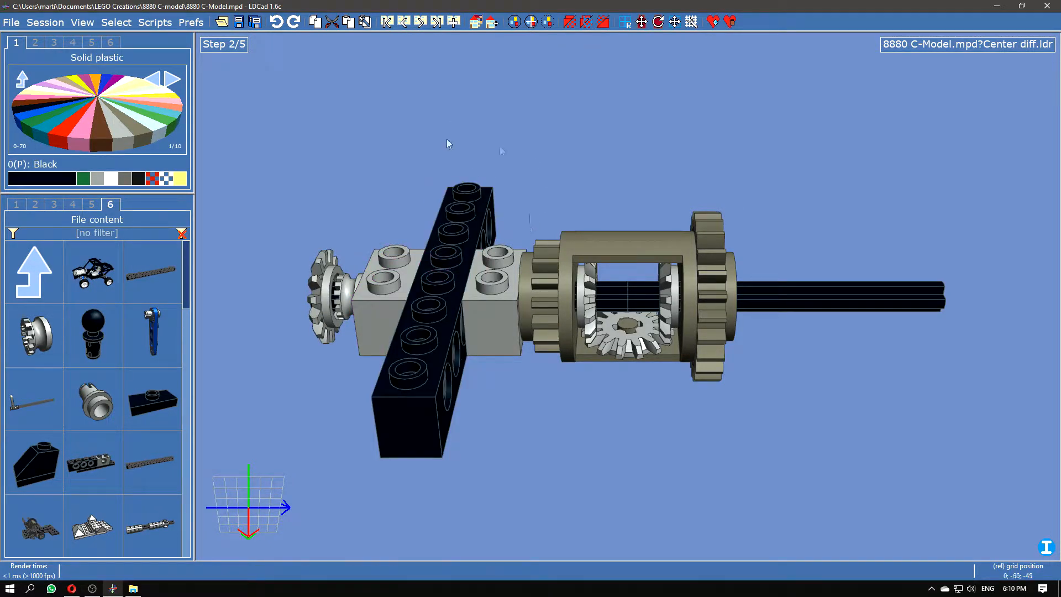
key("ctrl+r")
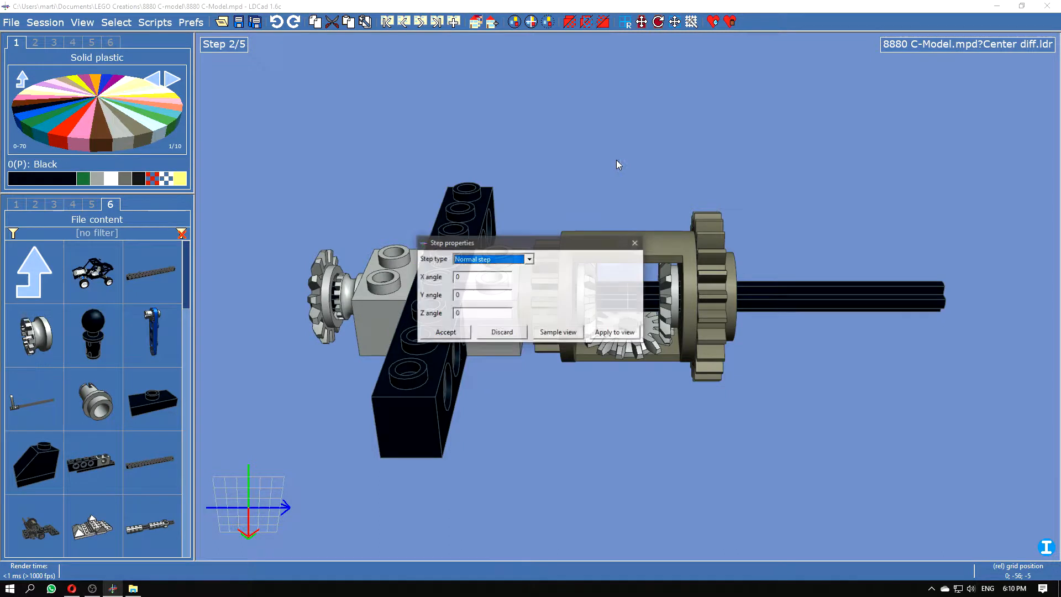
left_click(564, 333)
double_click(458, 295)
type("45")
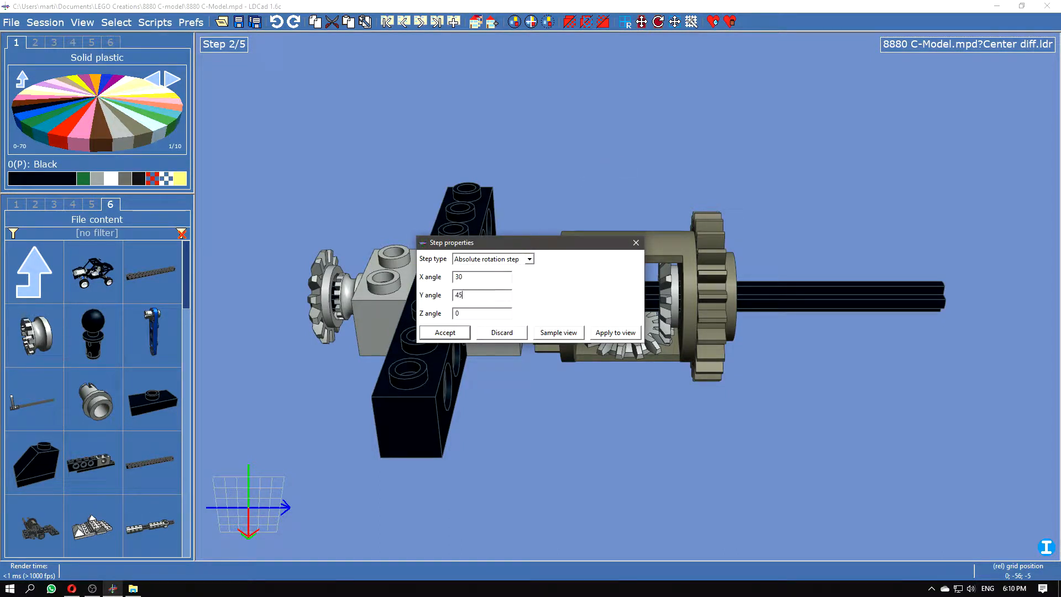
left_click(616, 332)
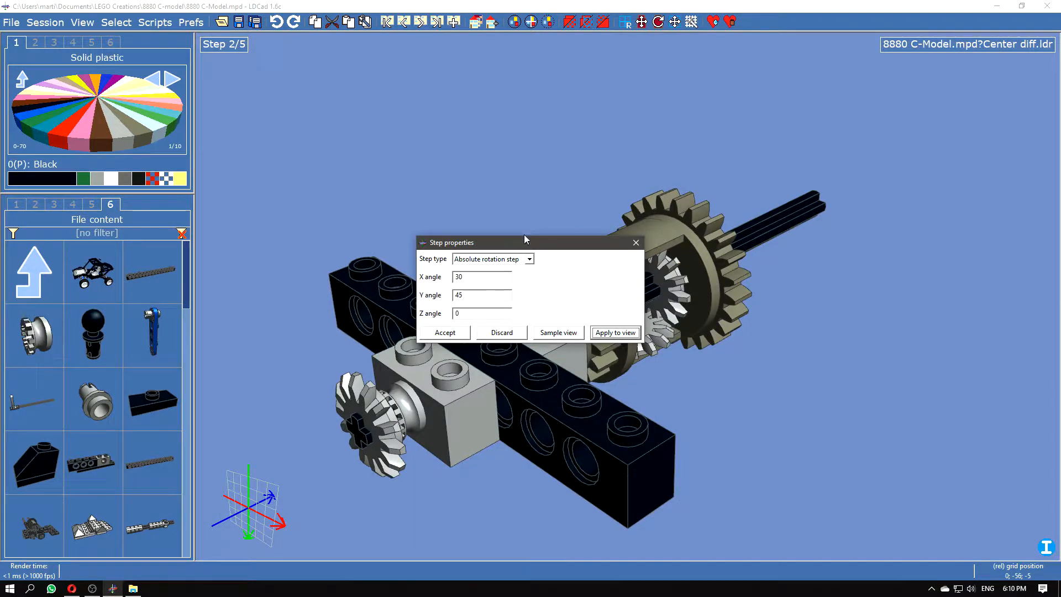
left_click(445, 333)
- Go back and forth through building steps 1 to 3 of Center diff.ldr to check the view rotation of each step
left_click(404, 22)
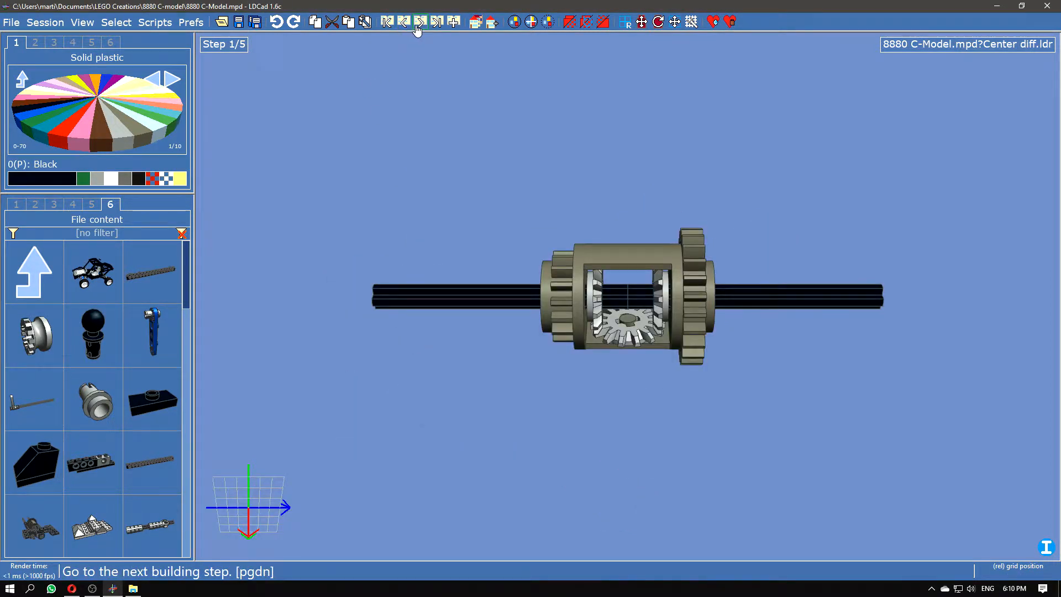
left_click(420, 22)
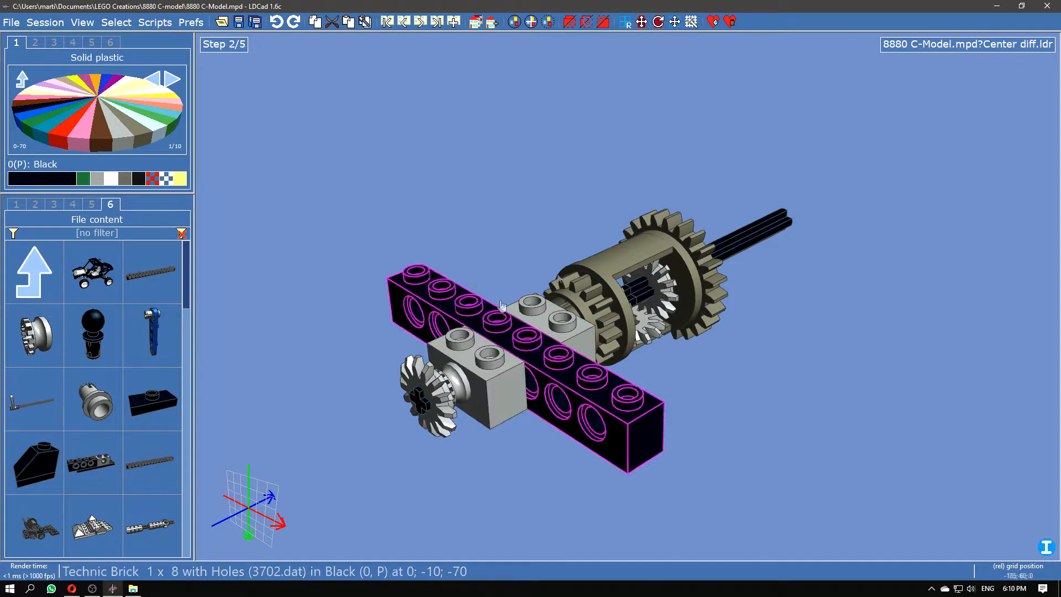
left_click(419, 27)
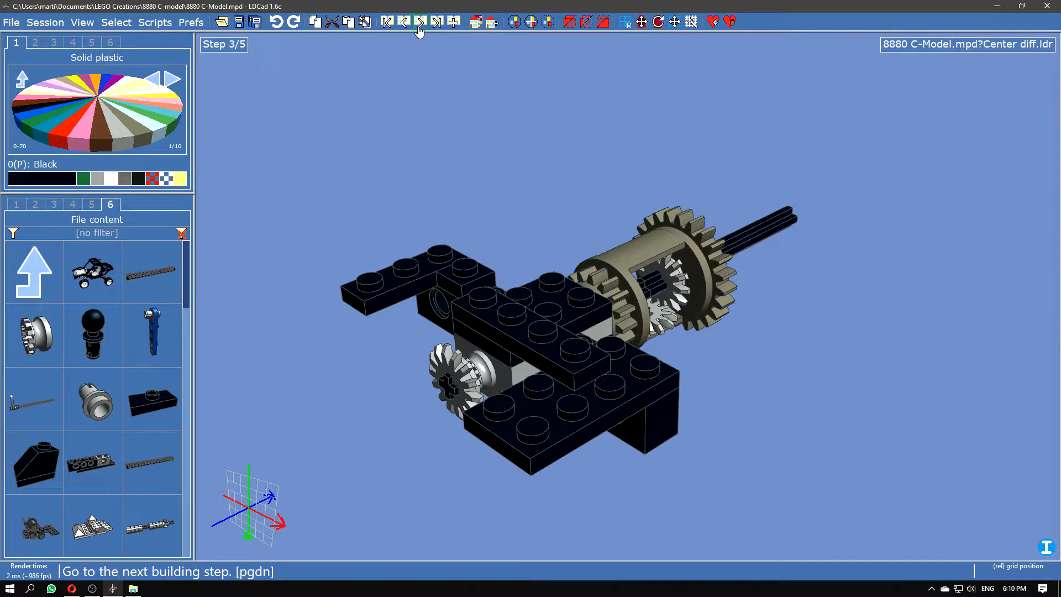
left_click(404, 22)
left_click(421, 23)
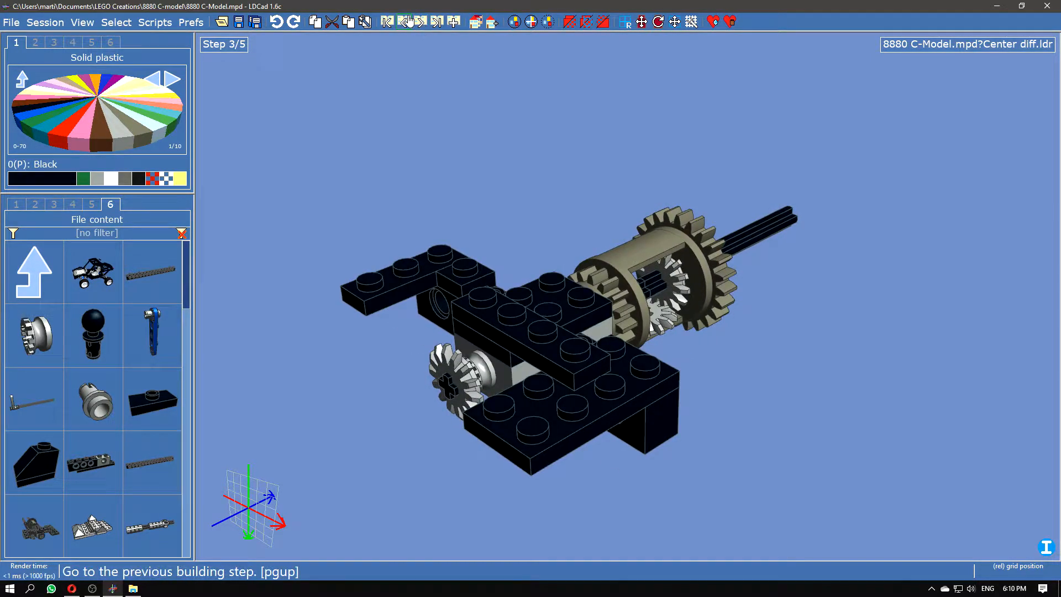
left_click(409, 22)
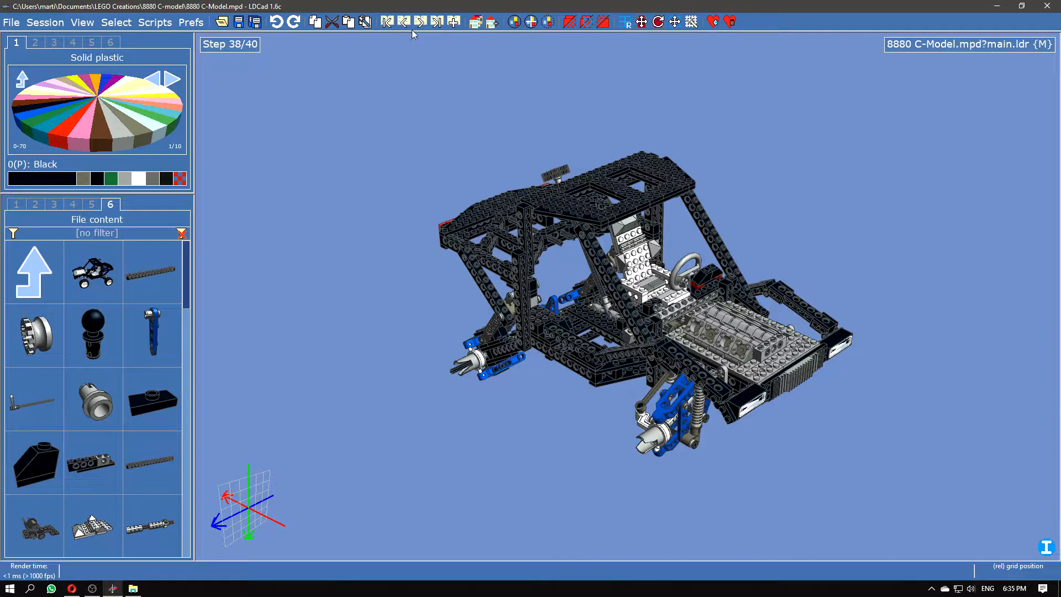
- Go back and forth through the last building steps of the main model, 38 to 40, to check their view rotations
left_click(420, 22)
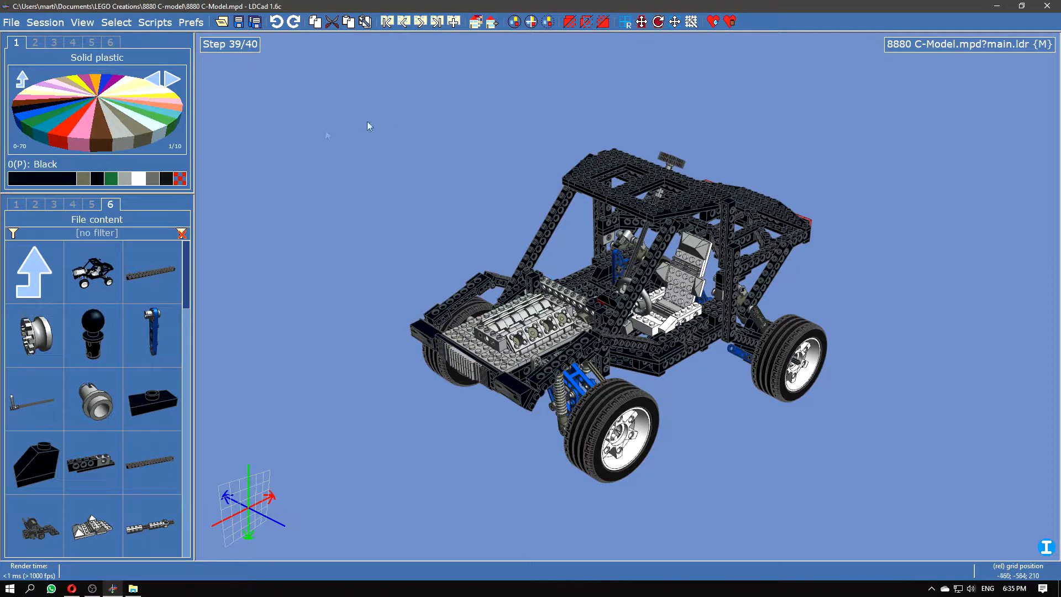
left_click(421, 22)
left_click(405, 25)
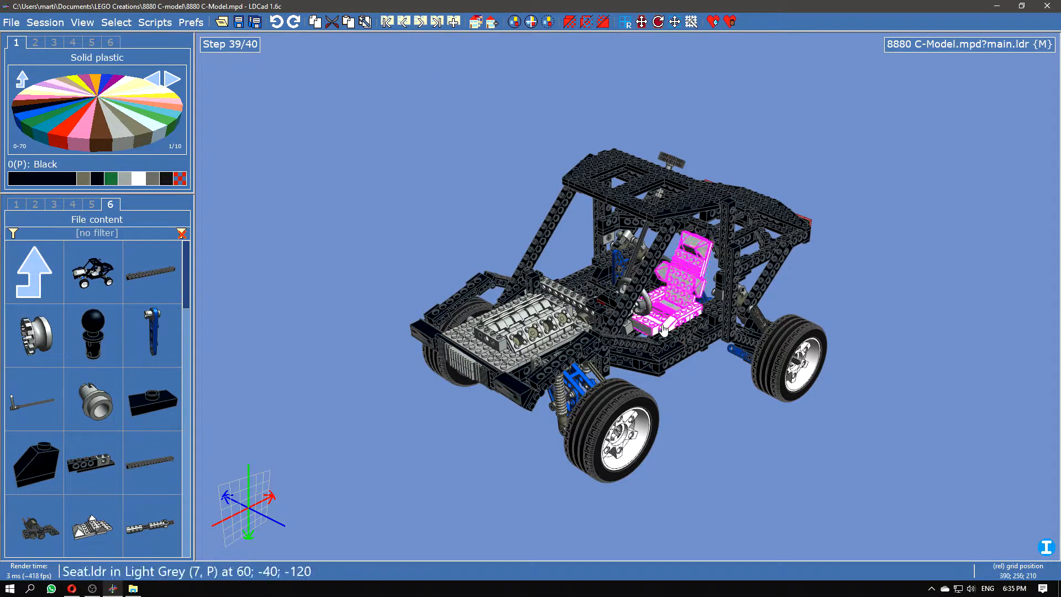
left_click(404, 23)
left_click(420, 23)
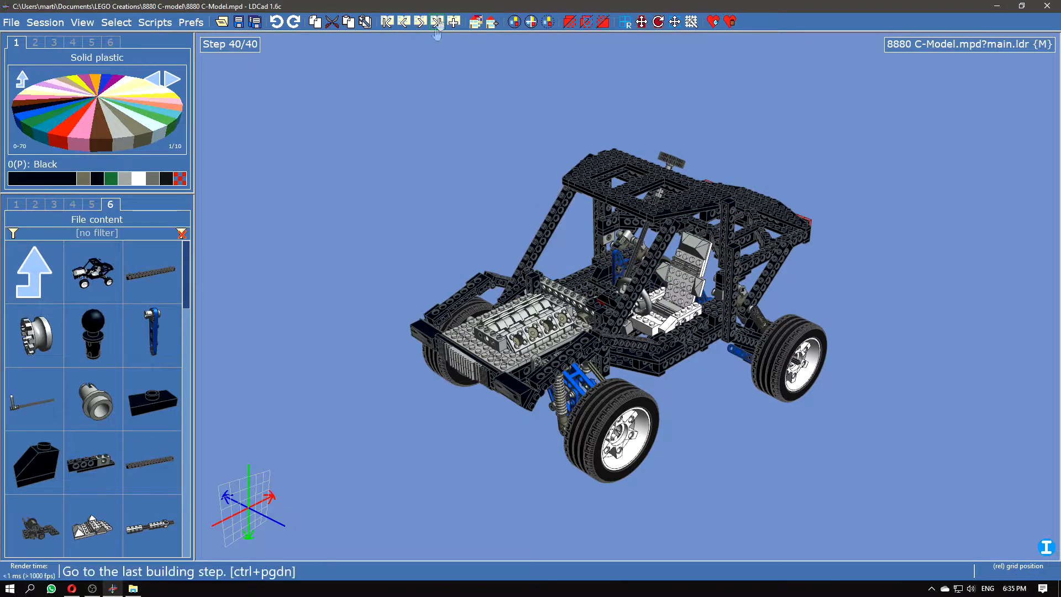
left_click(403, 21)
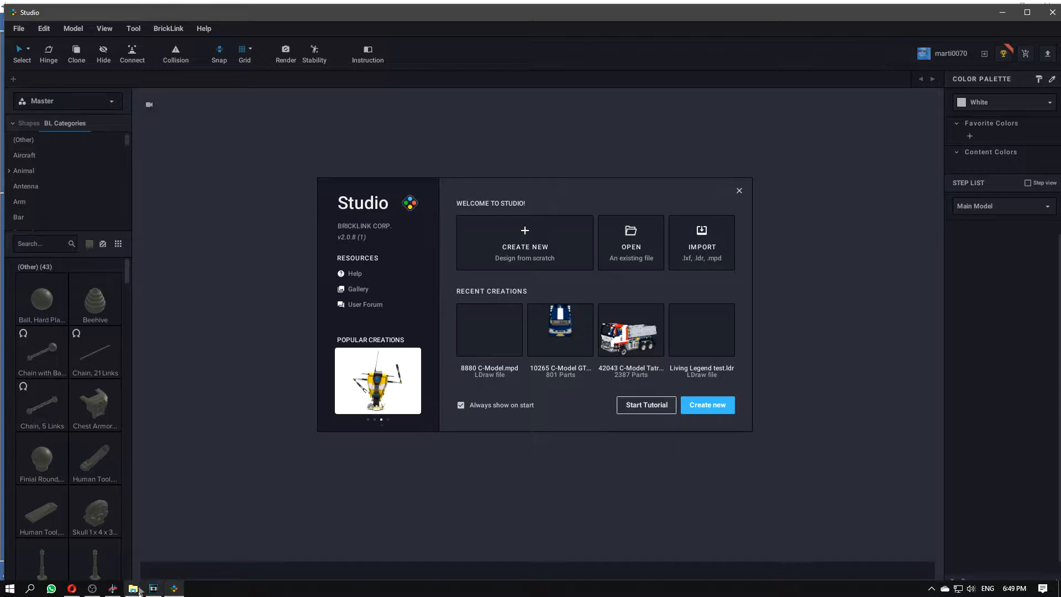
- Switch to LDCad to view the completed car from the side, and return to Studio
left_click(113, 588)
left_click_drag(628, 466, 625, 437)
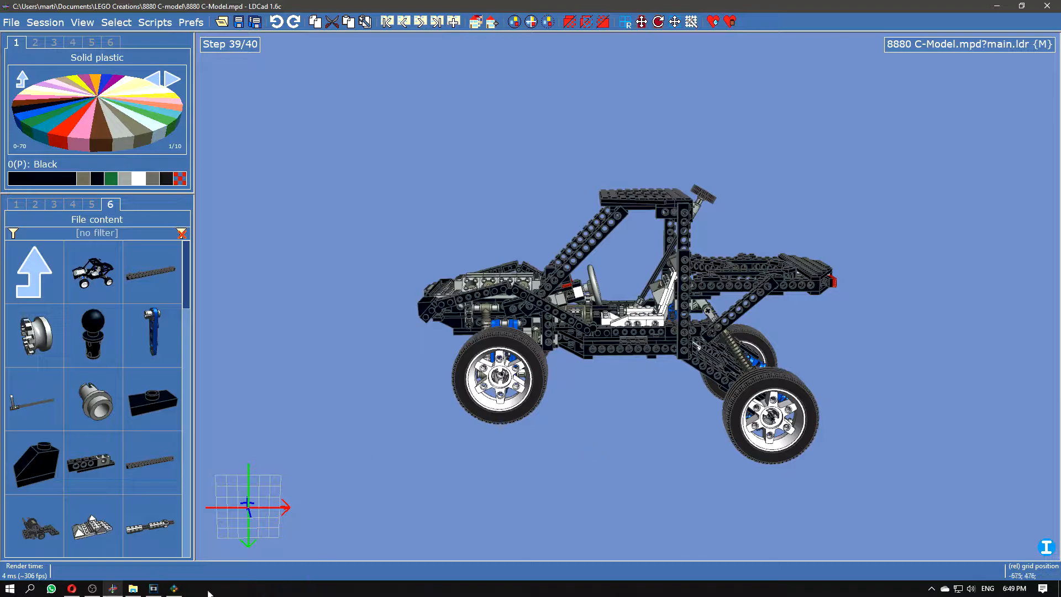
key("alt+Tab")
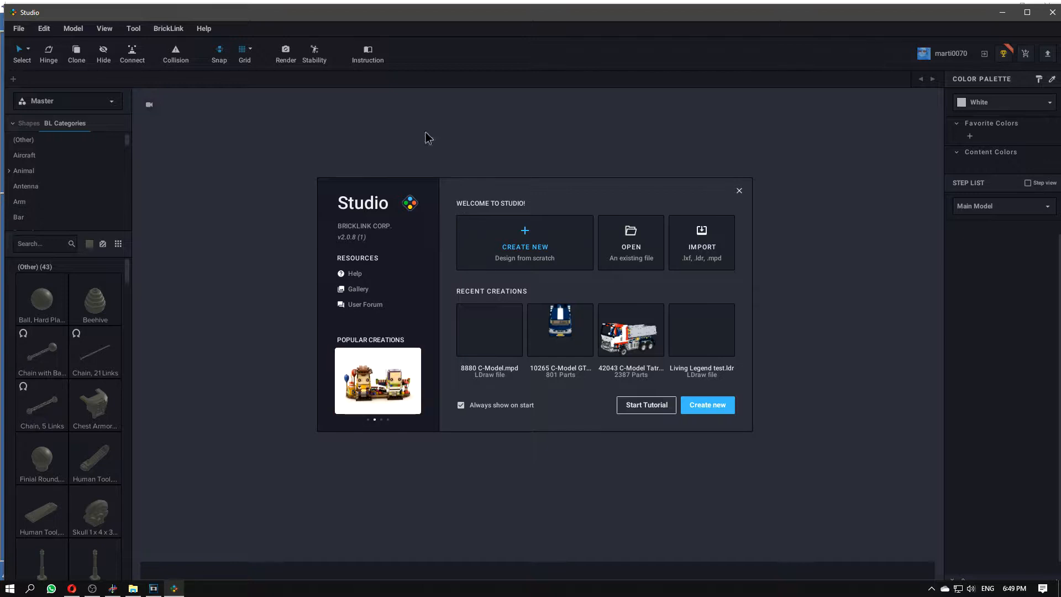
- Import 8880 C-Model.mpd from the 8880 C-model folder into Studio and inspect the car from several sides
double_click(709, 14)
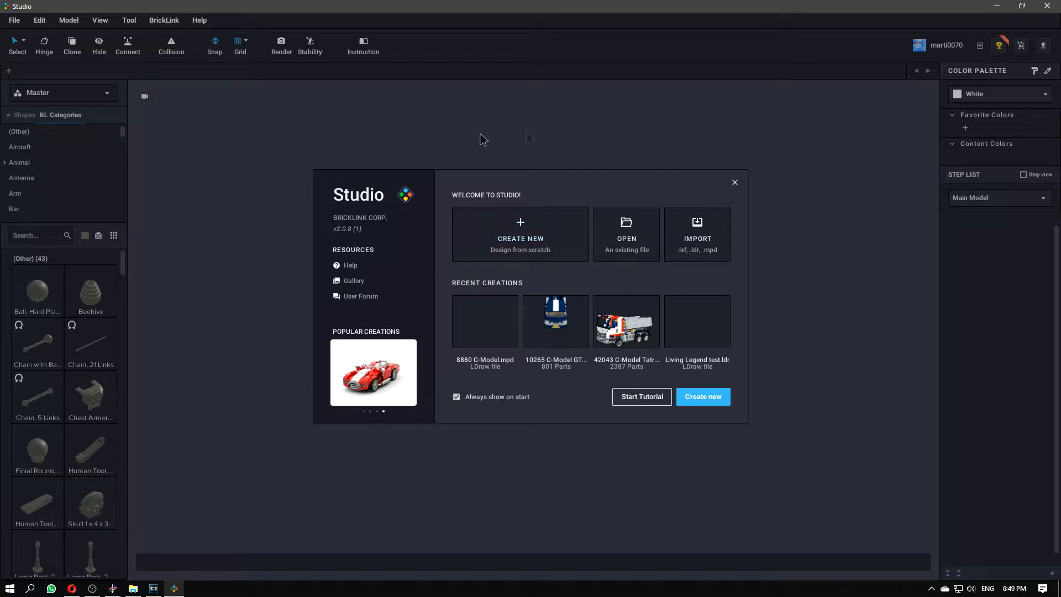
left_click(685, 243)
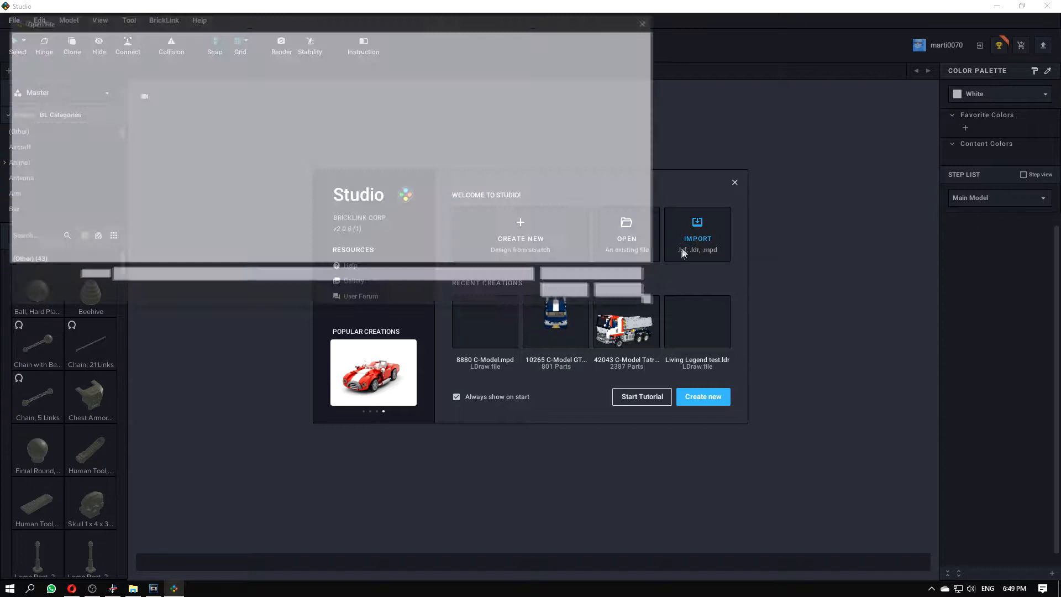
left_click(254, 132)
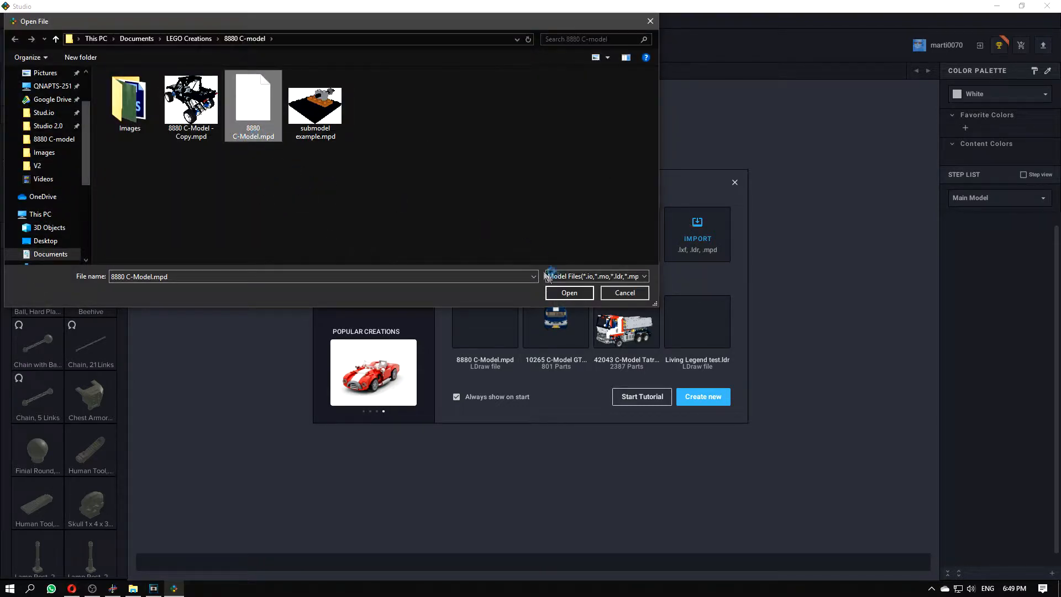
left_click(569, 293)
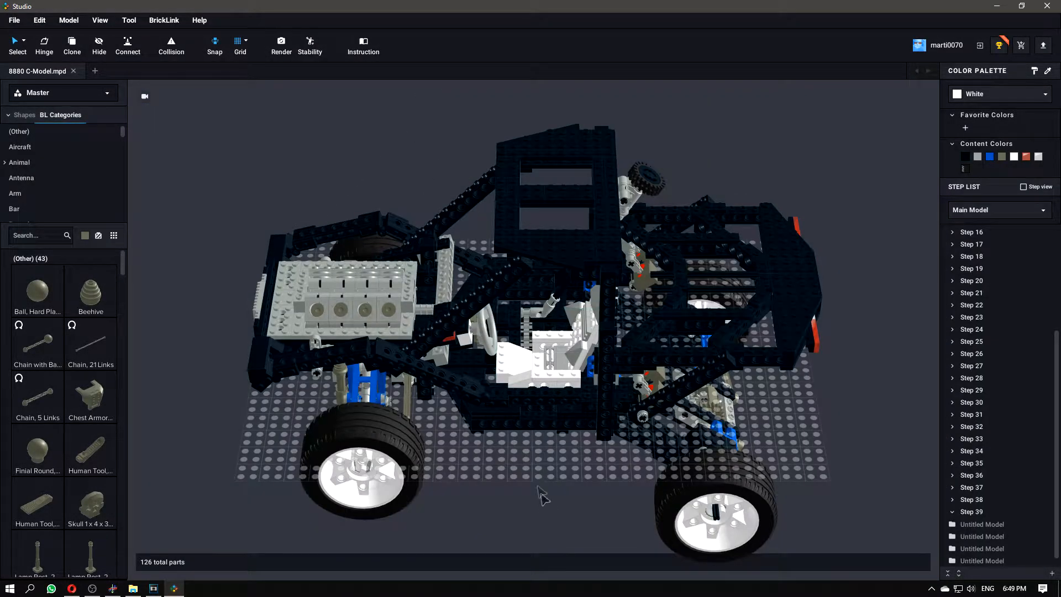
right_click_drag(561, 501, 534, 479)
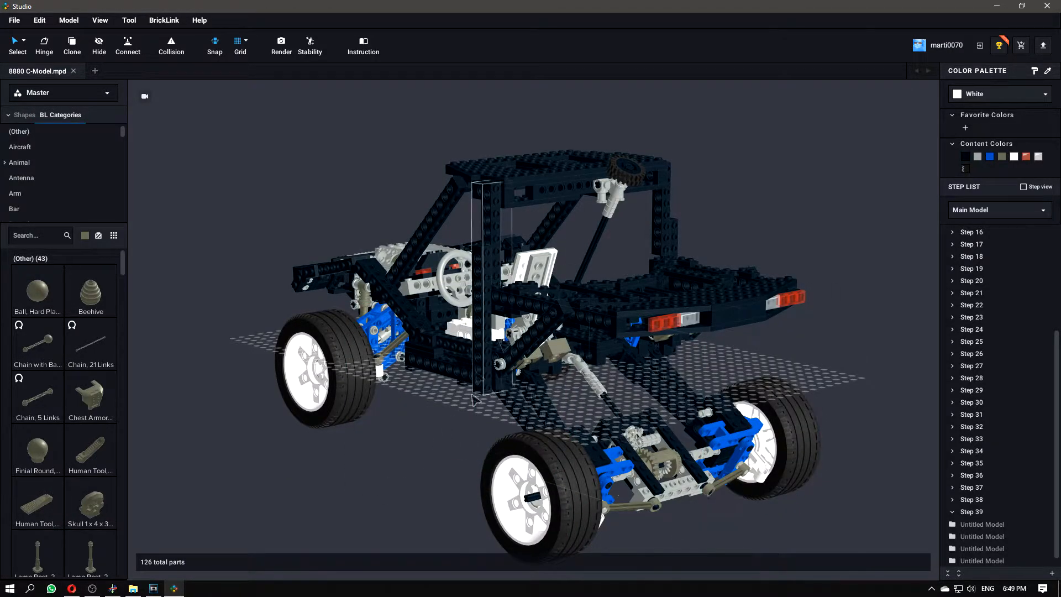
right_click_drag(397, 464, 514, 387)
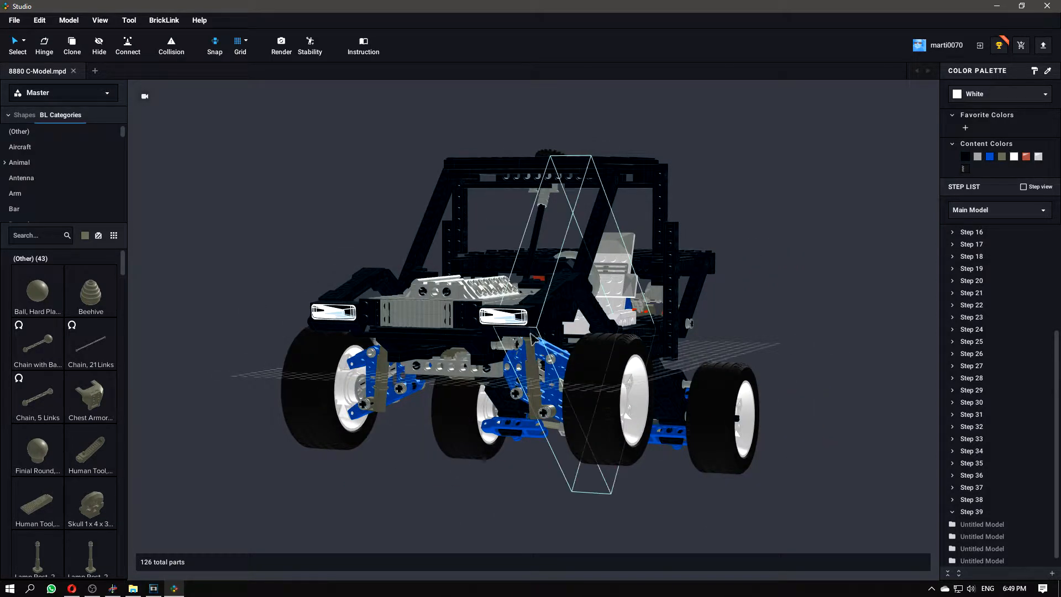
- Examine the imported car from the front, side, rear, above and below, checking its wheels and suspension
right_click_drag(599, 497, 420, 442)
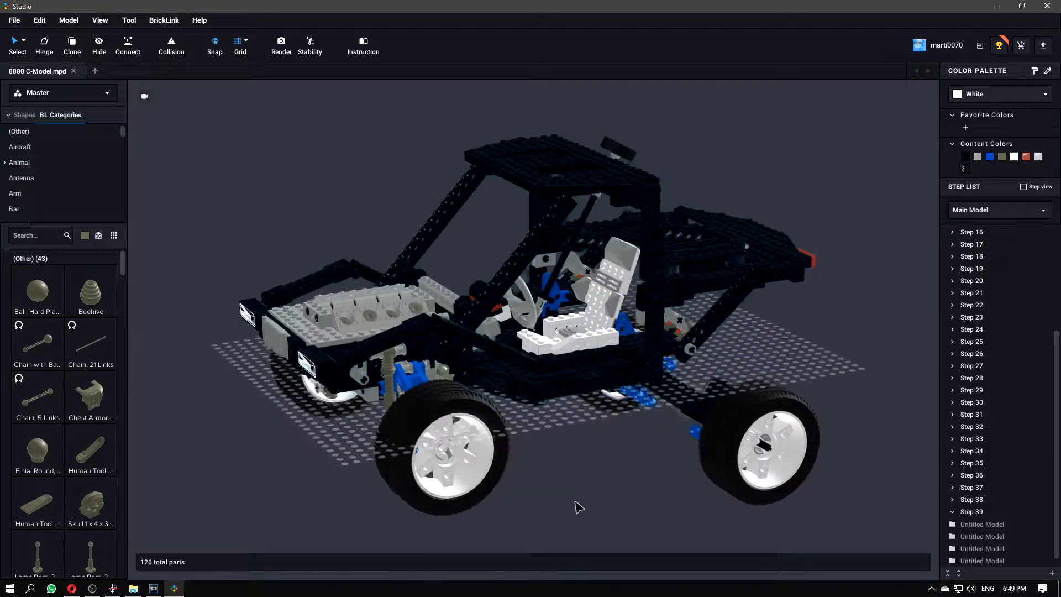
scroll(375, 396, "up", 5)
scroll(374, 397, "down", 5)
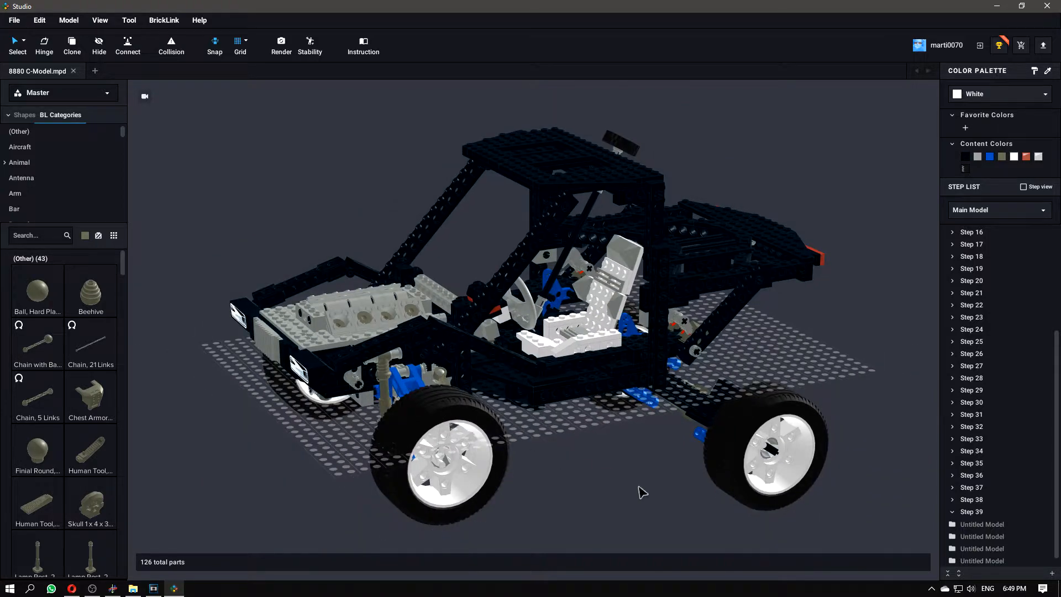
mouse_move(619, 482)
right_mouse_down()
mouse_move(593, 473)
mouse_move(603, 472)
right_mouse_up()
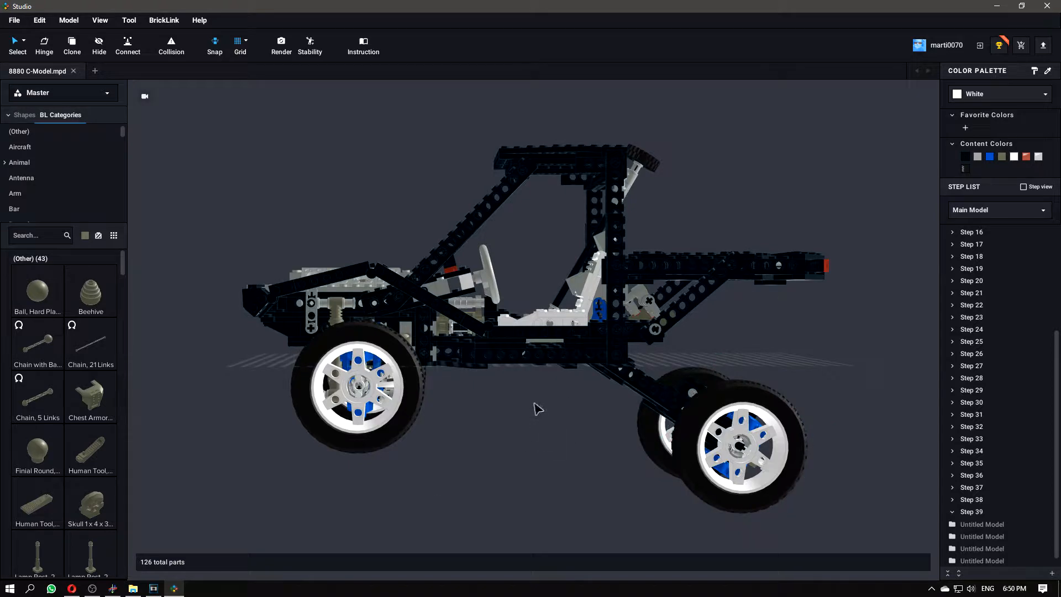
middle_click_drag(536, 459, 523, 414)
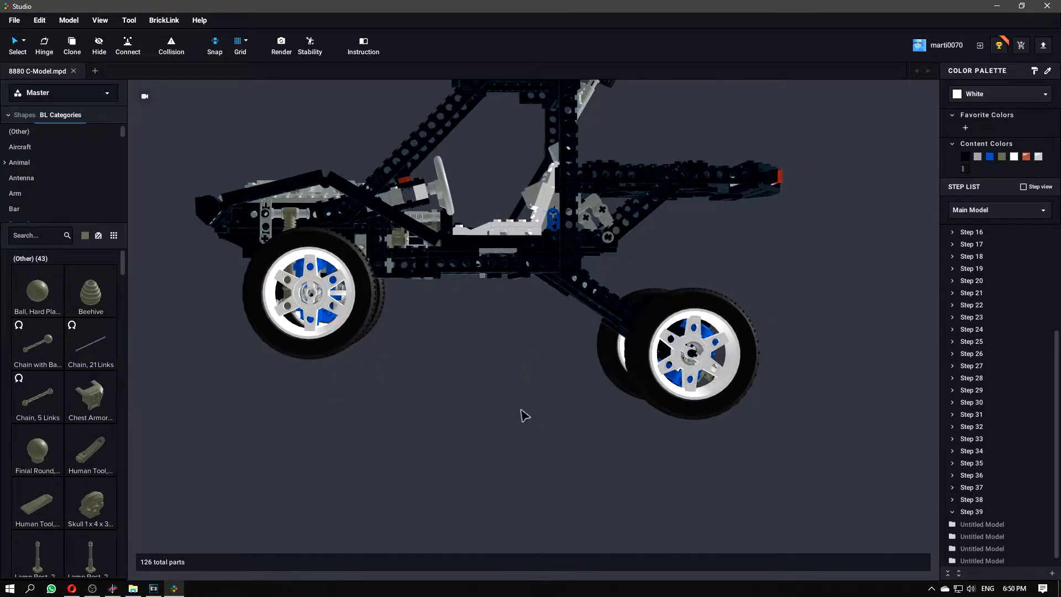
right_click_drag(532, 405, 515, 453)
middle_click_drag(575, 517, 590, 445)
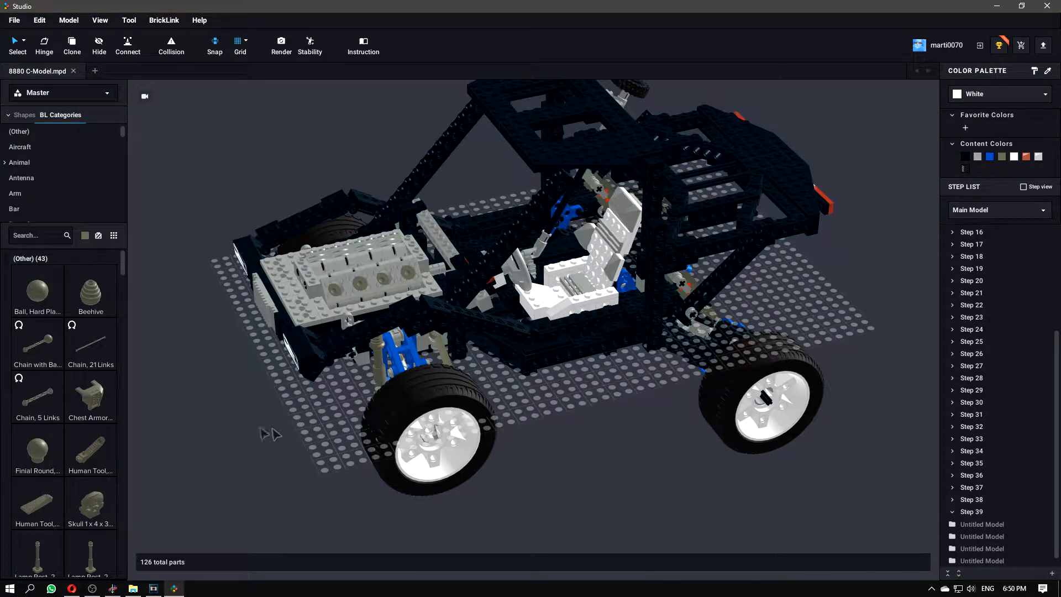
right_click_drag(623, 402, 596, 382)
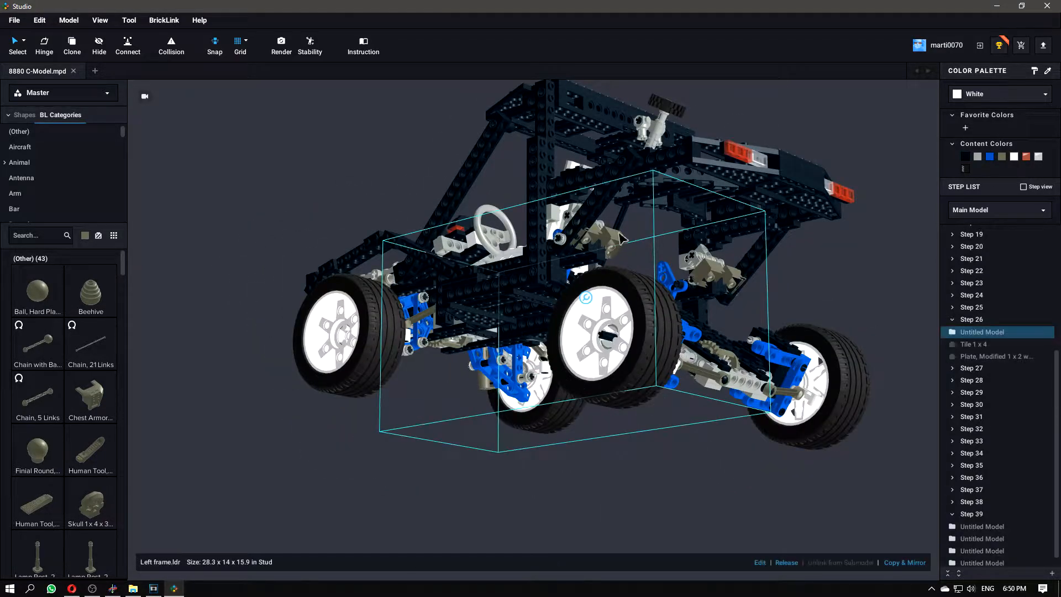
right_click_drag(458, 425, 473, 436)
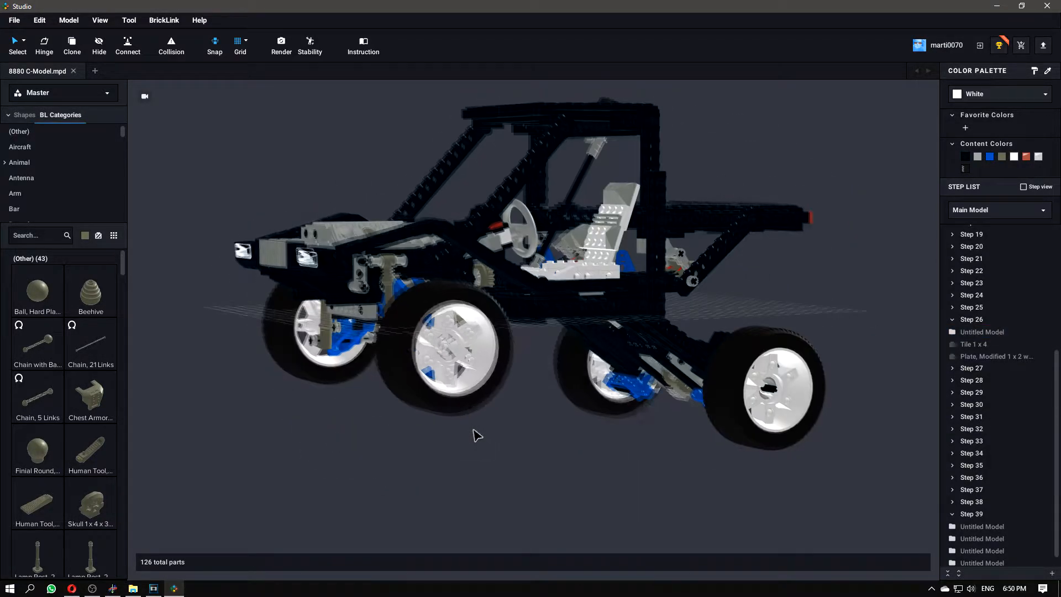
right_click_drag(526, 396, 538, 440)
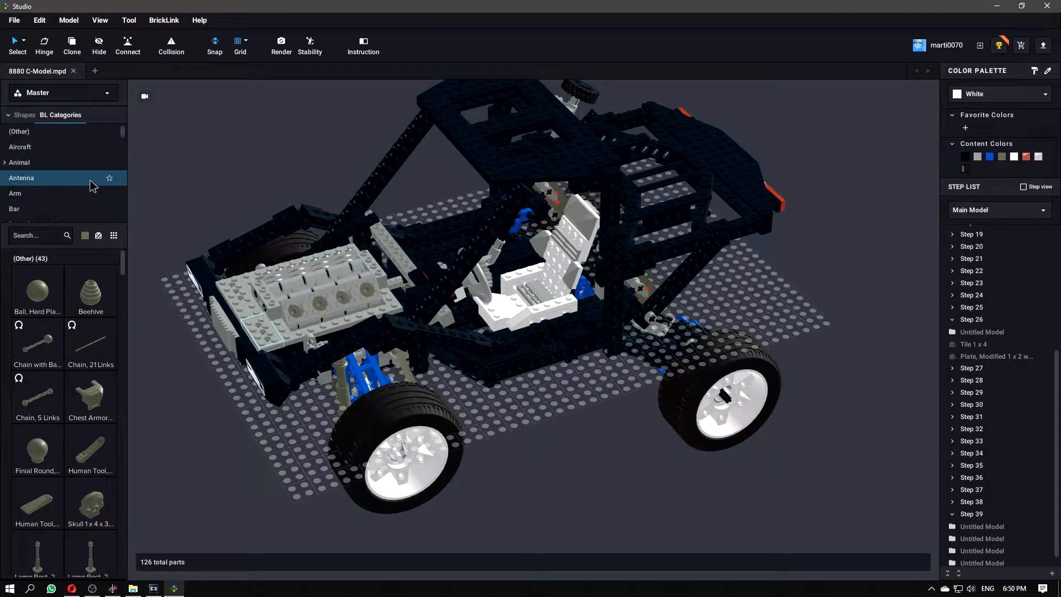
- Place a complete shock absorber with spring from the Technic, Shock Absorber category on the grid beside the car
scroll(76, 178, "down", 6)
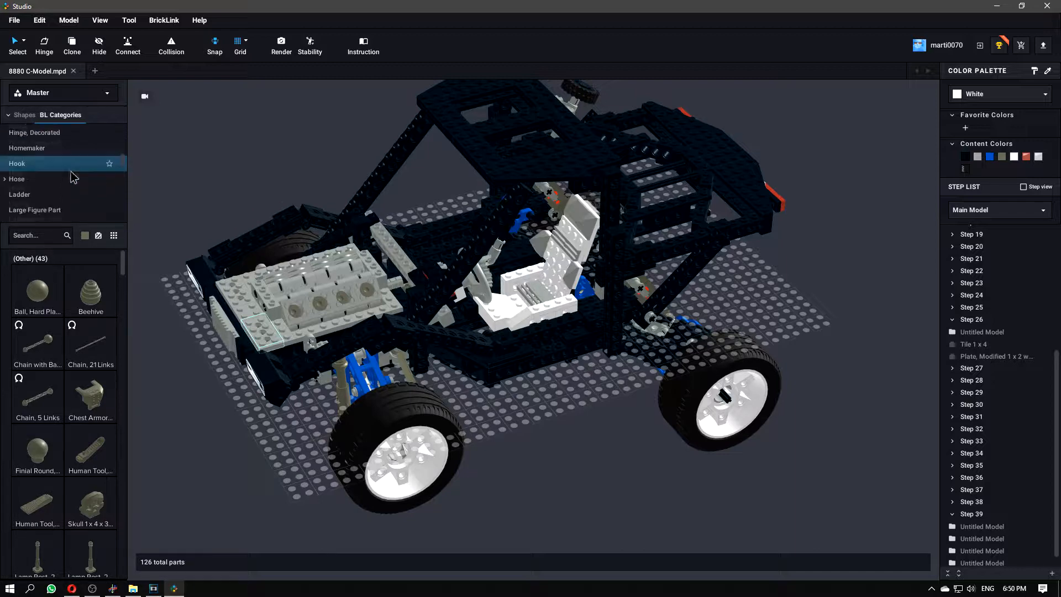
scroll(68, 177, "down", 3)
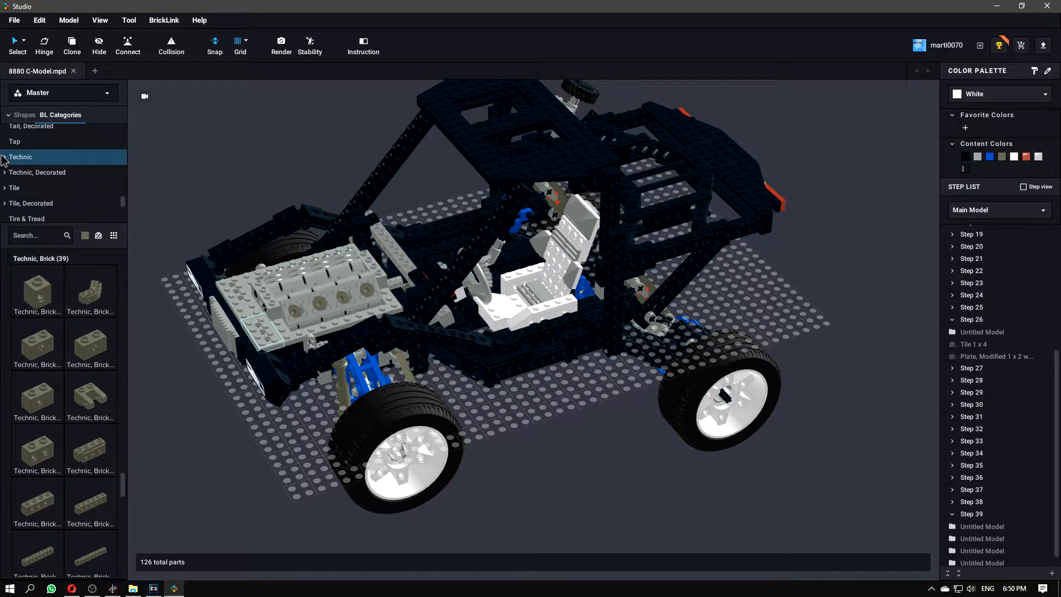
left_click(55, 157)
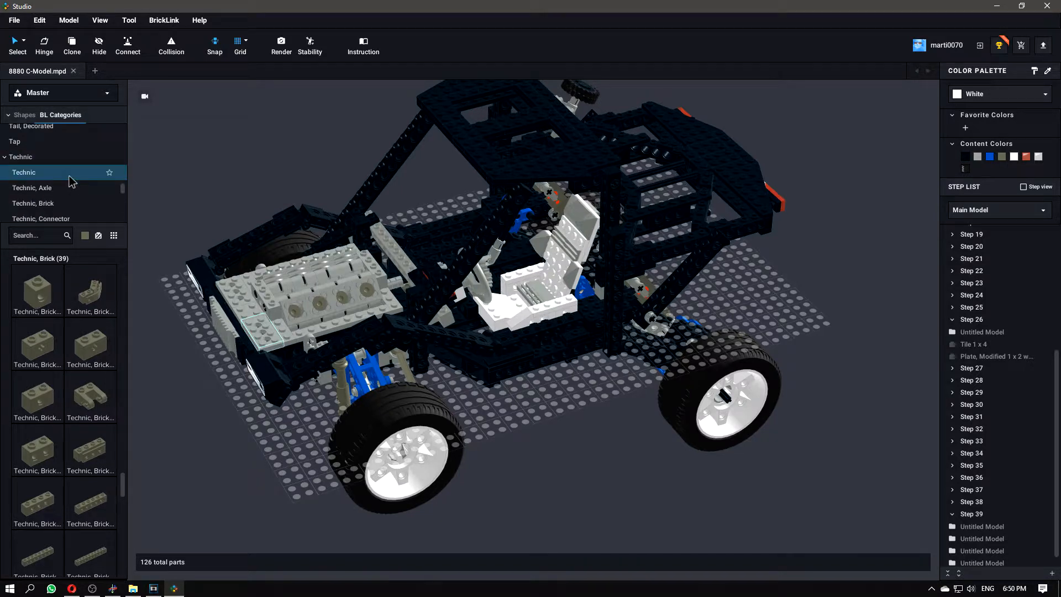
scroll(72, 183, "down", 3)
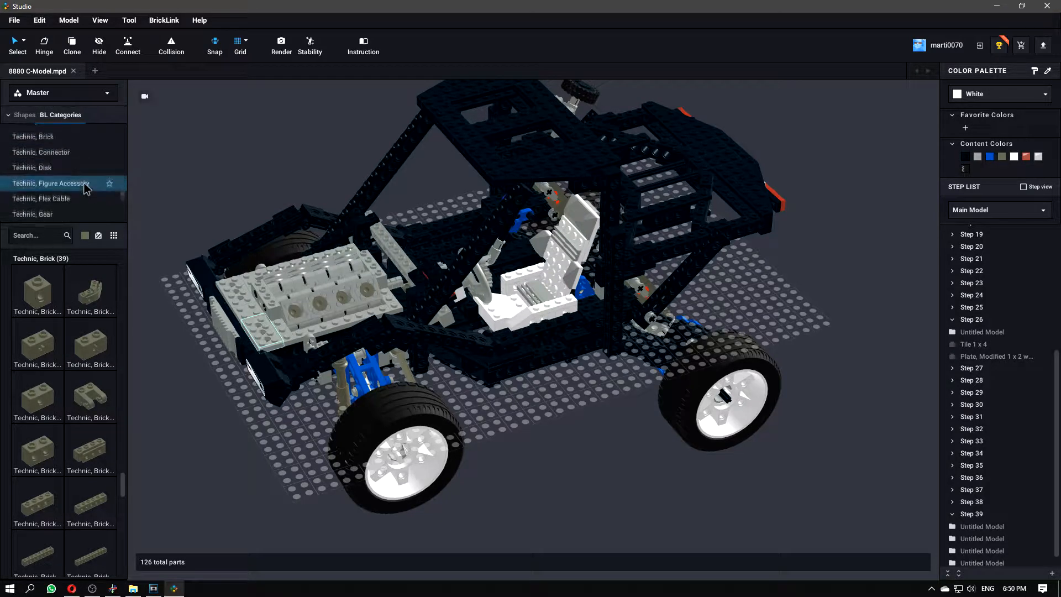
scroll(77, 185, "down", 2)
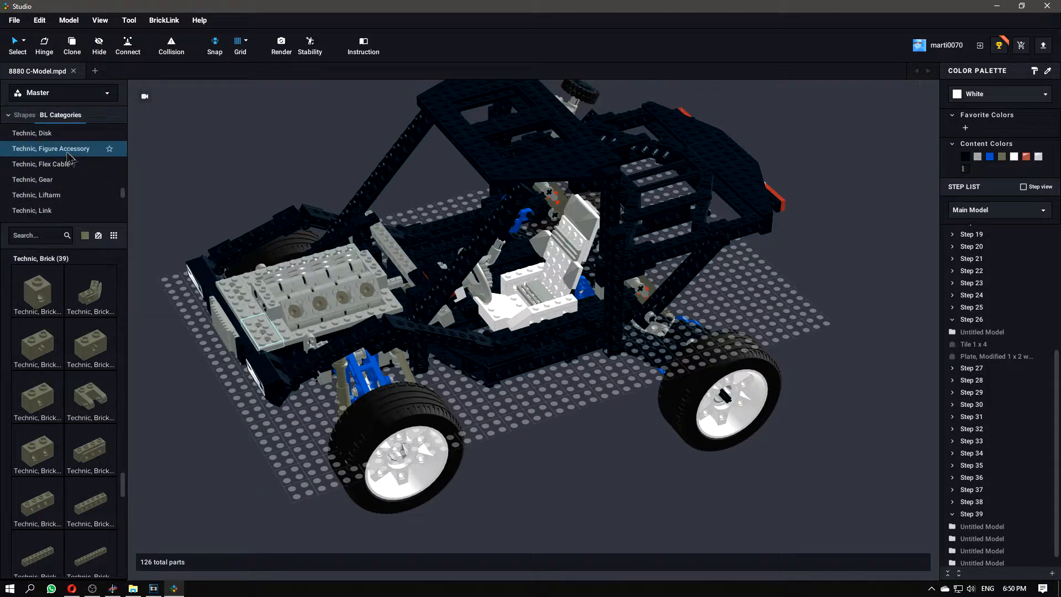
scroll(75, 169, "down", 2)
scroll(82, 182, "down", 1)
left_click(69, 186)
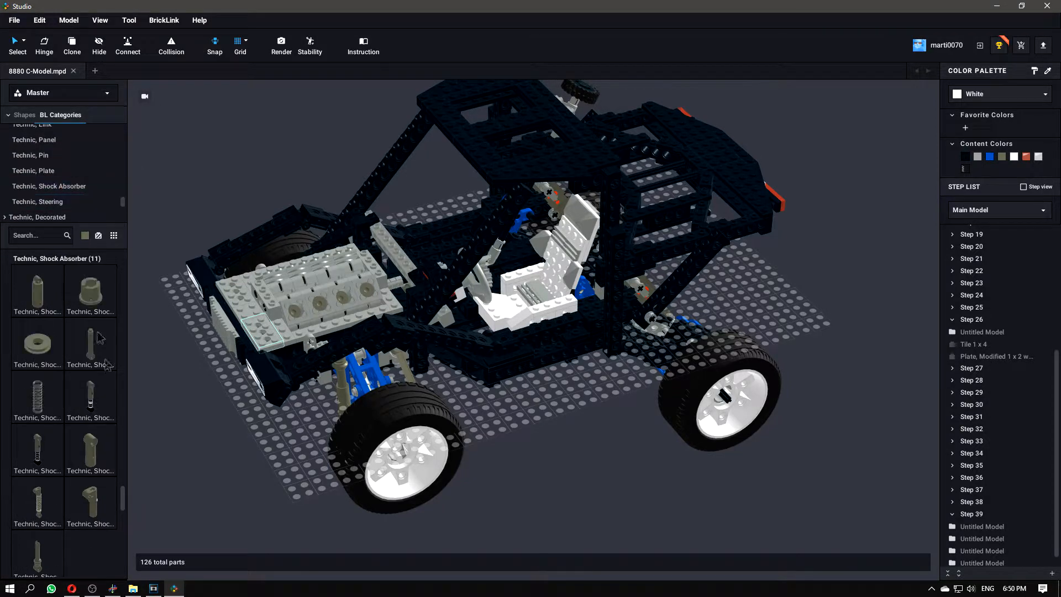
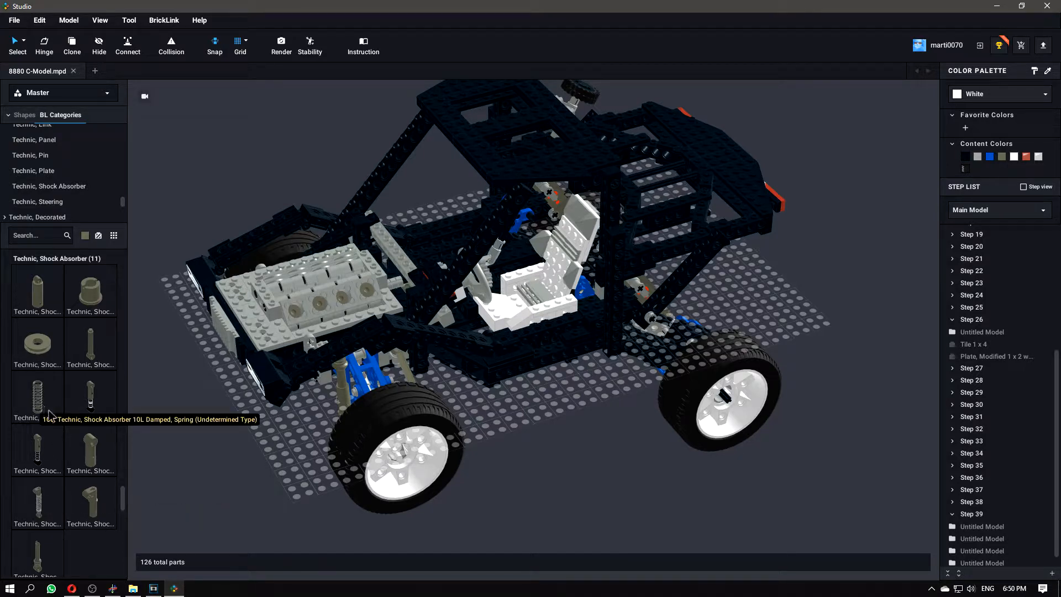
scroll(52, 453, "down", 2)
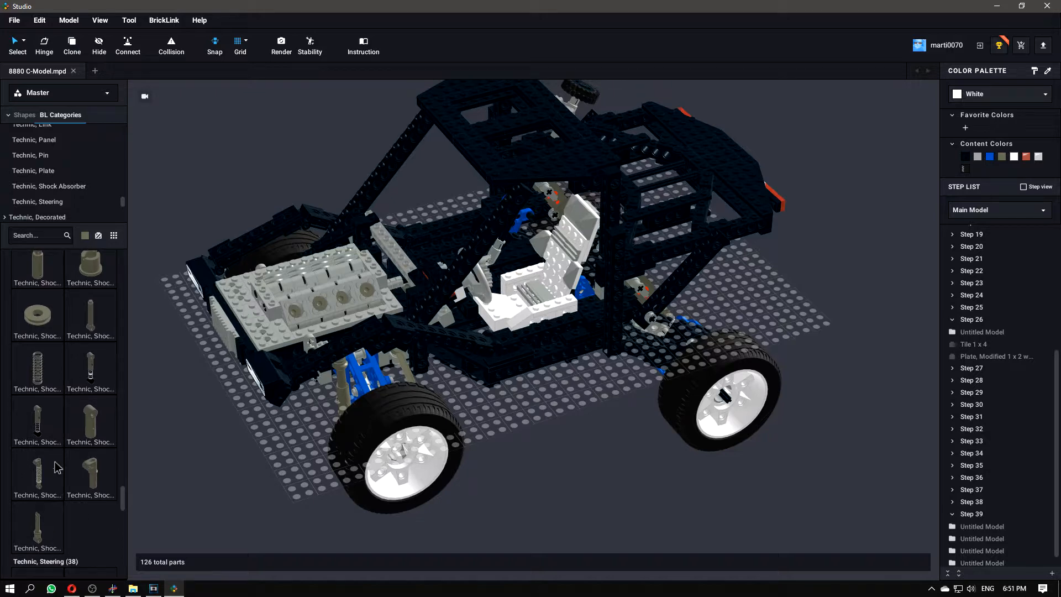
left_click_drag(37, 472, 543, 385)
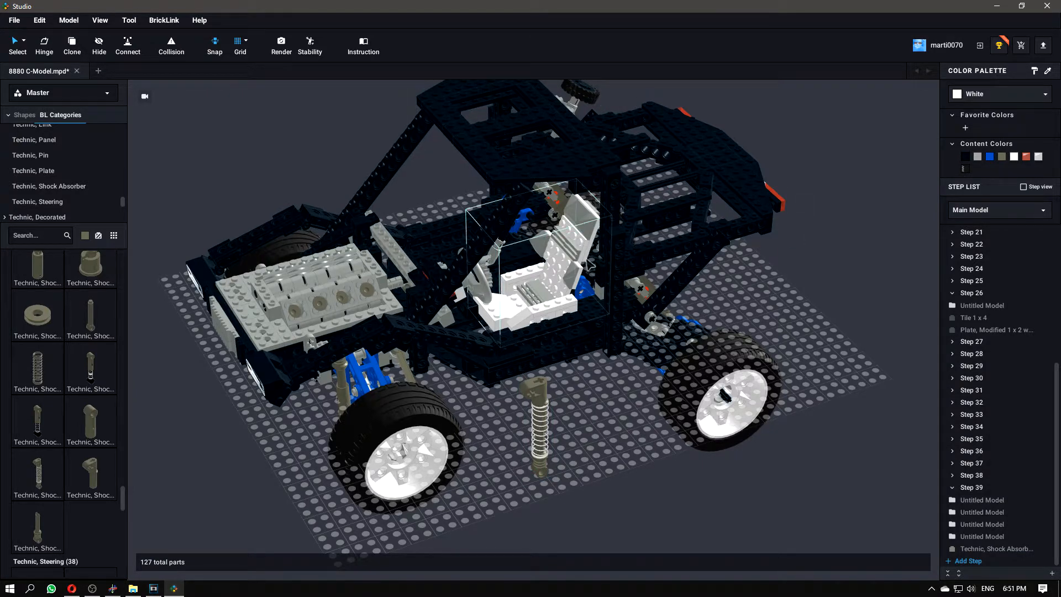
- Place a Technic, Shock Absorber 10L Damped, Spring next to the complete shock absorber and compare the two up close
left_click_drag(40, 369, 537, 424)
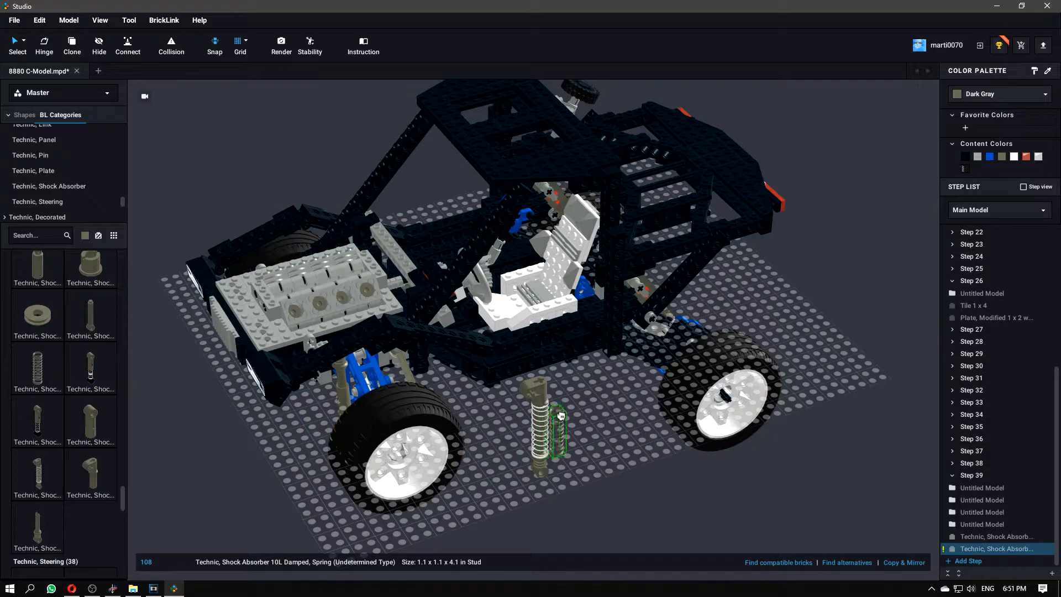
left_click_drag(560, 414, 560, 414)
scroll(608, 417, "up", 5)
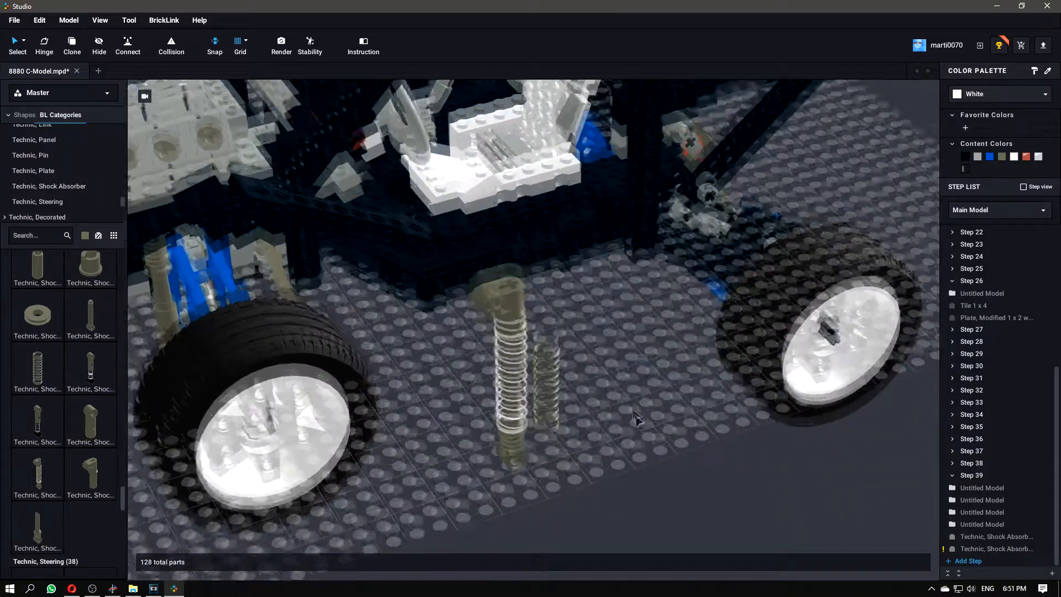
middle_click_drag(634, 413, 616, 393)
scroll(548, 349, "up", 3)
right_click_drag(566, 387, 550, 331)
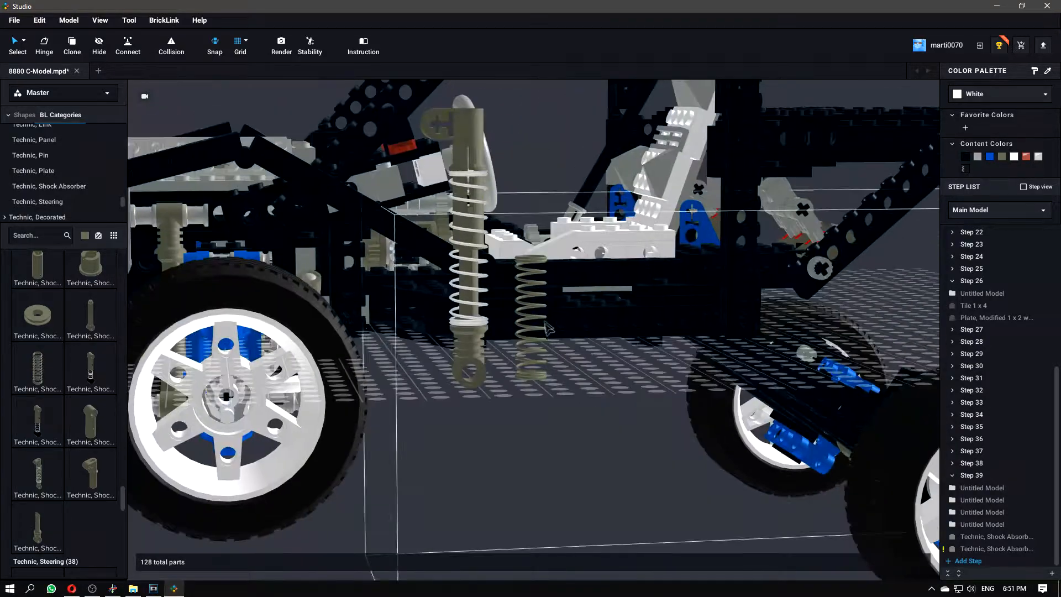
- Move the loose spring beside the car, view it from another side, and delete it
left_click(537, 299)
left_click_drag(537, 298, 540, 365)
right_click_drag(564, 478, 619, 467)
right_click_drag(724, 388, 707, 309)
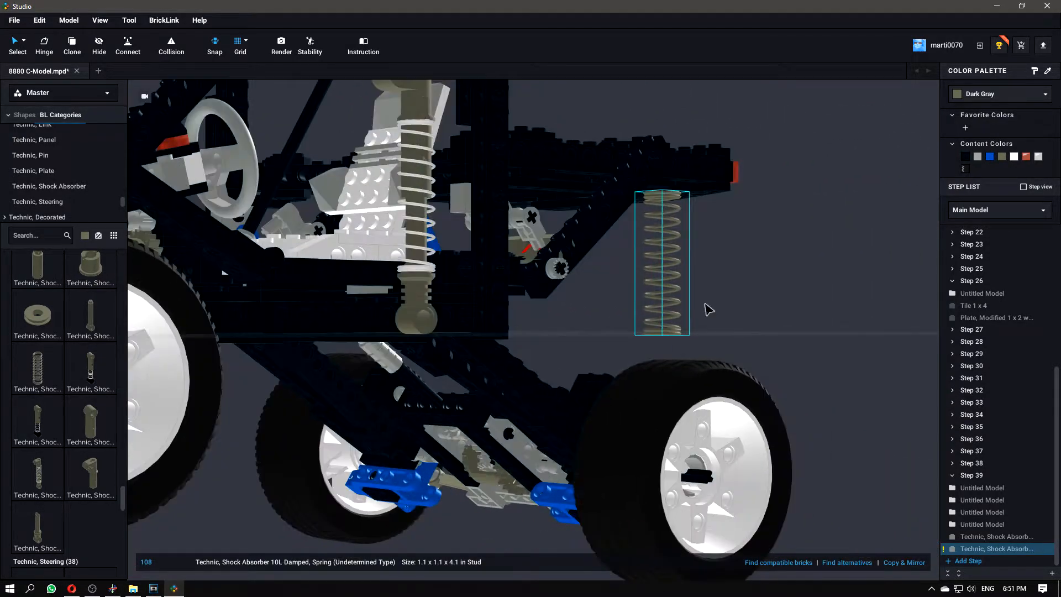
key("Delete")
- Export the model in LDraw format as 8880 C-Model temp.ldr in the 8880 C-model folder
right_click_drag(598, 294, 540, 361)
scroll(539, 356, "down", 1)
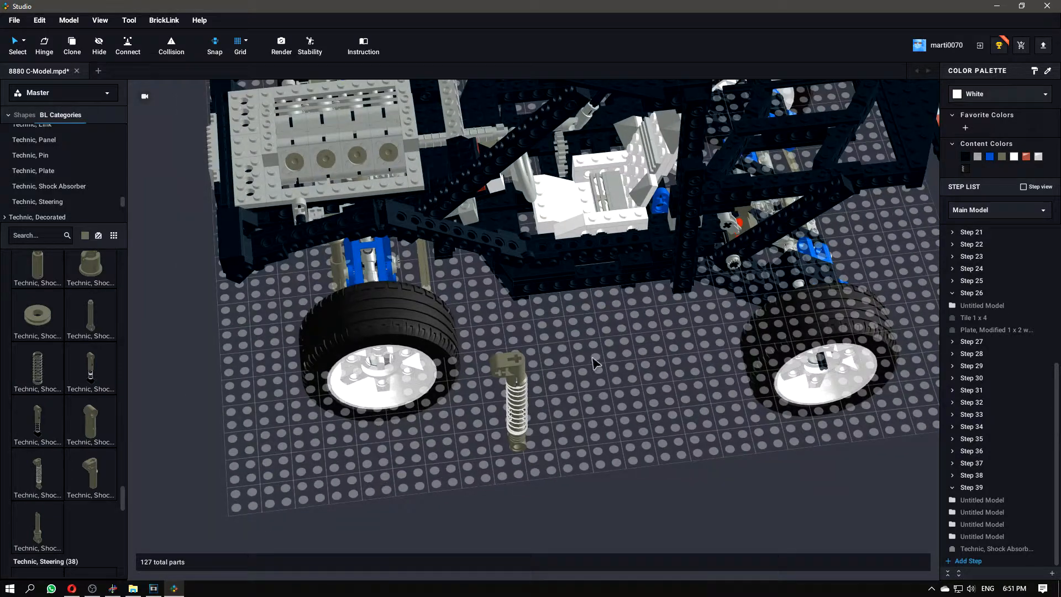
middle_click_drag(538, 357, 441, 388)
left_click(16, 24)
mouse_move(60, 117)
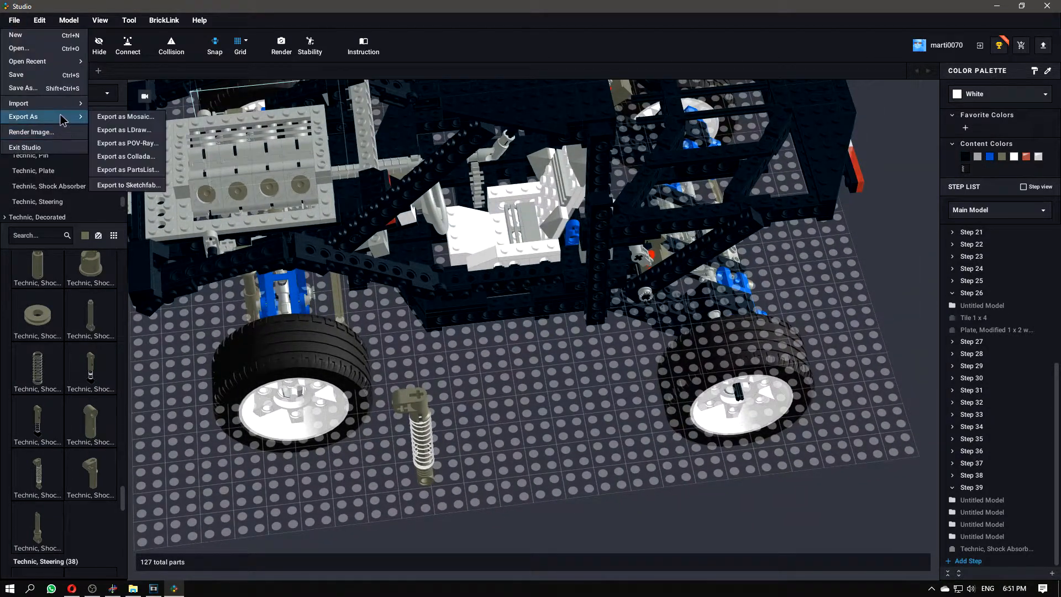
left_click(148, 130)
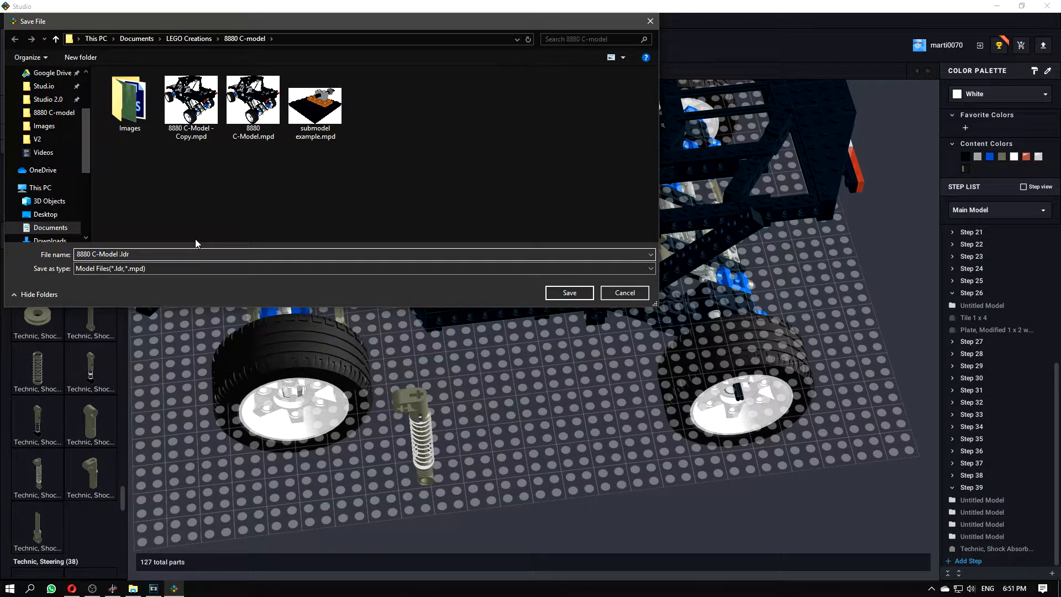
type("temp")
left_click(570, 293)
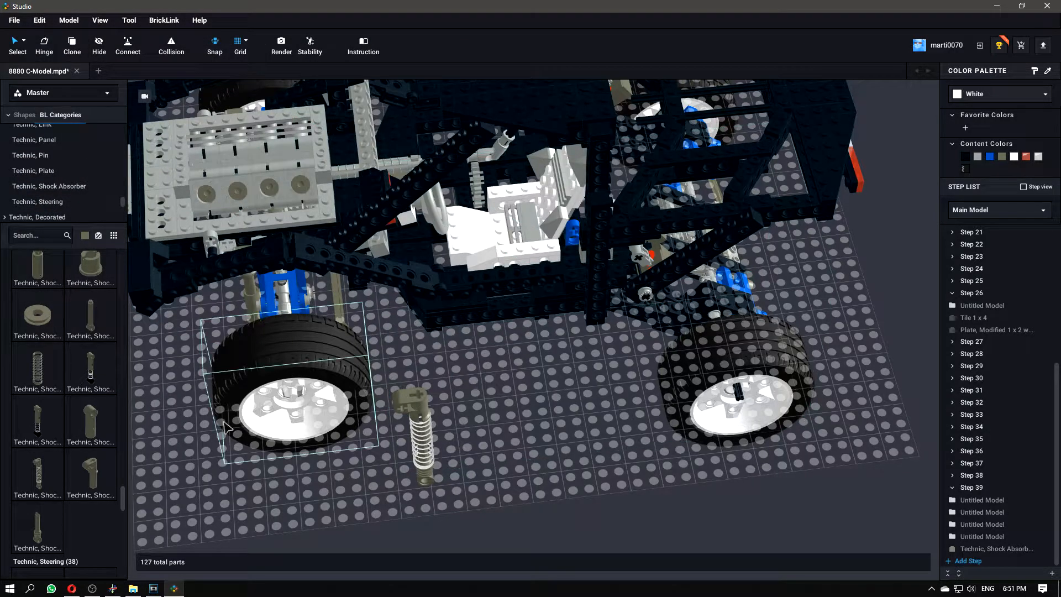
- Switch to LDCad and open 8880 C-Model temp.ldr from the 8880 C-model folder
left_click(113, 589)
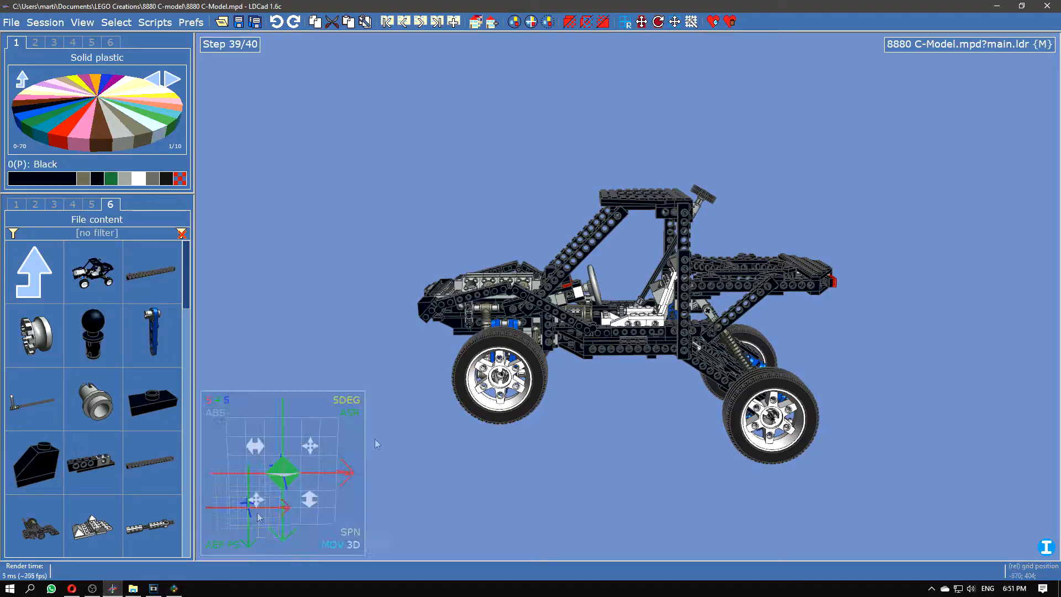
left_click(11, 22)
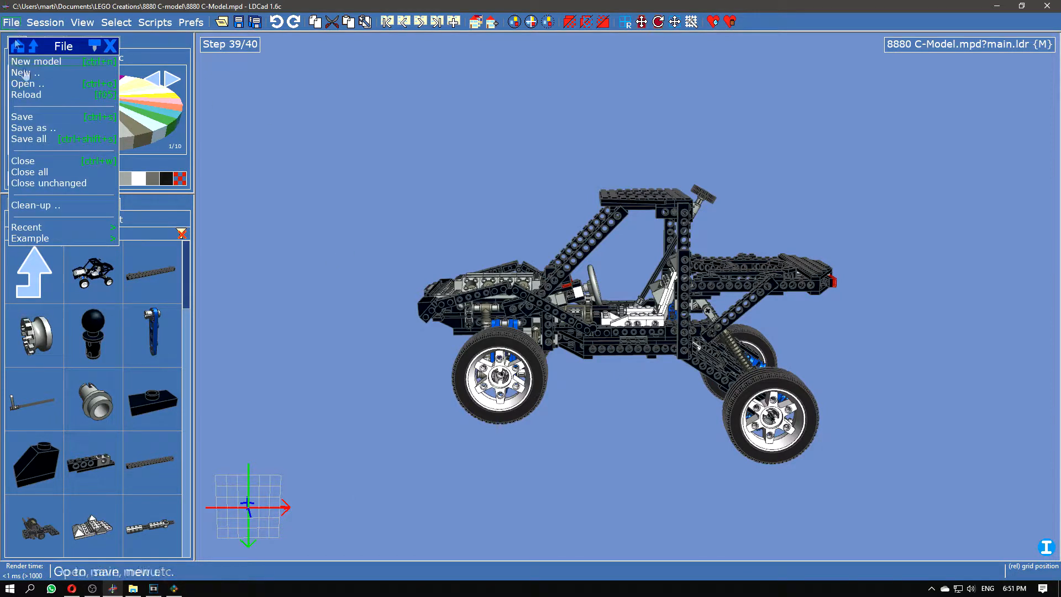
left_click(25, 84)
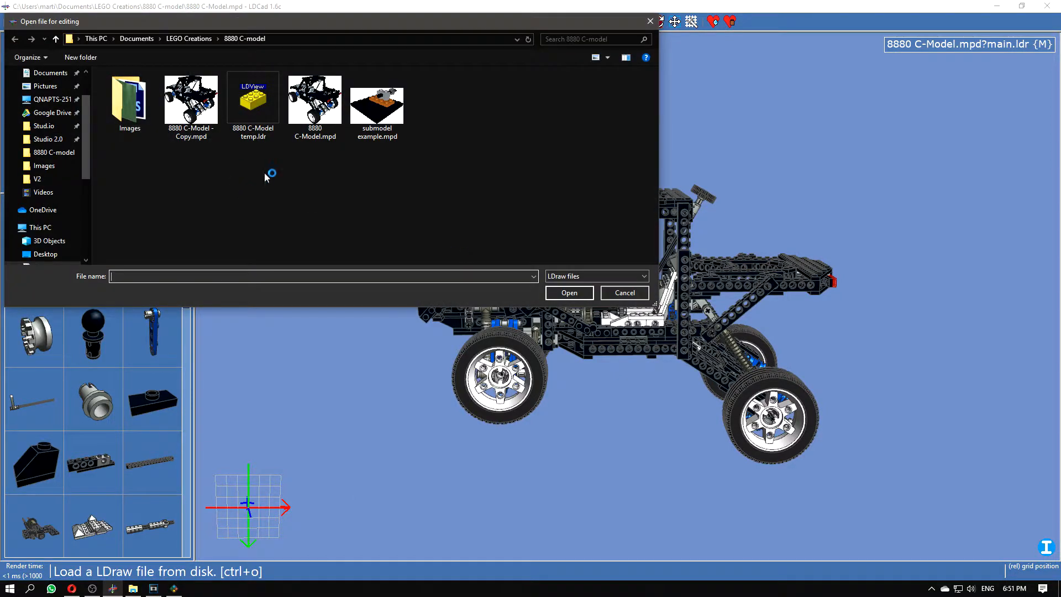
left_click(254, 94)
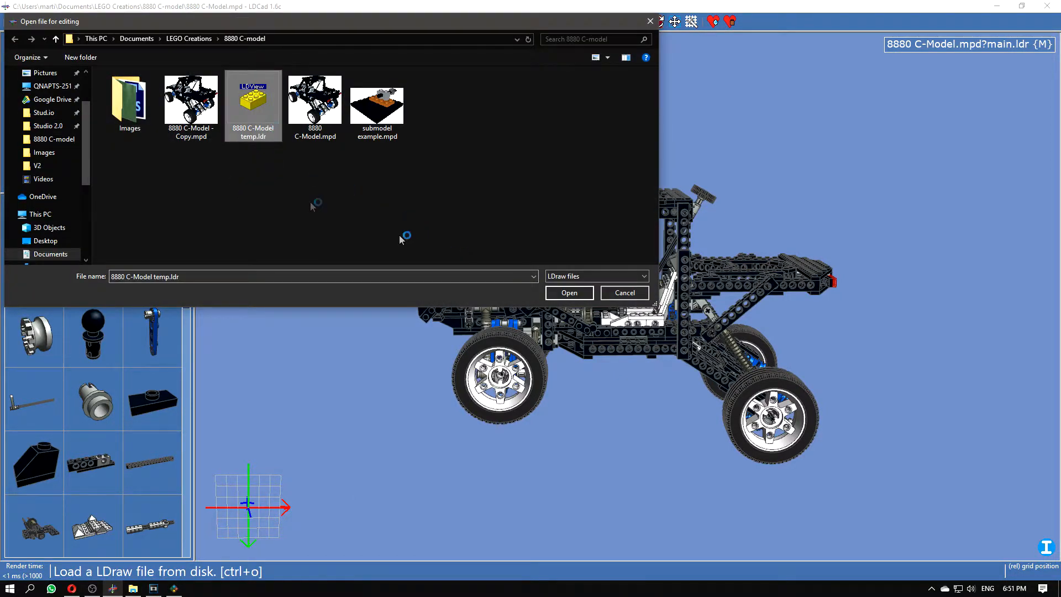
key("Return")
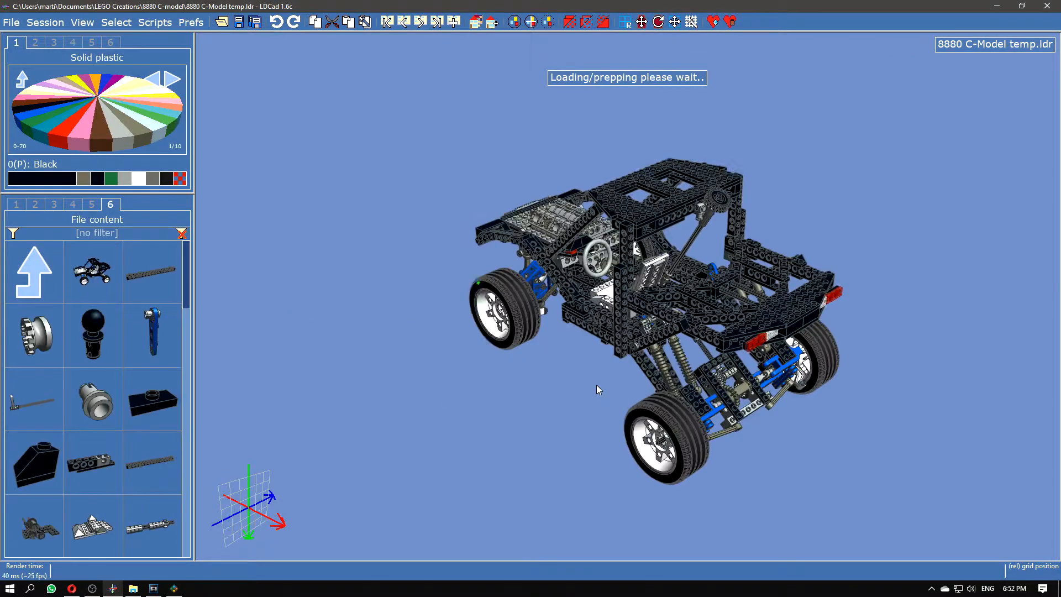
- Select the added shock absorber beside the car and examine it and the rear suspension from several sides
left_click_drag(560, 385, 622, 380)
left_click(579, 378)
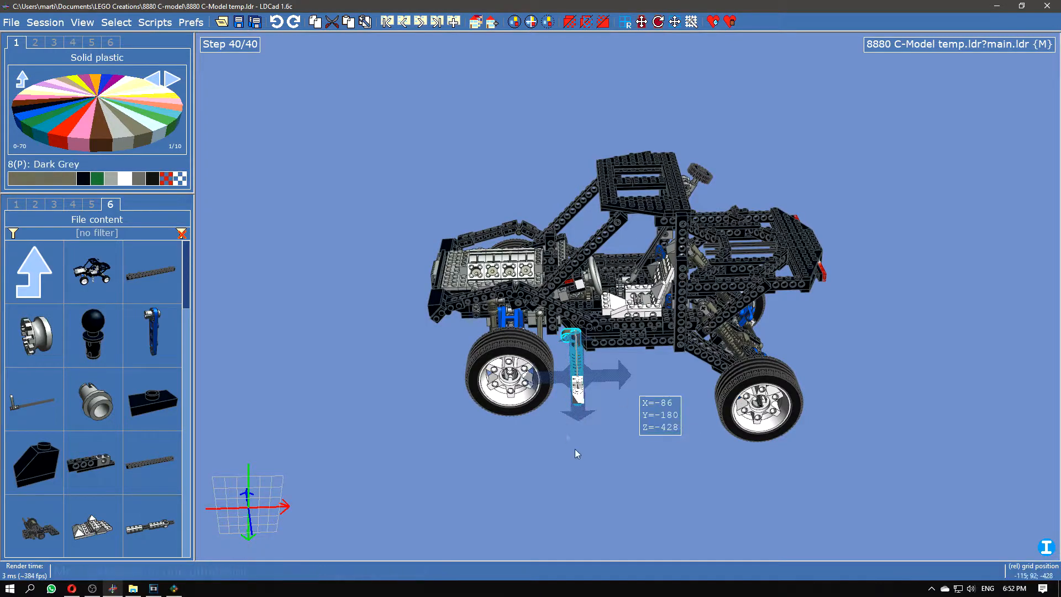
scroll(567, 433, "up", 5)
scroll(742, 400, "down", 5)
middle_click_drag(776, 431, 634, 425)
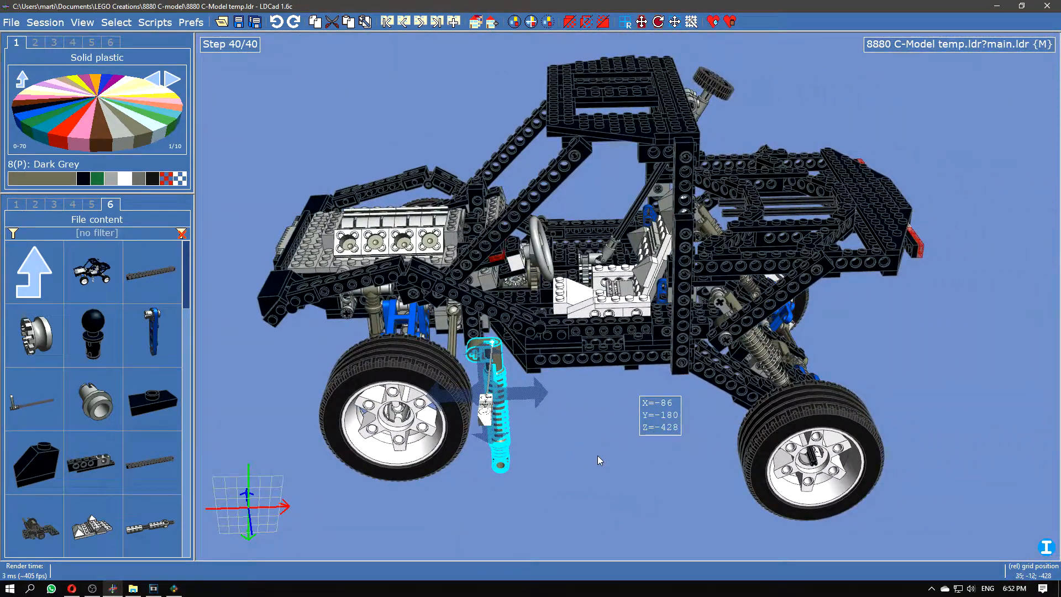
mouse_move(594, 462)
right_mouse_down()
mouse_move(632, 456)
mouse_move(598, 455)
right_mouse_up()
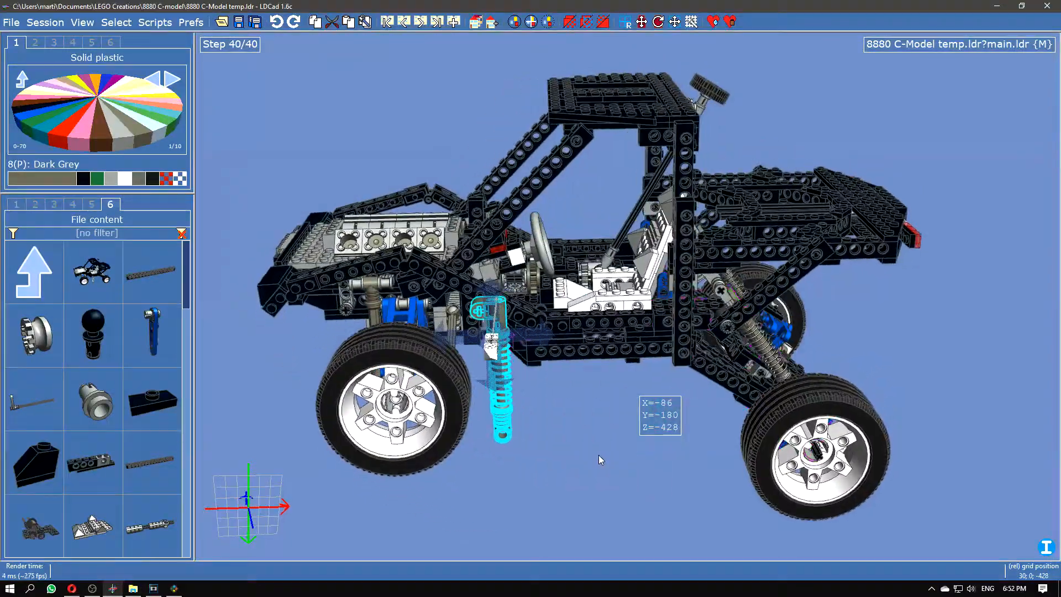
right_click_drag(774, 332, 746, 331)
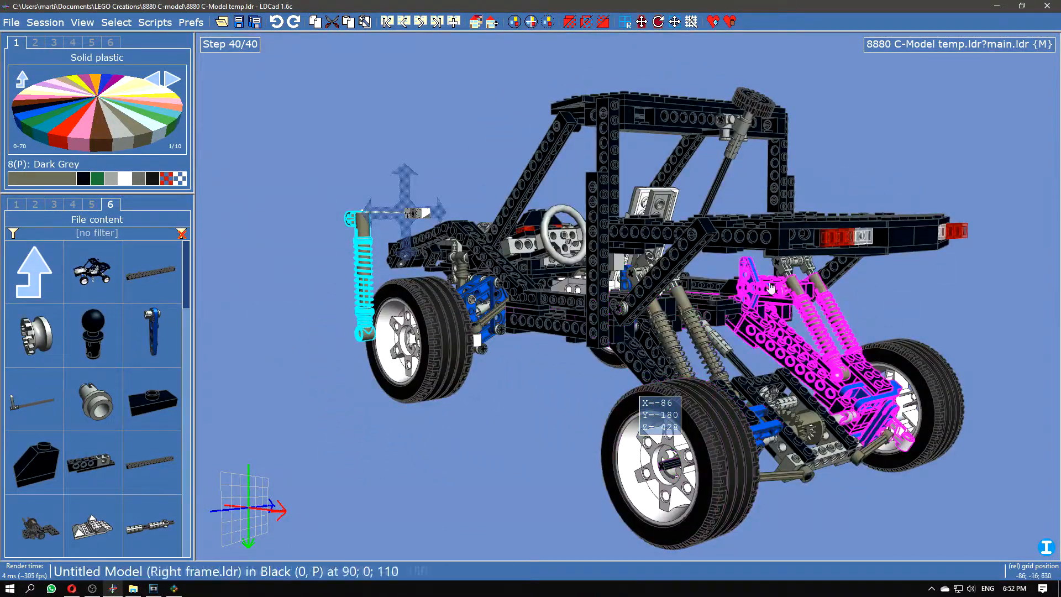
right_click_drag(531, 418, 553, 439)
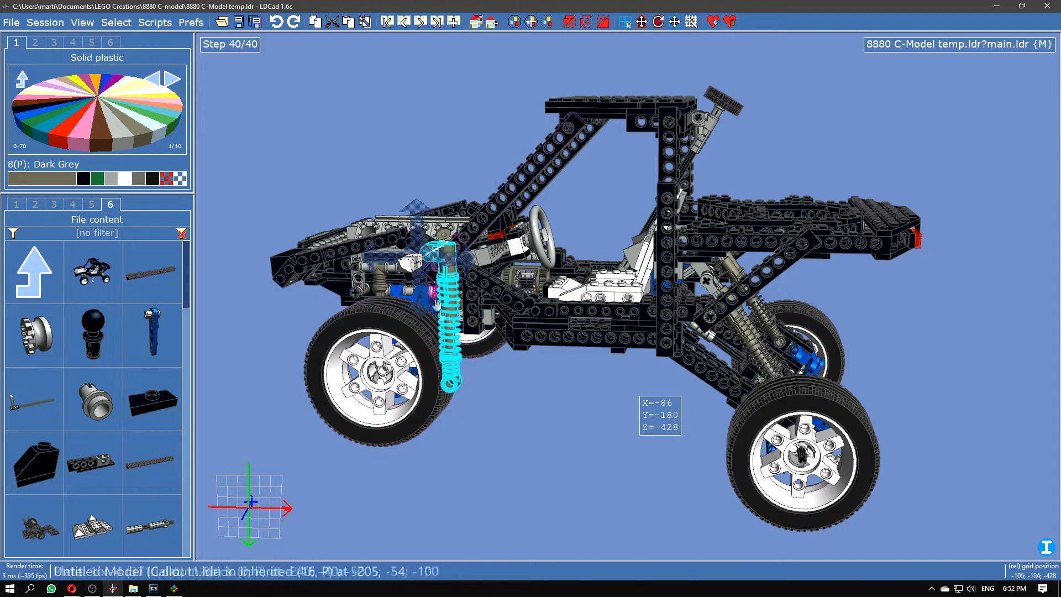
- Copy the part reference 75348.dat from the properties of the added shock absorber beside the car
right_click(446, 299)
left_click(476, 327)
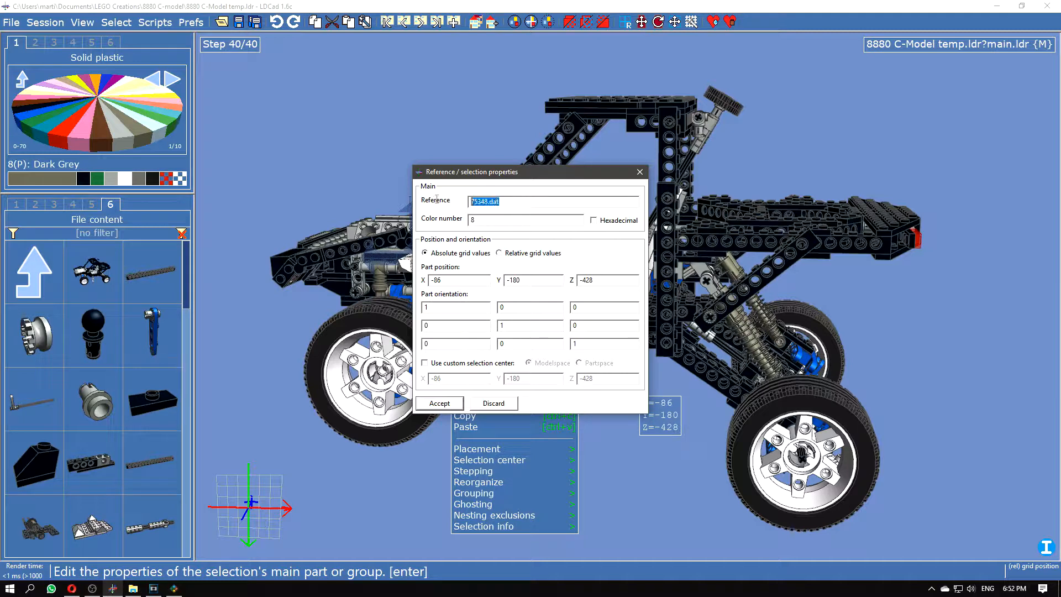
left_click(640, 173)
- In the Left frame submodel, set the reference of both rear shock absorbers to 75348.dat
double_click(739, 328)
left_click(539, 312)
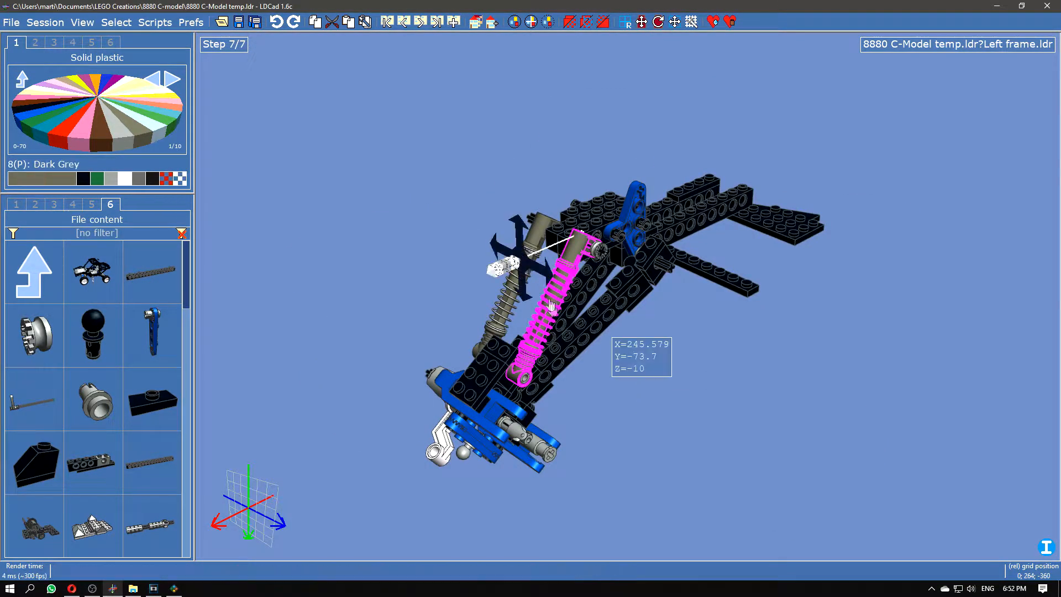
right_click(561, 313)
left_click(578, 335)
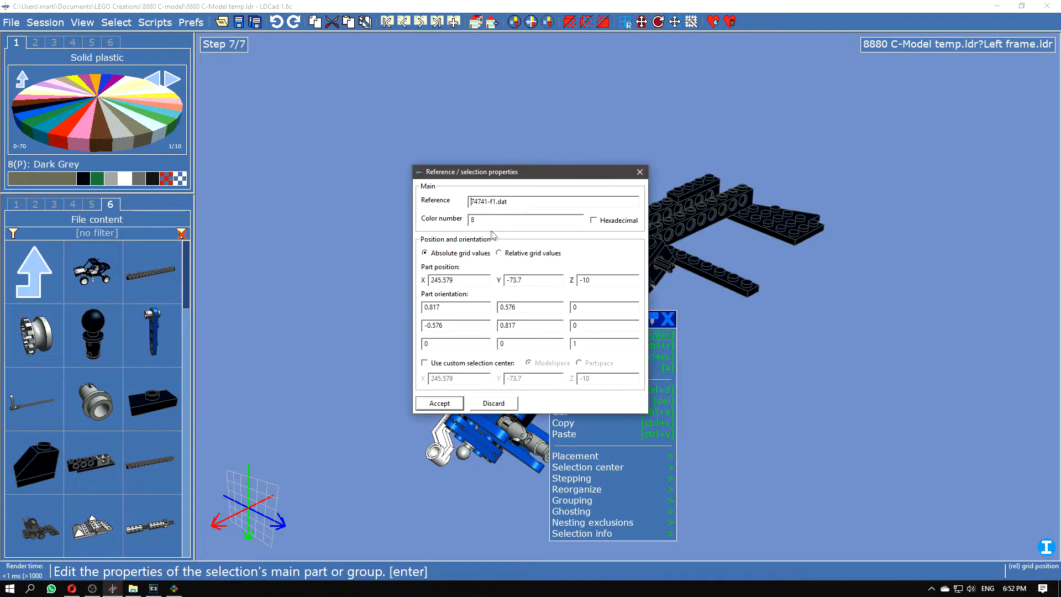
left_click(440, 404)
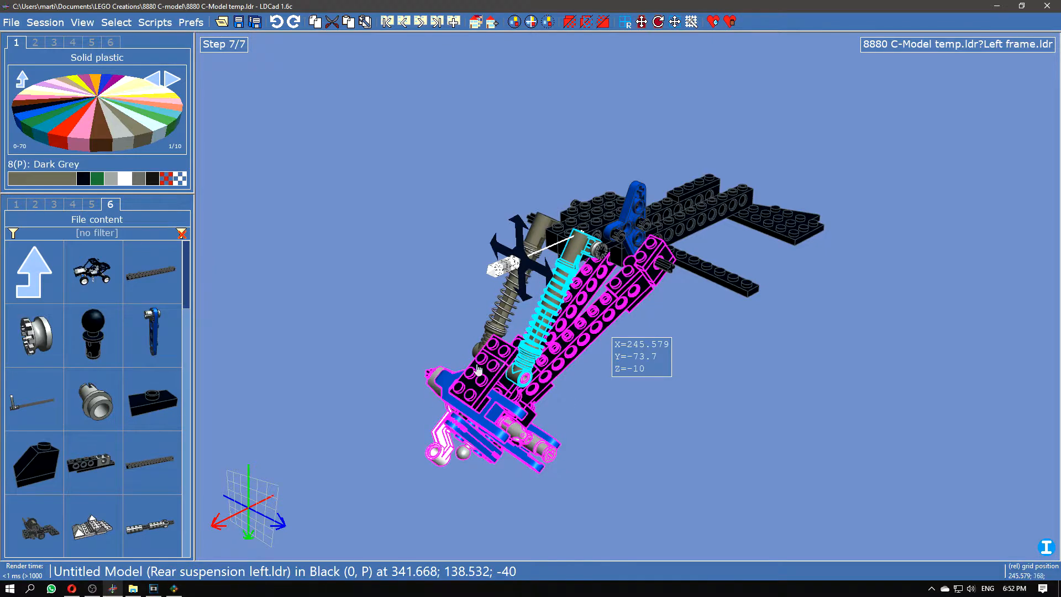
left_click(508, 288)
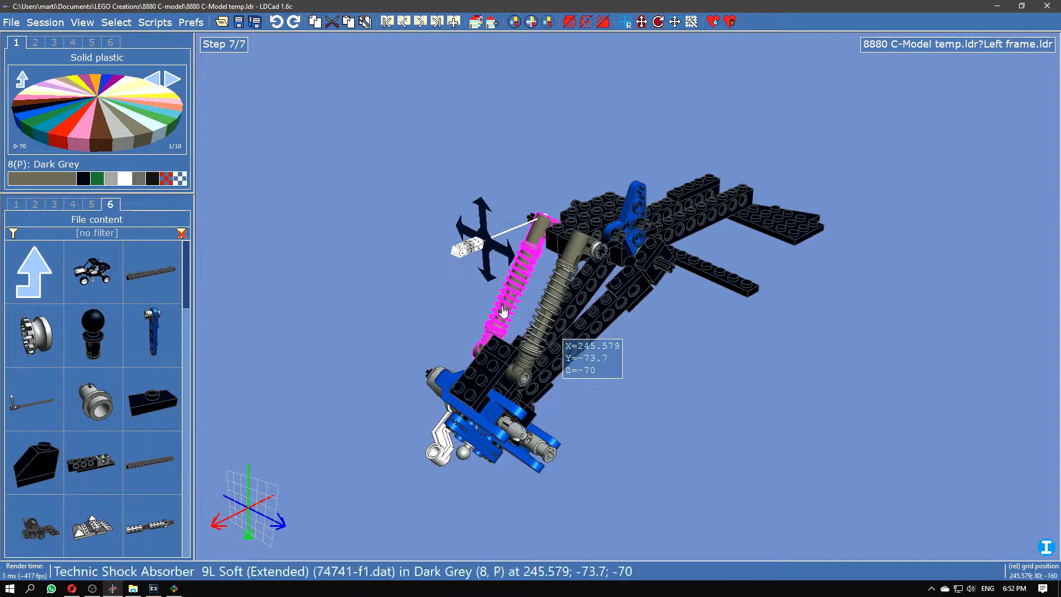
right_click(540, 320)
left_click(542, 326)
left_click_drag(508, 202, 495, 203)
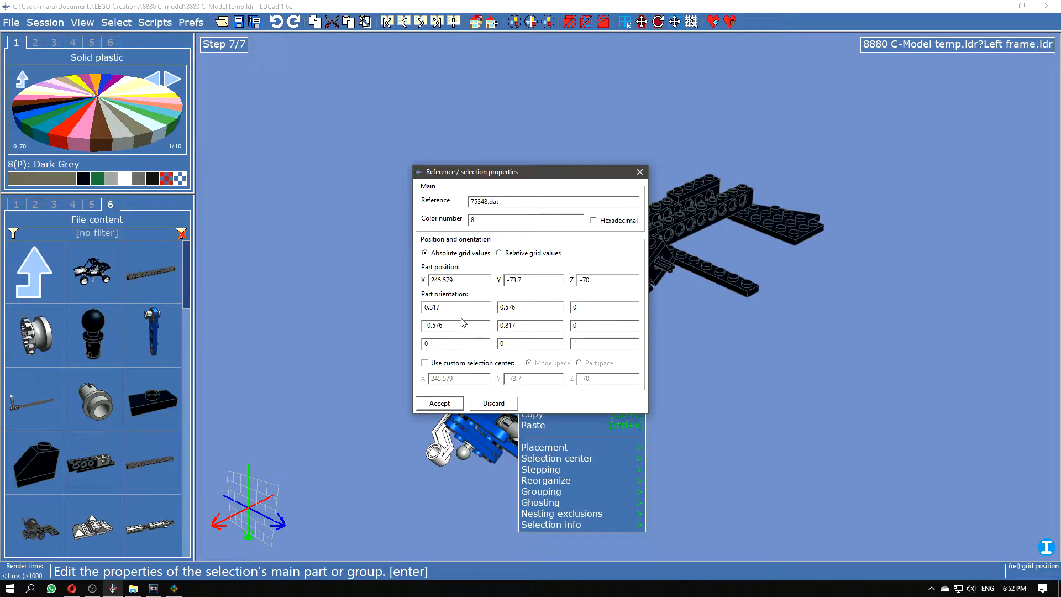
left_click(445, 406)
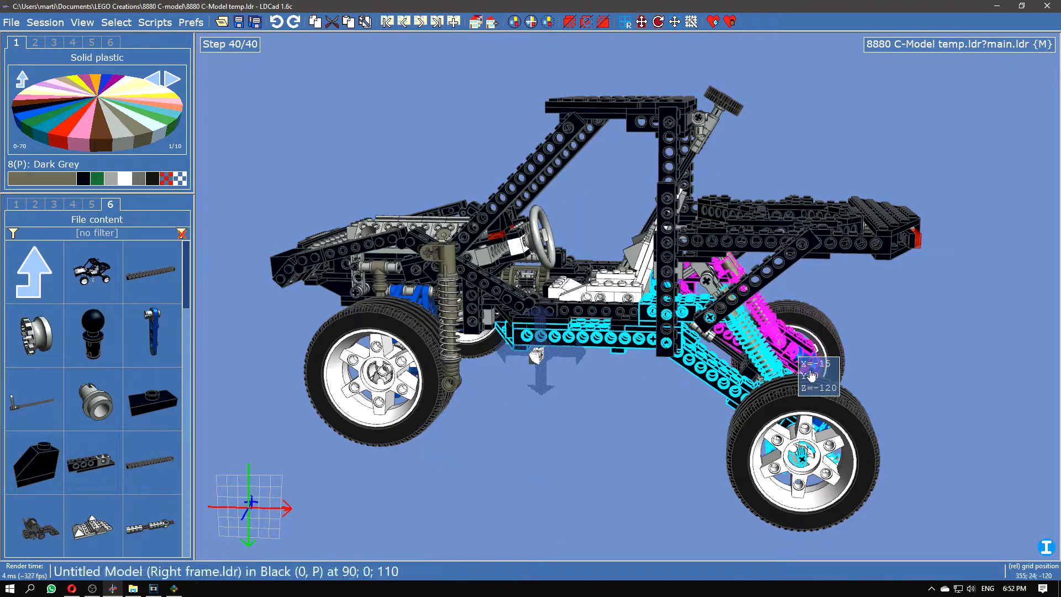
- In the Right frame submodel, set the reference of both rear shock absorbers to 75348.dat
left_click_drag(942, 315, 836, 347)
double_click(835, 347)
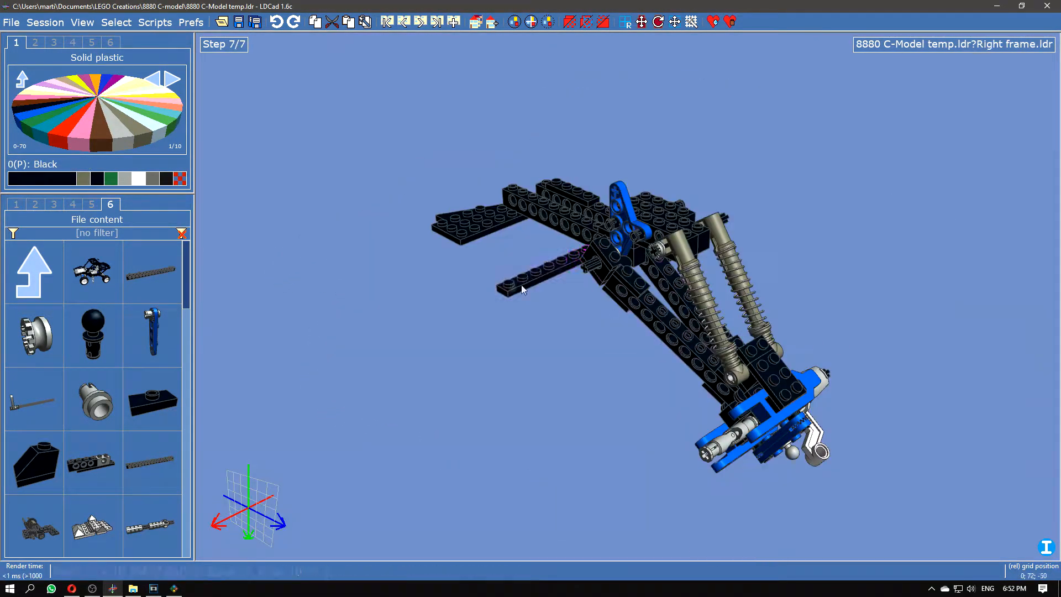
right_click(701, 297)
left_click(722, 318)
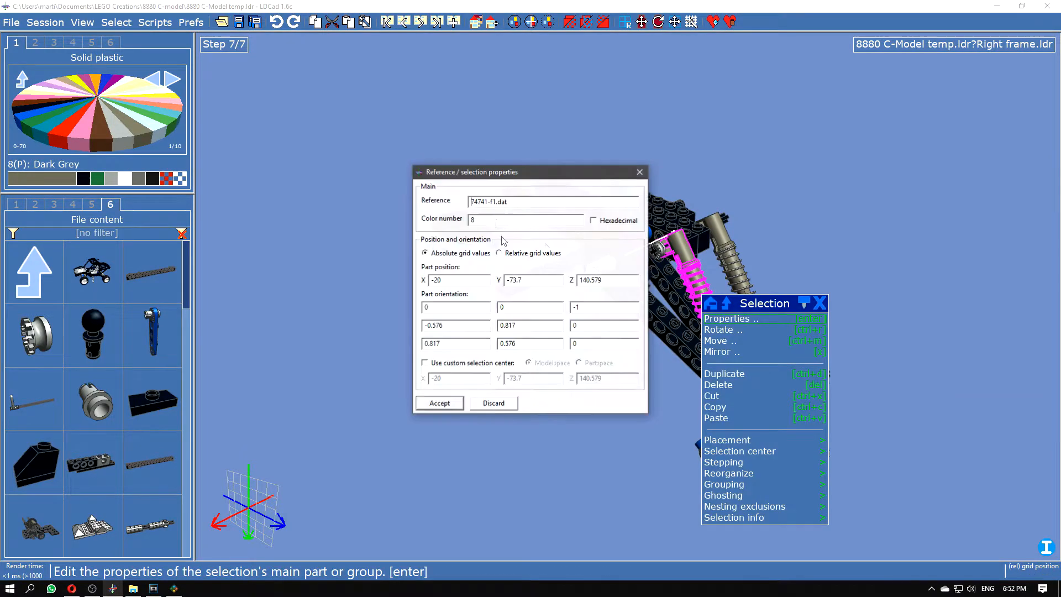
left_click(448, 403)
right_click(752, 287)
left_click(777, 308)
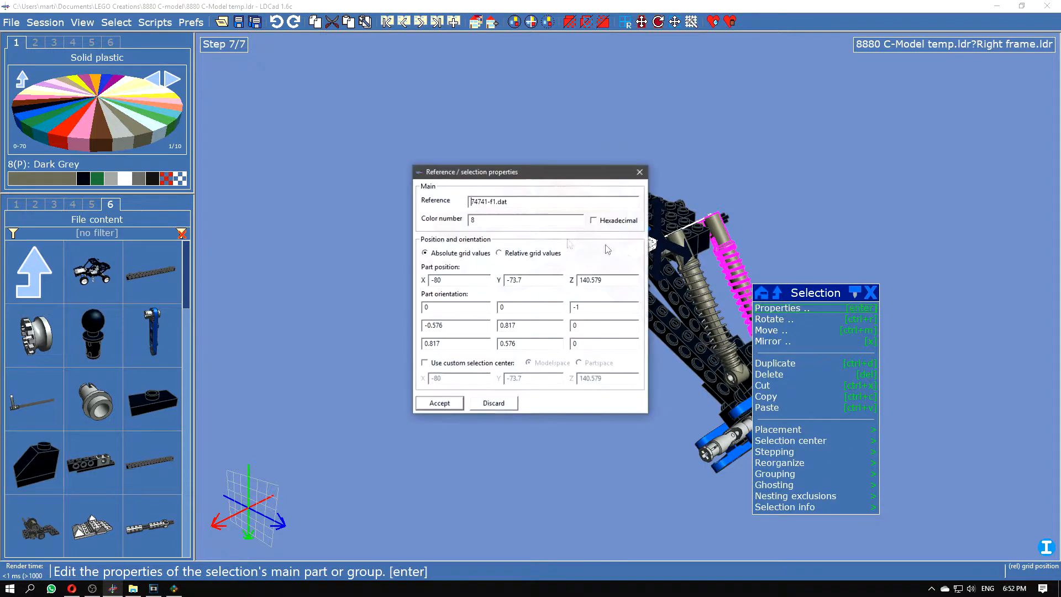
left_click(439, 400)
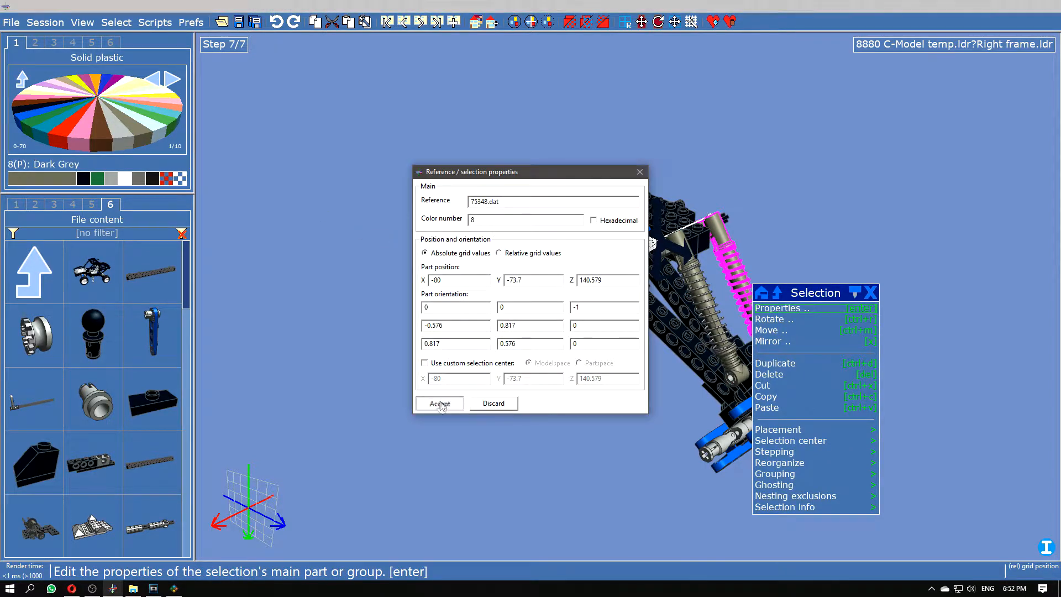
- Return to the main model and remove the spare shock absorber beside the front wheel
double_click(570, 398)
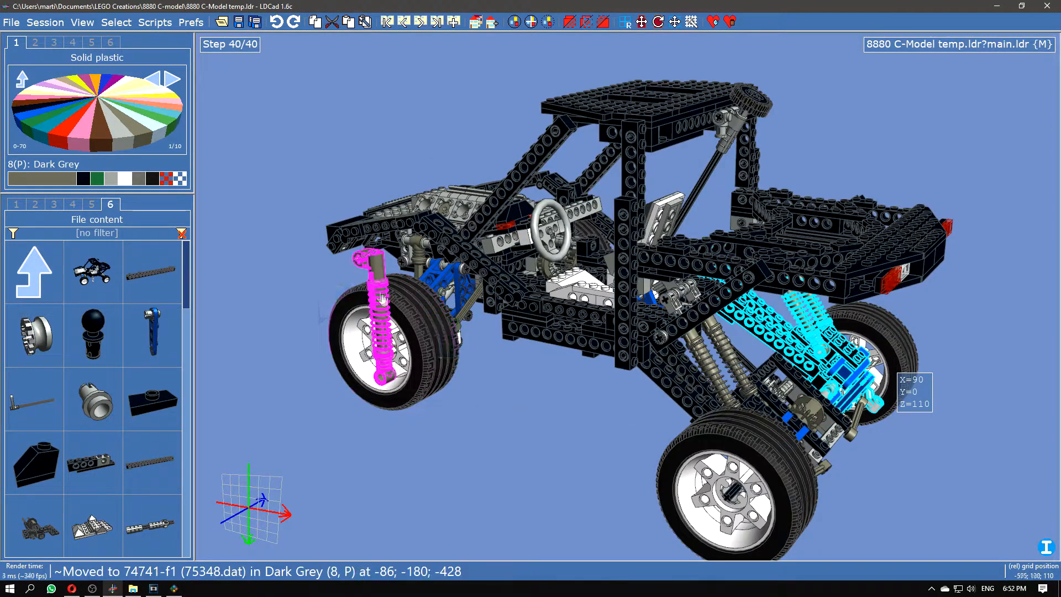
right_click_drag(513, 409, 522, 358)
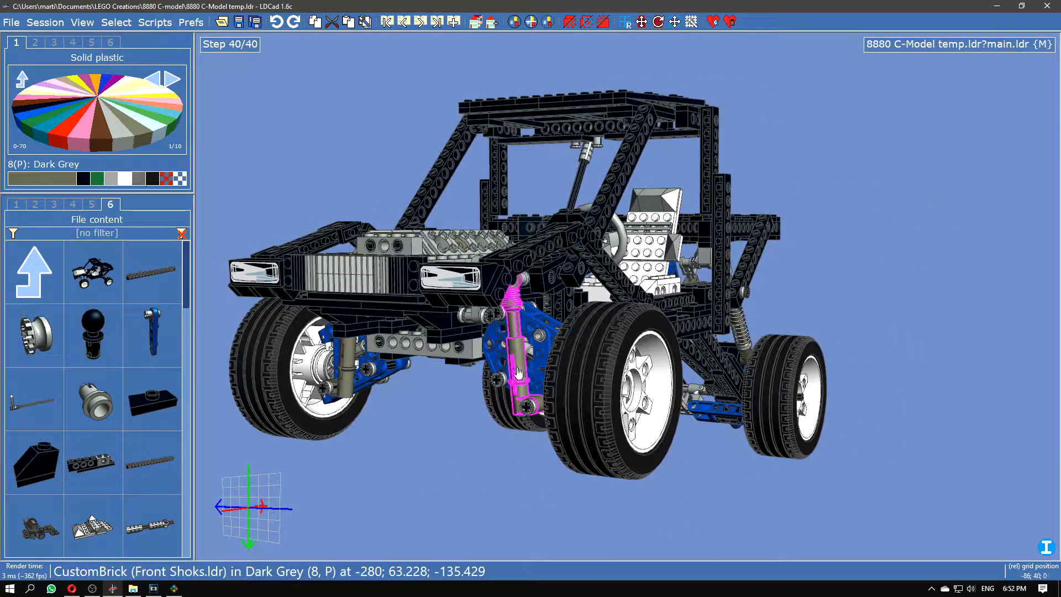
- Replace the Front Shoks.ldr reference of both front shock absorbers with 75348.dat
left_click(522, 357)
right_click(523, 356)
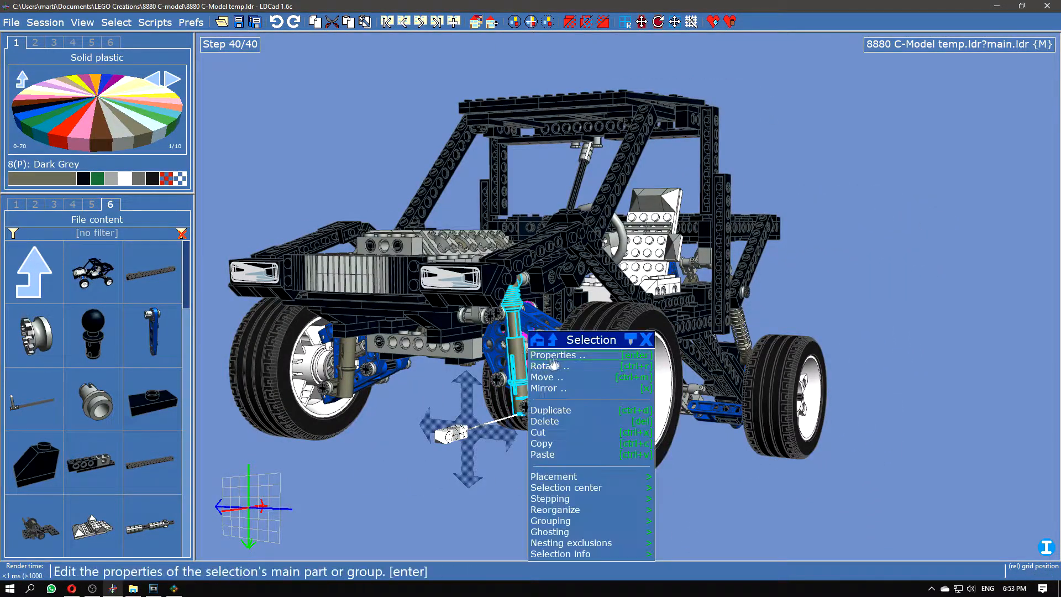
left_click(533, 355)
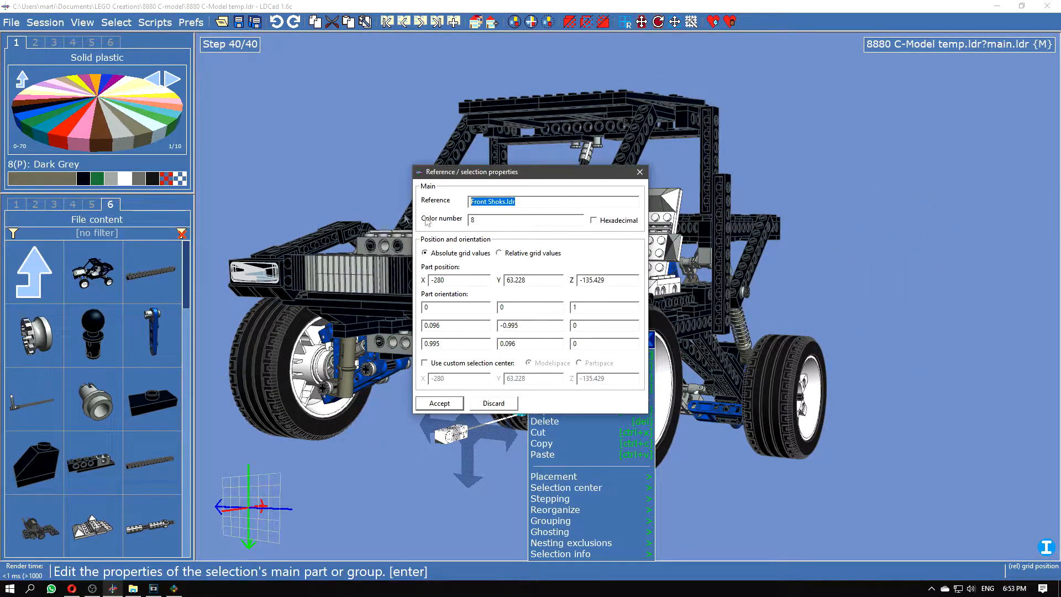
left_click(459, 400)
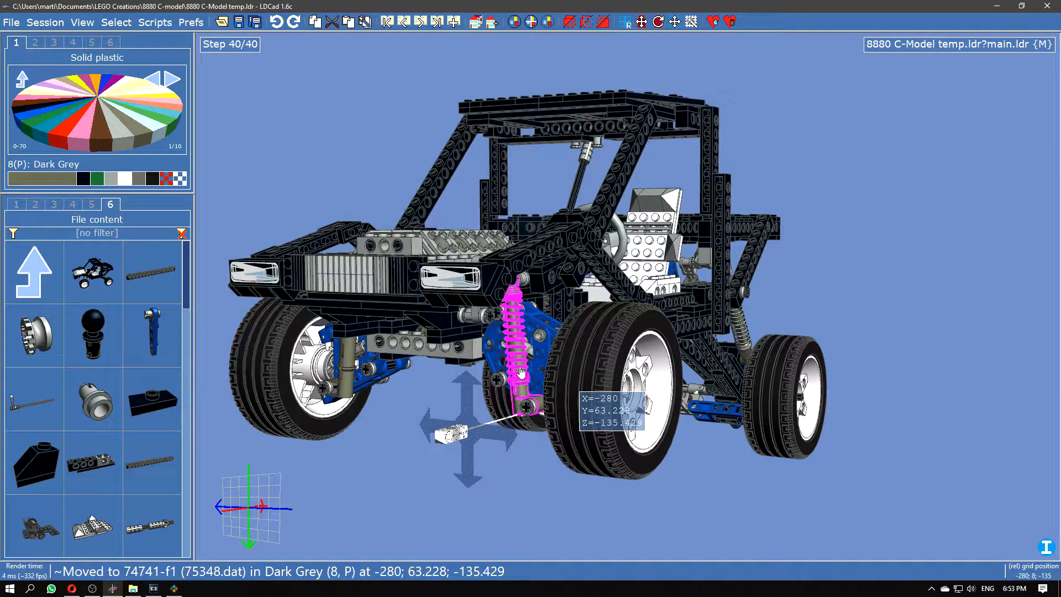
left_click(398, 438)
right_click(353, 382)
left_click(382, 355)
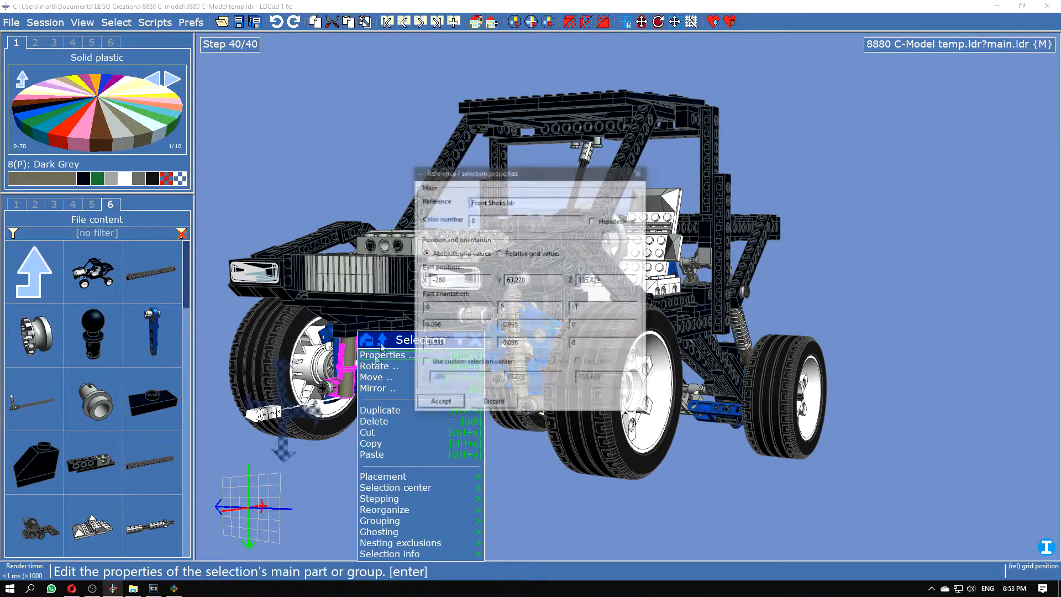
left_click(460, 405)
left_click(427, 407)
right_click_drag(427, 406, 378, 415)
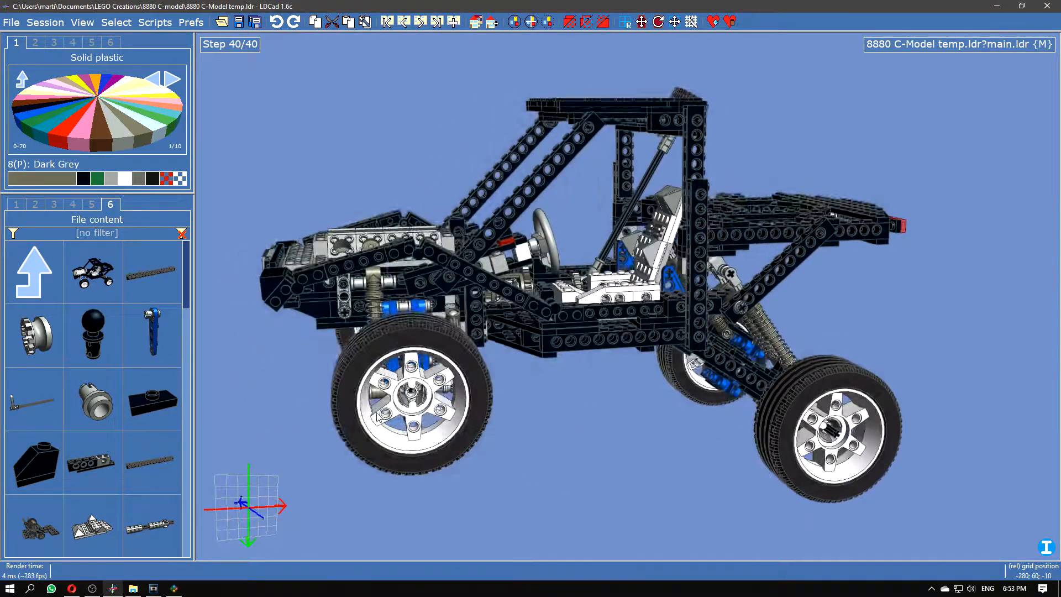
scroll(619, 439, "down", 5)
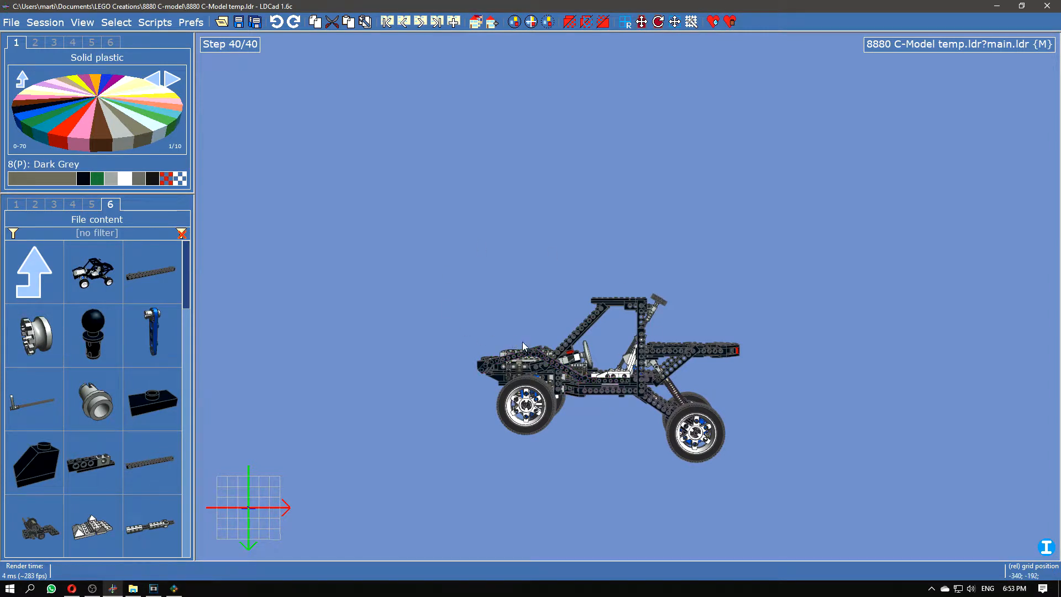
key("ctrl+a")
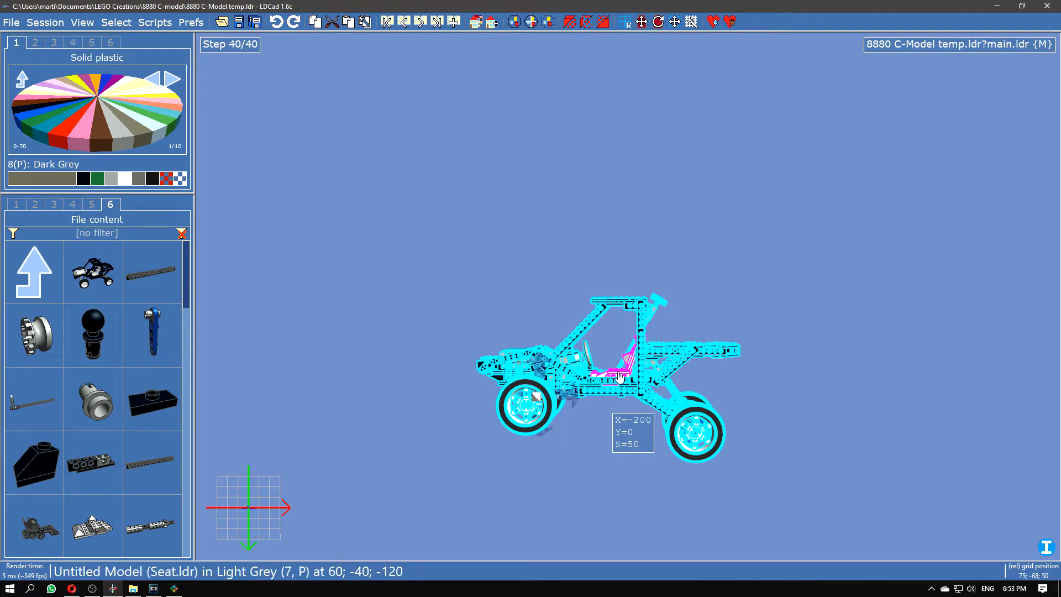
left_click(606, 419)
left_click_drag(606, 419, 609, 452)
- Browse the sorted part library to the Misc base plates group
left_click(16, 204)
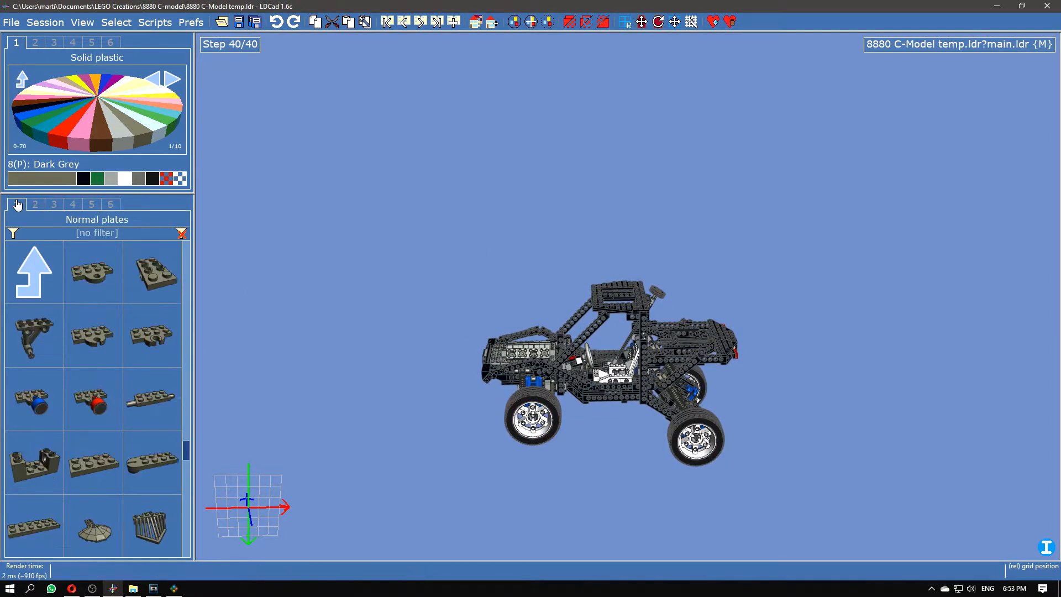
left_click(48, 274)
left_click(50, 277)
left_click(45, 276)
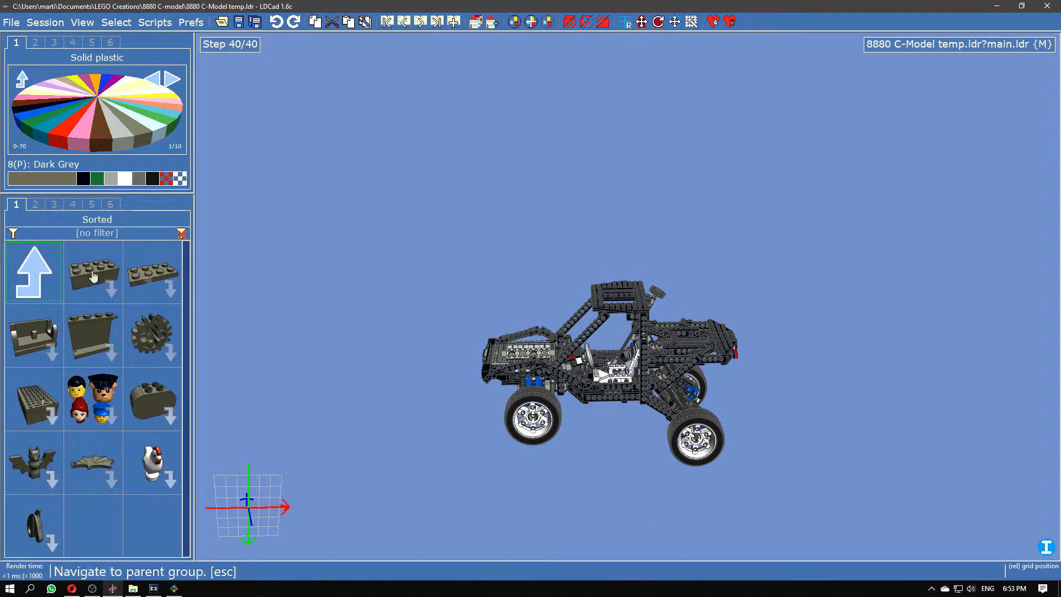
left_click(152, 273)
left_click(139, 401)
scroll(114, 331, "down", 5)
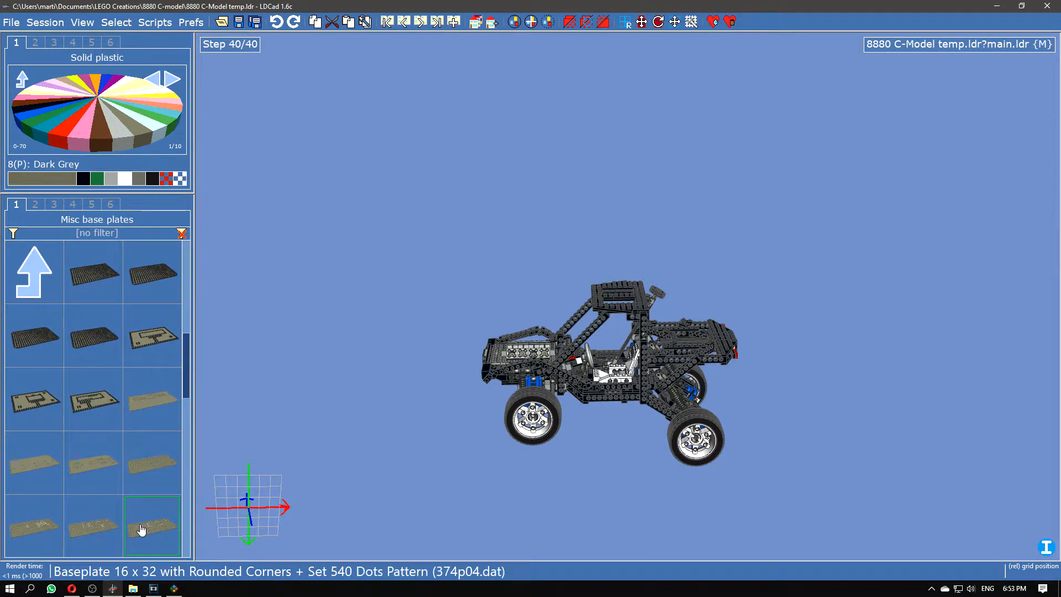
left_click_drag(142, 503, 388, 425)
key("Delete")
scroll(133, 356, "up", 4)
scroll(133, 356, "down", 7)
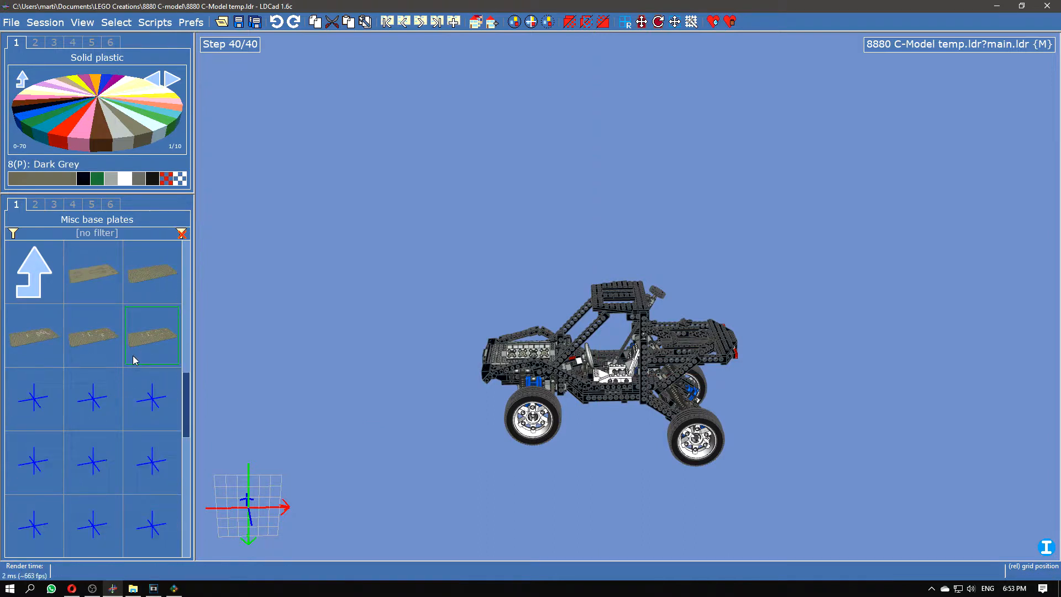
- Place a Baseplate 24 x 32 Fire-House under the car at X -125, Y -4, Z 50
left_click_drag(145, 462, 358, 370)
left_click_drag(359, 390, 621, 382)
right_click_drag(627, 453, 625, 437)
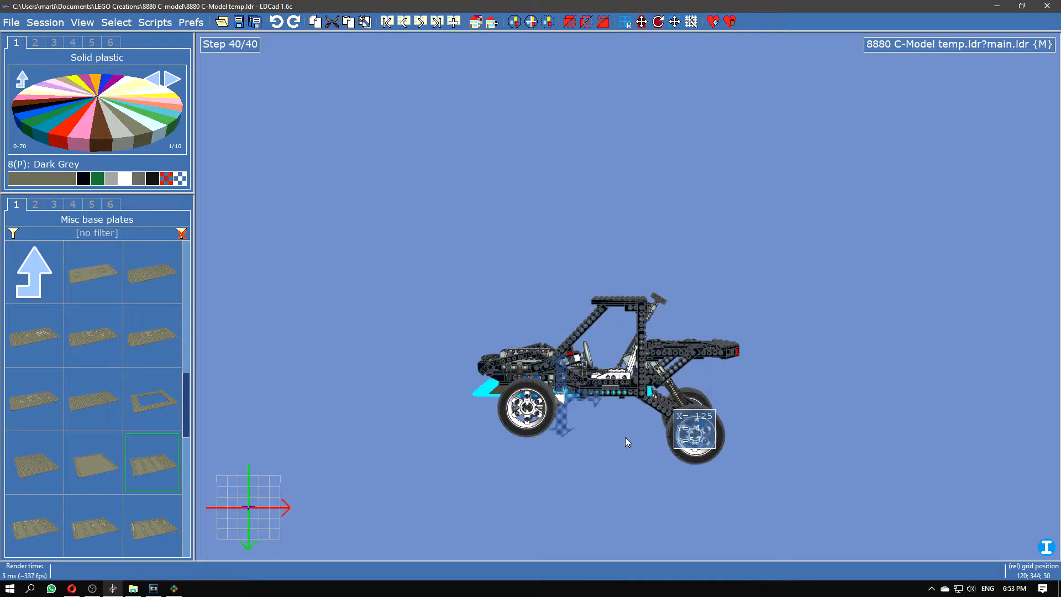
- Select the whole car without the baseplate, then rotate and move it to X -365, Y -140, Z 50 to stand level on the baseplate
key("ctrl+a")
left_click(483, 396, "ctrl")
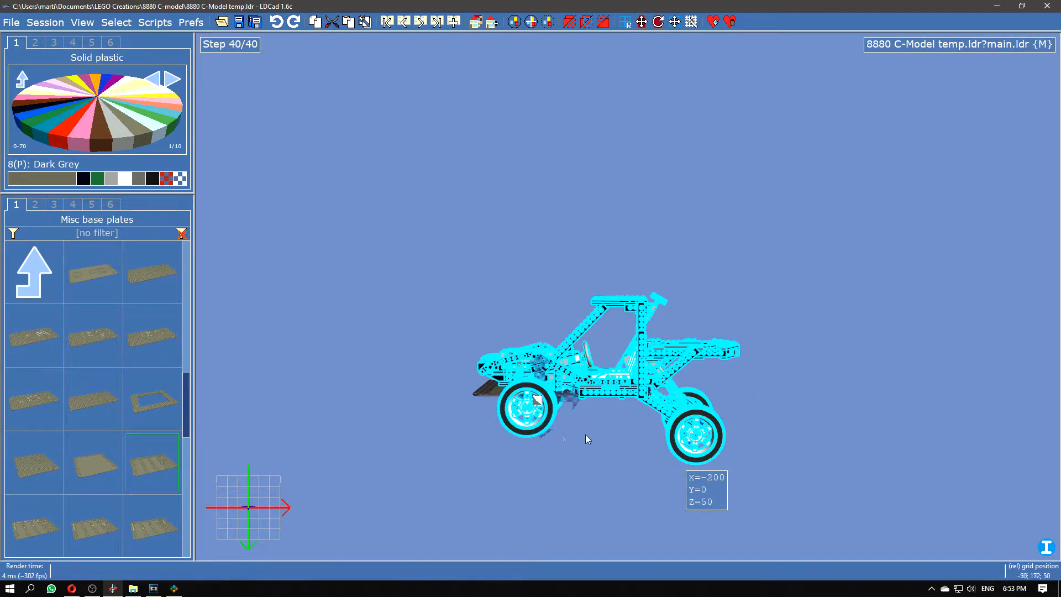
scroll(587, 437, "up", 8)
right_click_drag(683, 427, 658, 436)
scroll(649, 419, "down", 6)
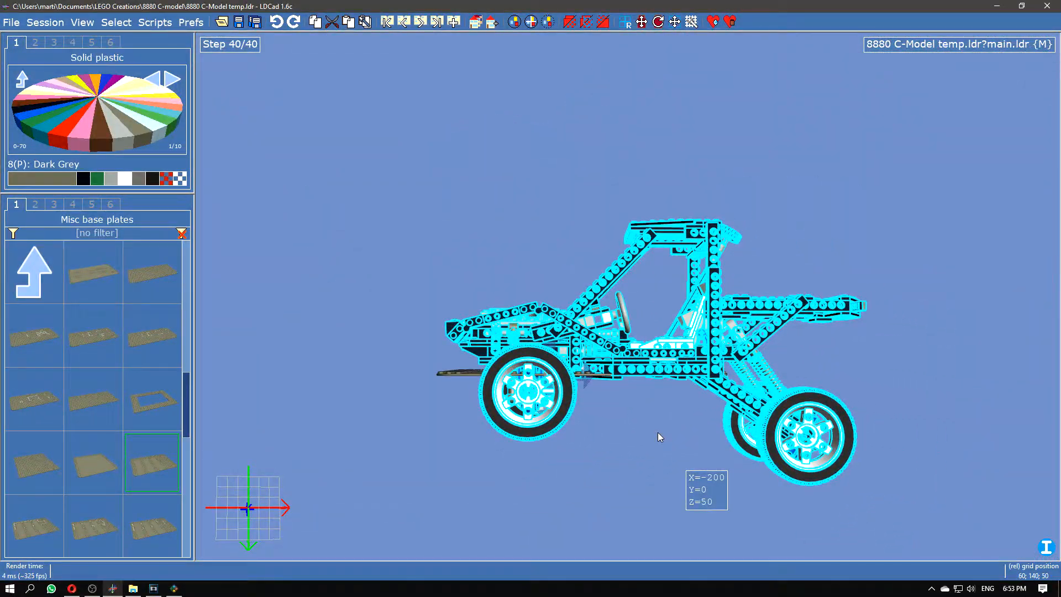
left_click_drag(578, 398, 583, 392)
left_click_drag(637, 353, 555, 288)
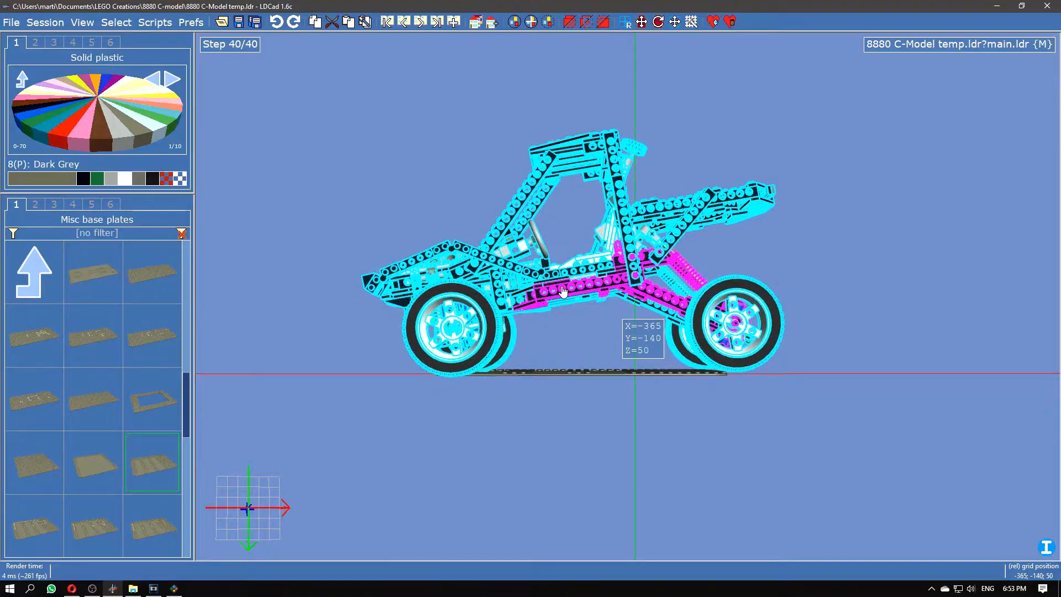
- Check the wheels against the baseplate from both sides and raise the car to Y -144
scroll(499, 431, "up", 3)
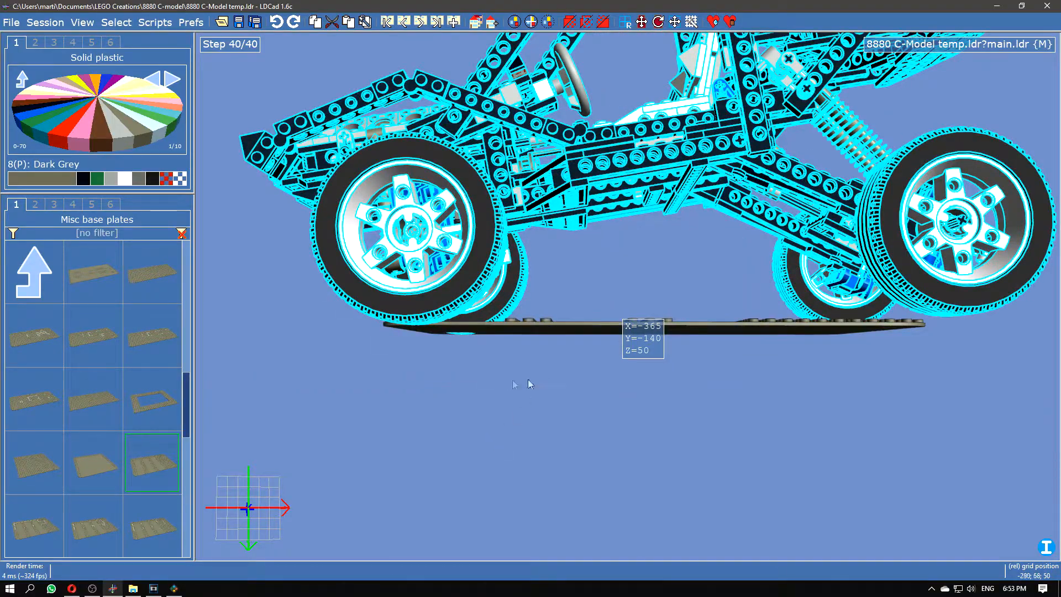
right_click_drag(519, 375, 727, 367)
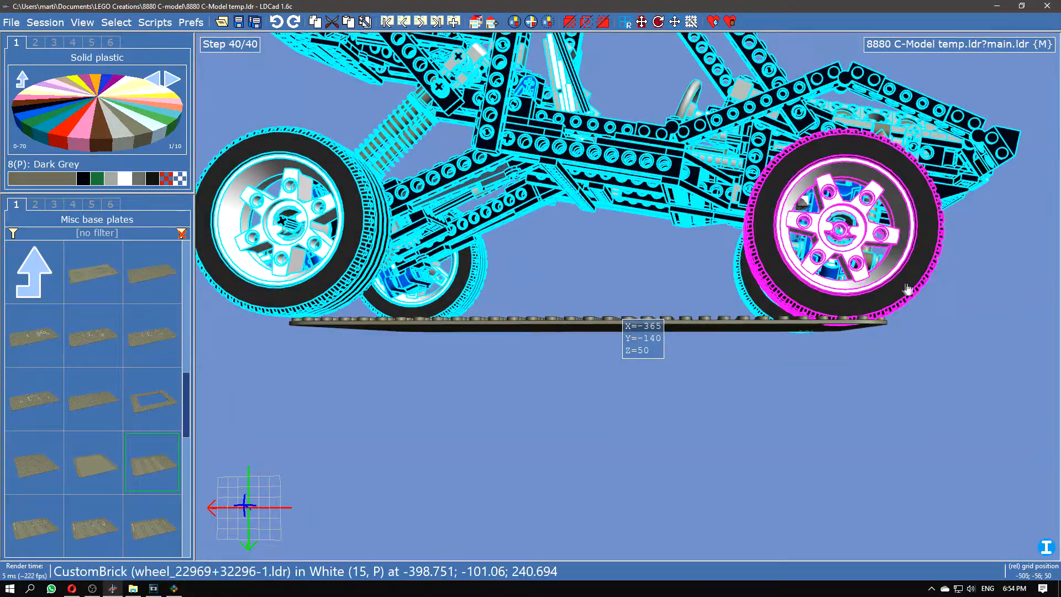
left_click_drag(905, 287, 899, 281)
scroll(681, 408, "down", 5)
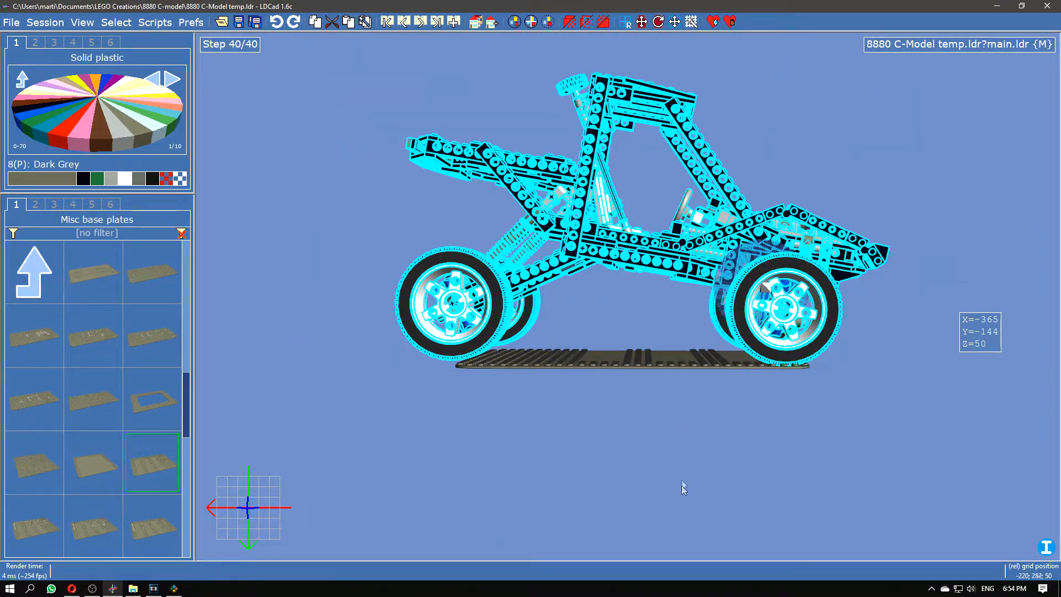
- Deselect the car and delete the baseplate beneath it
right_click_drag(593, 443, 604, 434)
left_click(641, 439)
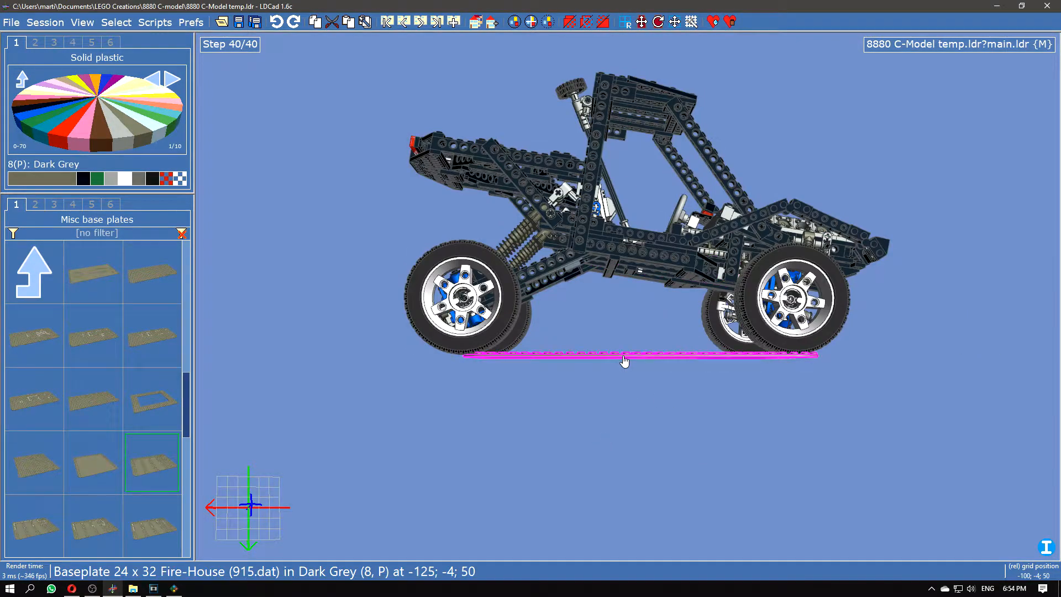
left_click(643, 355)
key("Delete")
- Save the levelled car model using Save As
right_click_drag(656, 392, 450, 423)
right_click_drag(639, 351, 644, 377)
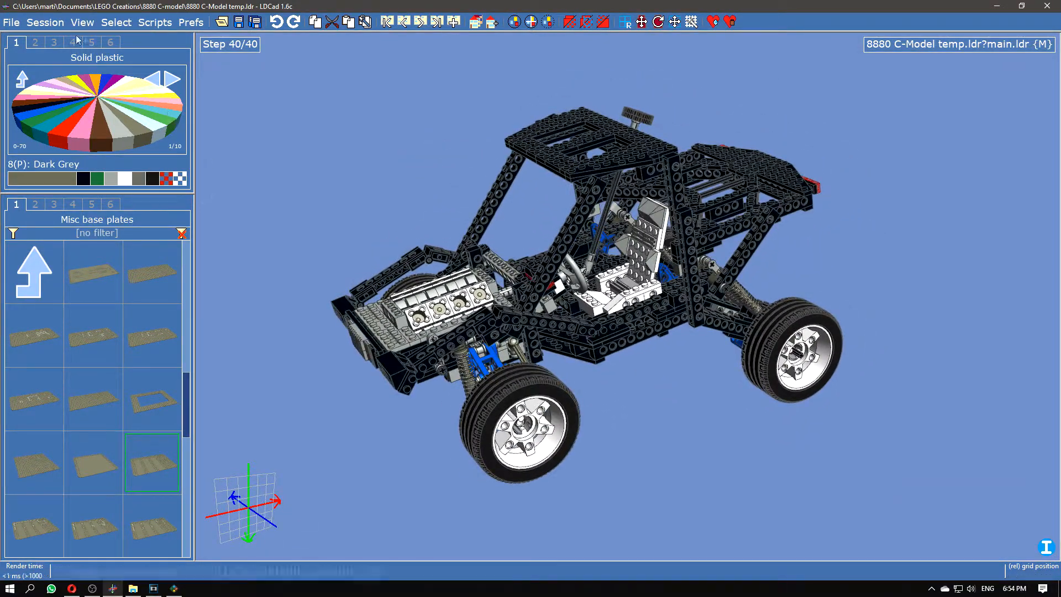
left_click(18, 25)
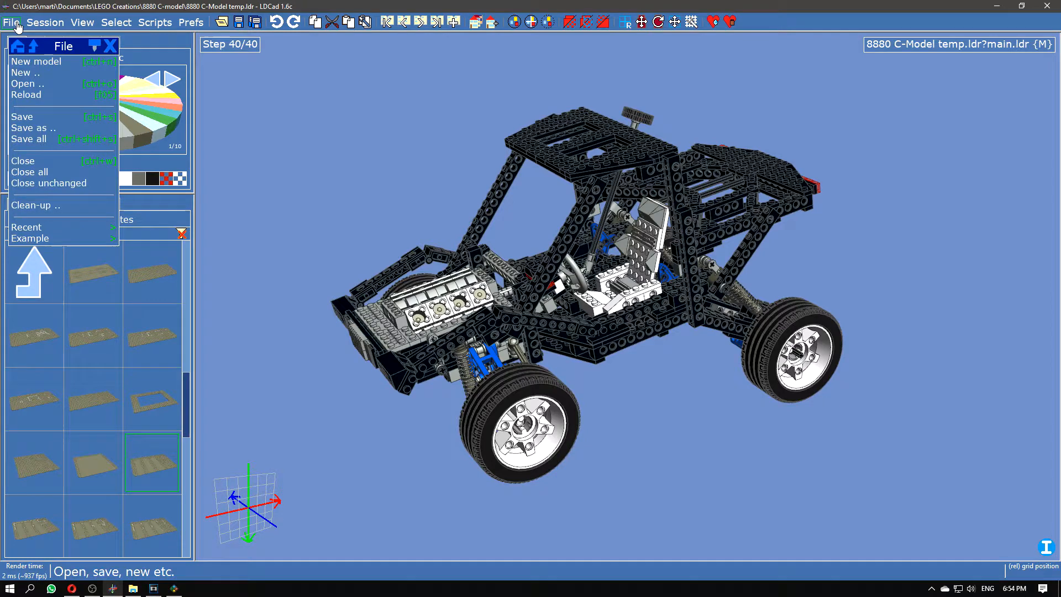
left_click(38, 127)
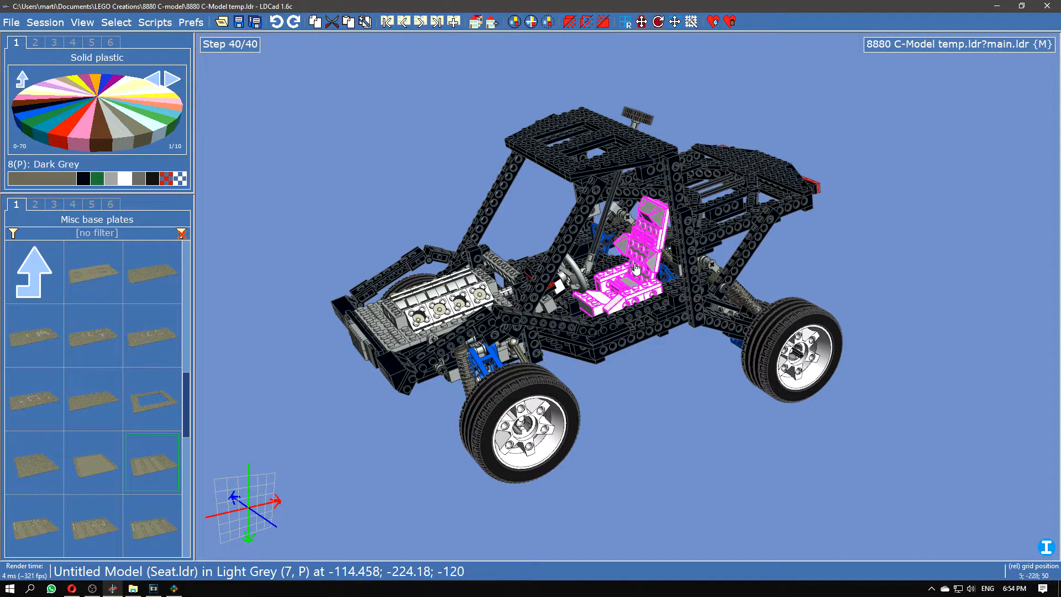
- Look over the levelled car, then close LDCad and save the changes to the open 8880 C-Model.mpd
mouse_move(649, 379)
right_mouse_down()
mouse_move(684, 369)
mouse_move(644, 381)
right_mouse_up()
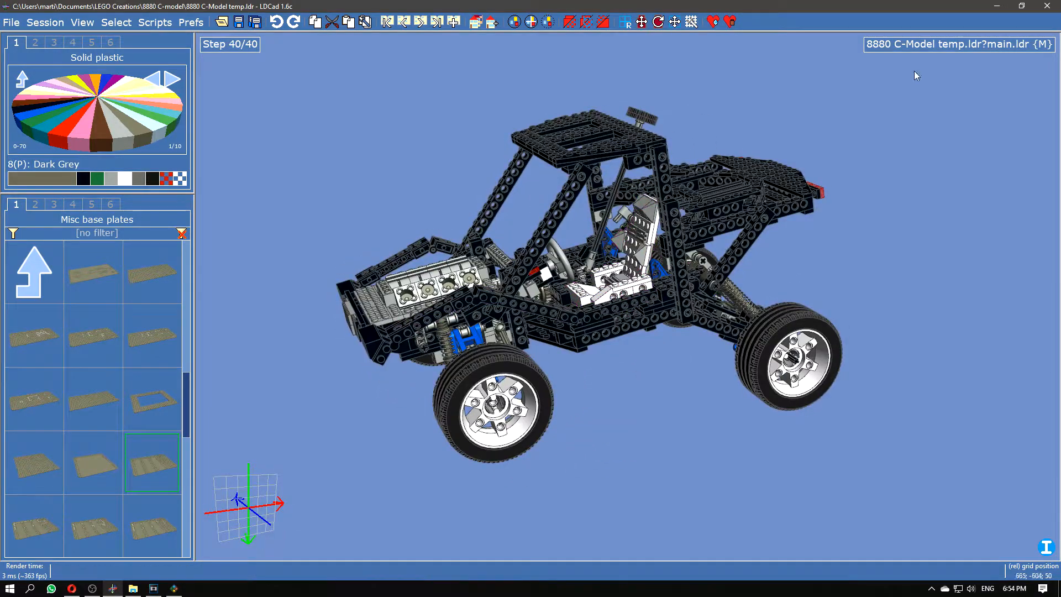
right_click_drag(647, 333, 589, 357)
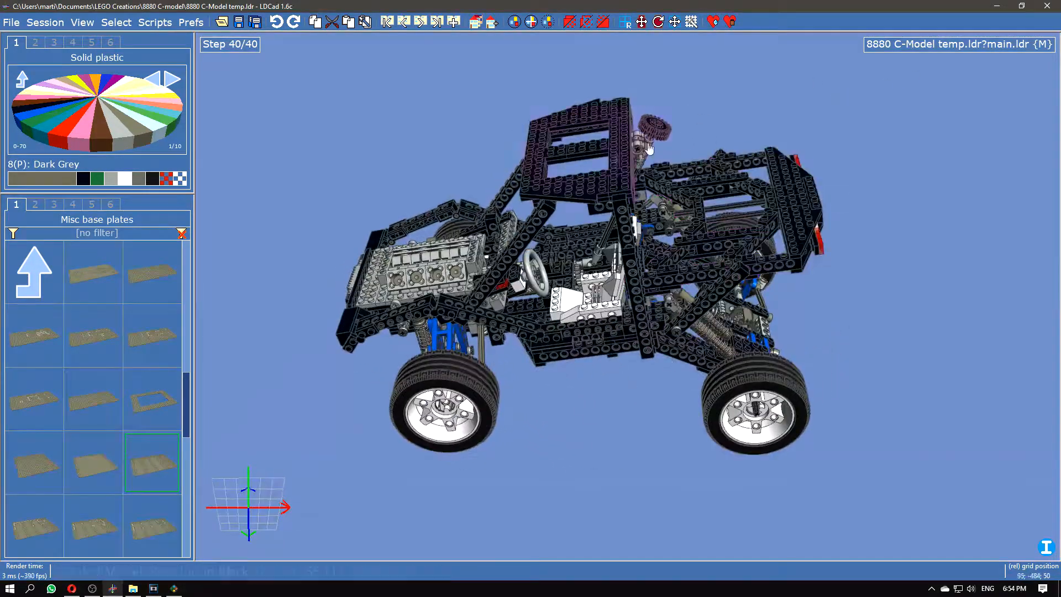
right_click_drag(618, 409, 680, 309)
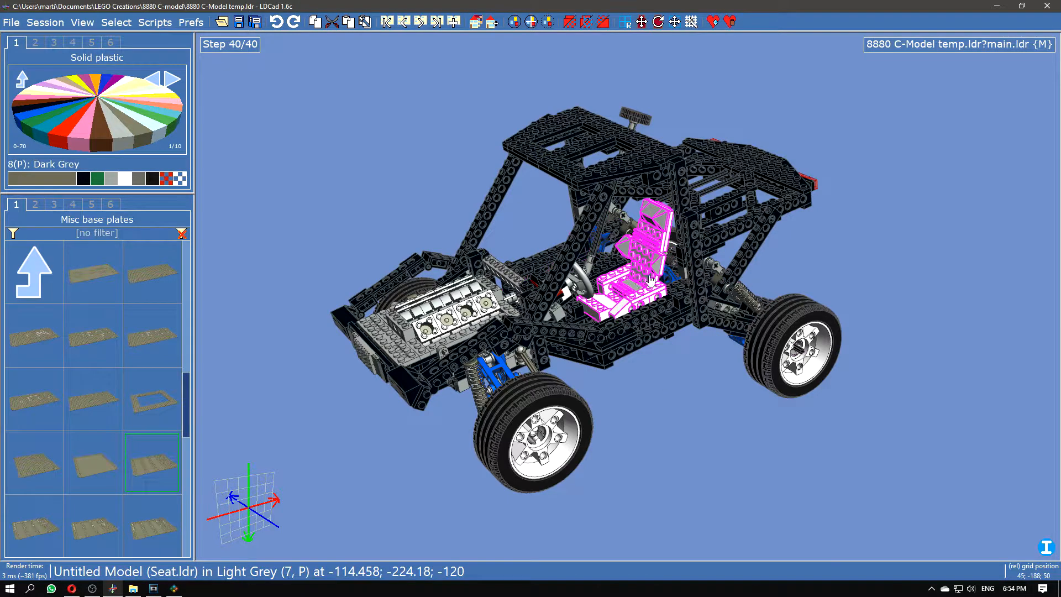
left_click(1043, 7)
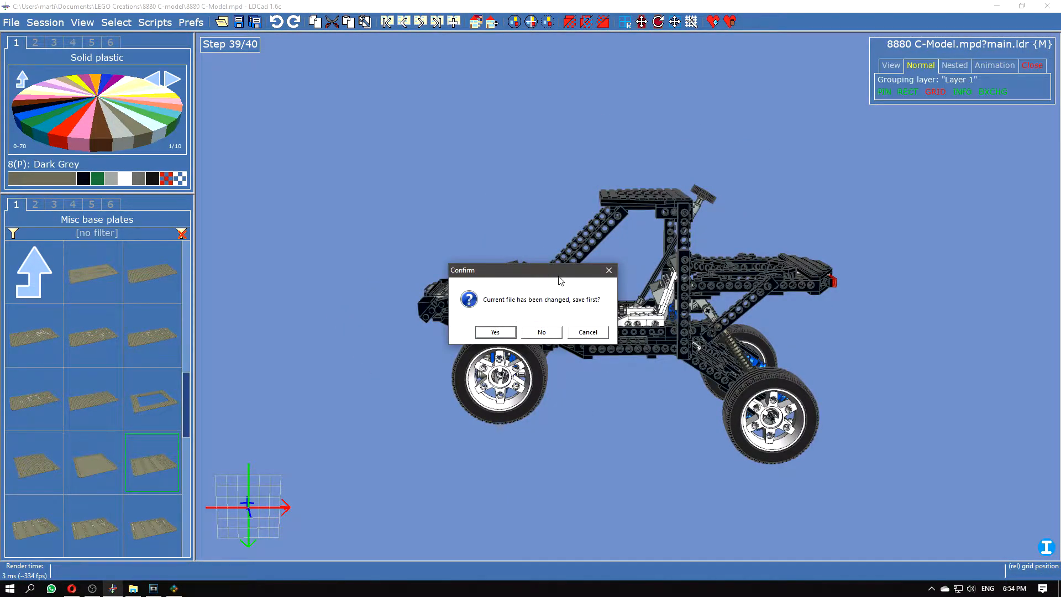
left_click_drag(561, 274, 452, 222)
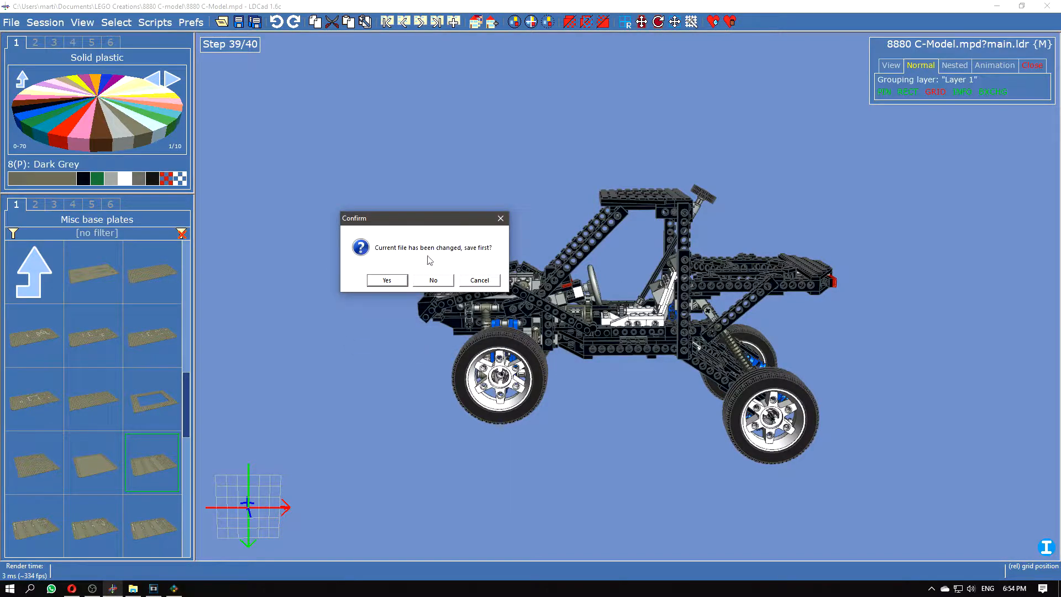
left_click(386, 281)
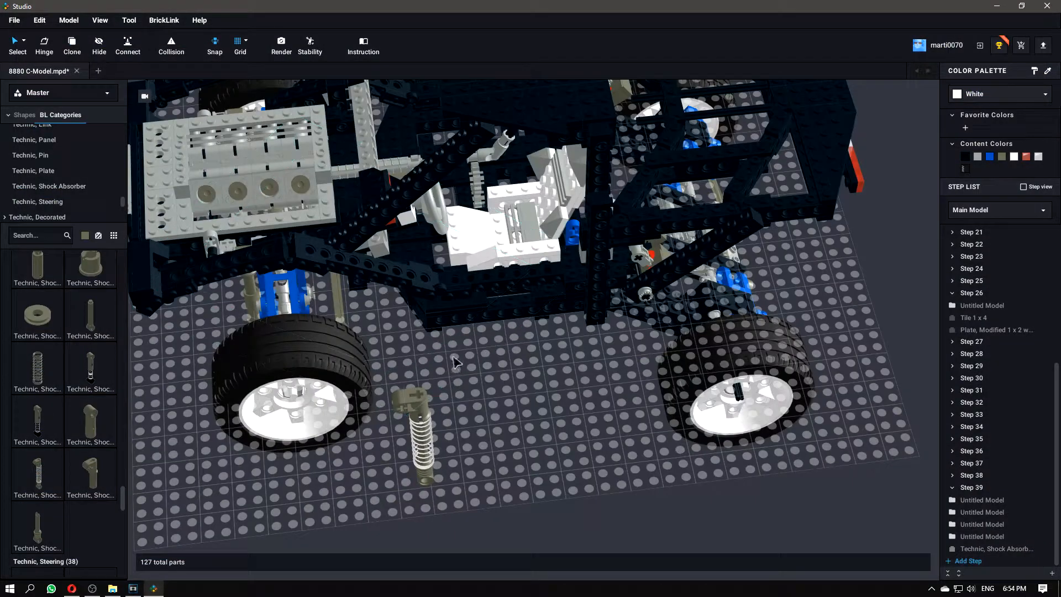
- In Studio, delete the loose shock absorber beside the car and close the 8880 C-Model.mpd model without saving
key("Delete")
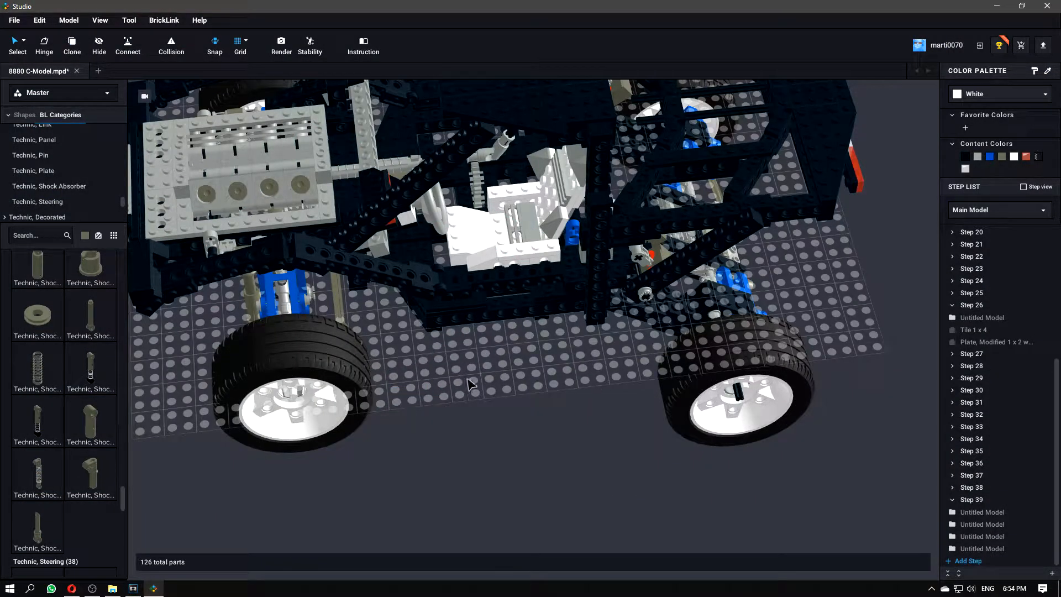
right_click_drag(498, 454, 563, 419)
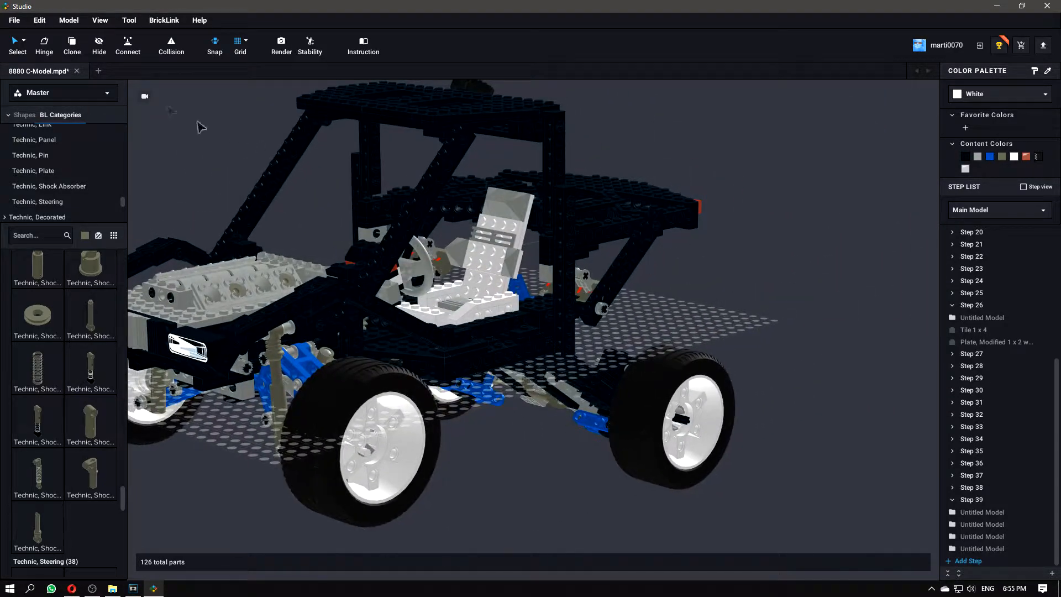
left_click(77, 71)
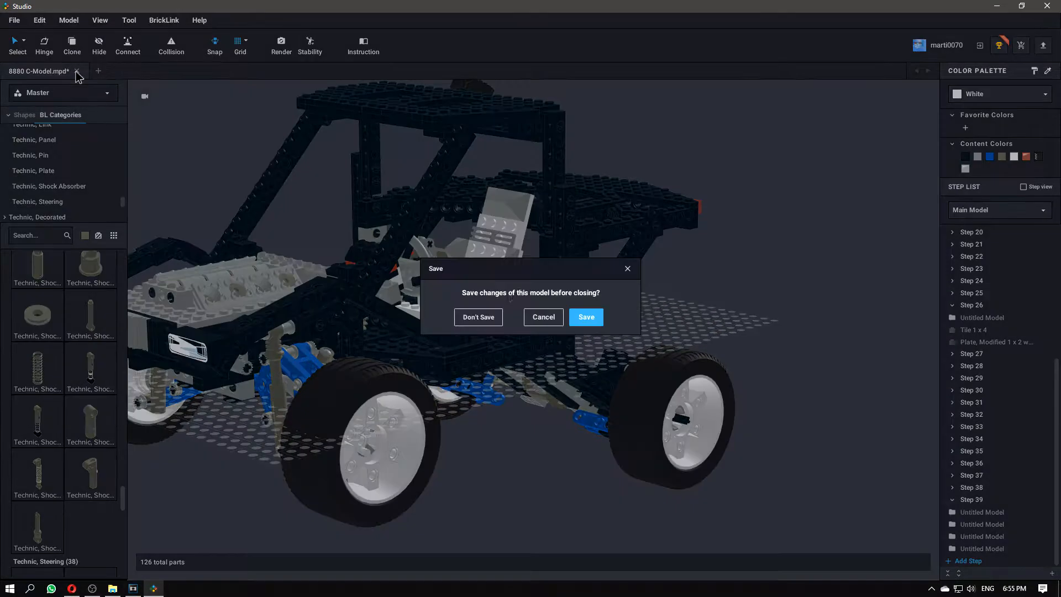
left_click(479, 317)
- Import the file 8880 C-Model temp.ldr from the 8880 C-model folder
left_click(700, 238)
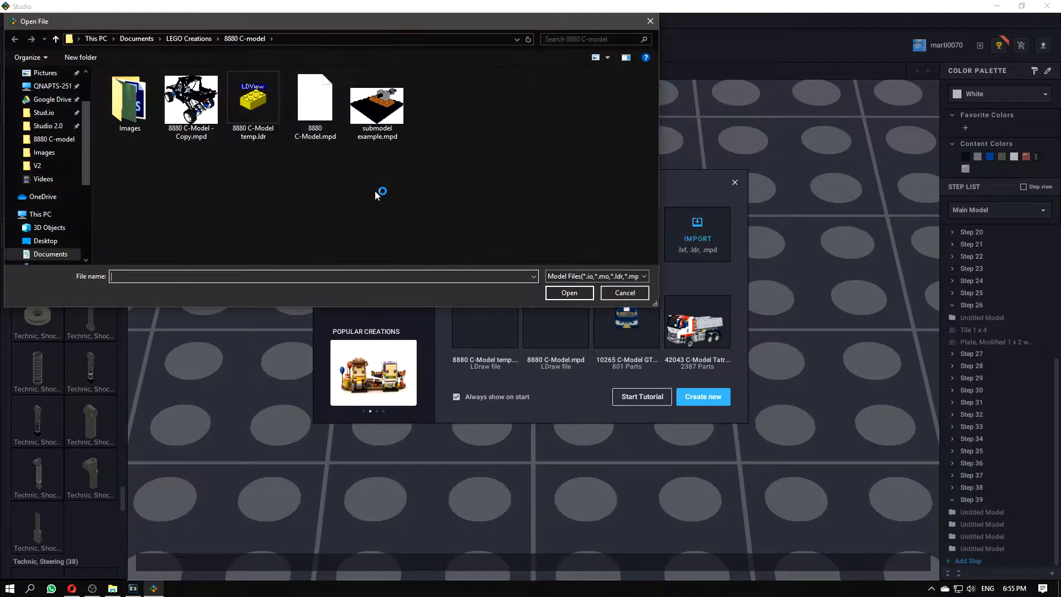
left_click(257, 108)
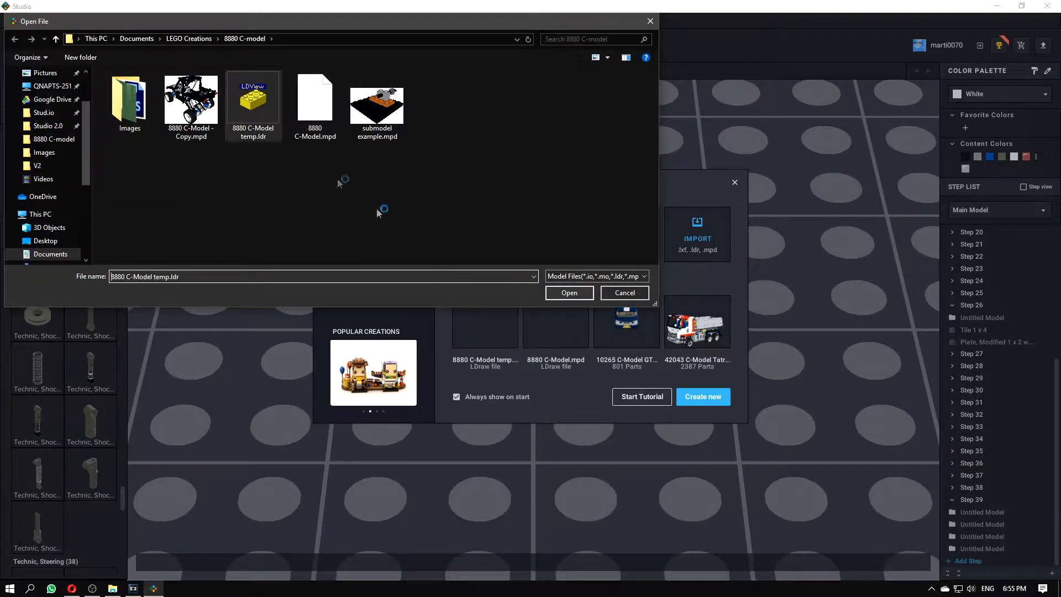
left_click(569, 292)
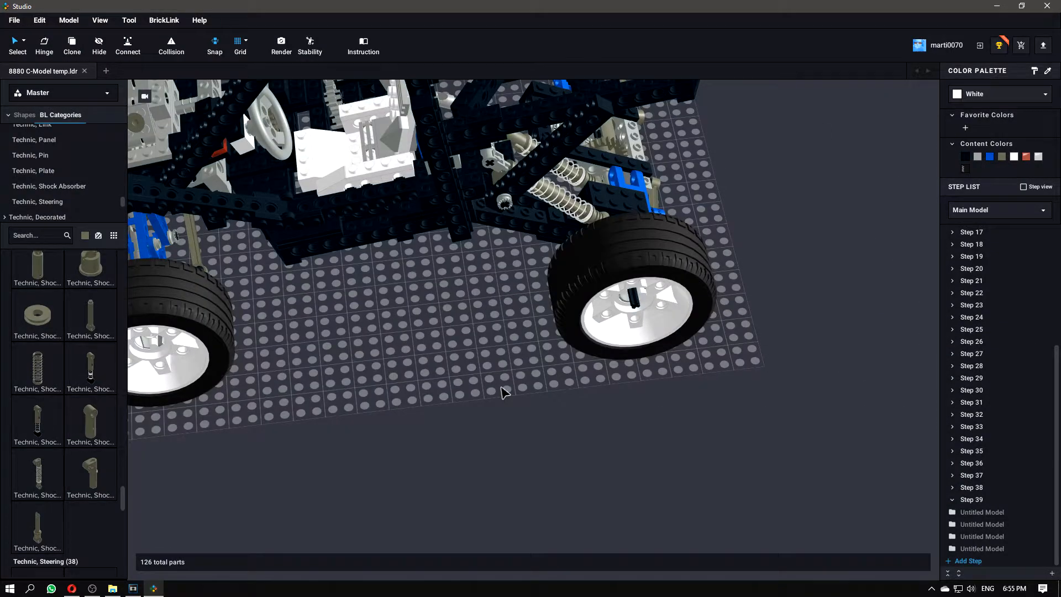
- Examine the imported car's stance on the grid and its shock absorbers from the front and side
scroll(500, 387, "down", 3)
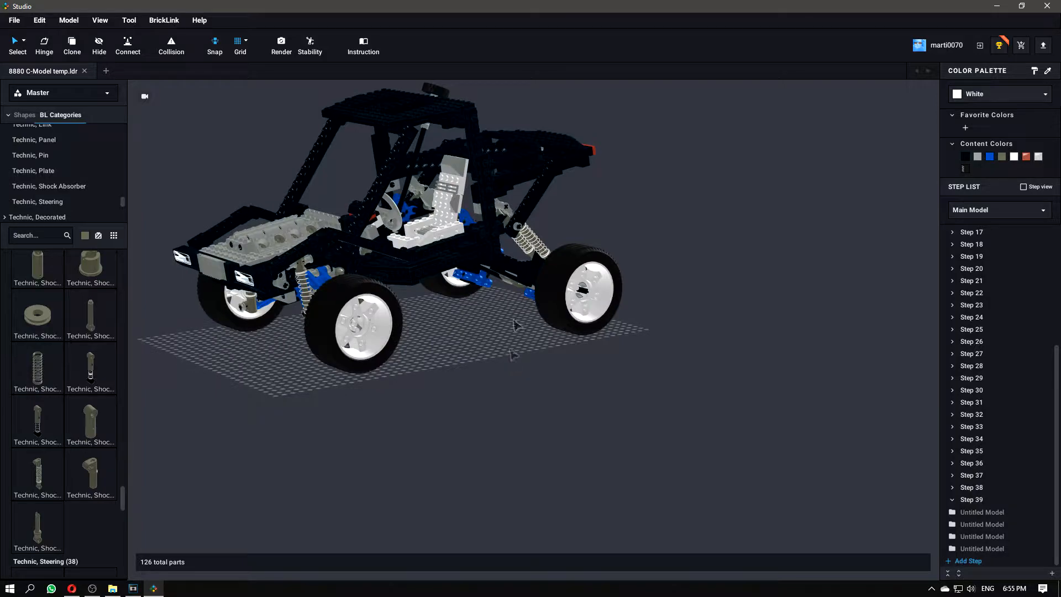
scroll(549, 201, "up", 5)
scroll(552, 426, "down", 5)
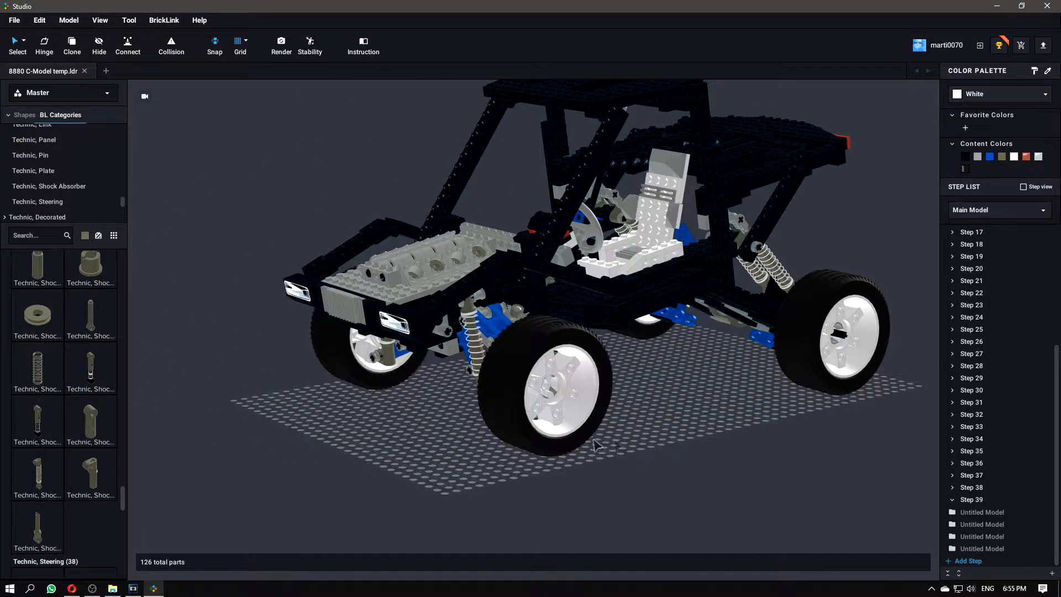
middle_click_drag(727, 422, 597, 398)
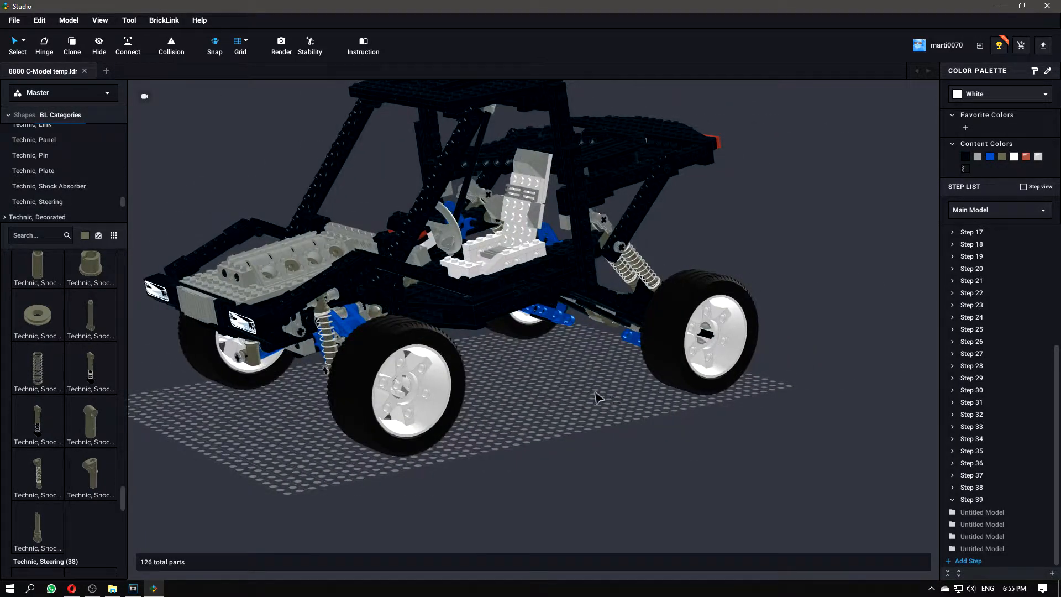
right_click_drag(597, 398, 663, 406)
mouse_move(664, 406)
middle_mouse_down()
mouse_move(606, 410)
mouse_move(663, 416)
middle_mouse_up()
mouse_move(664, 416)
right_mouse_down()
mouse_move(638, 416)
mouse_move(661, 412)
right_mouse_up()
- Open the photoreal render settings and frame the whole car in the render preview
left_click(281, 45)
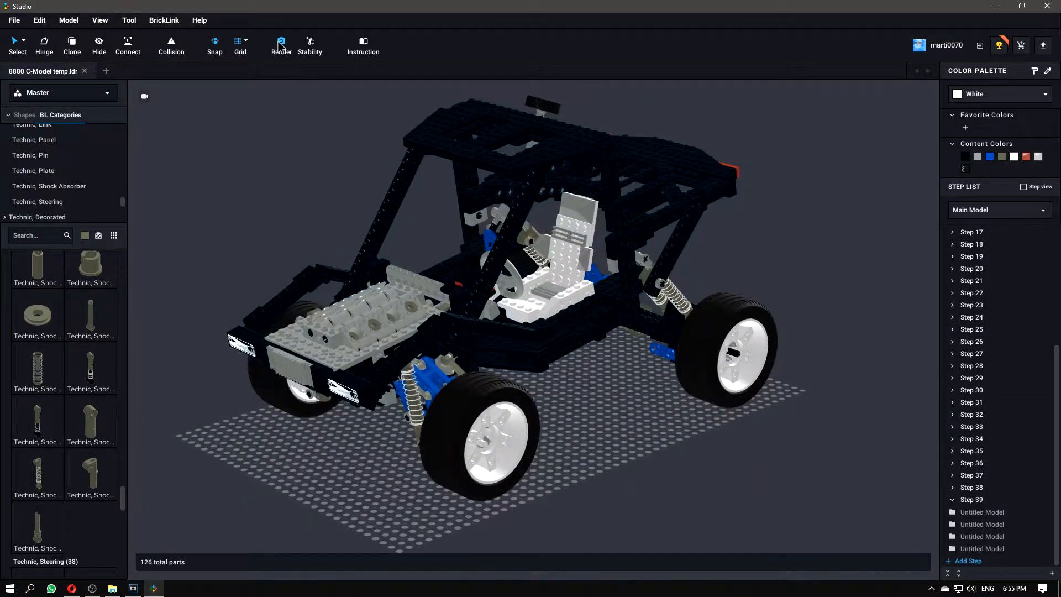
scroll(468, 264, "up", 1)
scroll(468, 263, "down", 1)
middle_click_drag(483, 261, 495, 269)
right_click_drag(496, 273, 502, 263)
scroll(663, 332, "down", 3)
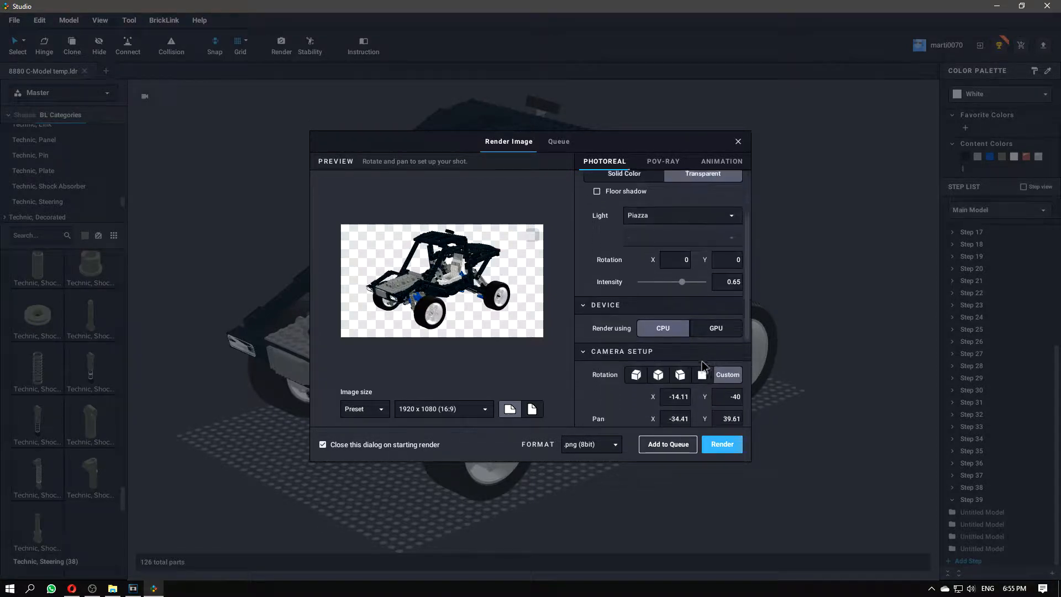
- Try the preset camera rotations and switch to custom rotation starting from the X -30, Y 60 preset
left_click(663, 371)
left_click(637, 371)
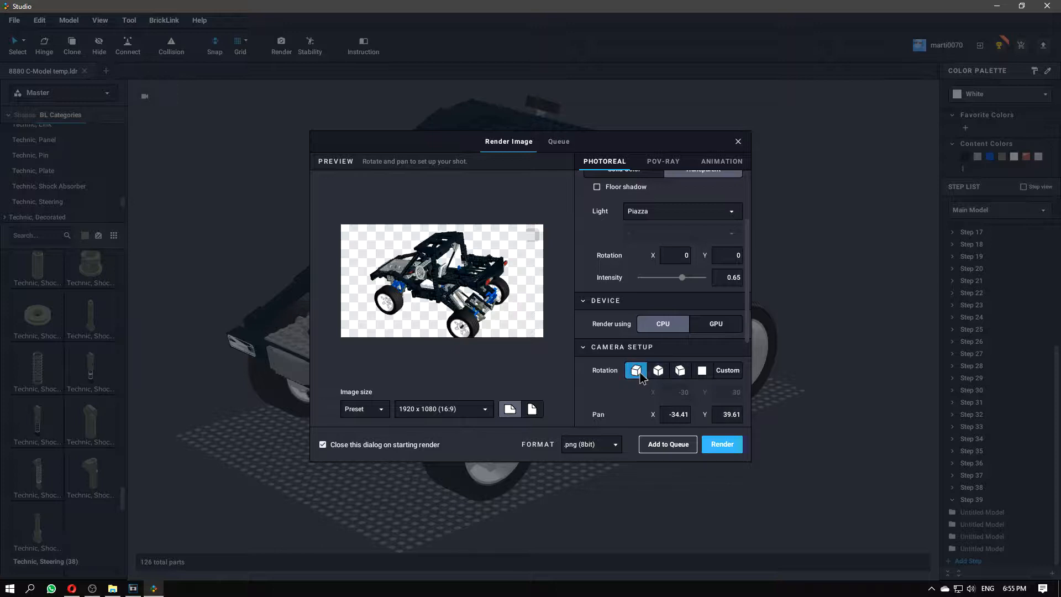
left_click(680, 370)
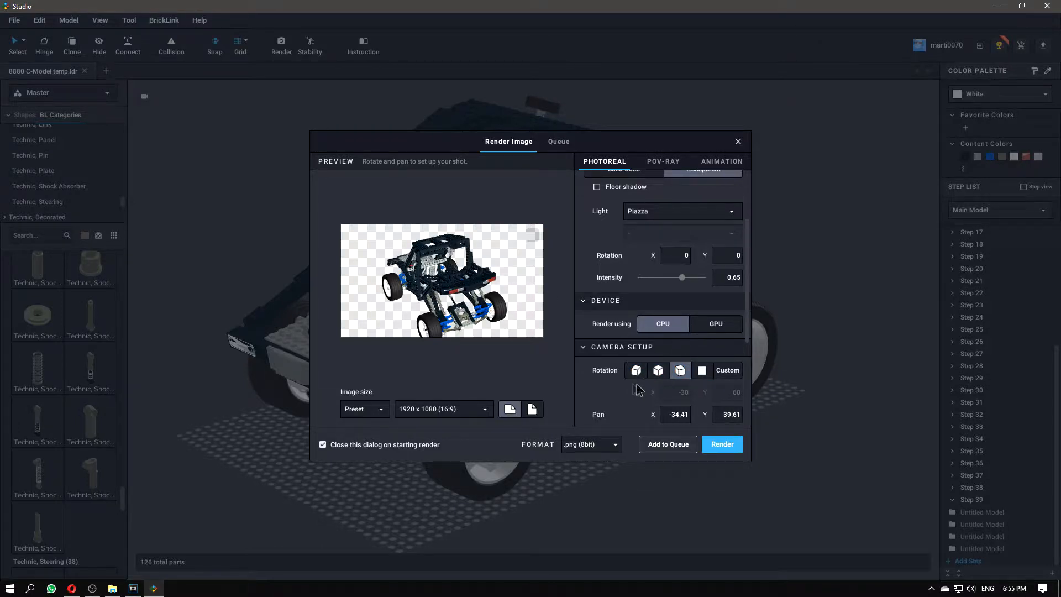
scroll(639, 389, "down", 1)
left_click(728, 356)
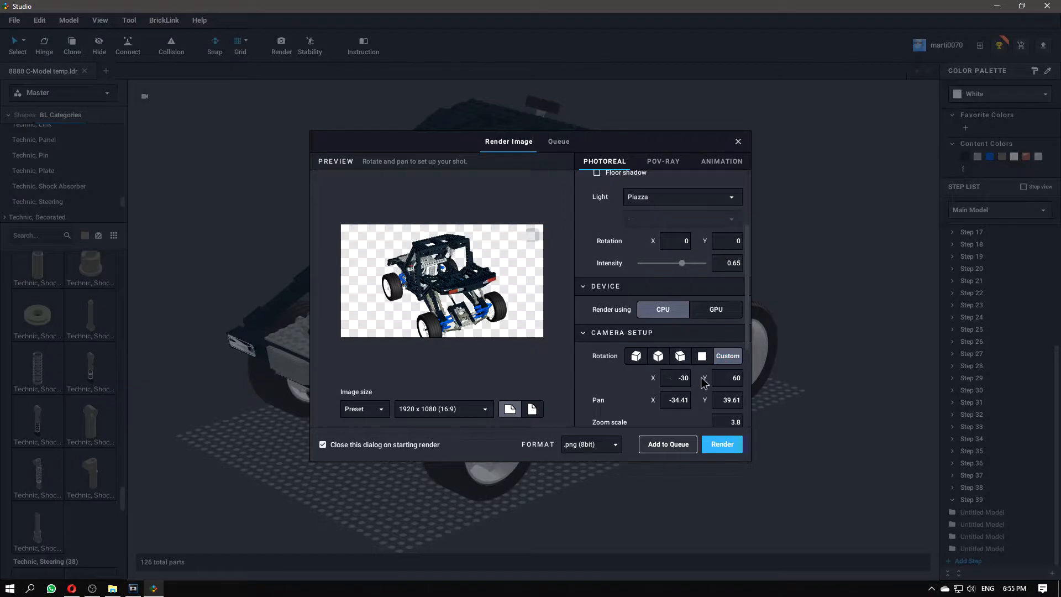
- Try camera Y rotations of -60 and -45, and settle on -30 to show the car's front
left_click(729, 379)
type("-60")
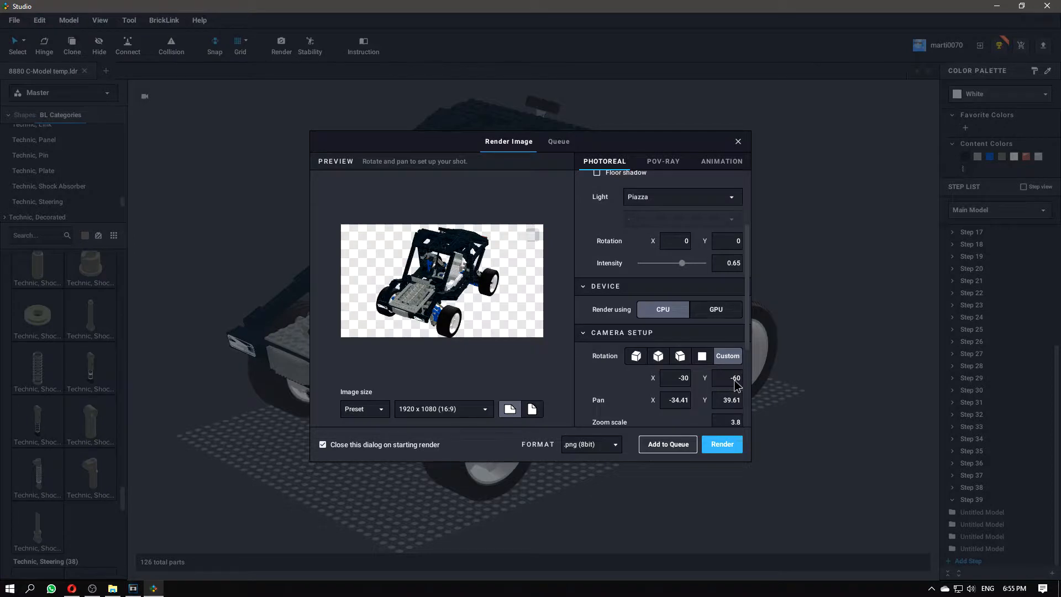
key("Delete")
type("45")
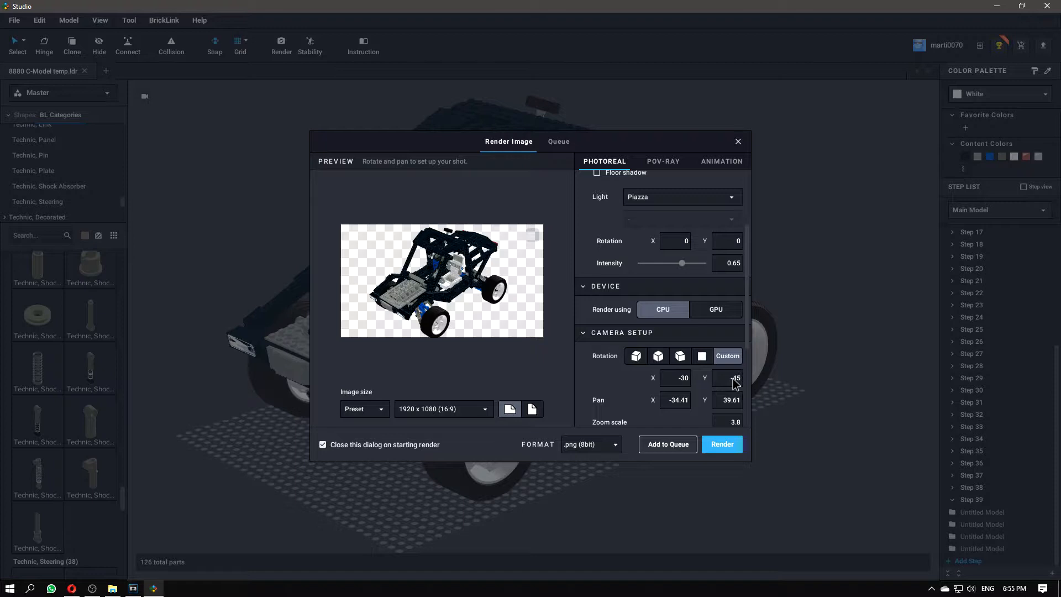
key("BackSpace")
key("BackSpace")
type("3")
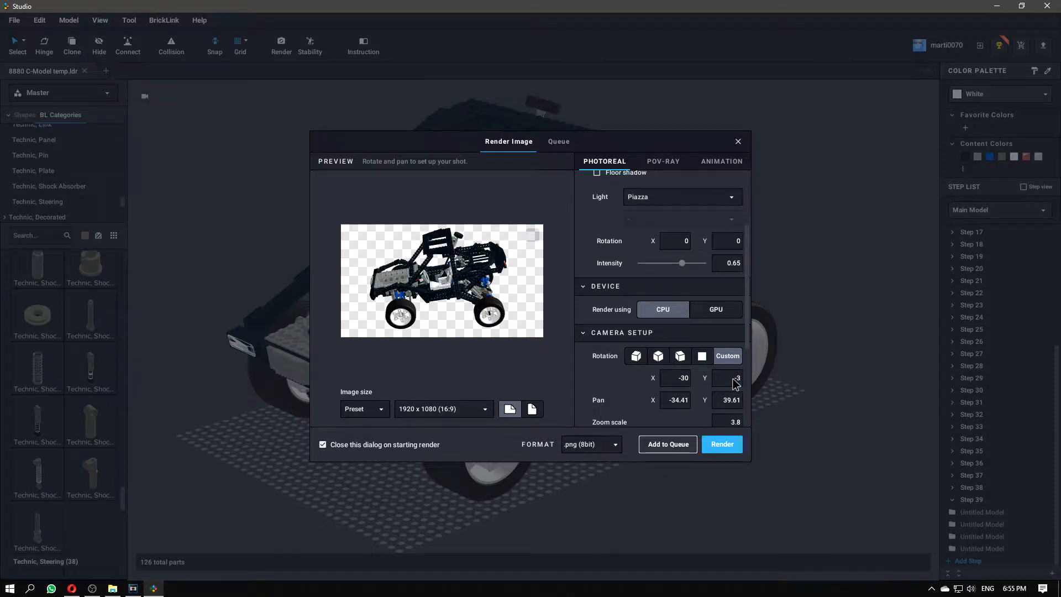
type("0")
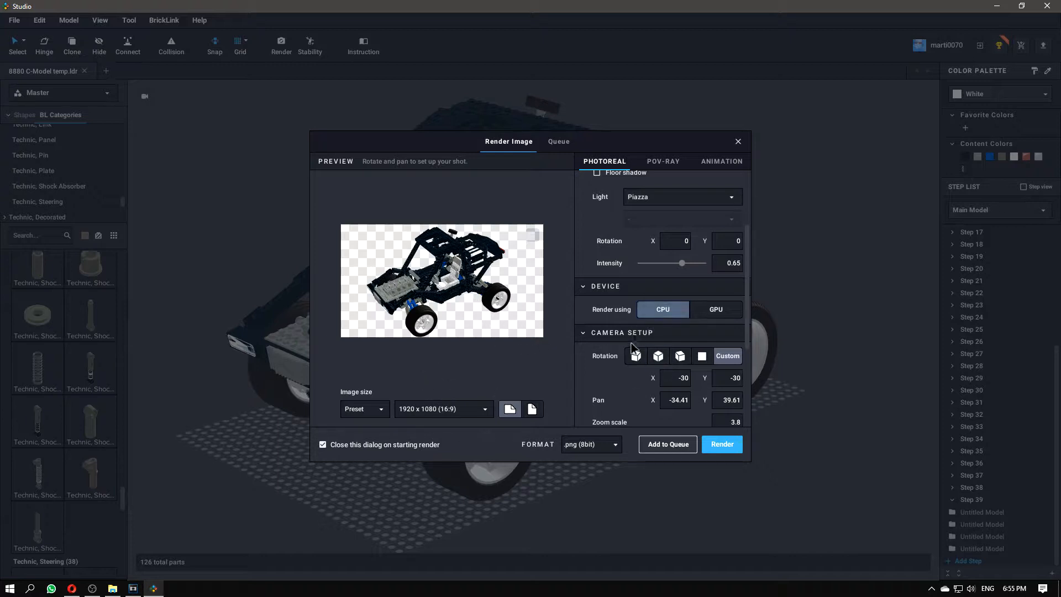
- Set the render device to GPU and review the quality, background and light settings
left_click(716, 307)
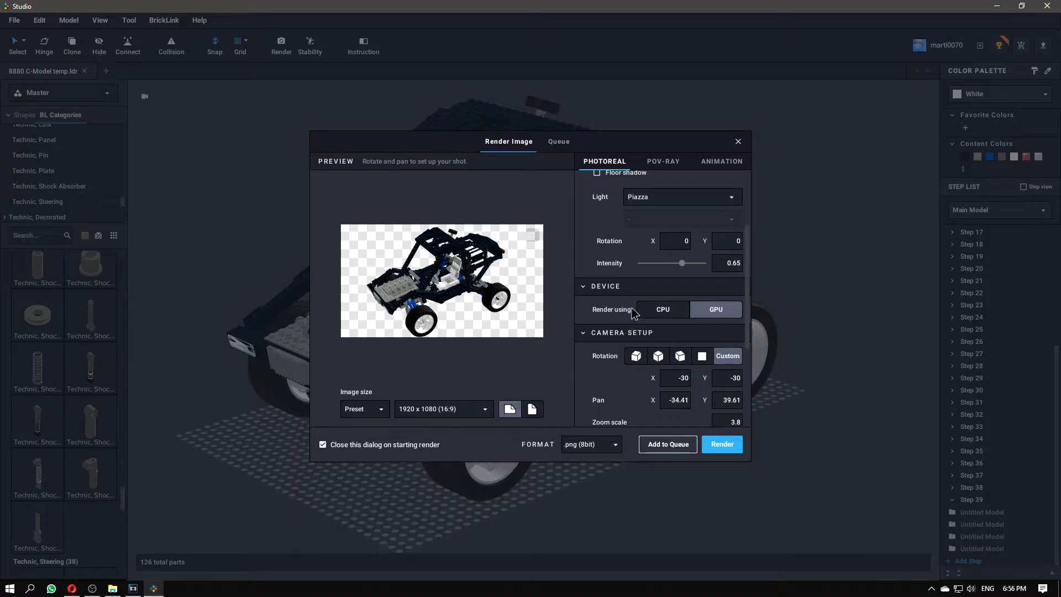
scroll(630, 310, "up", 3)
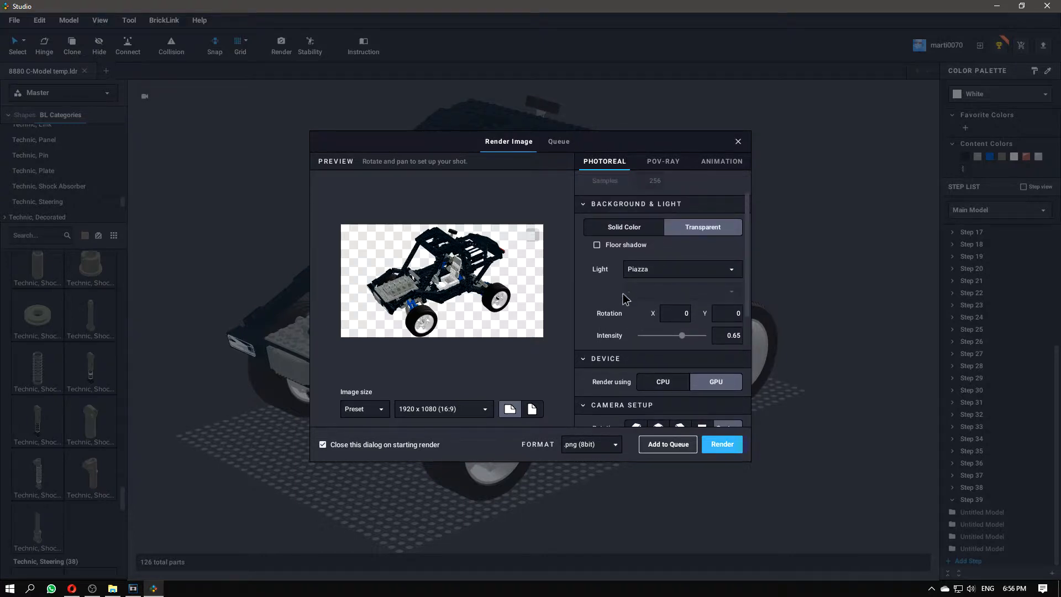
scroll(626, 299, "up", 2)
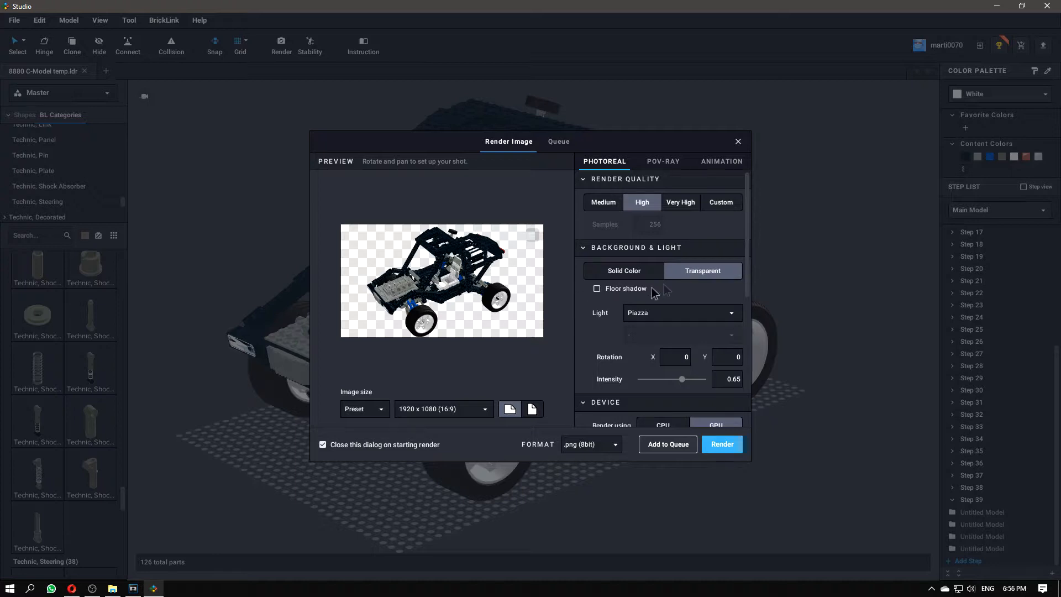
- Set the image size to 2560 x 1440 (16:9) and adjust the preview zoom so the car fits with a margin
left_click_drag(522, 287, 517, 288)
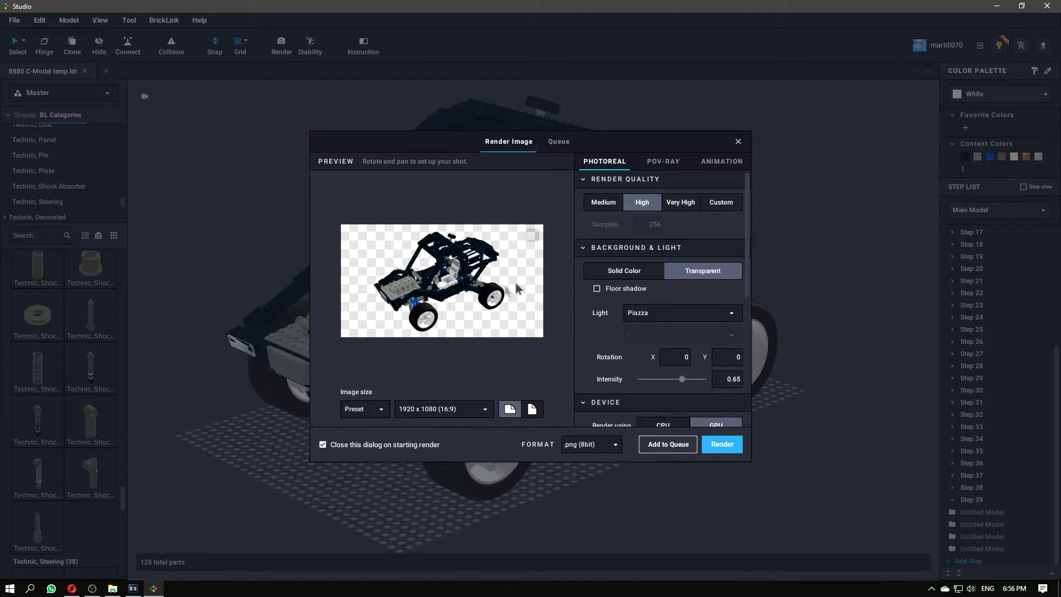
left_click(468, 410)
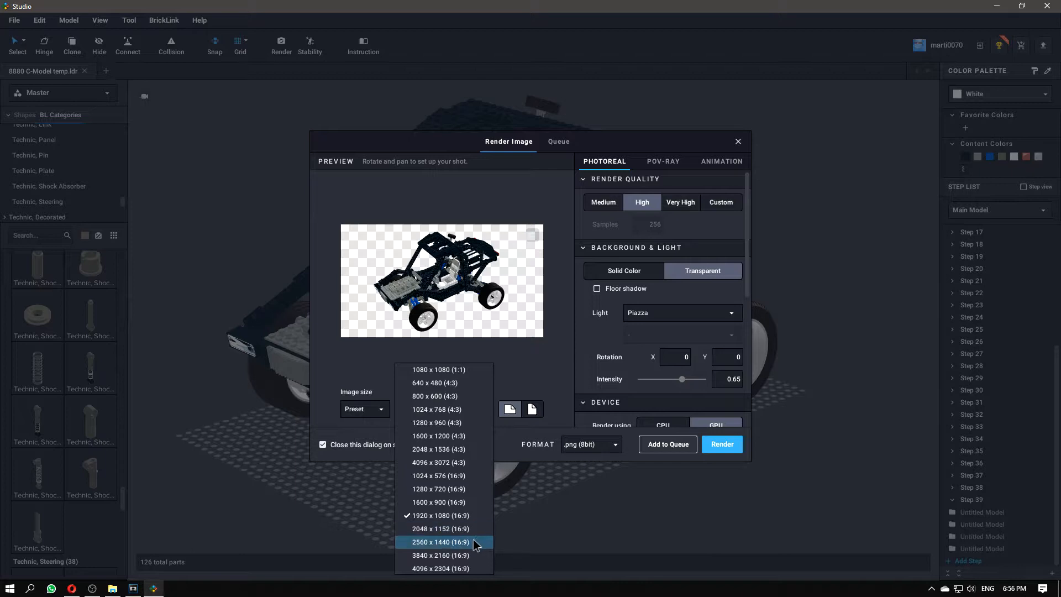
left_click(454, 542)
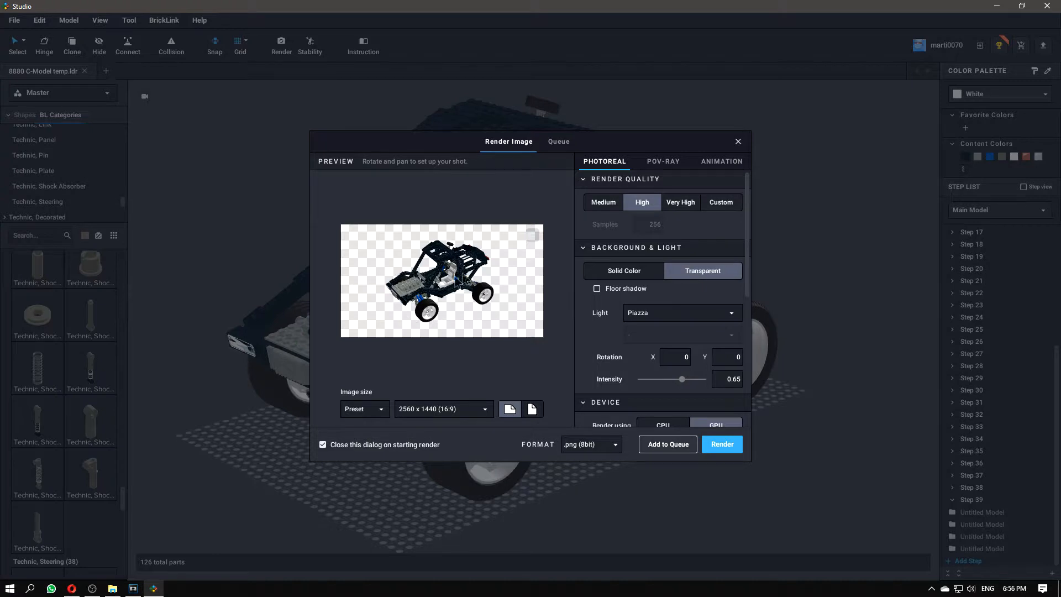
scroll(450, 279, "up", 1)
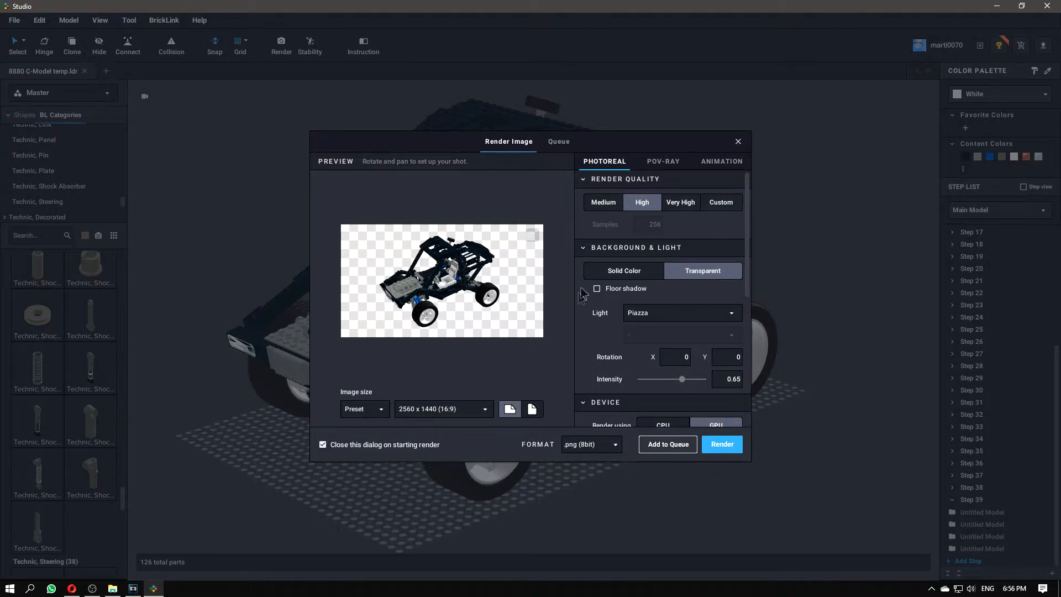
- Enable the UV degradation and stud logo material effects for the render
scroll(611, 335, "down", 4)
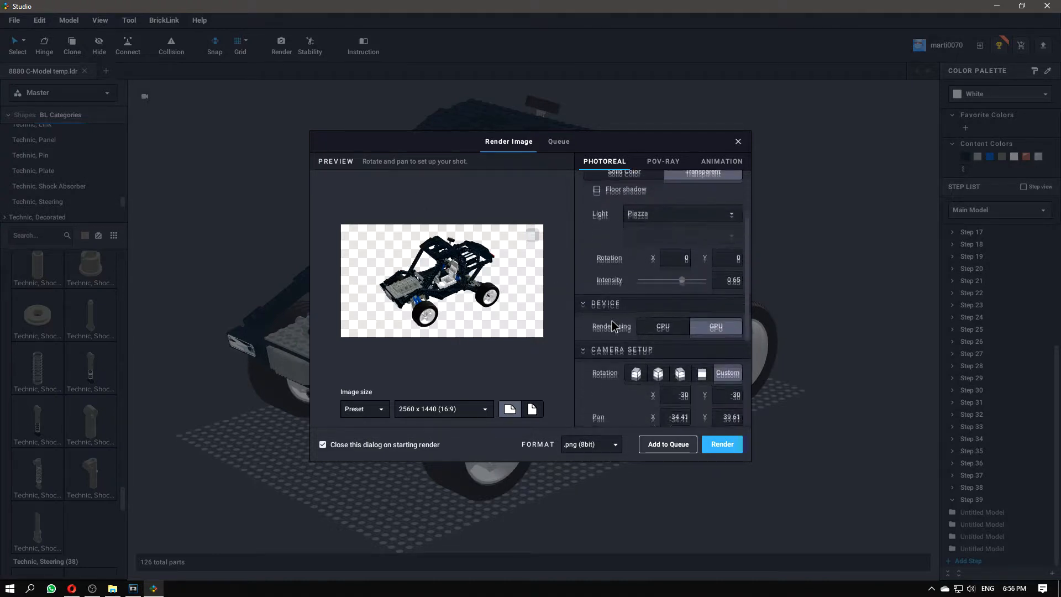
scroll(618, 307, "down", 2)
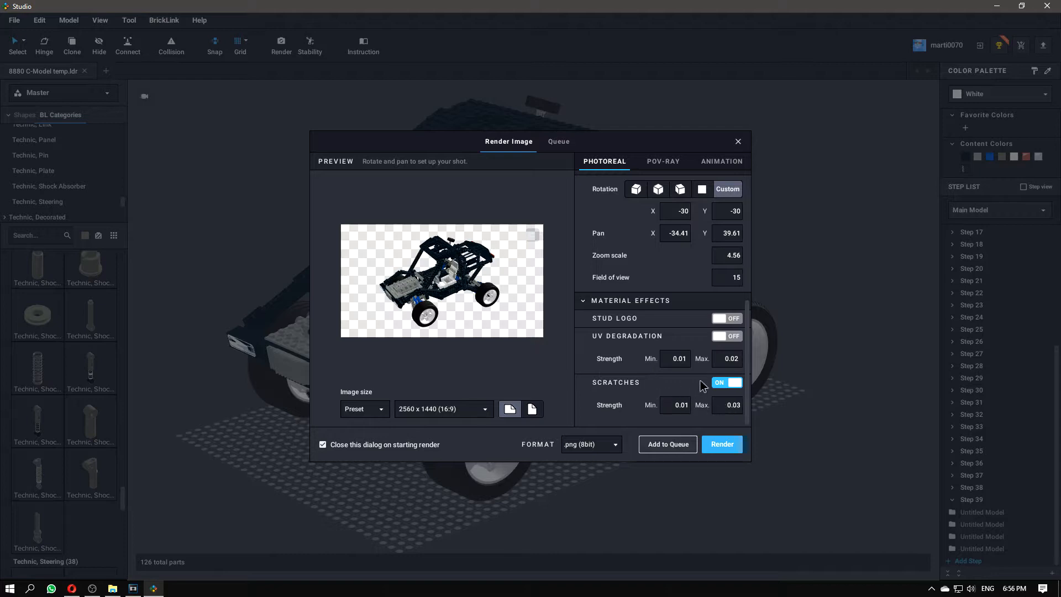
left_click(729, 336)
left_click(727, 320)
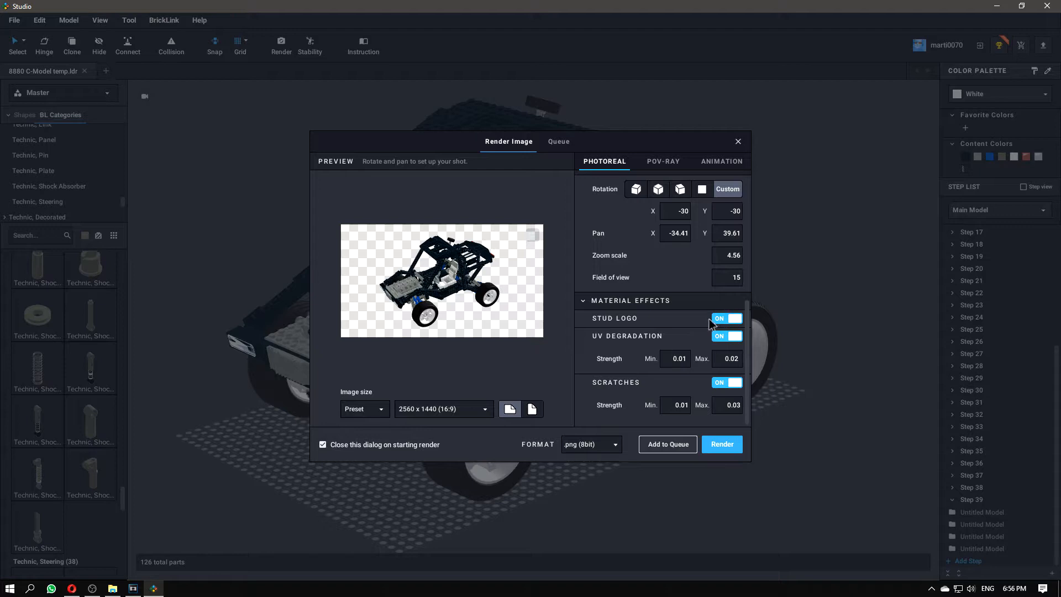
scroll(621, 396, "up", 4)
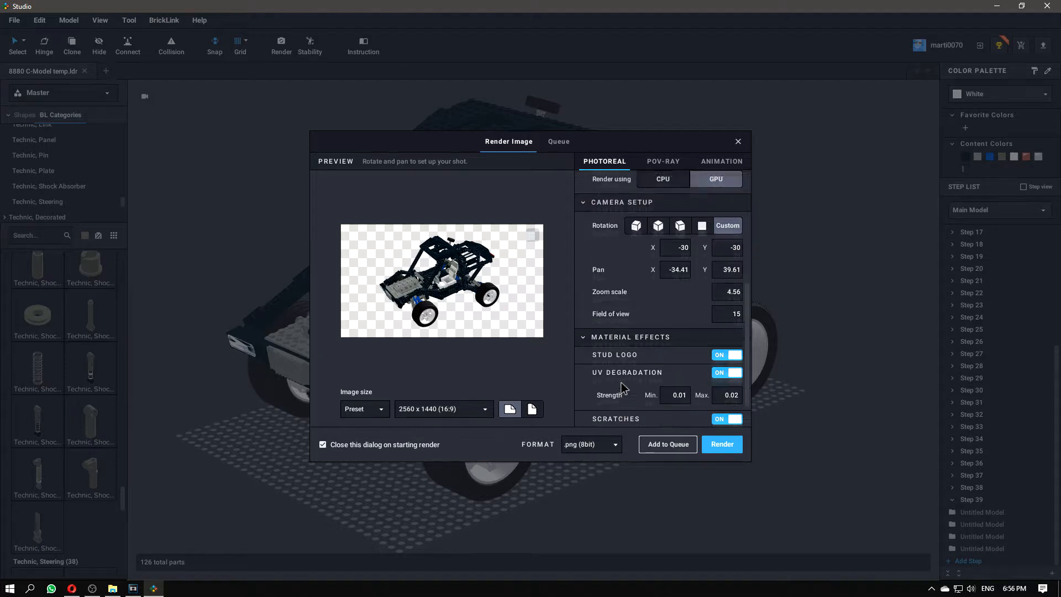
- Keep the Piazza light for the scene and raise the render quality to Very High
scroll(637, 383, "up", 2)
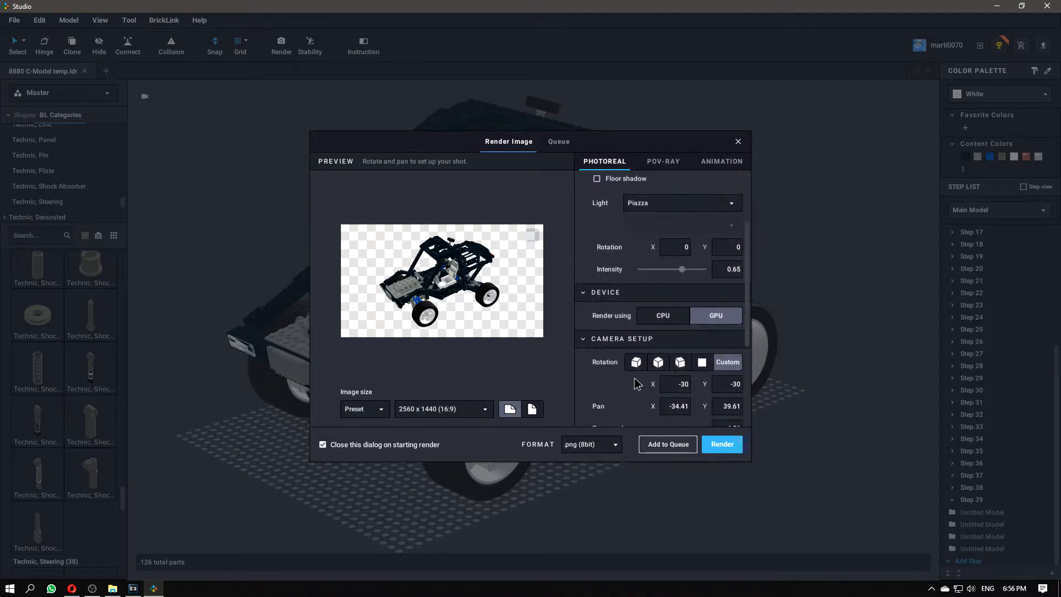
scroll(644, 376, "up", 4)
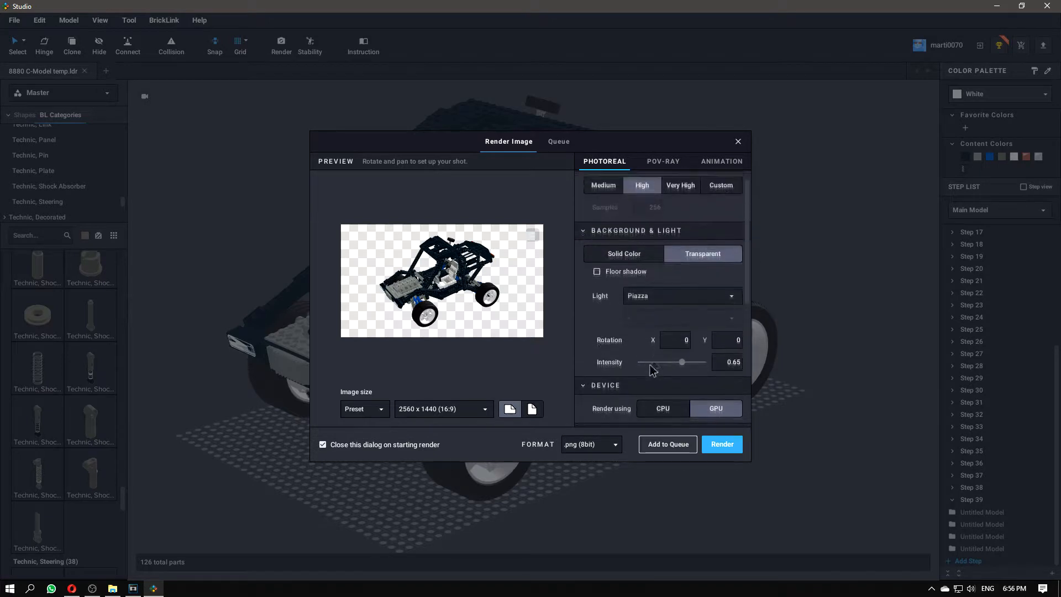
left_click(648, 314)
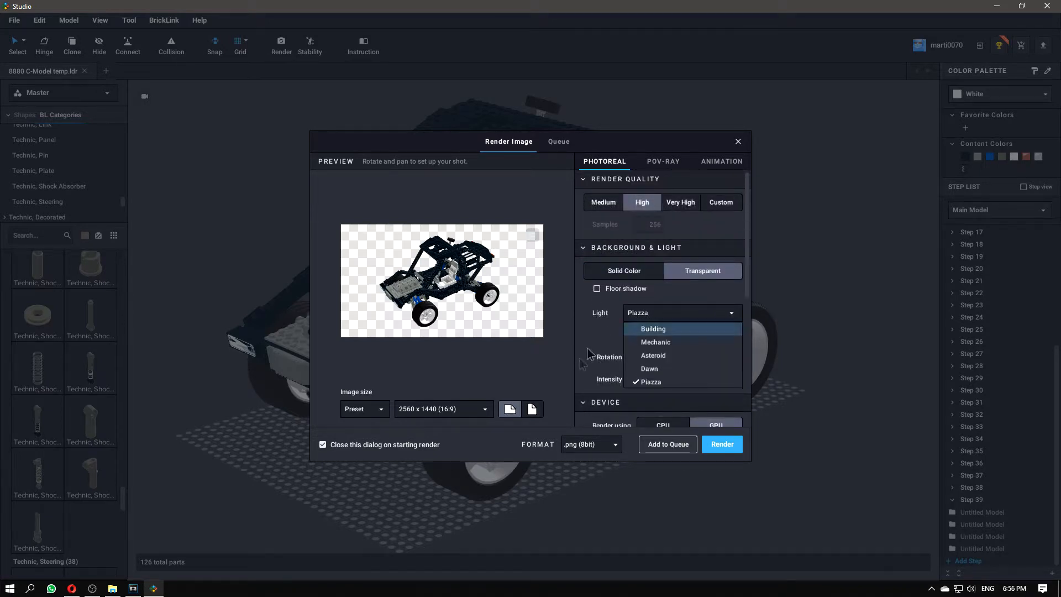
left_click(649, 381)
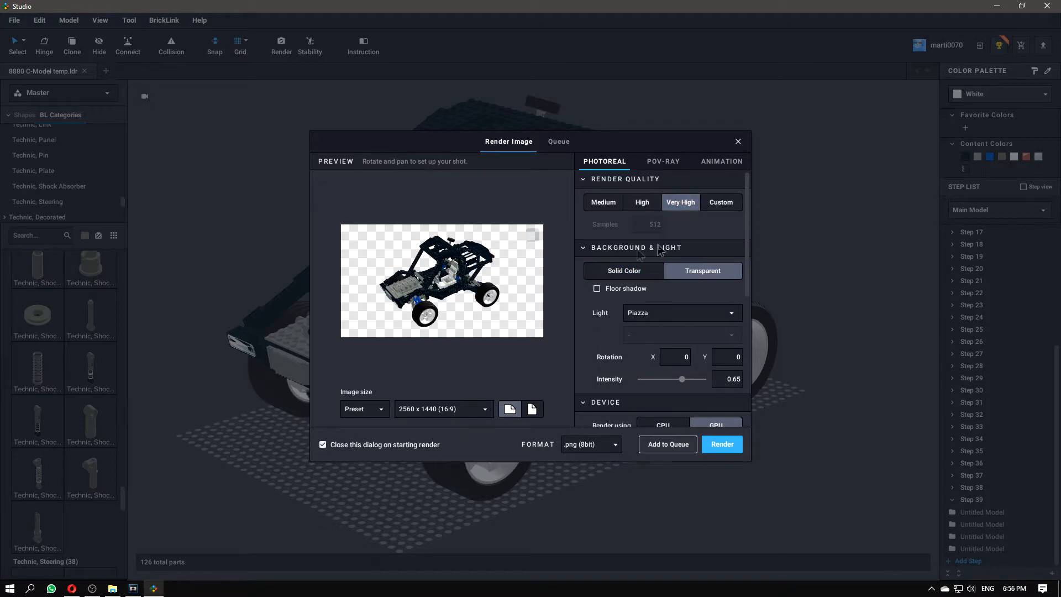
scroll(618, 313, "down", 4)
scroll(617, 313, "down", 3)
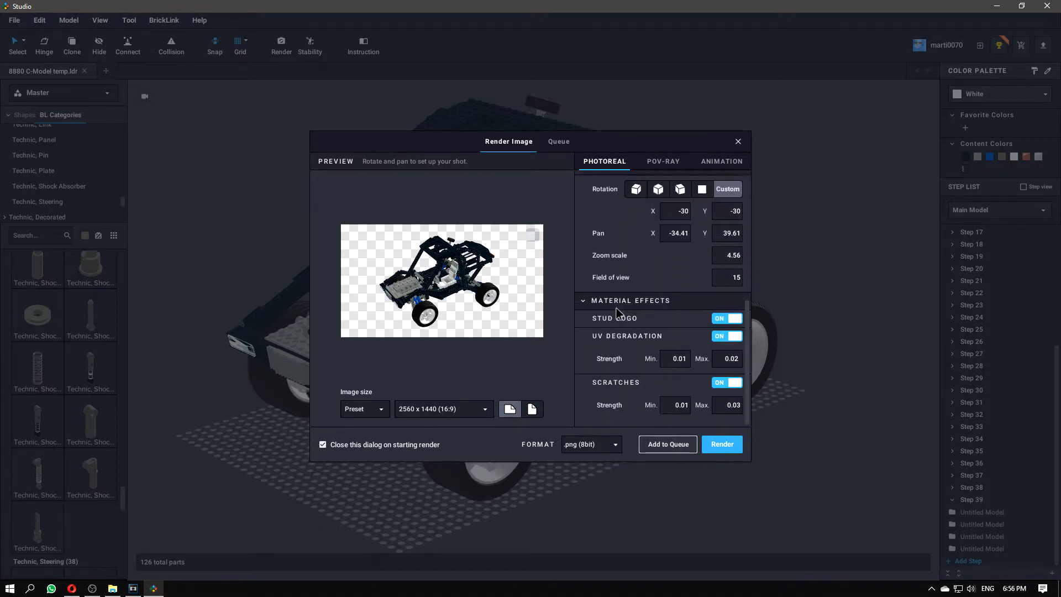
- Start the photoreal render, saving it as the PNG file Cover in the 8880 C-model project's Images folder
left_click(721, 446)
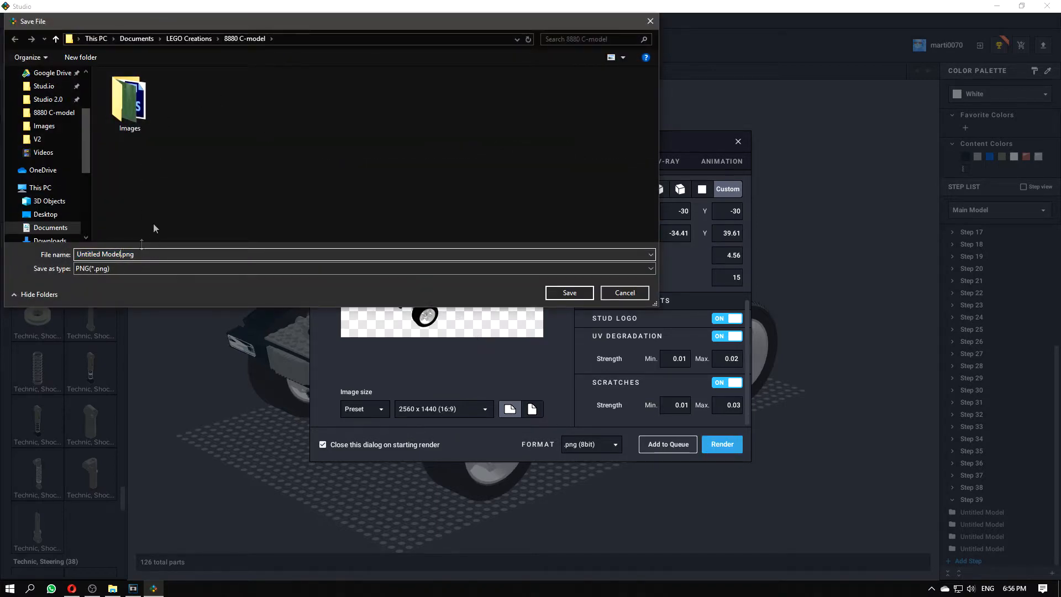
double_click(133, 99)
left_click(122, 255)
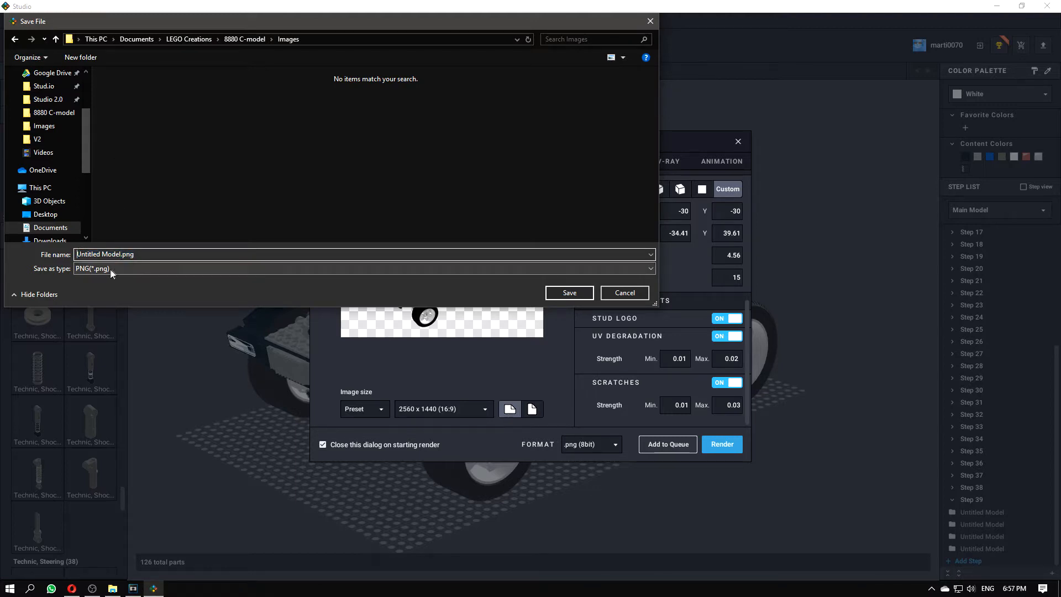
key("shift+Home")
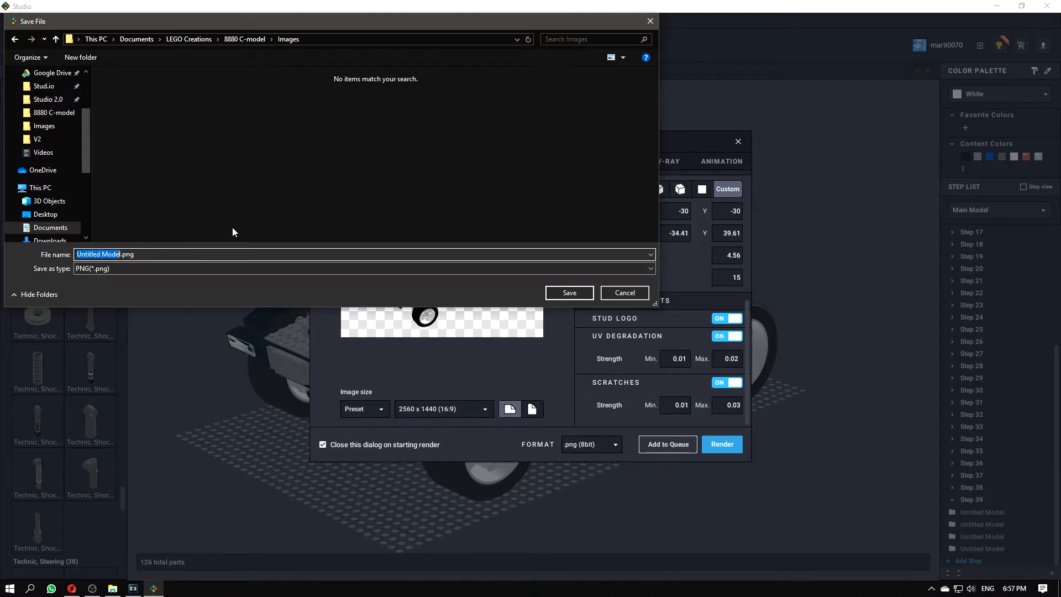
type("Cover")
key("Return")
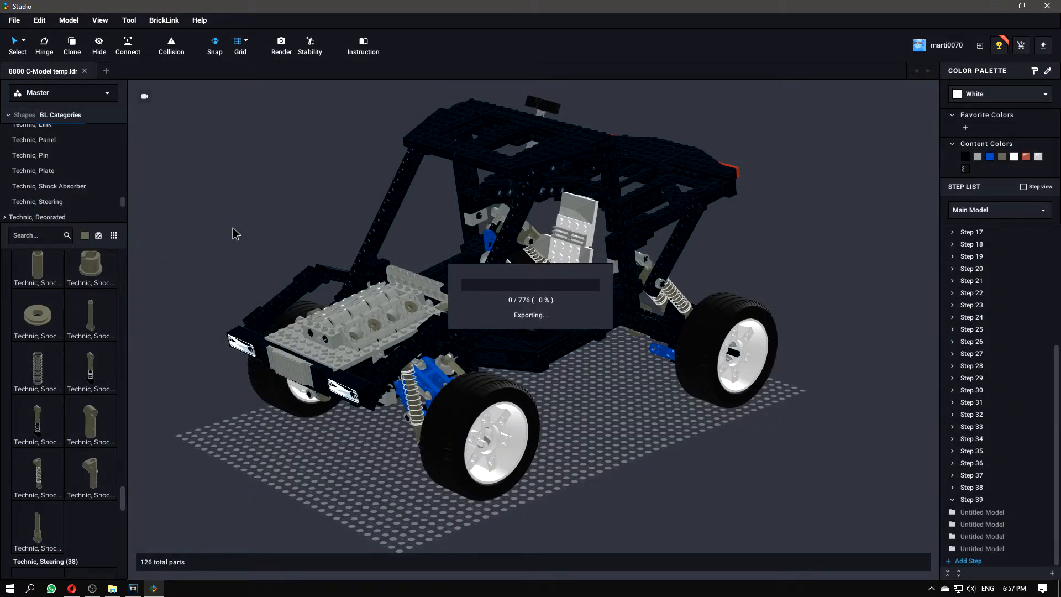